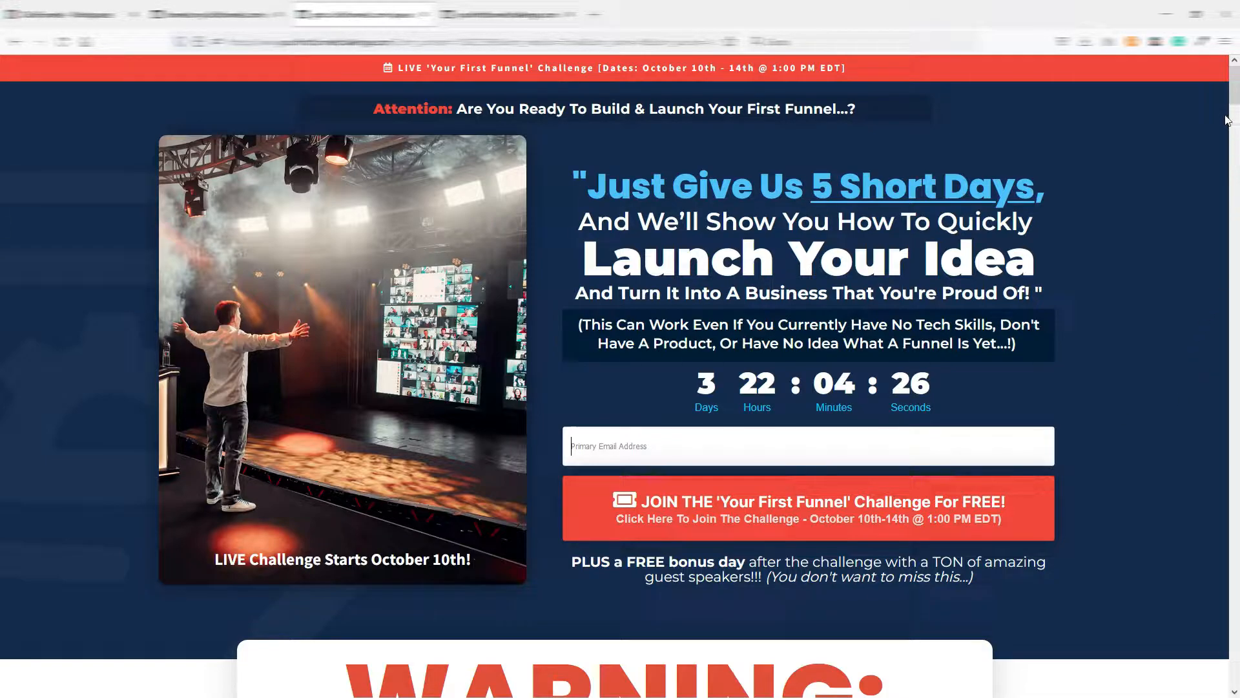
Step: Examine the 'Your First Funnel' Challenge landing page and its VIP upgrade page with the ClickFunnels 2.0 trial offer
left_click_drag(1235, 80, 1, 613)
left_click_drag(1236, 613, 1235, 68)
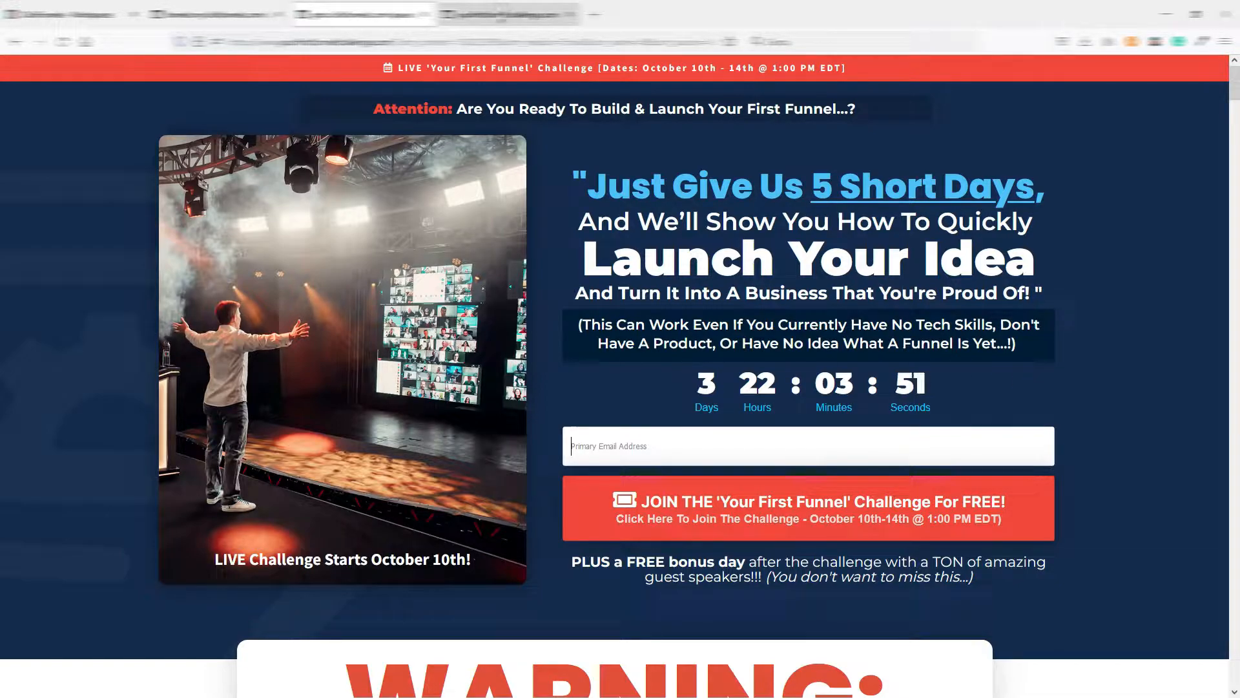
left_click(504, 14)
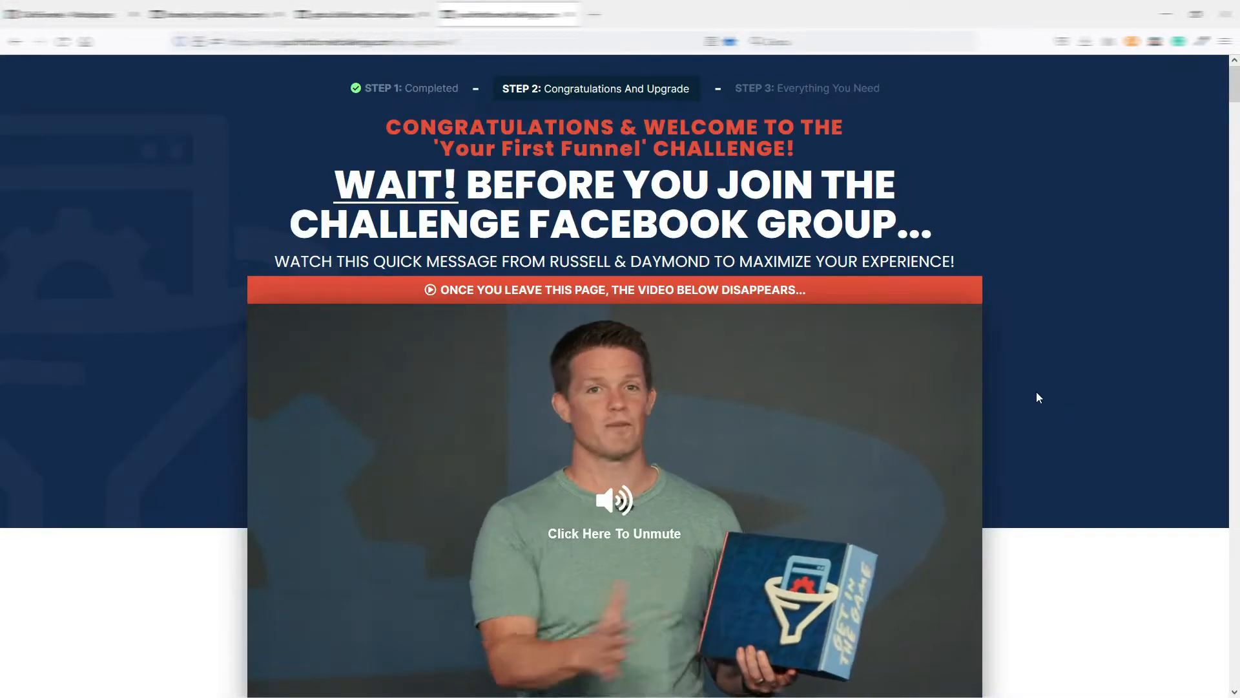
scroll(1038, 396, "down", 7)
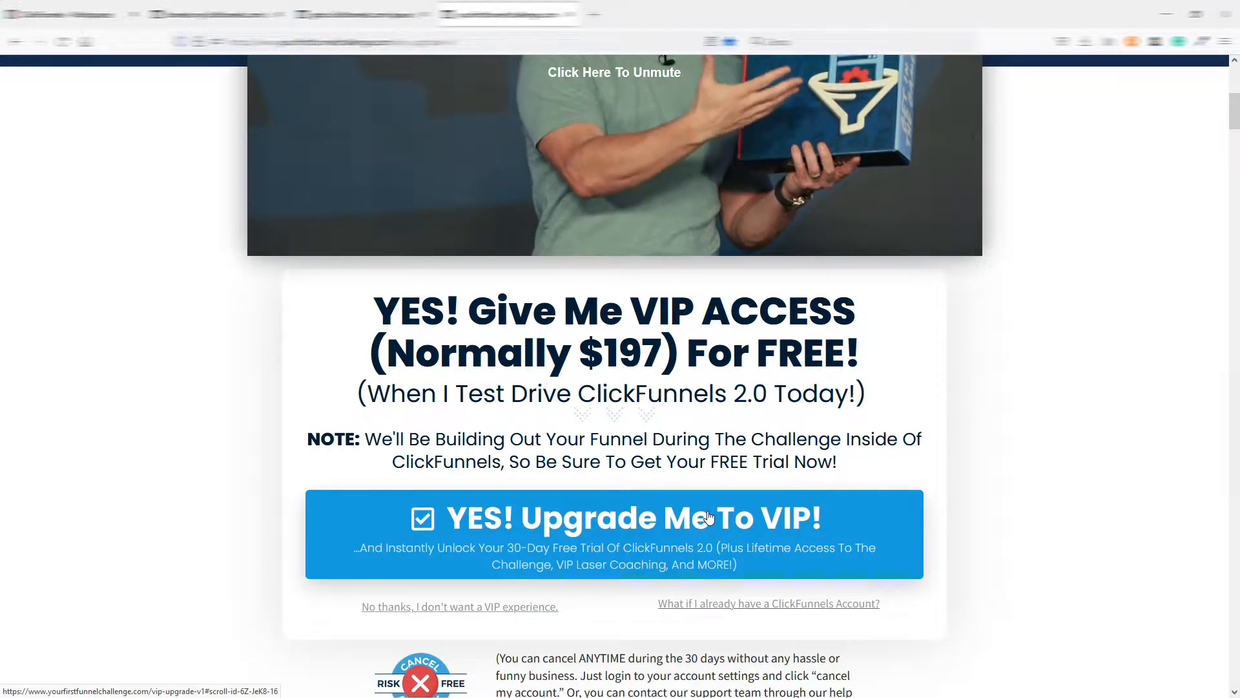
scroll(709, 516, "up", 6)
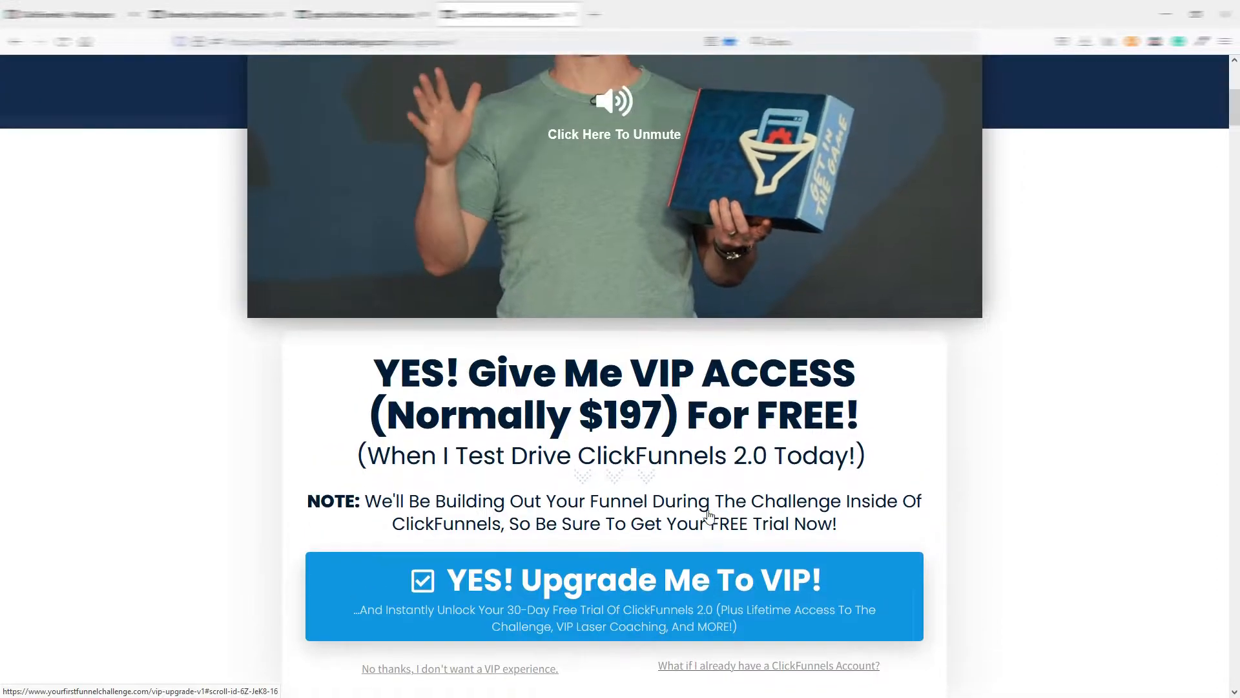
scroll(709, 517, "up", 1)
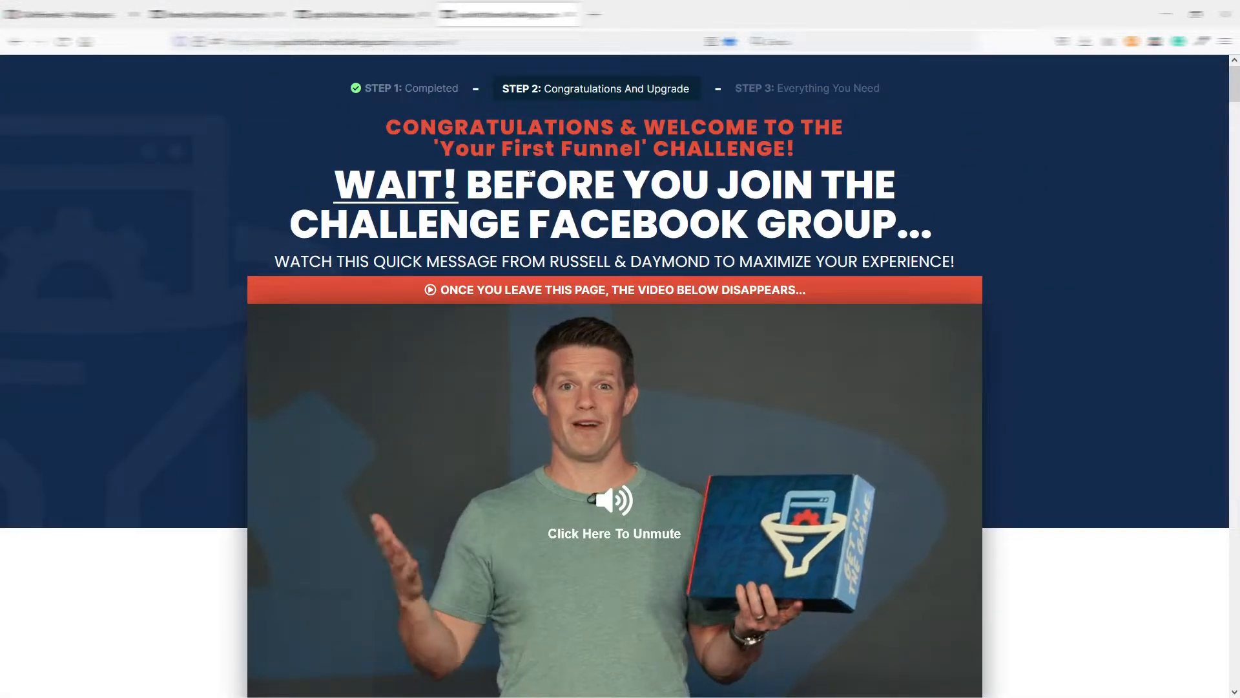
scroll(709, 517, "down", 2)
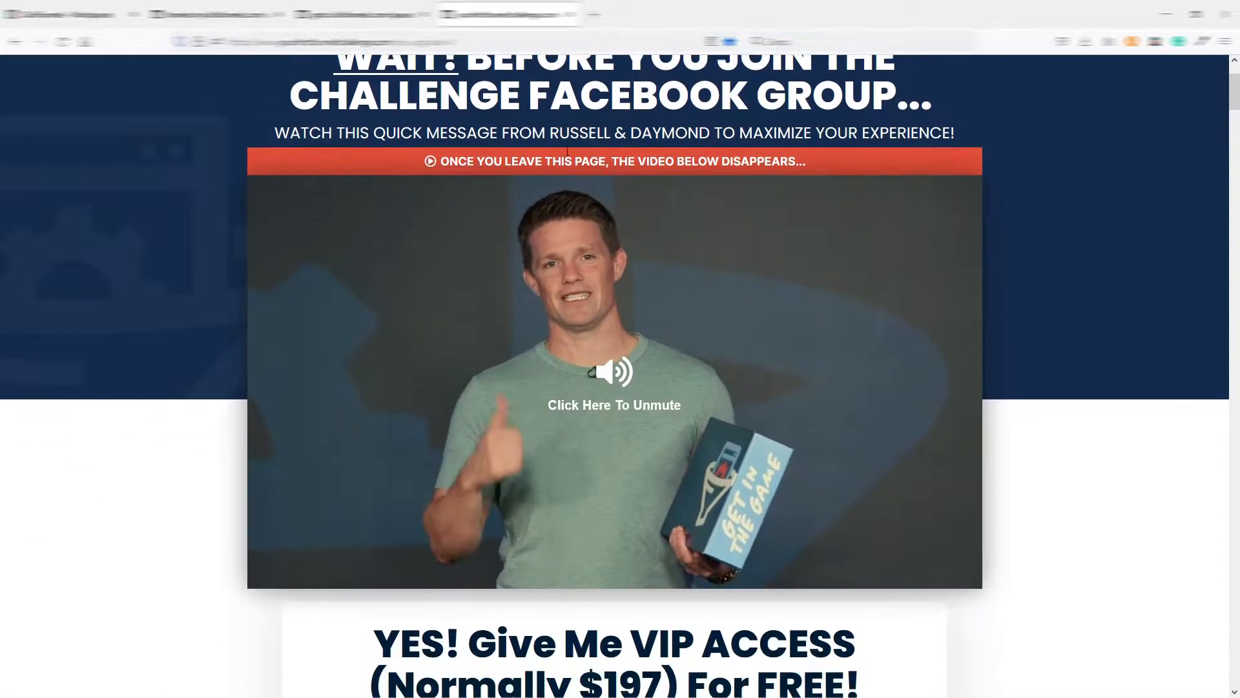
scroll(709, 517, "up", 1)
scroll(567, 150, "up", 1)
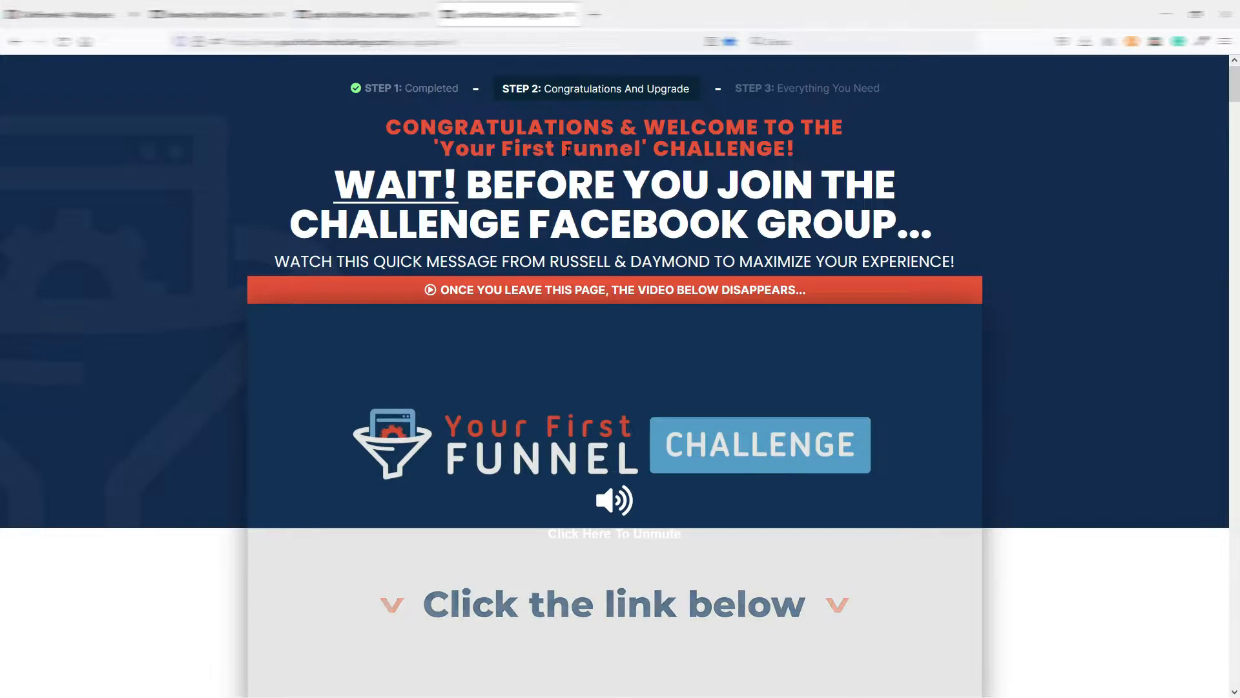
Step: Switch to the ClickFunnels dashboard and review the 'Welcome to CF2.0' and 'Setup your FunnelHub' checklist items
left_click(71, 14)
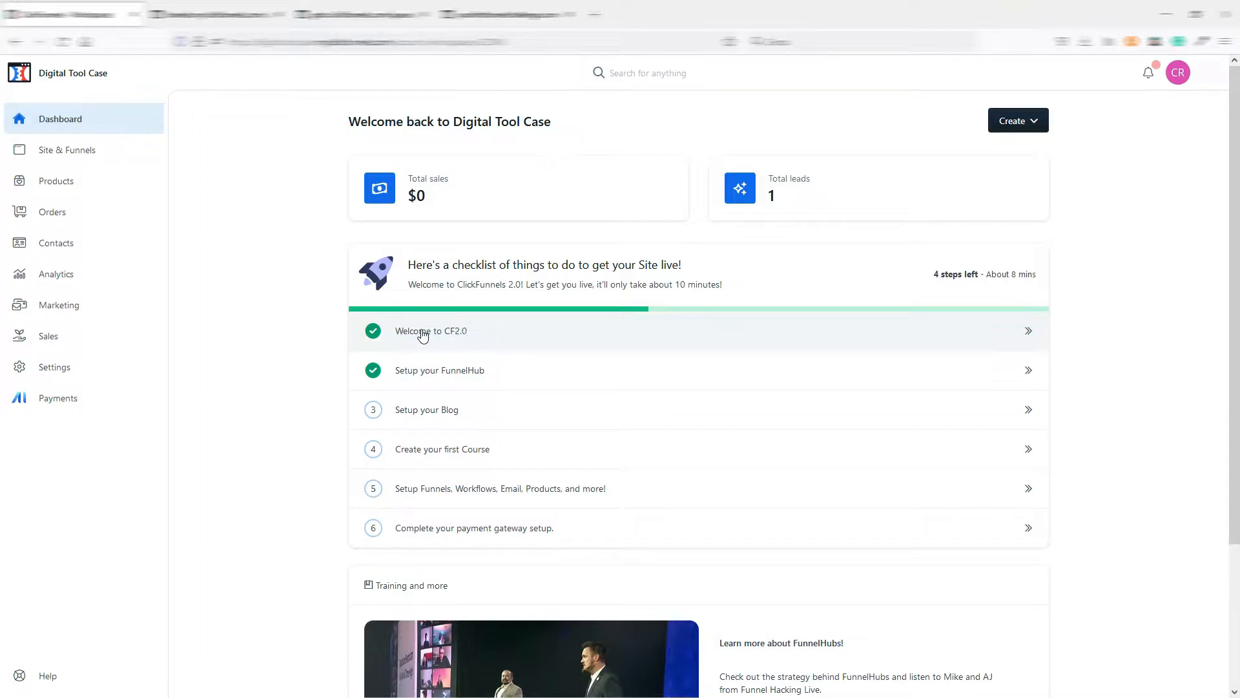
left_click(678, 335)
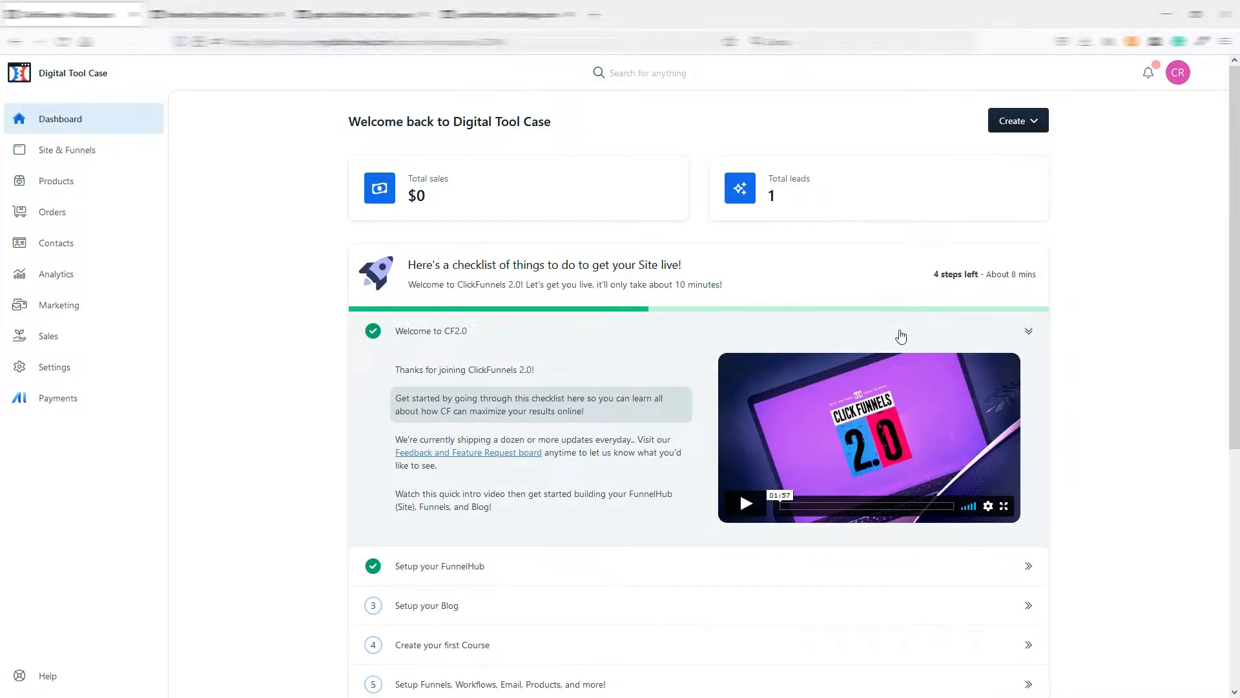
left_click(1030, 333)
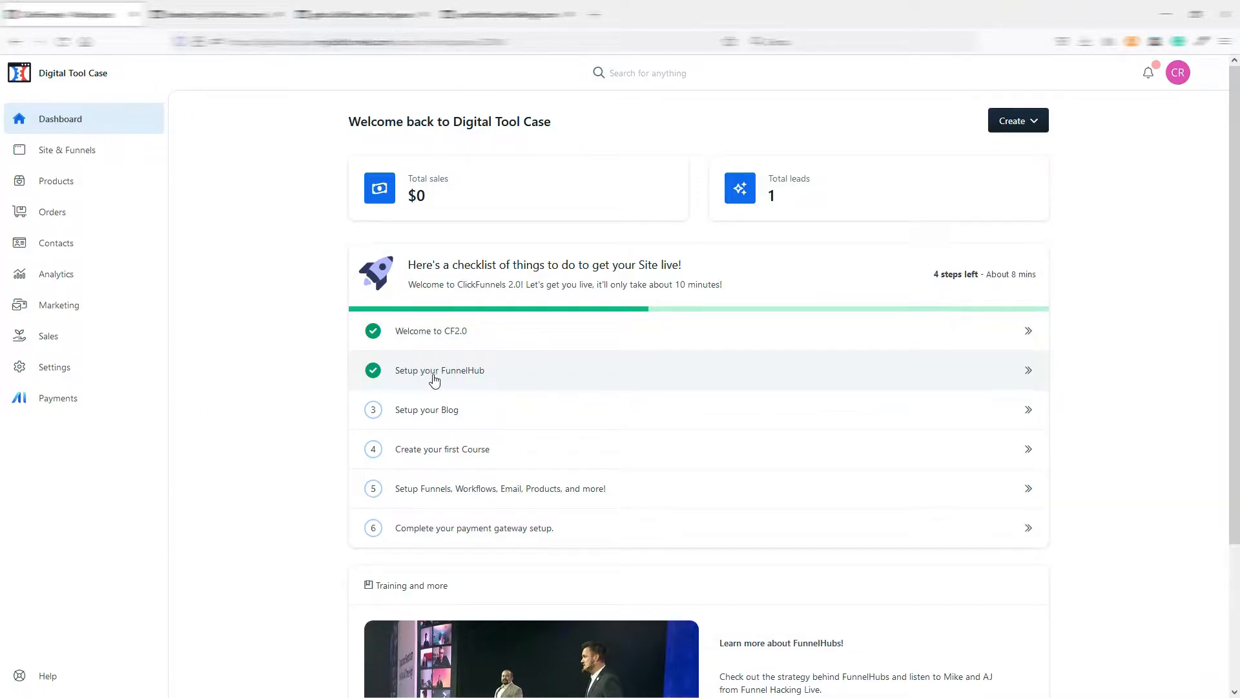
left_click(571, 379)
left_click(571, 378)
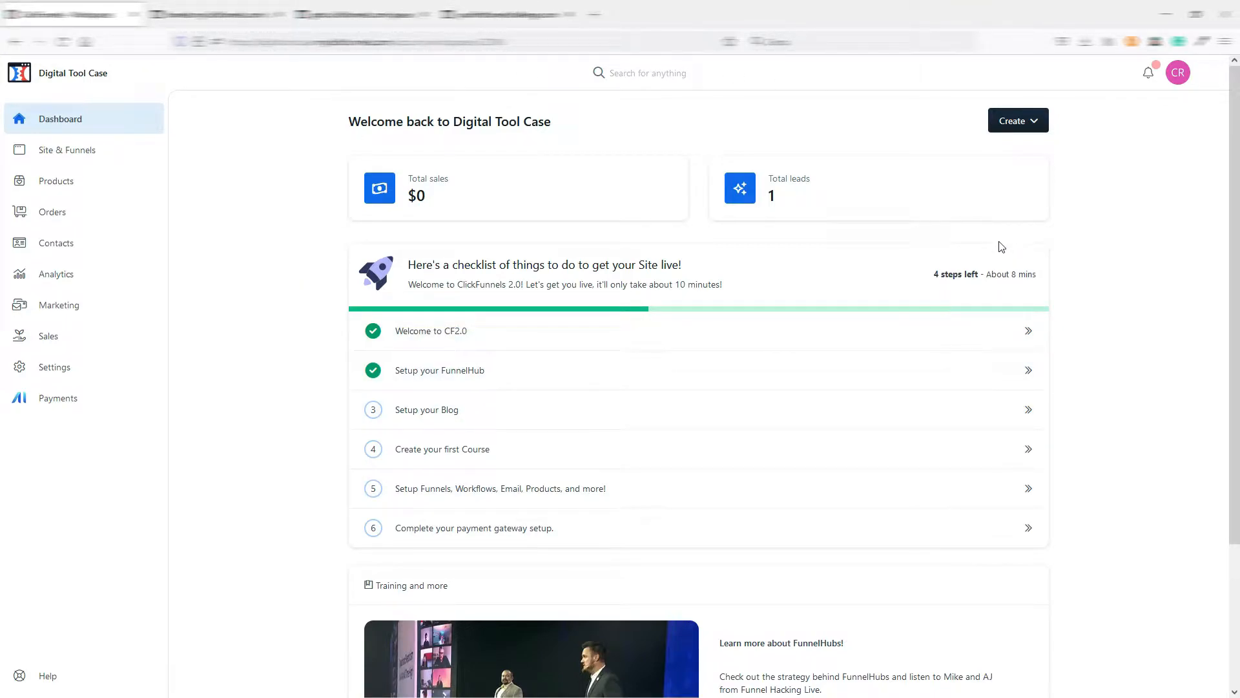
Step: Start the blog setup from the 'Setup your Blog' item of the dashboard checklist
scroll(885, 288, "down", 3)
scroll(886, 288, "up", 3)
left_click(508, 417)
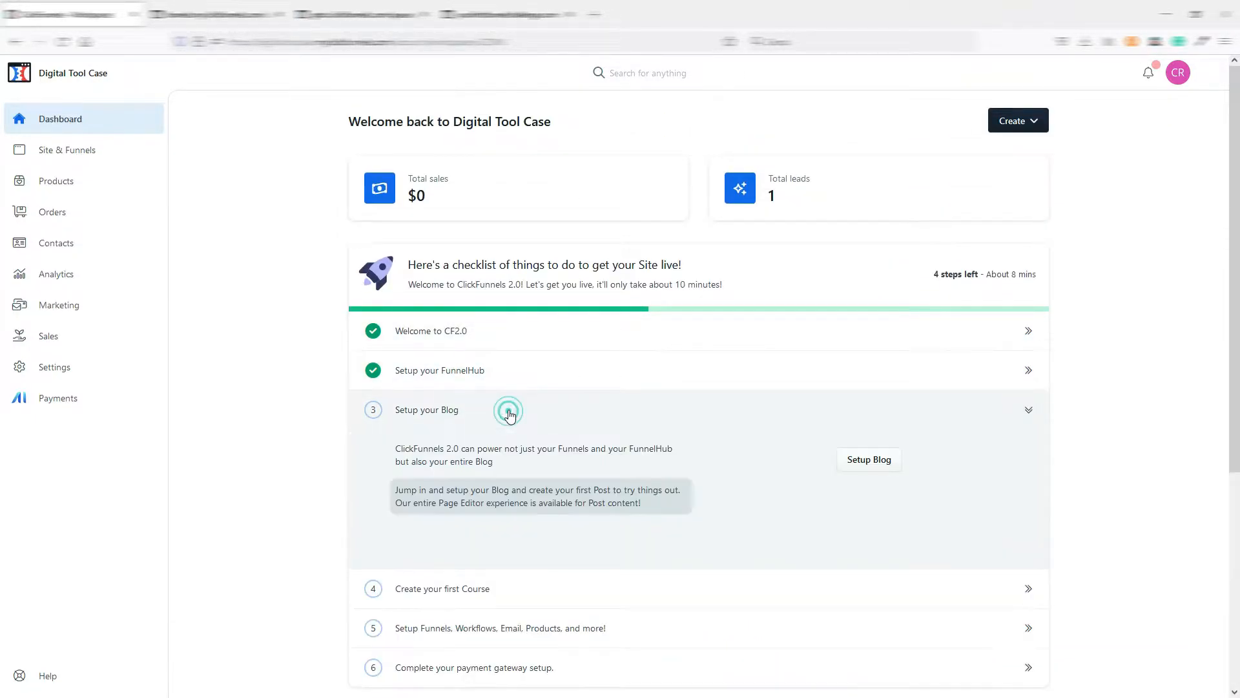
left_click(684, 414)
left_click(684, 410)
left_click(868, 464)
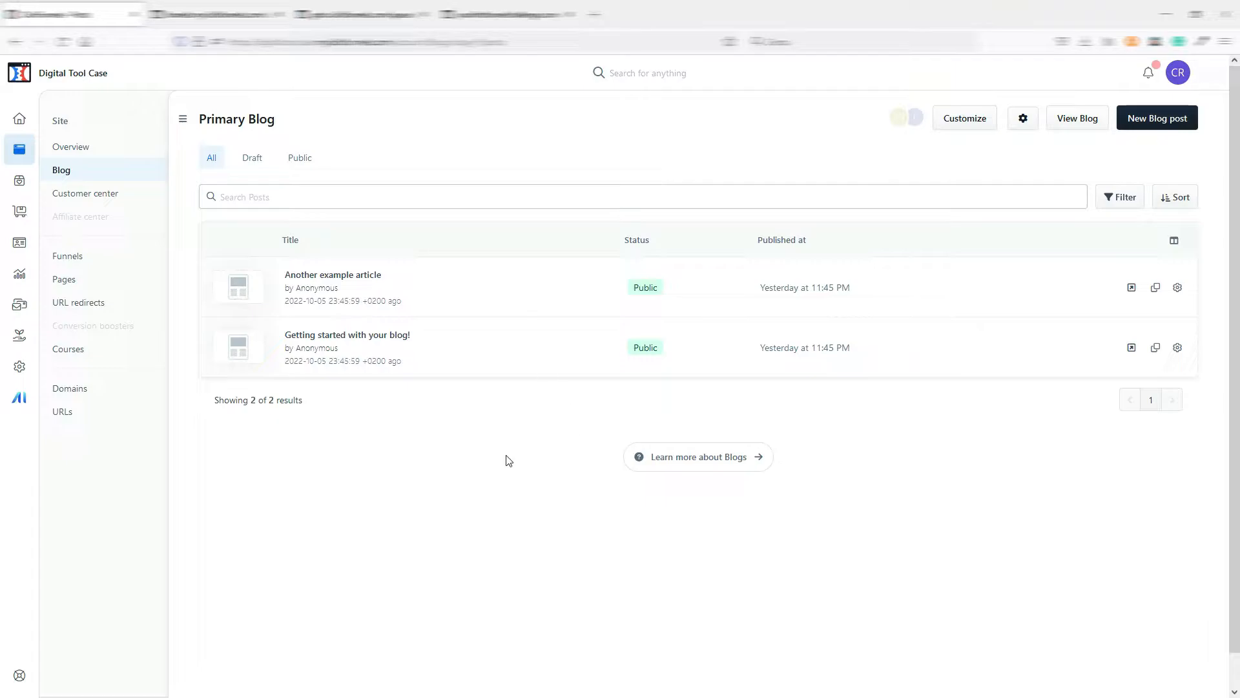
Step: Open the settings of the post 'Another example article' and examine its SEO and sharing fields and current path
left_click(383, 277)
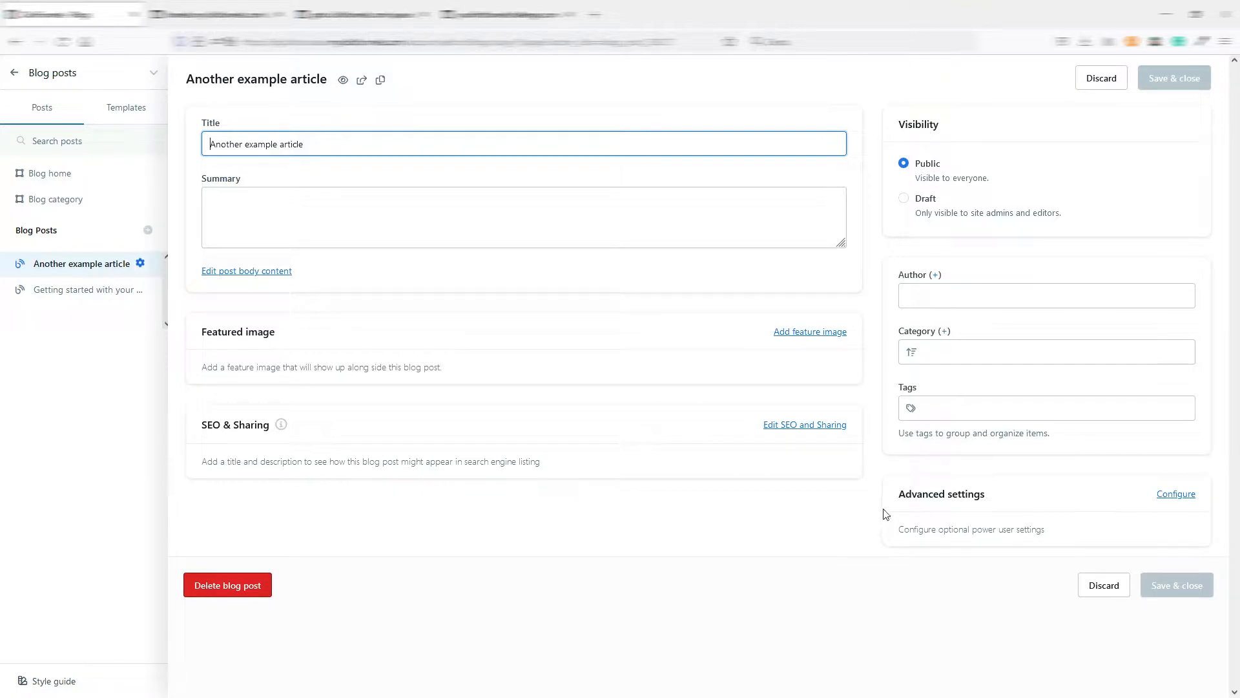
left_click(807, 426)
scroll(518, 491, "down", 2)
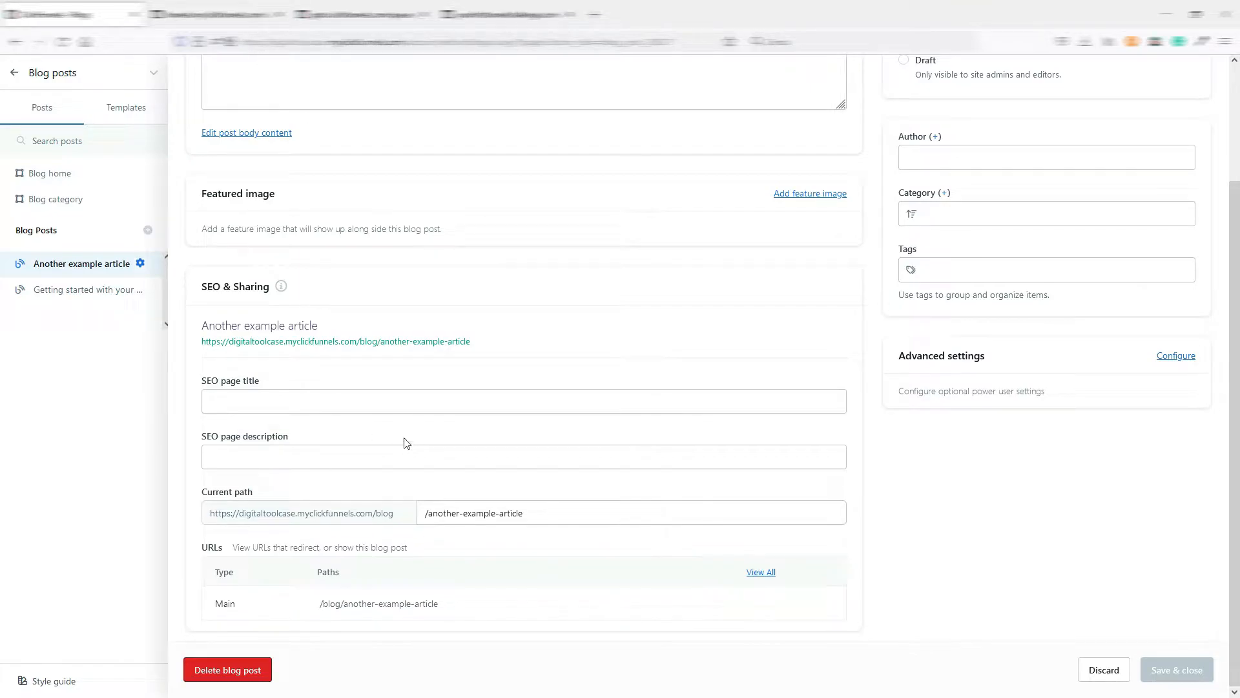
left_click(564, 512)
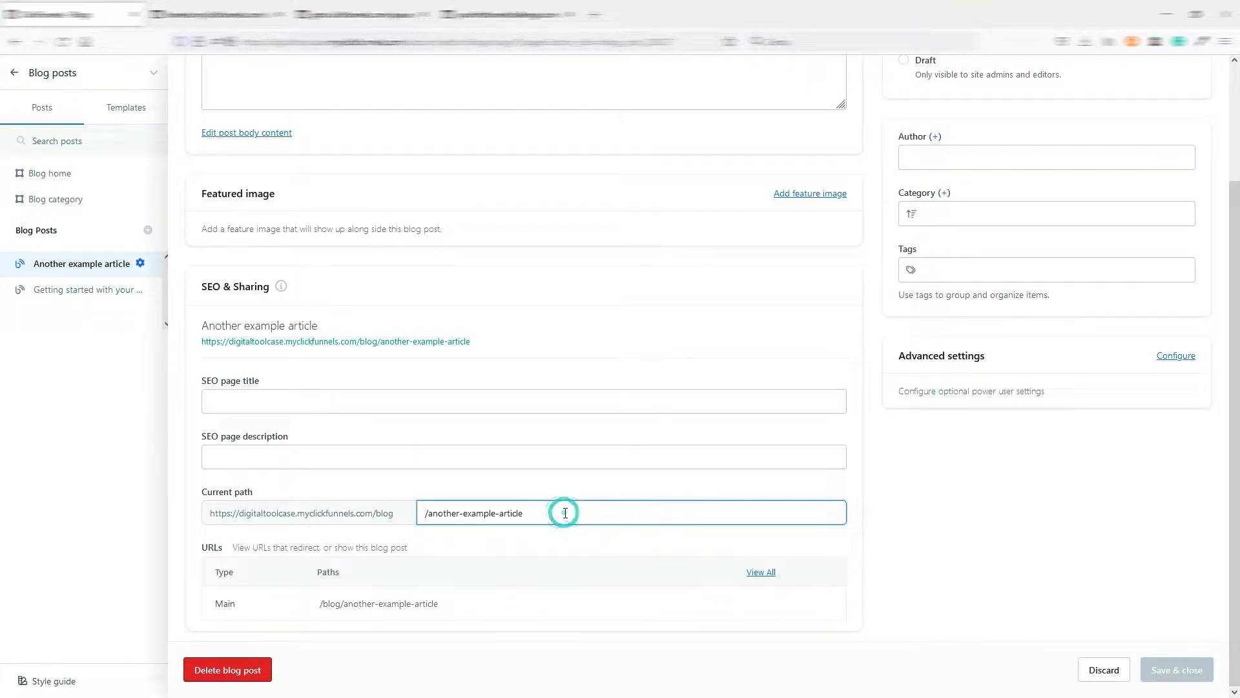
scroll(663, 454, "up", 2)
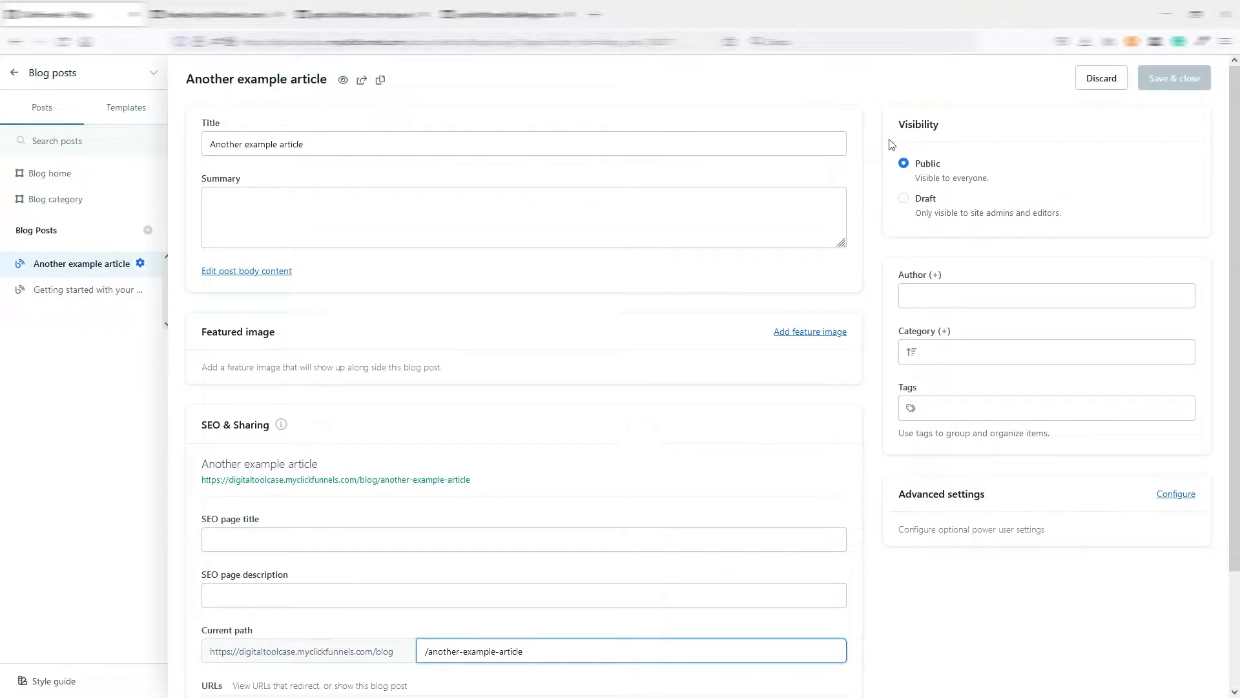
Step: Try to open the article's body content and the blog customizer in the editor, returning to the Primary Blog post list
left_click(246, 272)
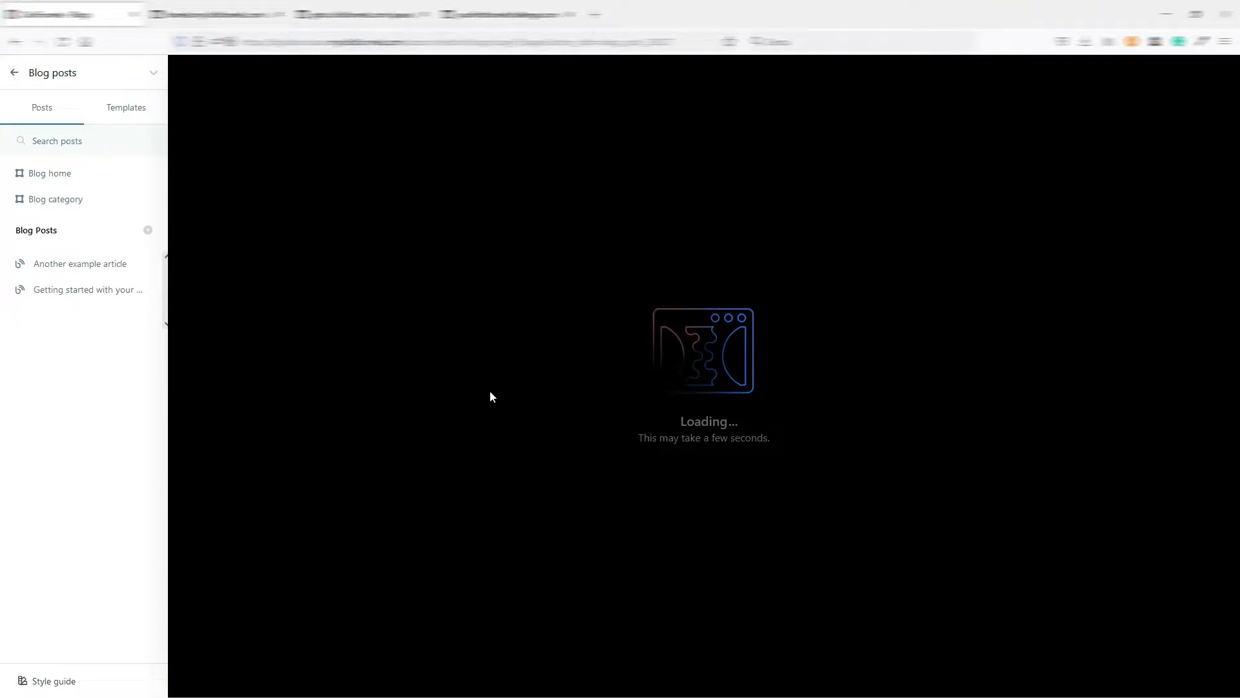
left_click(99, 270)
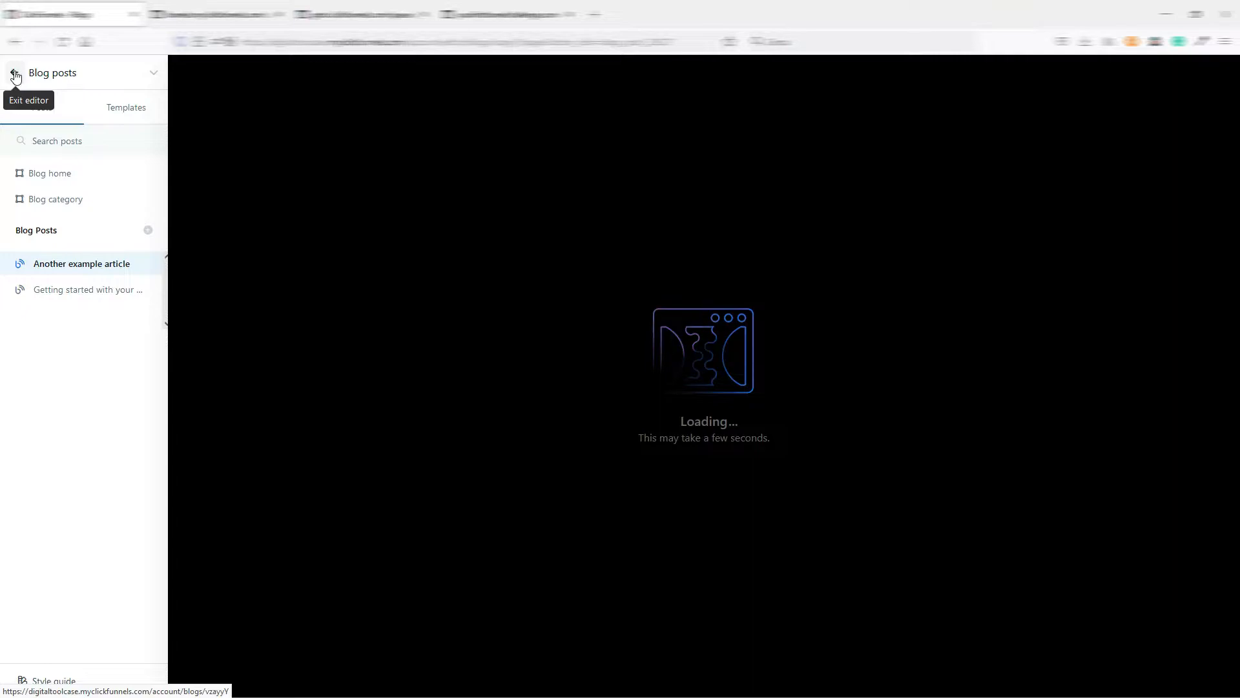
left_click(14, 74)
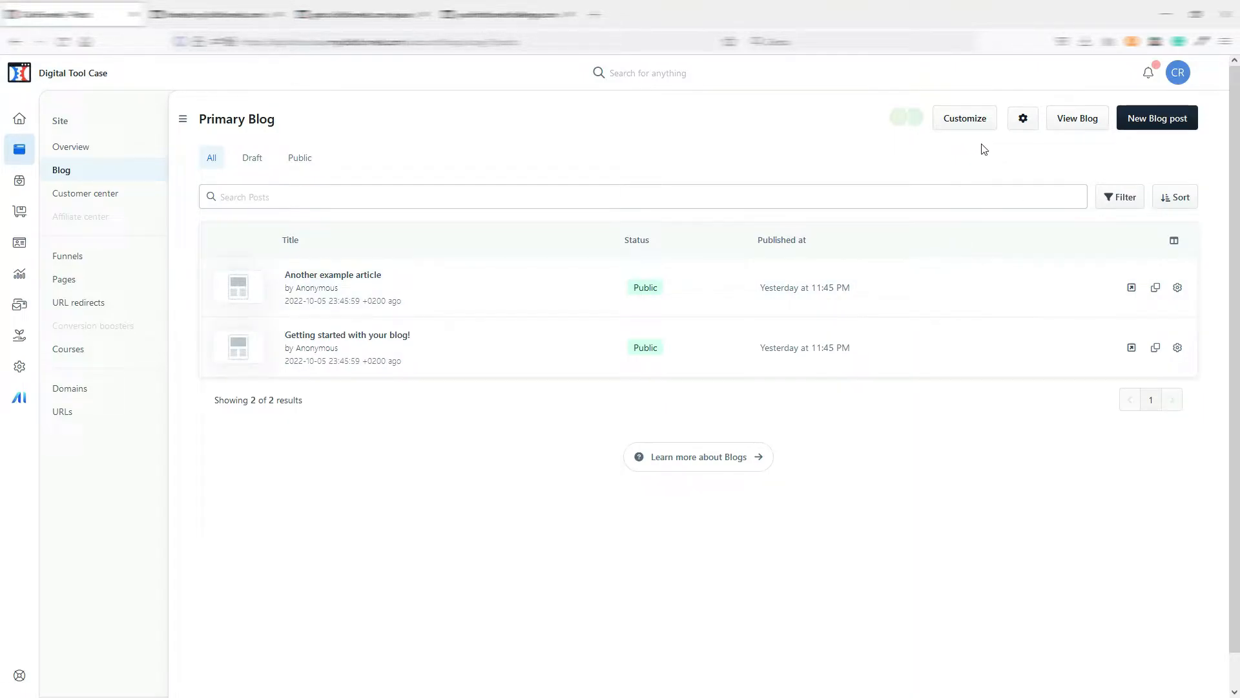
left_click(963, 122)
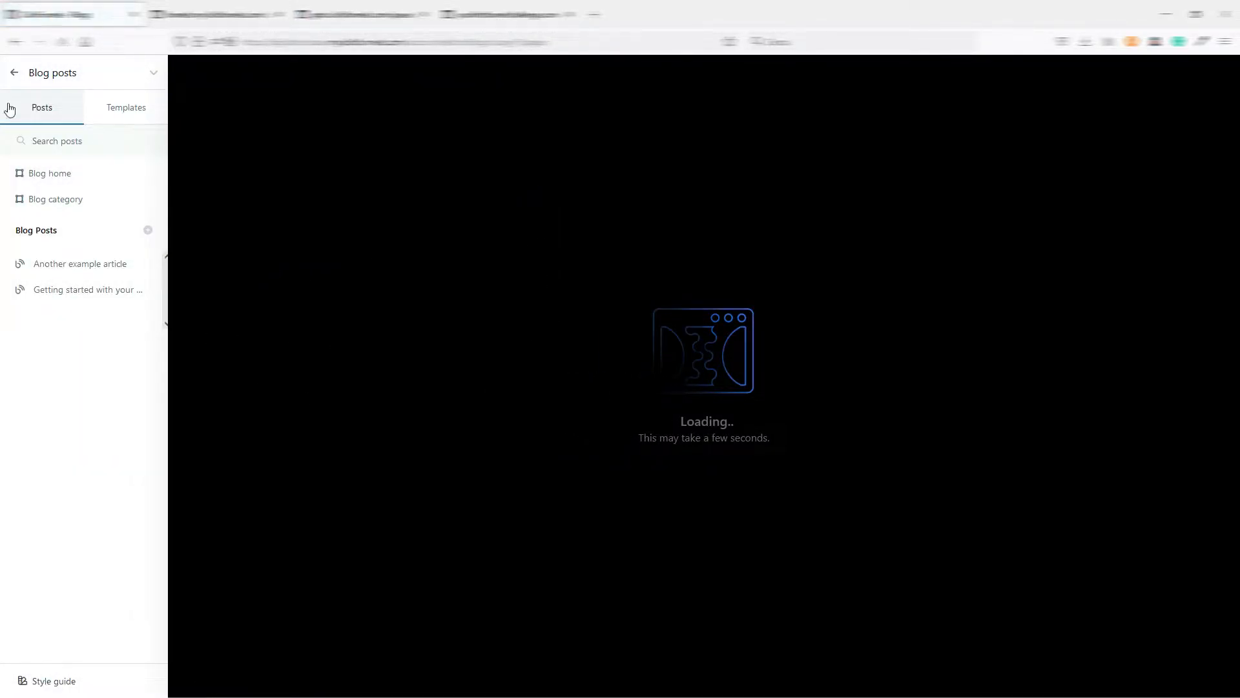
left_click(14, 73)
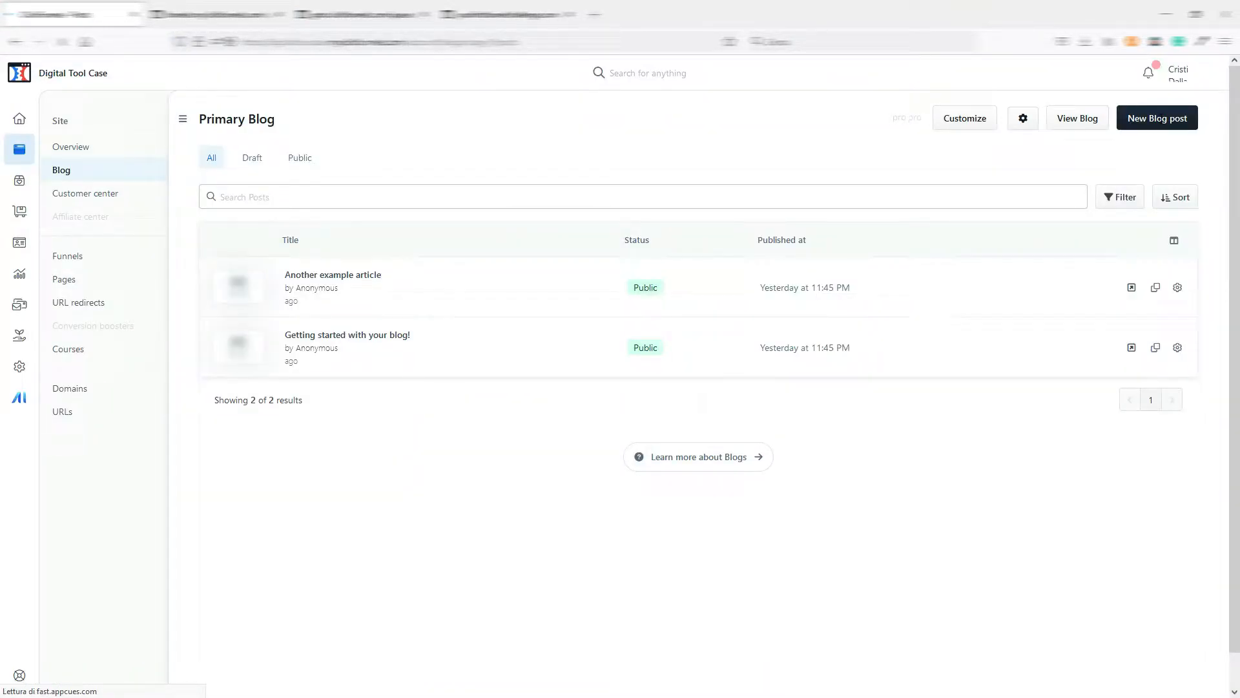
Step: Try to create a new draft post in the Primary Blog with the title 'test' and the summary 'test'
left_click(1156, 119)
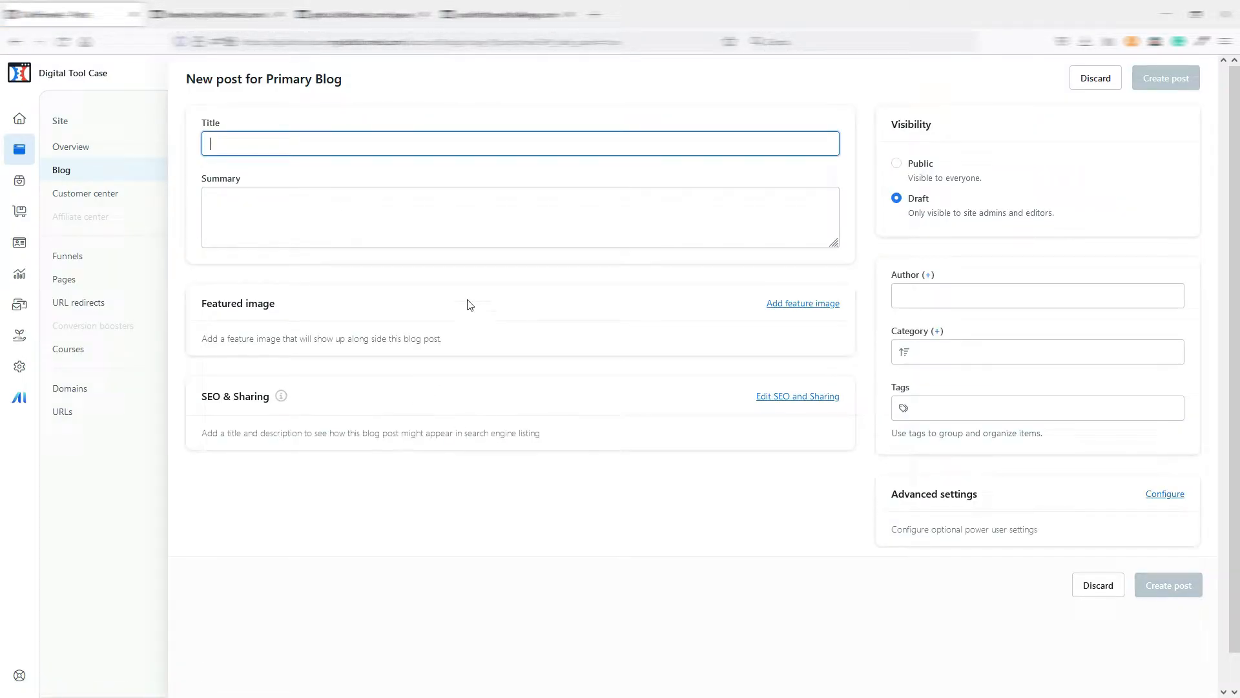
left_click(241, 144)
type("test")
left_click(263, 217)
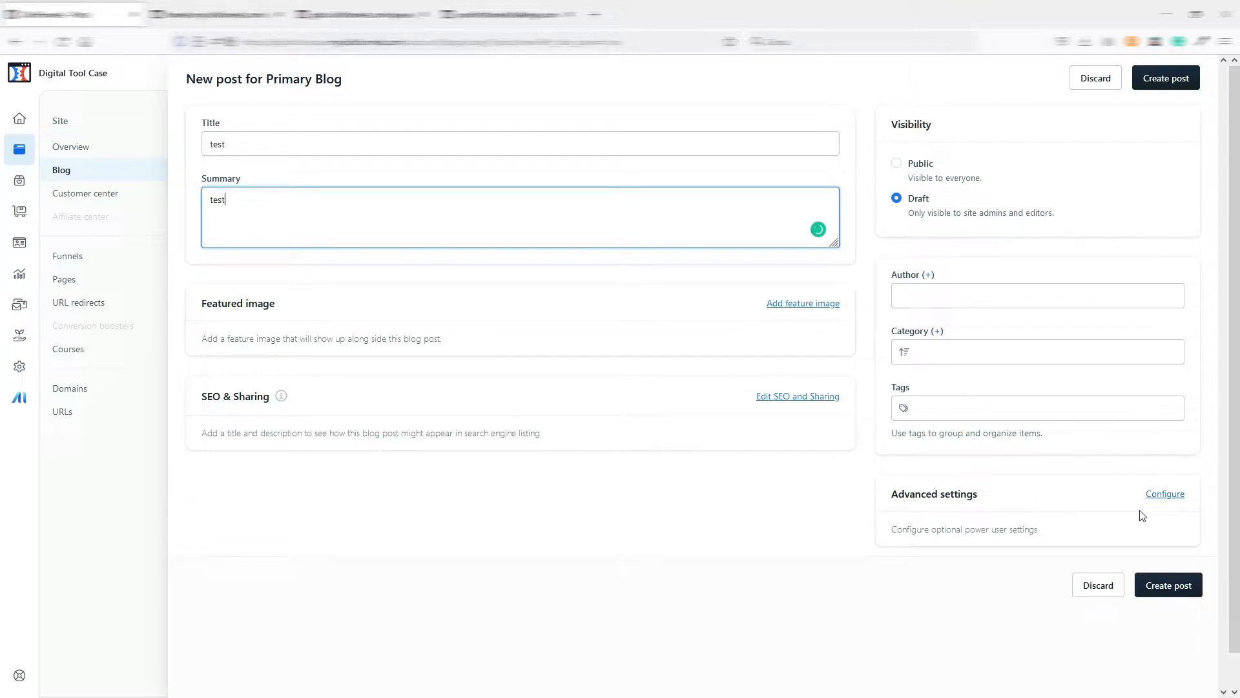
left_click(1190, 598)
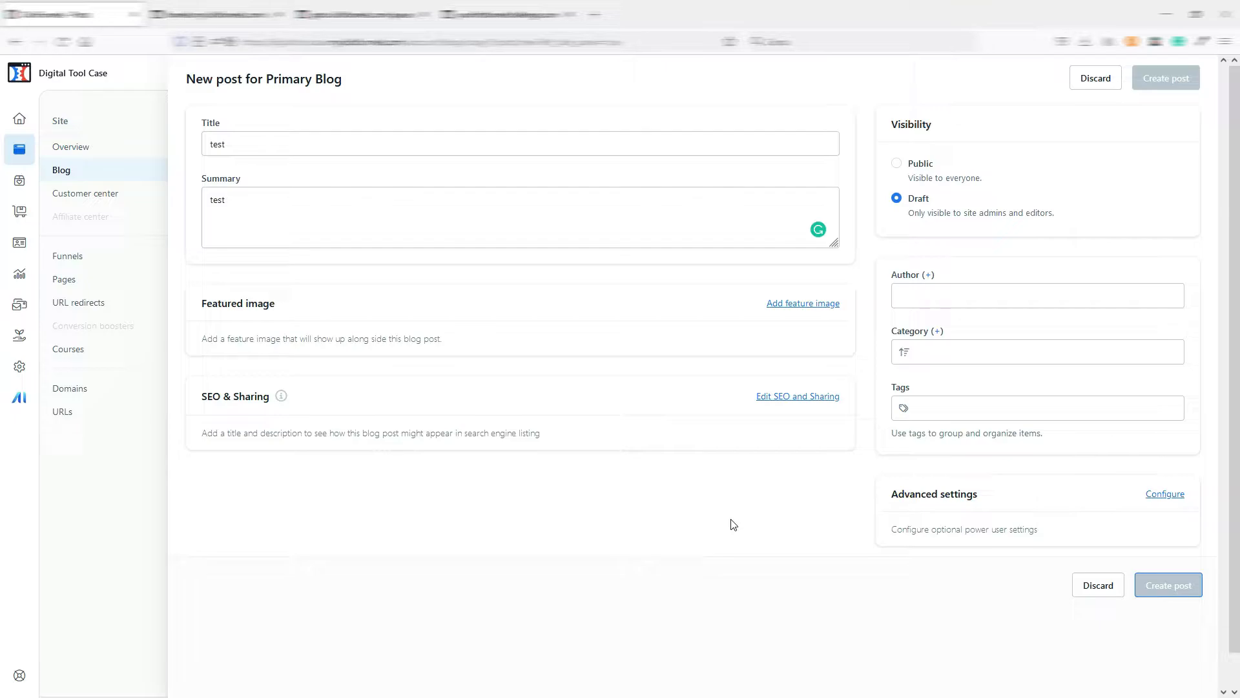
left_click(1177, 584)
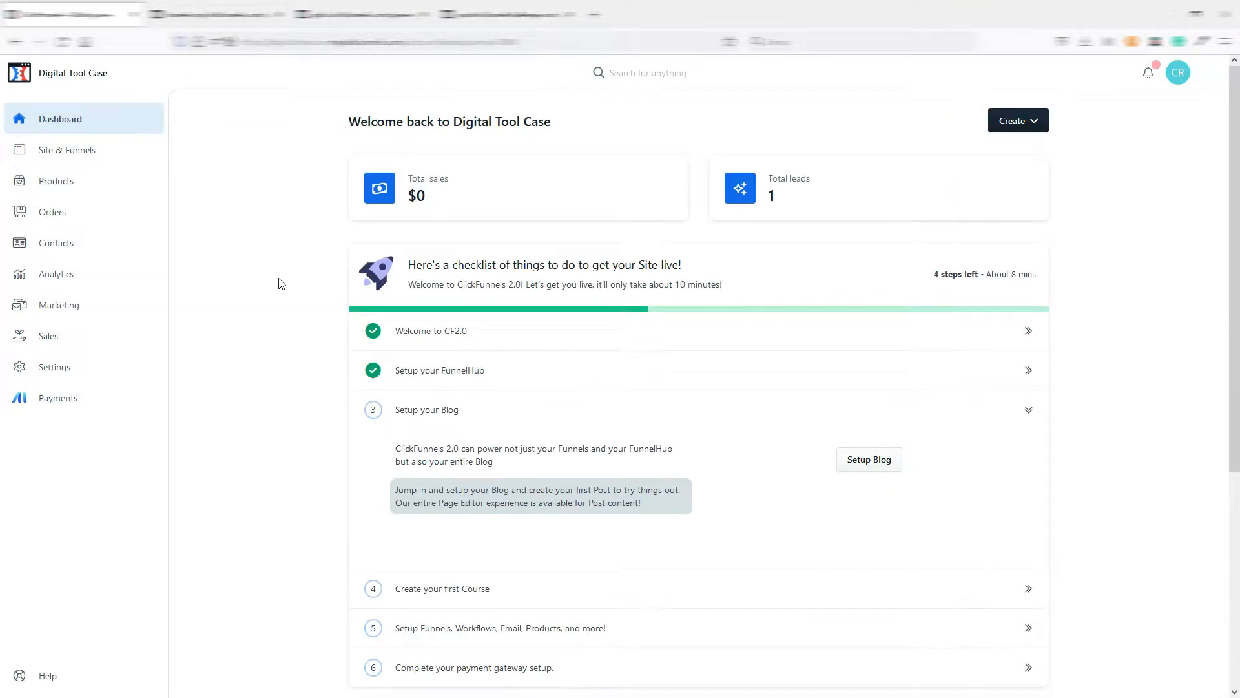
Step: Review the 'Create your first Course' item in the dashboard checklist, collapsing the blog item first and the course item when done
scroll(281, 284, "down", 2)
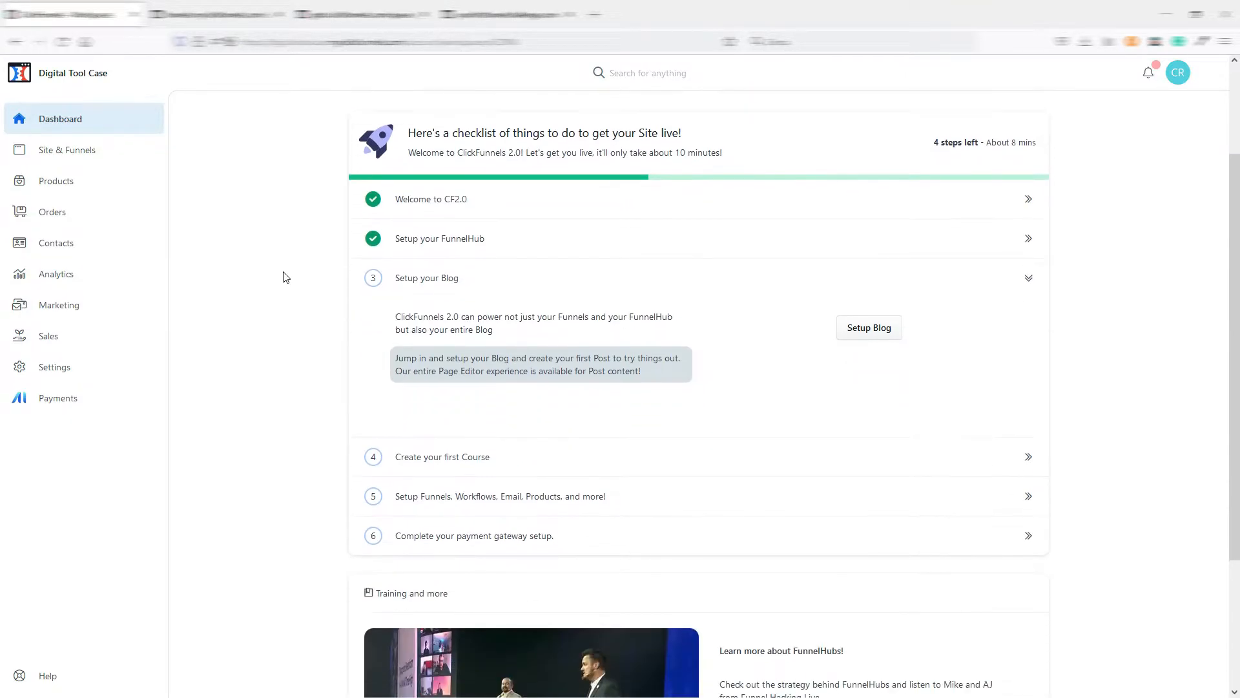
left_click(696, 276)
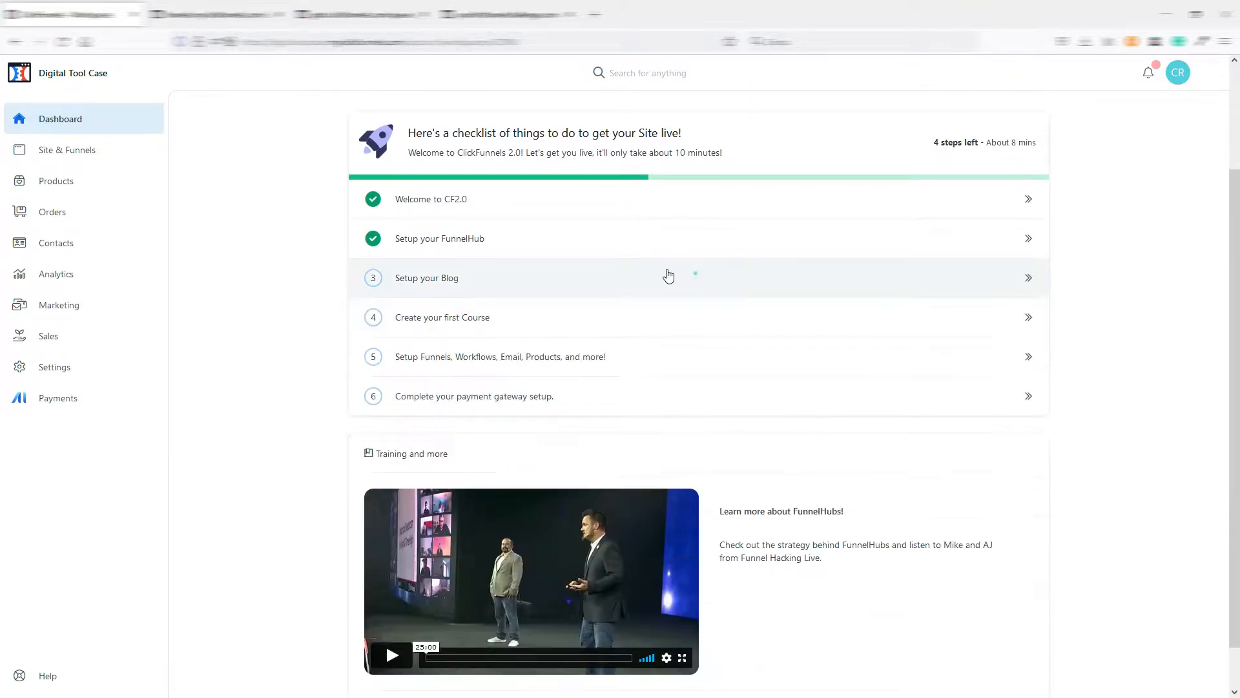
left_click(449, 329)
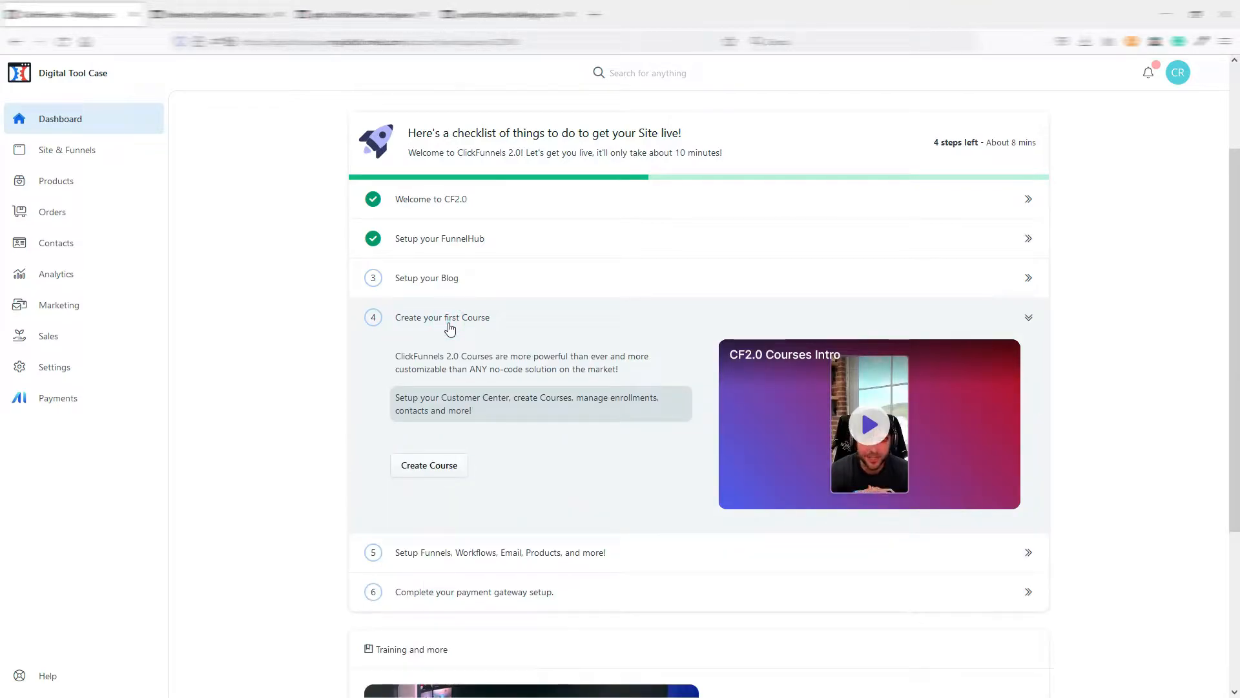
left_click(451, 329)
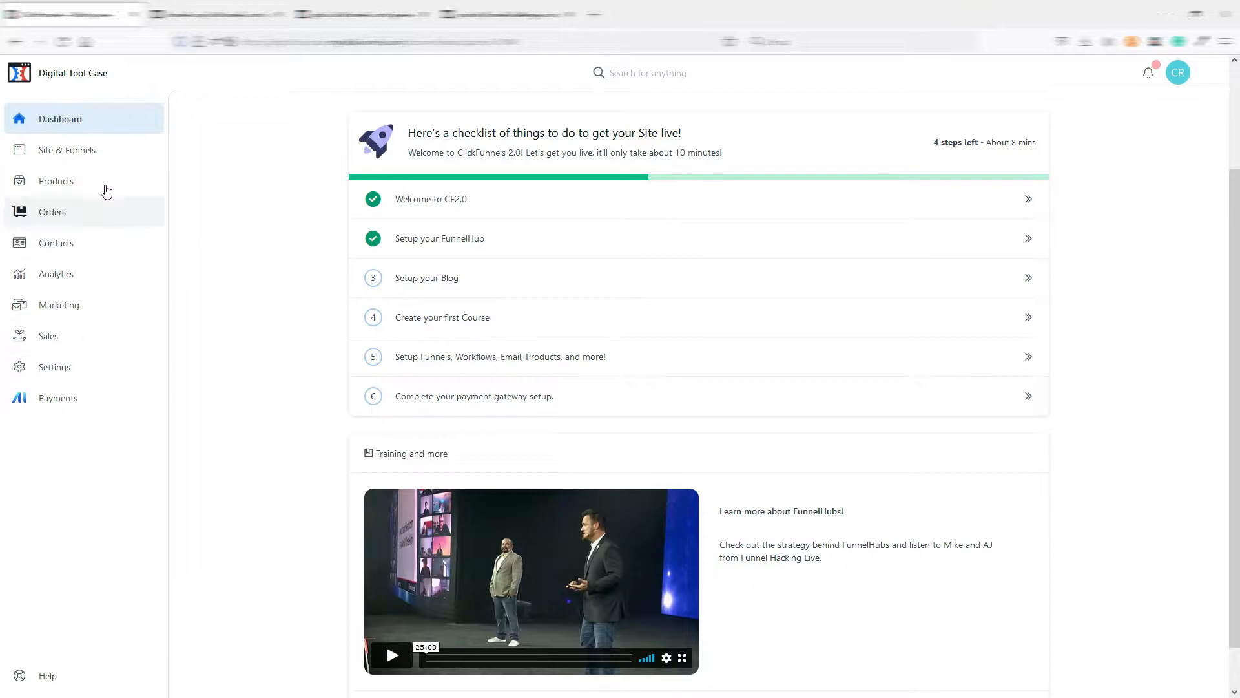
Step: Open the site overview and preview the FunnelHub site, examining its home page sections from start to end
left_click(63, 154)
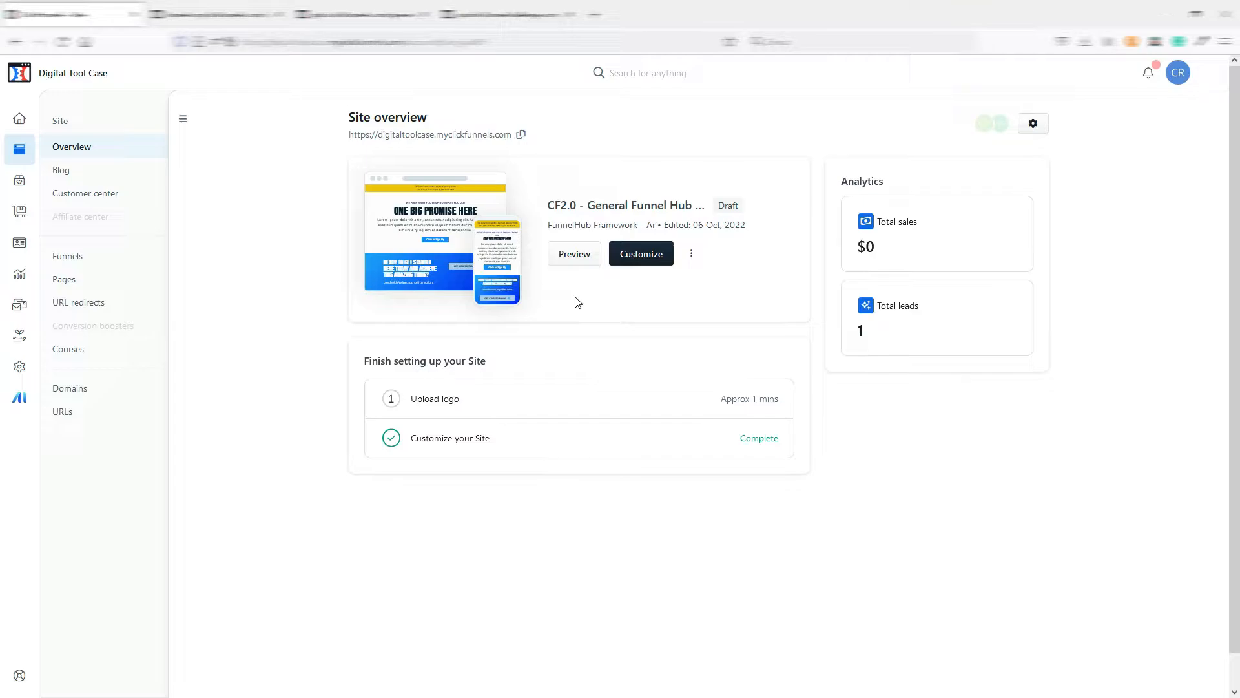
left_click(574, 254)
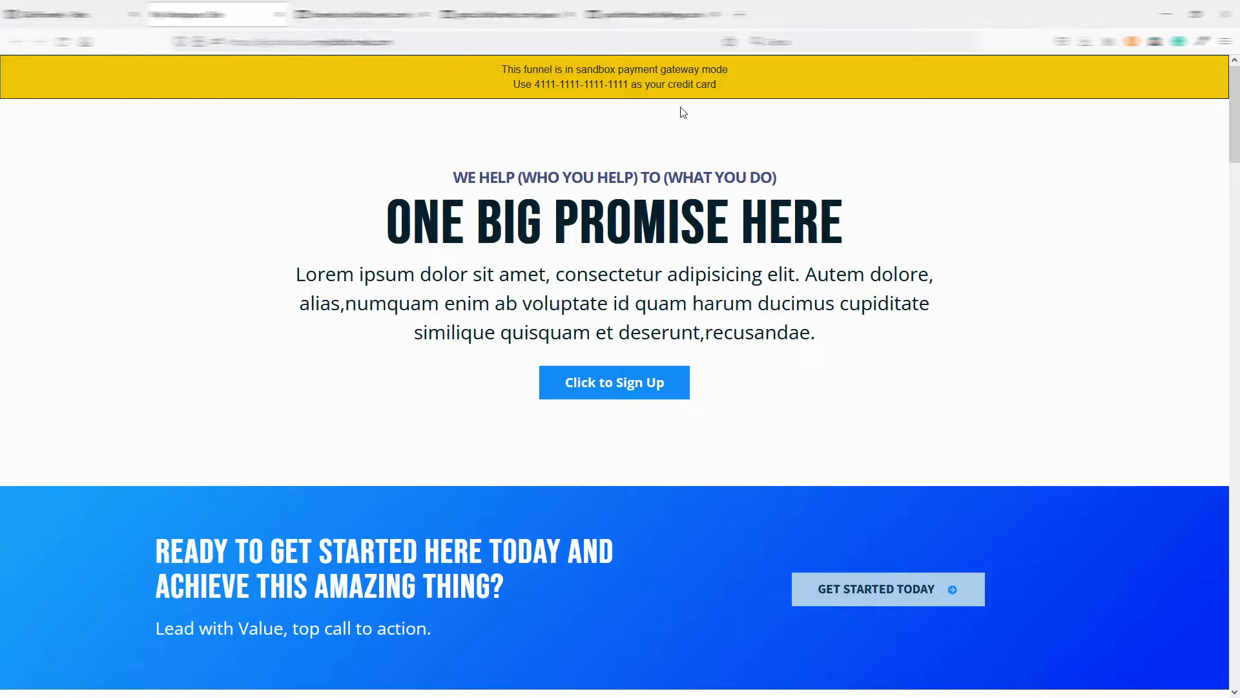
scroll(615, 341, "down", 20)
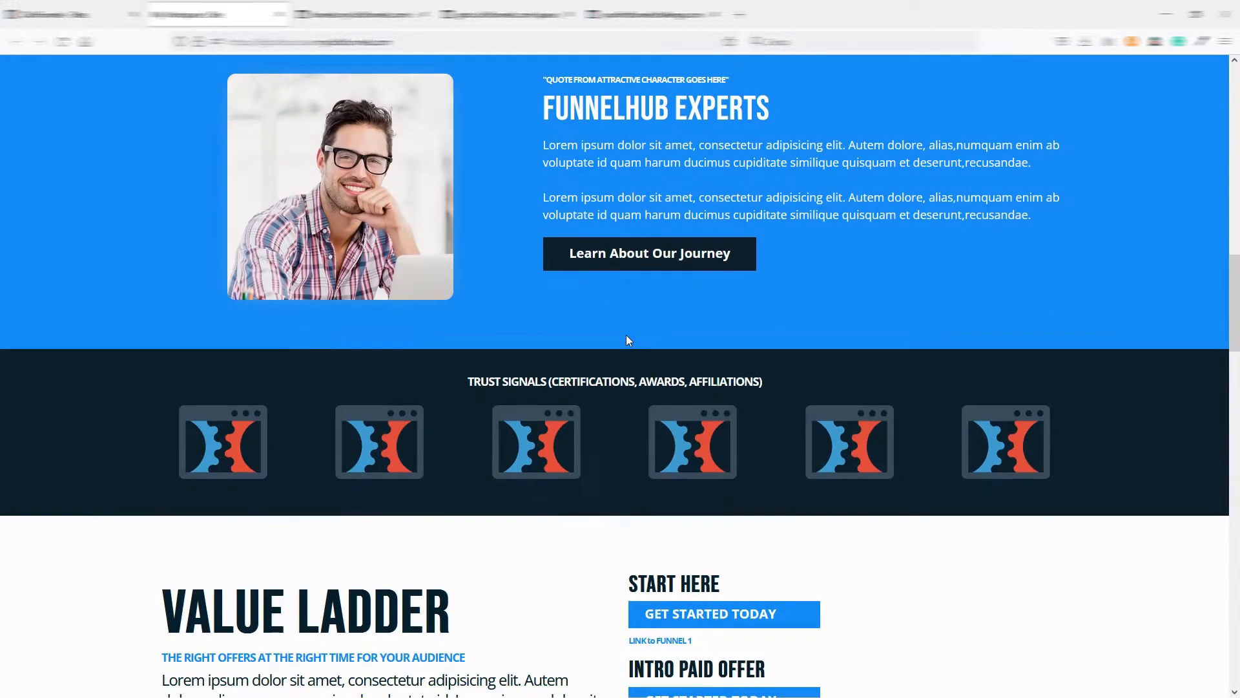
scroll(628, 340, "down", 8)
scroll(629, 340, "up", 15)
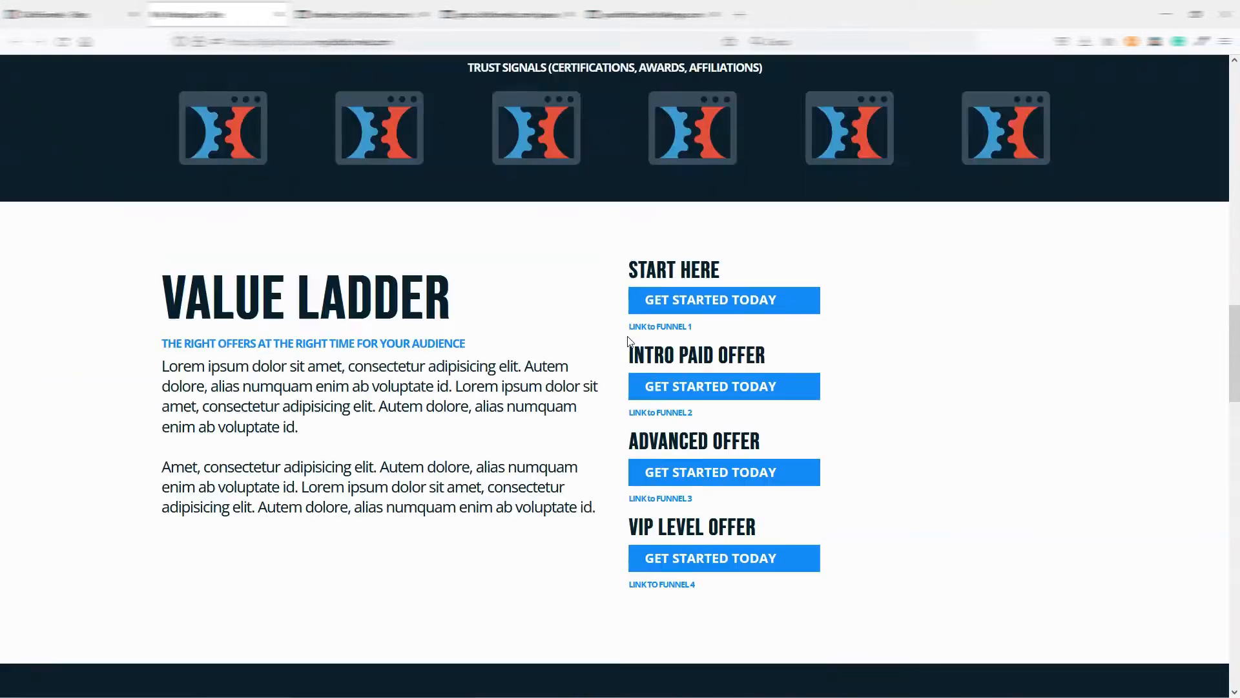
scroll(631, 339, "up", 10)
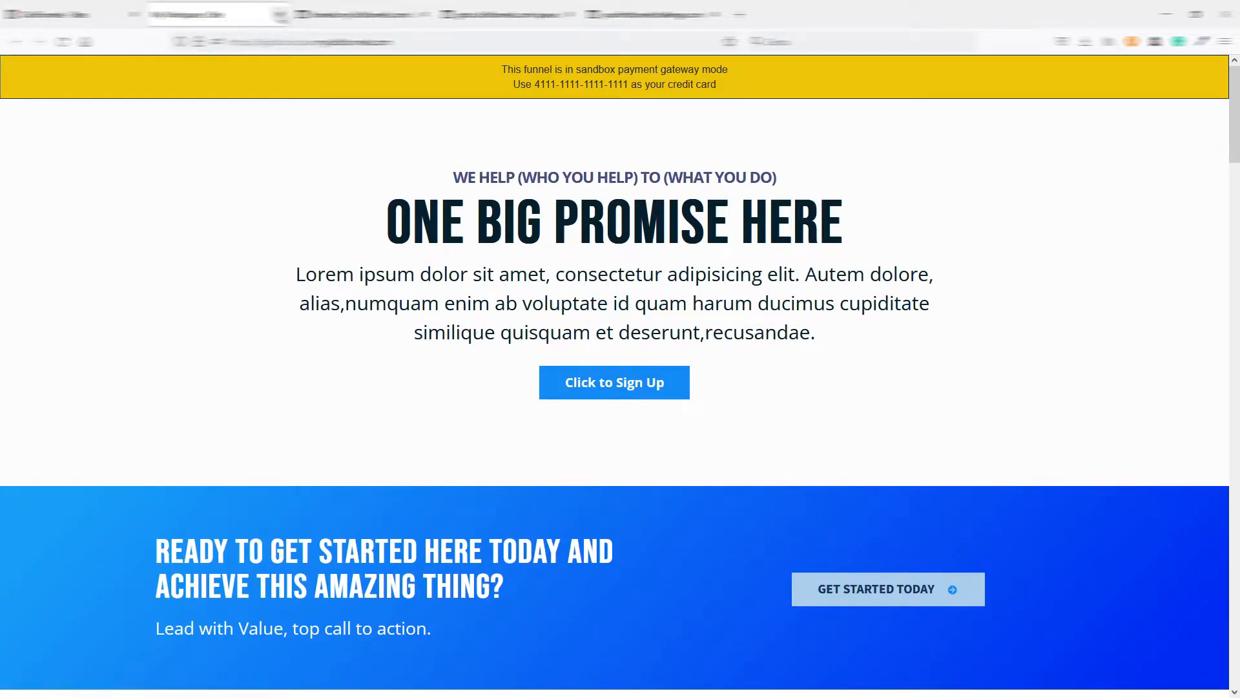
Step: Close the site preview, look at the home page in the site customizer, and return to the dashboard
left_click(279, 14)
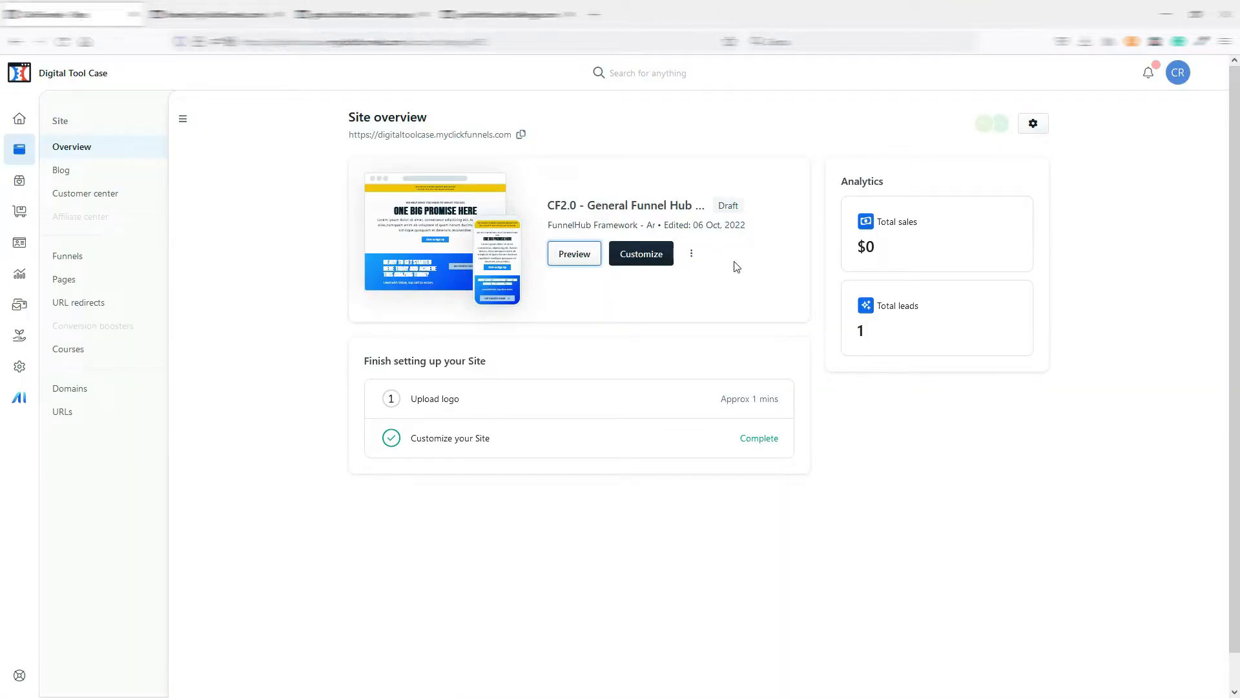
left_click(649, 257)
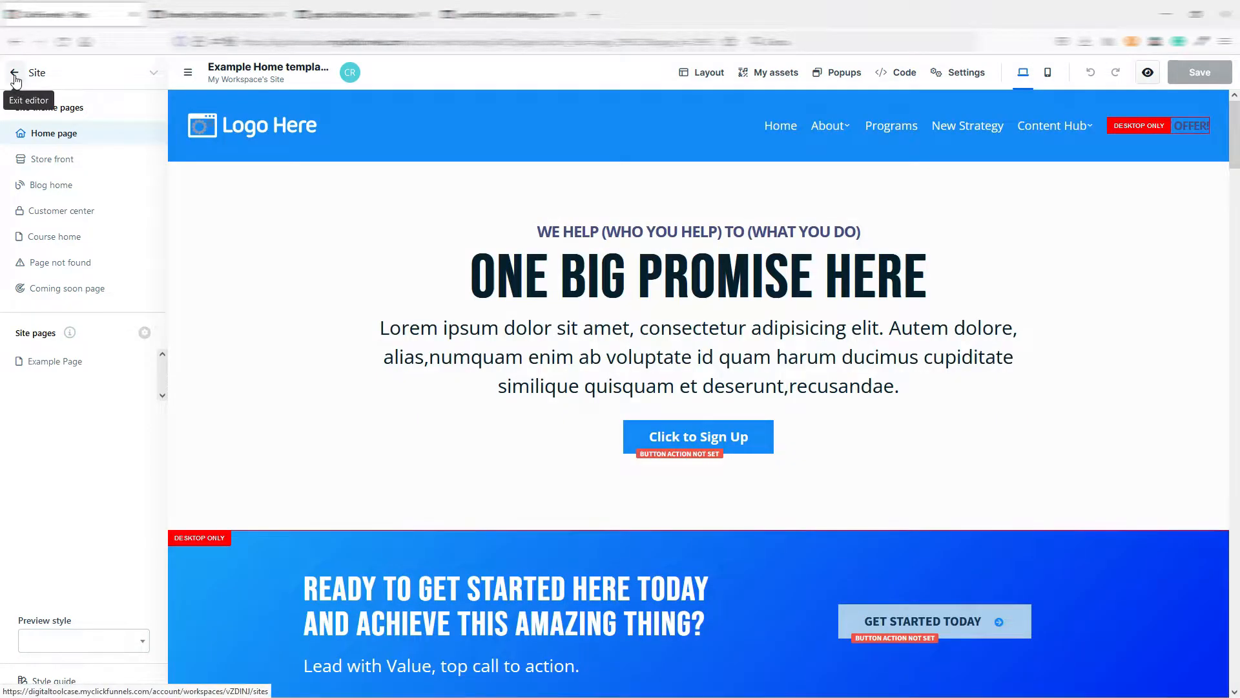
left_click(15, 74)
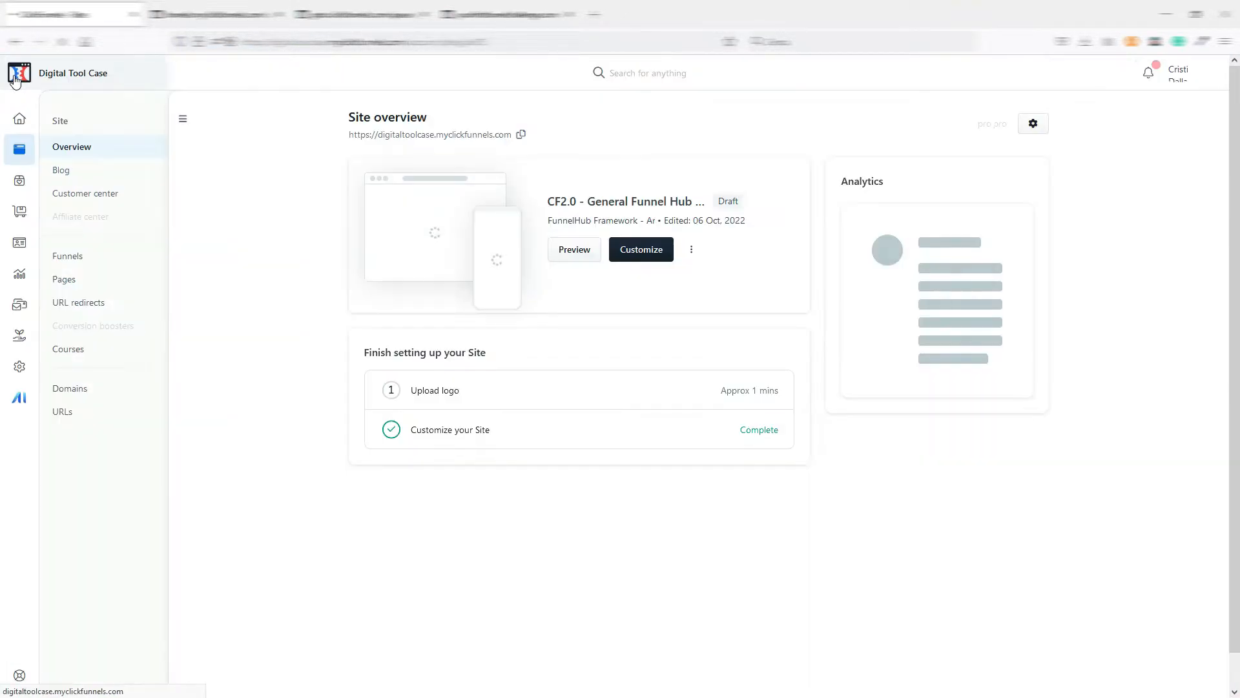
left_click(21, 120)
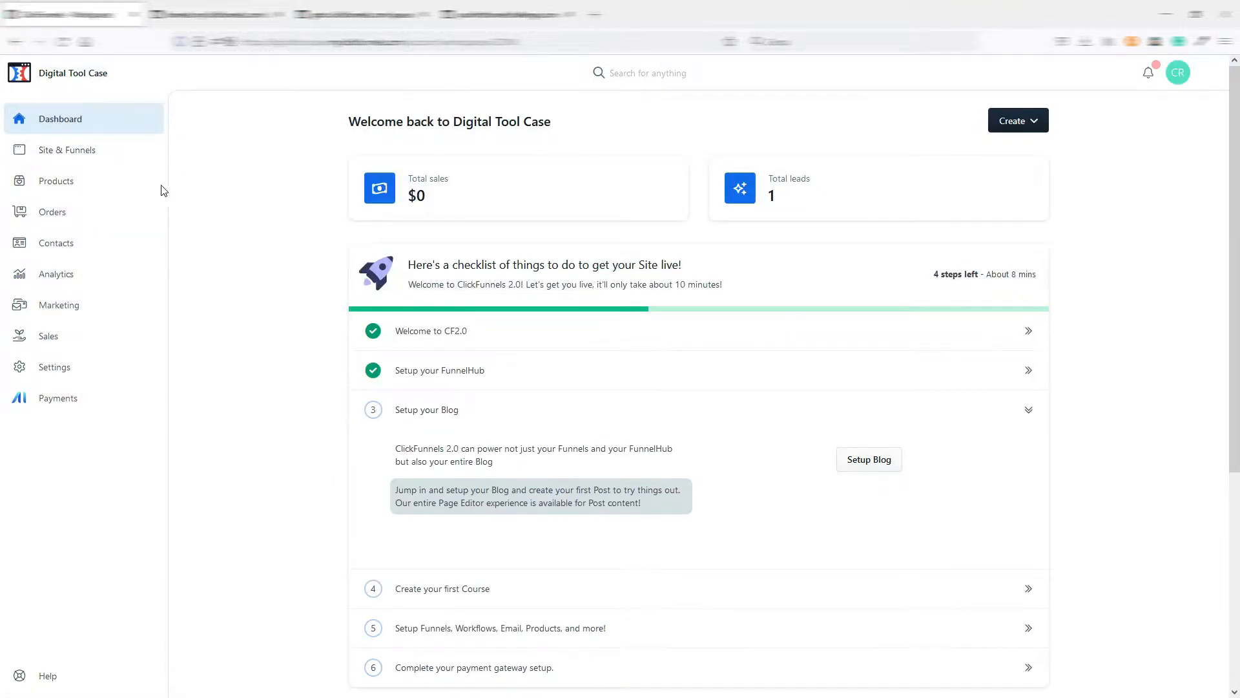
Step: Tour the Products, Orders, Contacts and Analytics sections of the workspace
left_click(86, 186)
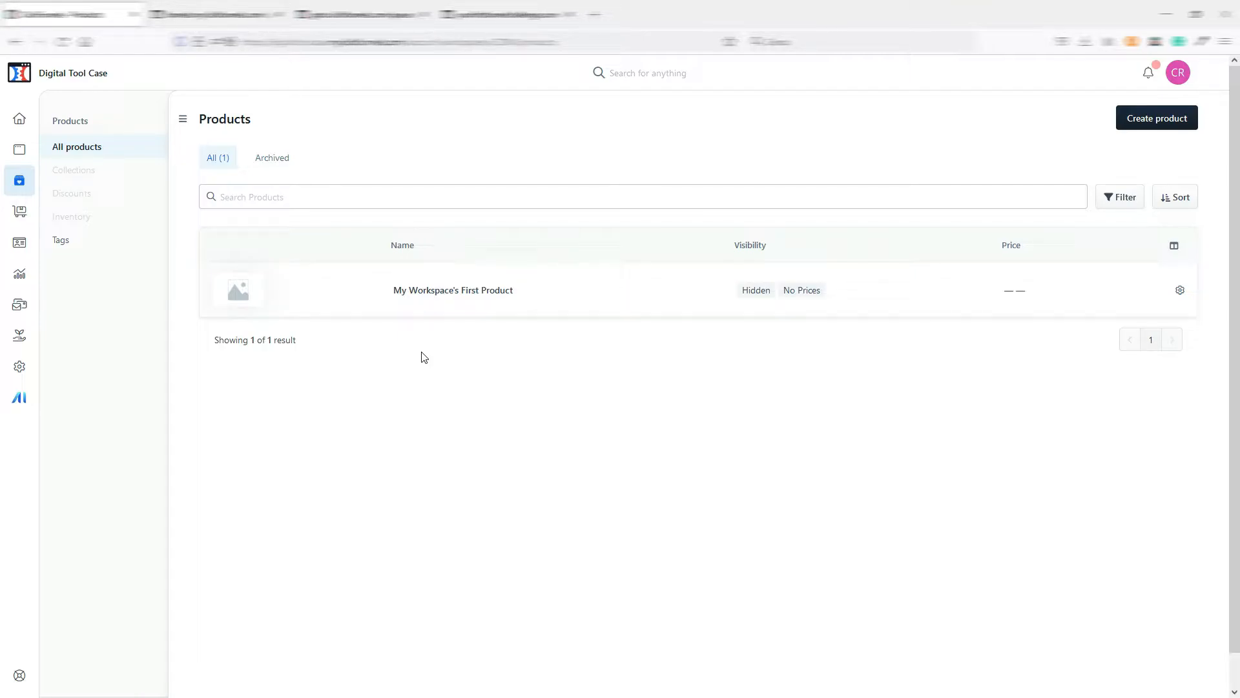
left_click(19, 121)
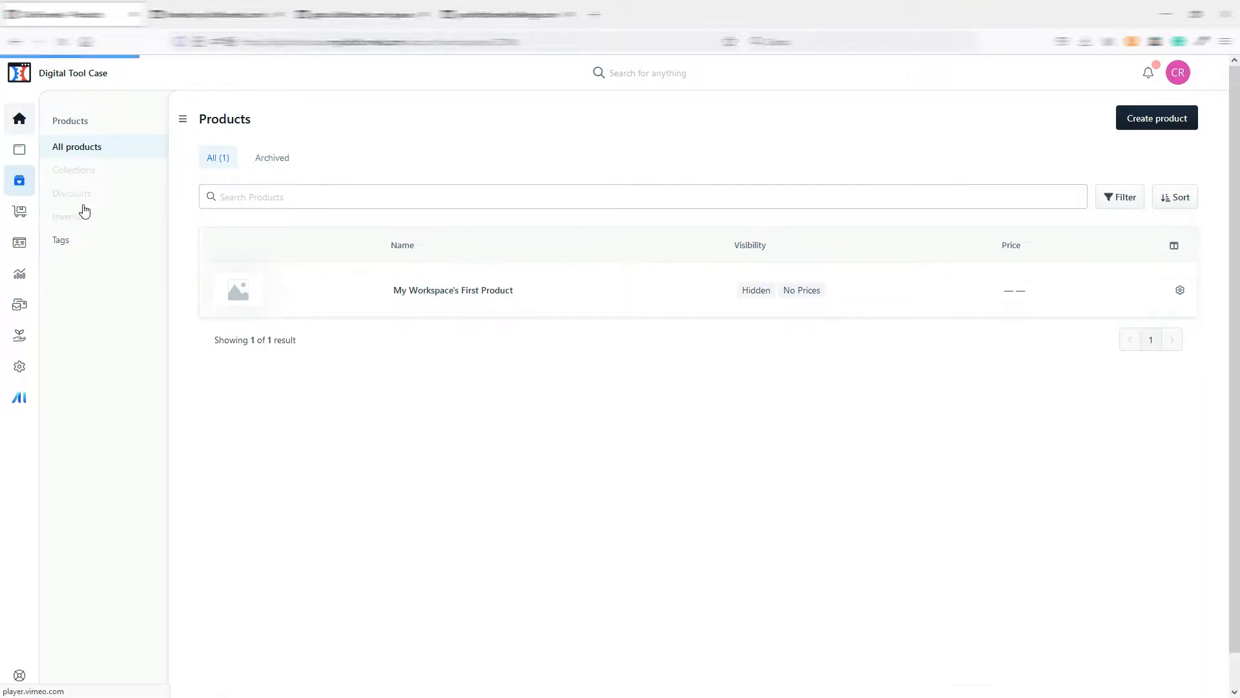
left_click(54, 212)
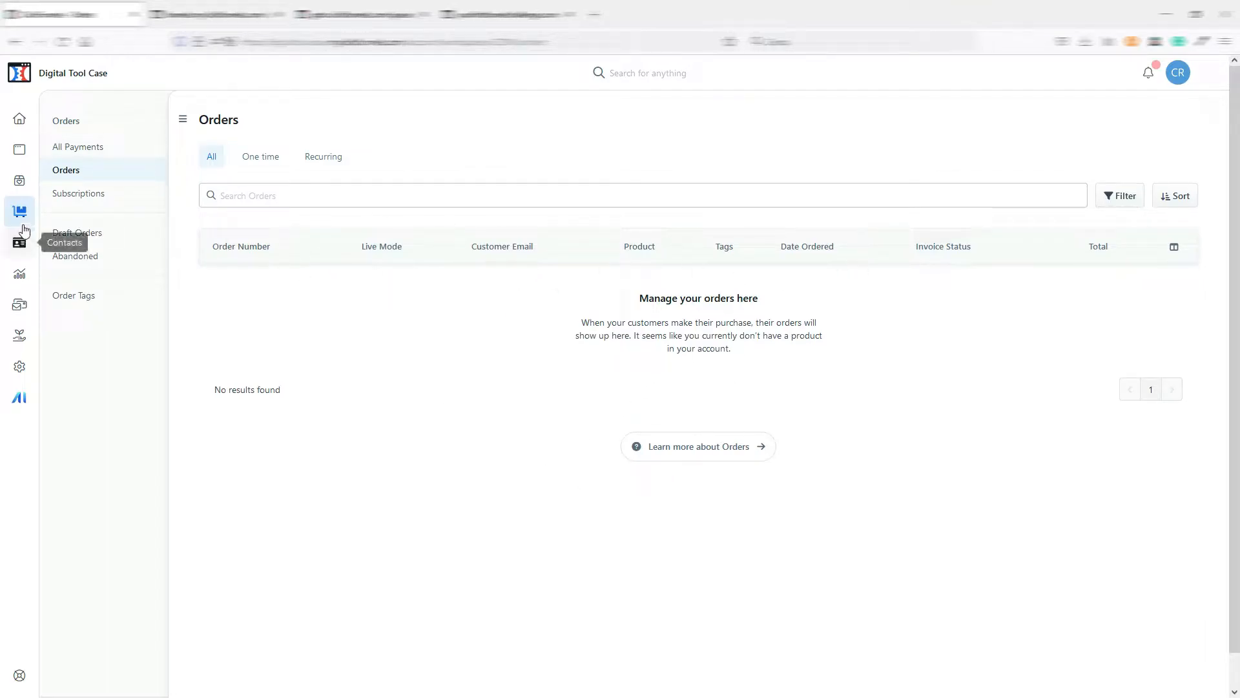
left_click(20, 249)
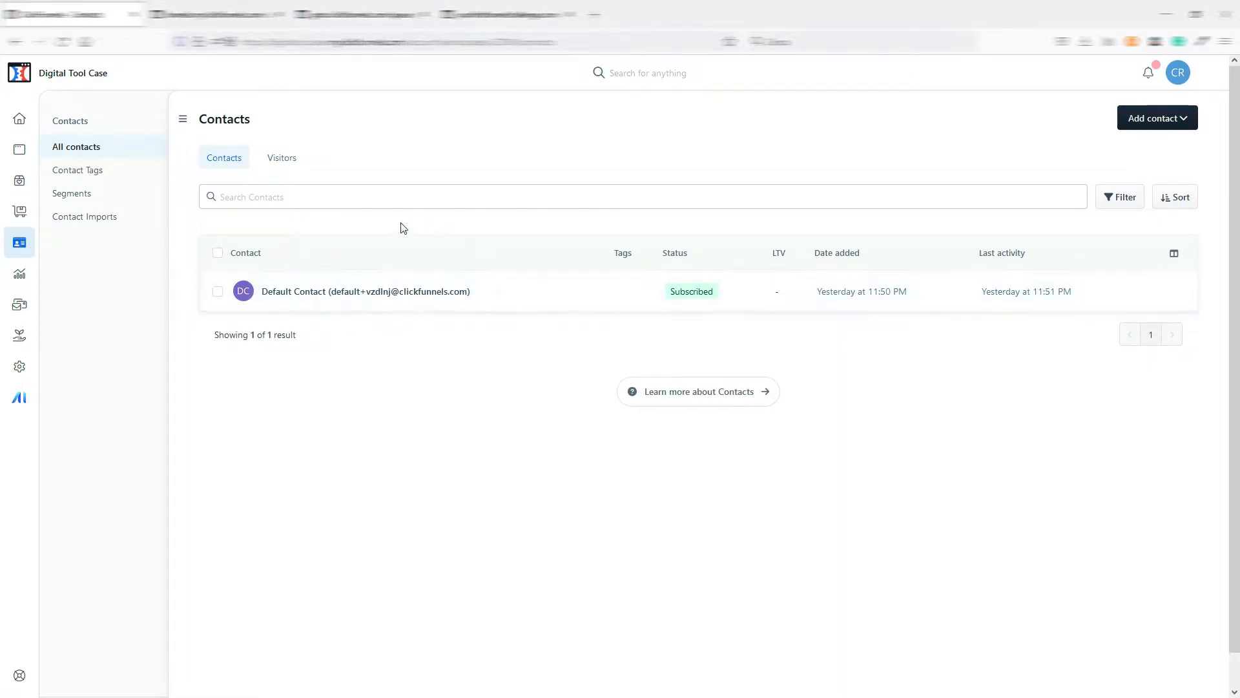
left_click(20, 276)
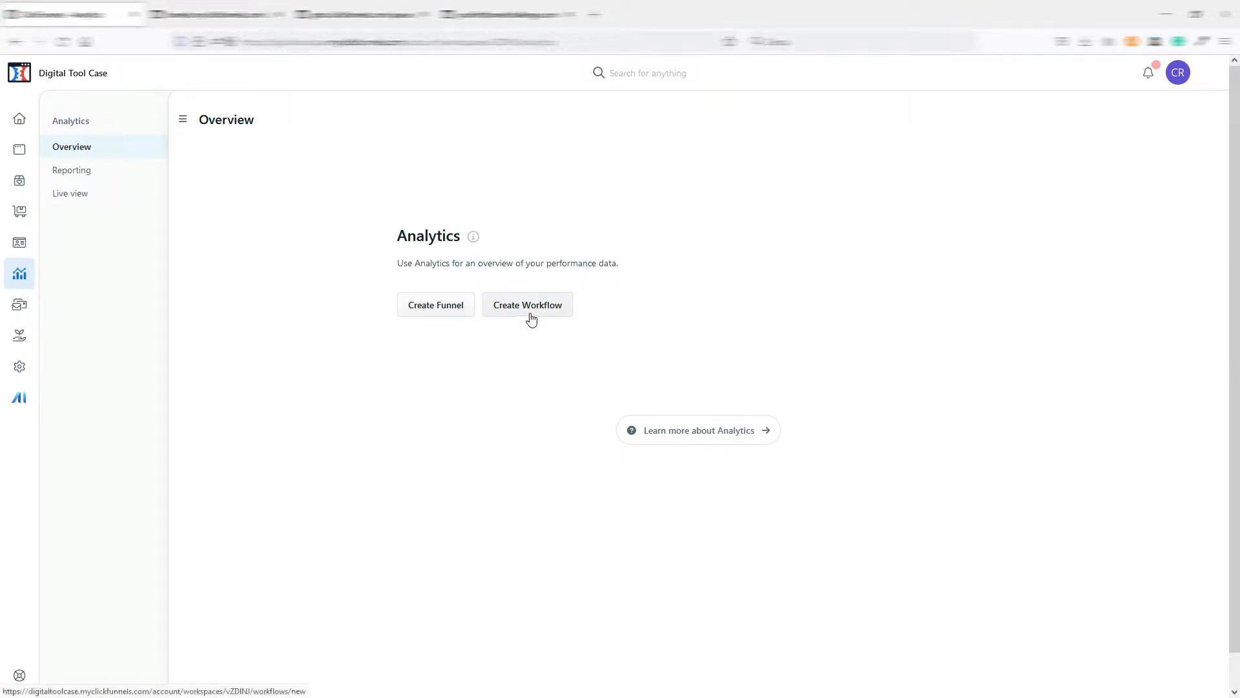
Step: Fill in the marketing contact address in the Marketing settings, choosing Italy and Abruzzo, and read its explanation
left_click(20, 306)
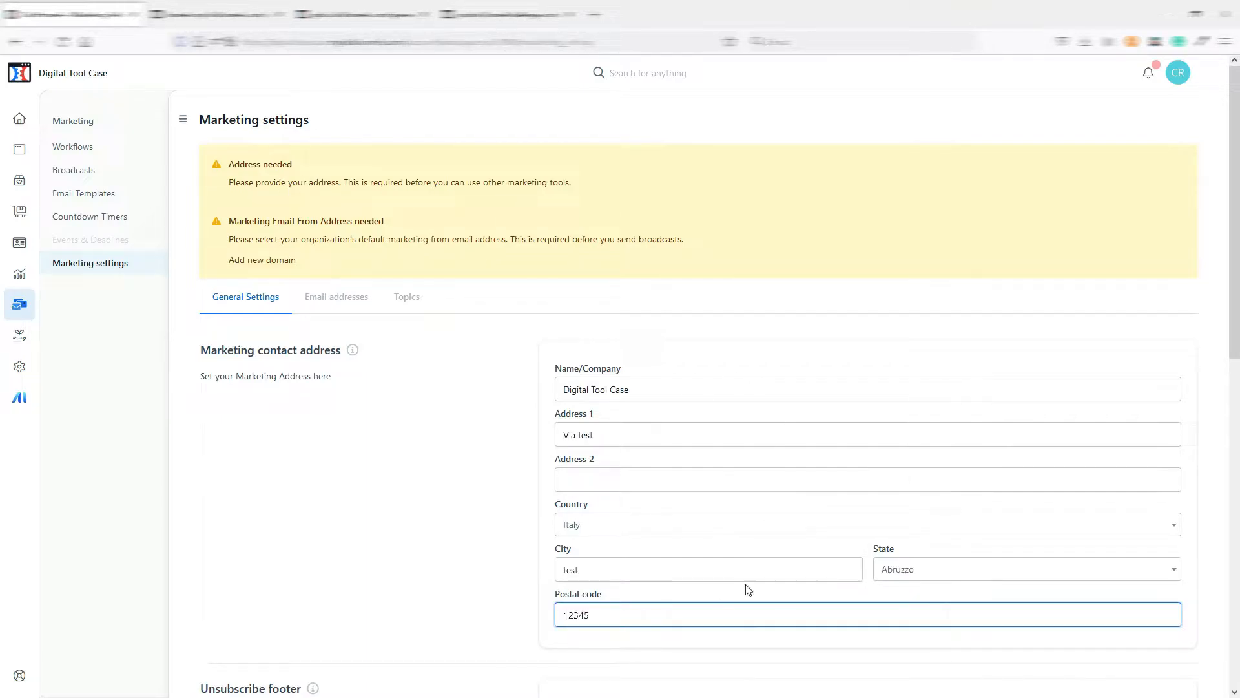
left_click(452, 480)
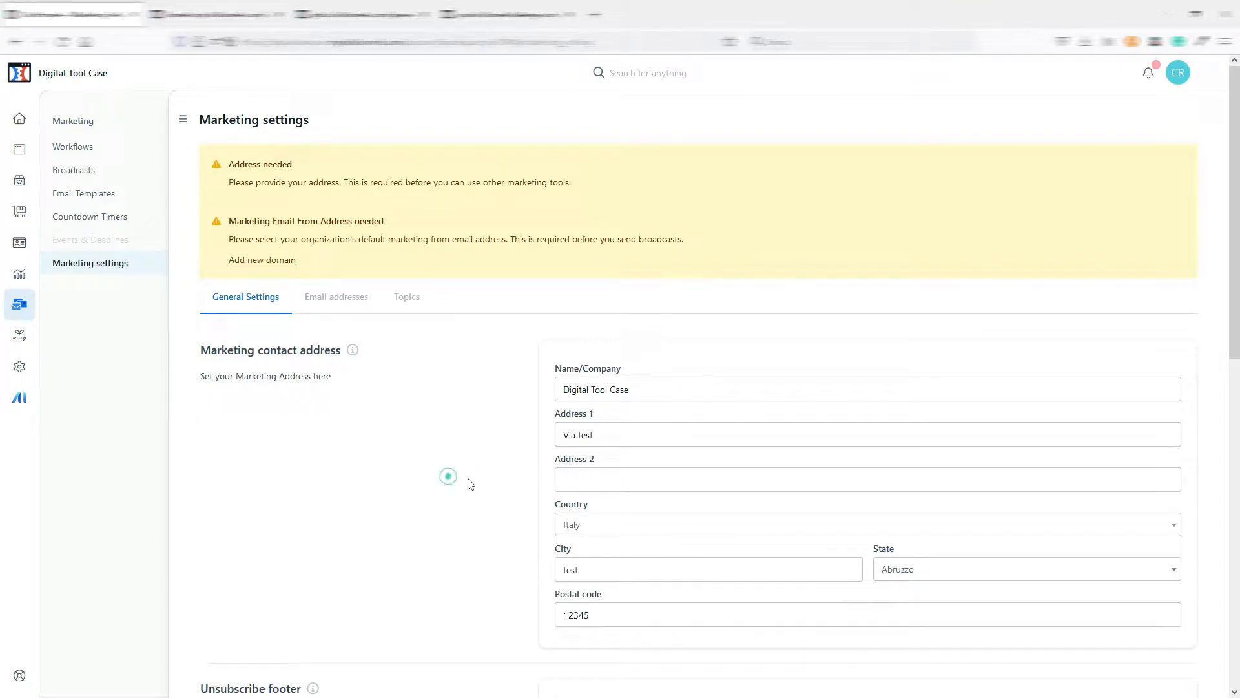
scroll(469, 482, "down", 2)
scroll(469, 482, "up", 2)
scroll(722, 422, "down", 4)
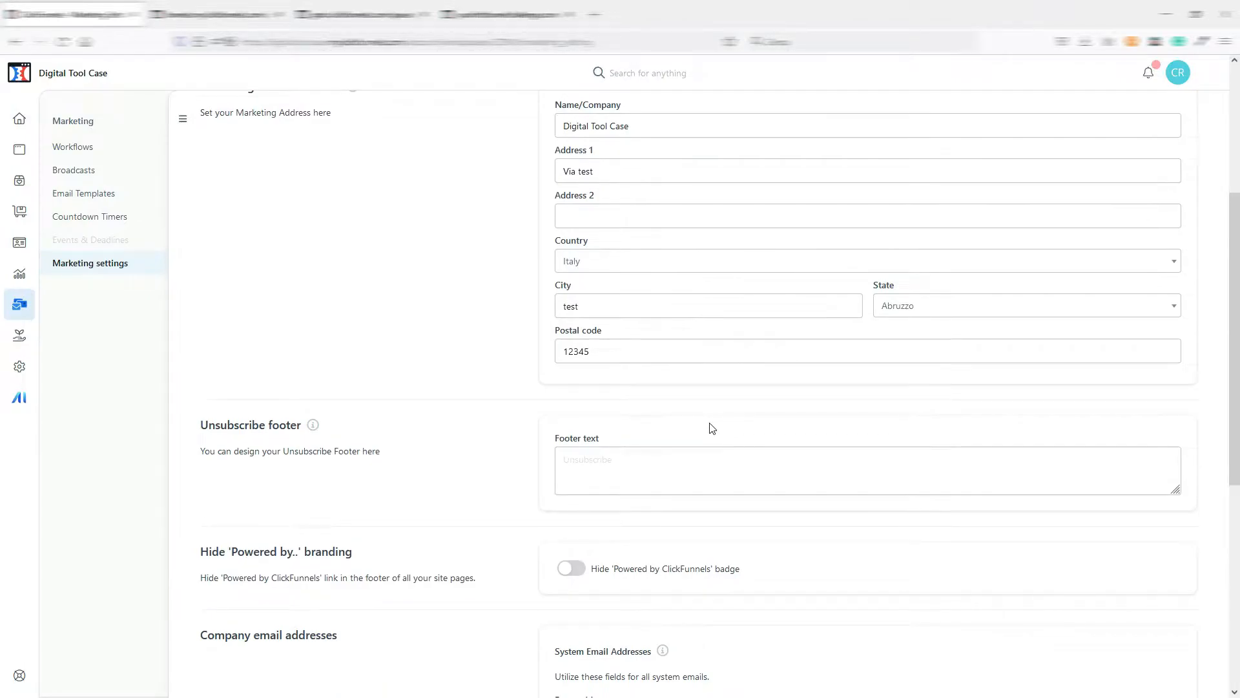
scroll(712, 428, "down", 1)
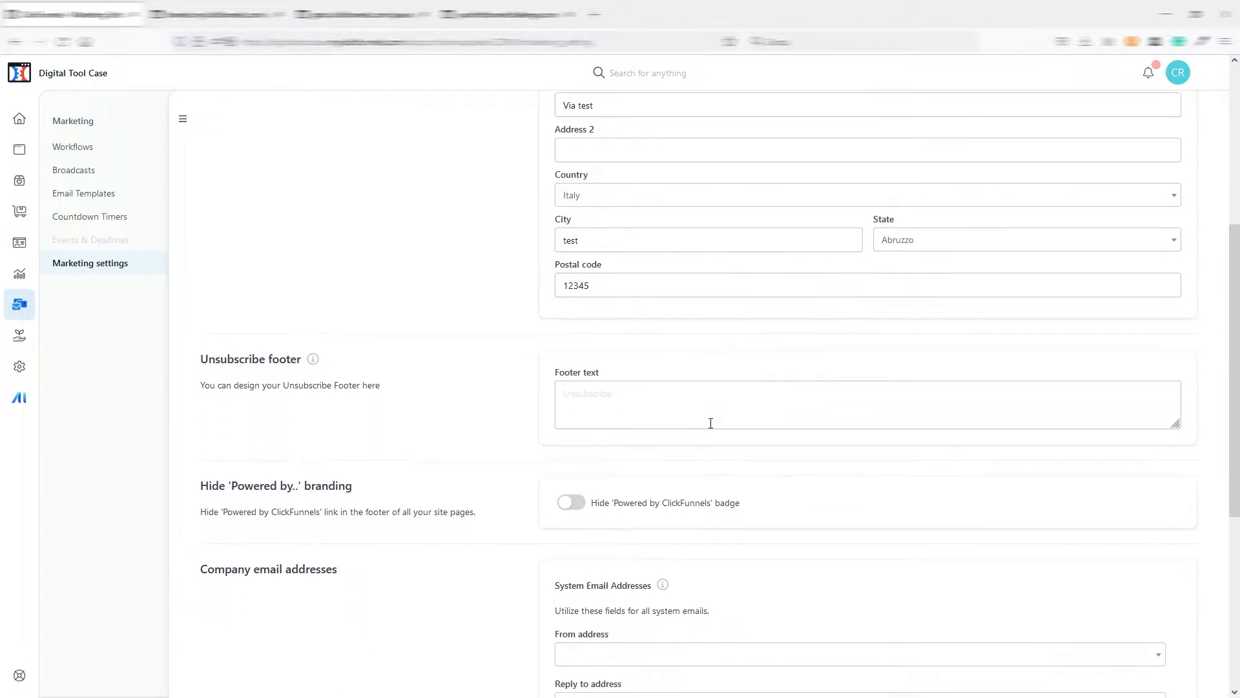
scroll(710, 423, "up", 5)
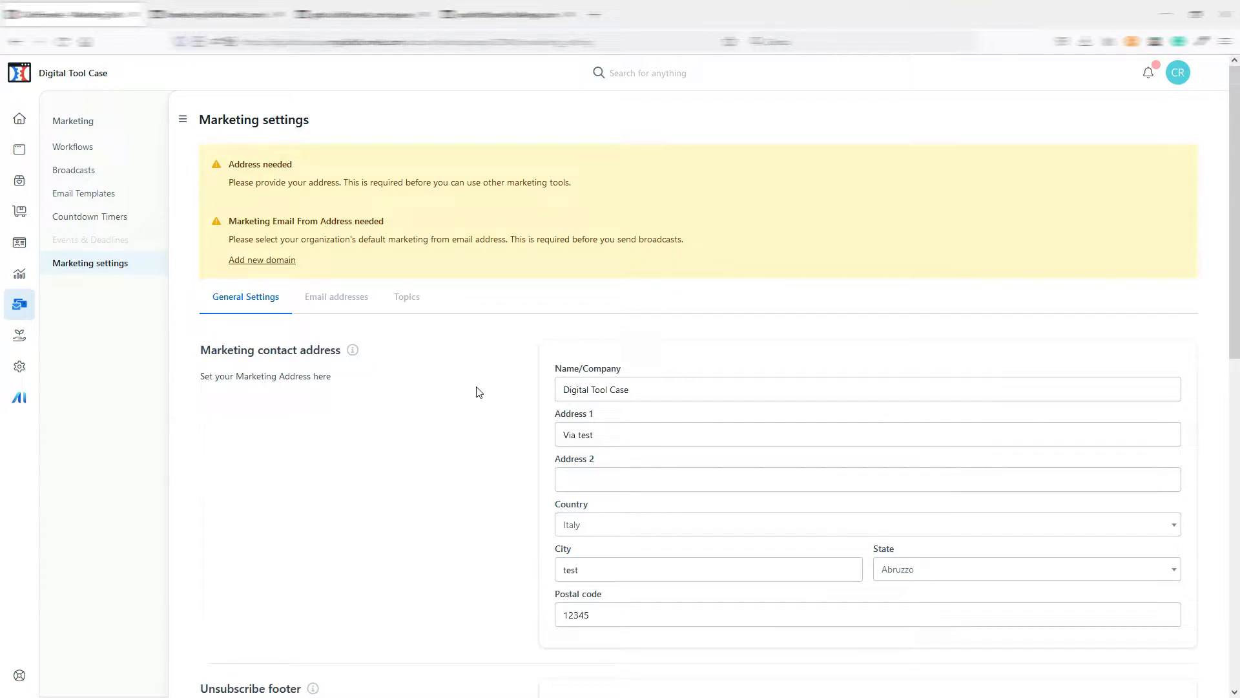
left_click(353, 350)
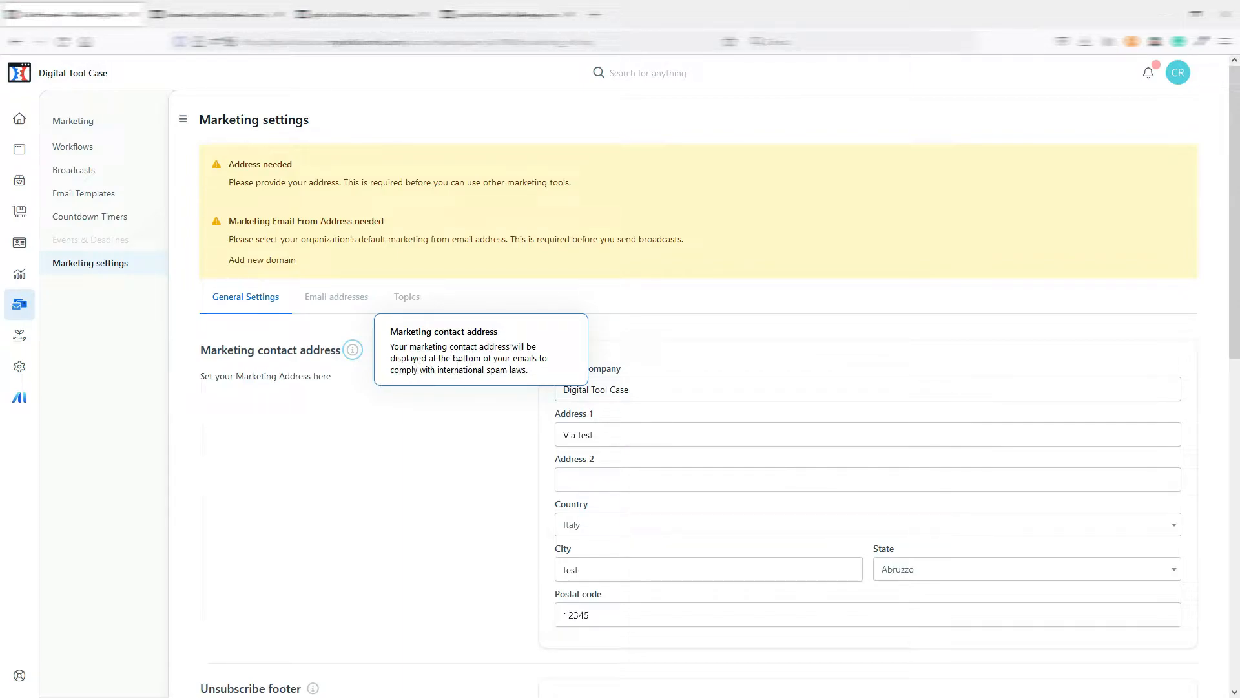
left_click(358, 447)
Step: Set the unsubscribe footer text to 'unsubscribe' and hide the 'Powered by ClickFunnels' badge
scroll(452, 455, "down", 5)
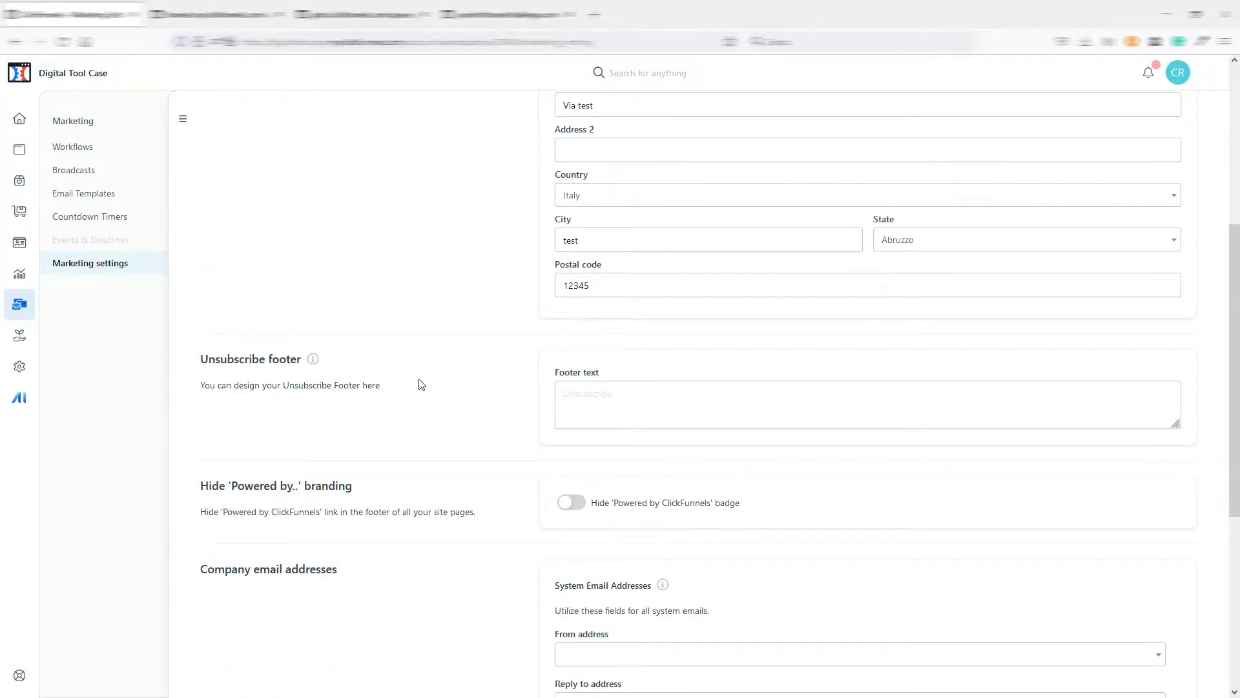
left_click(591, 390)
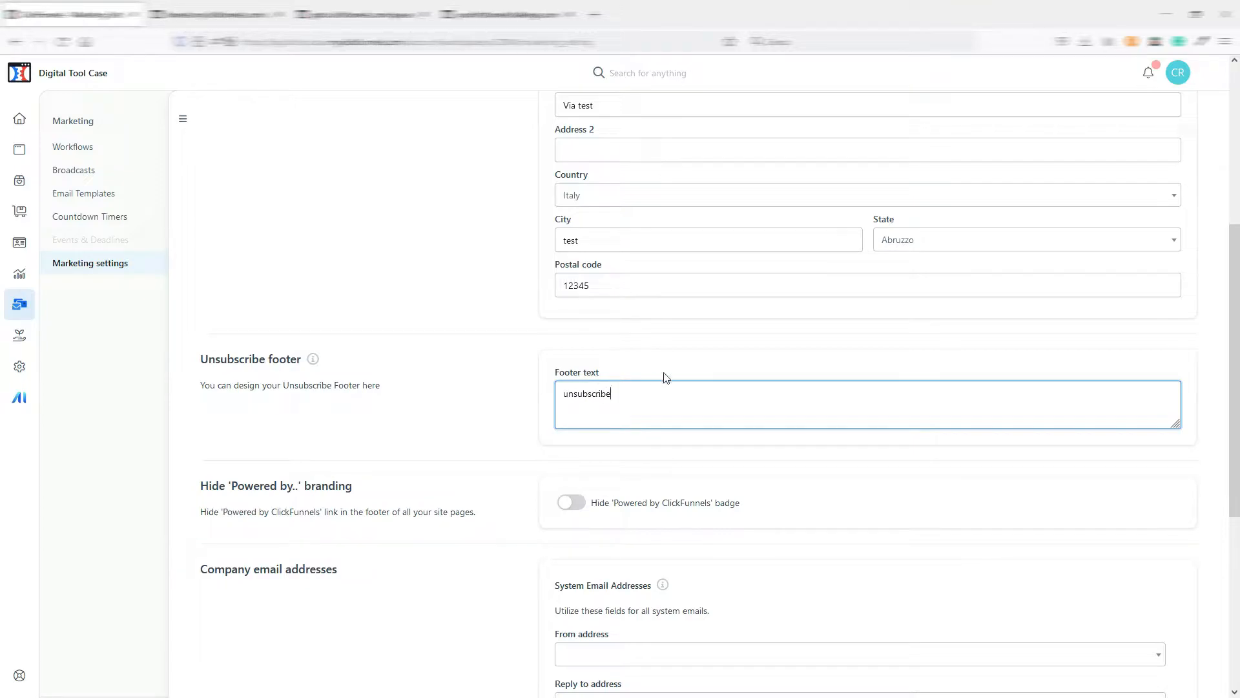
scroll(473, 435, "down", 3)
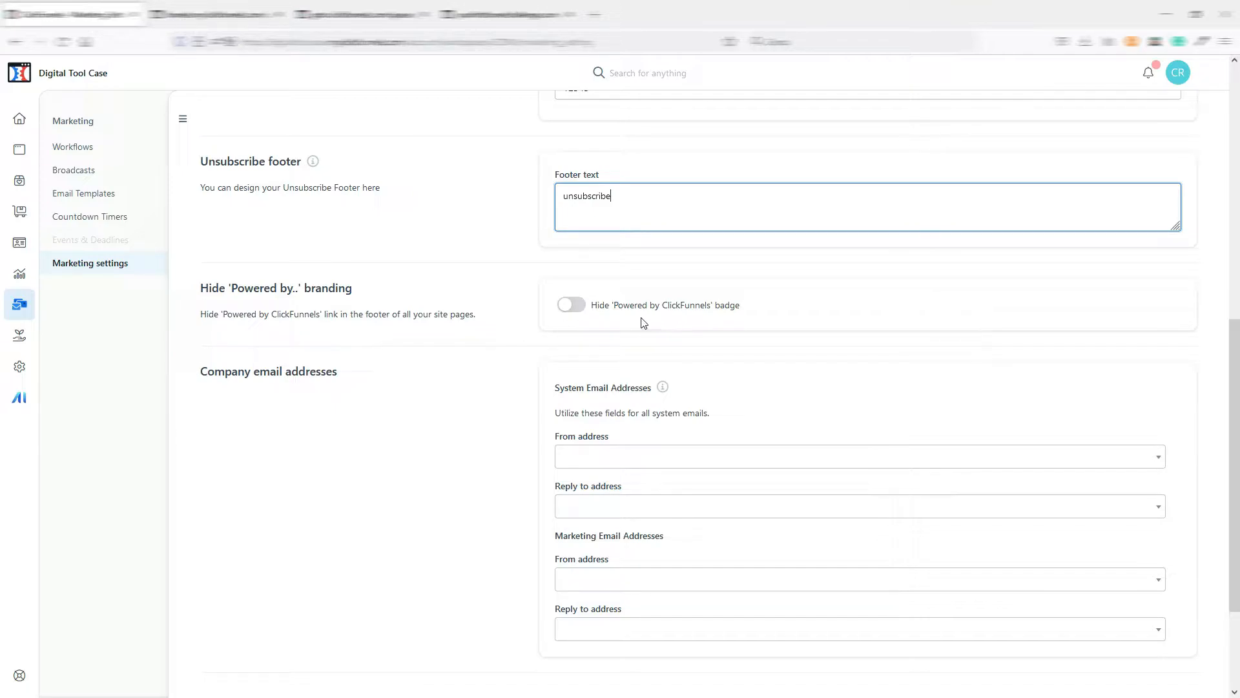
left_click(572, 309)
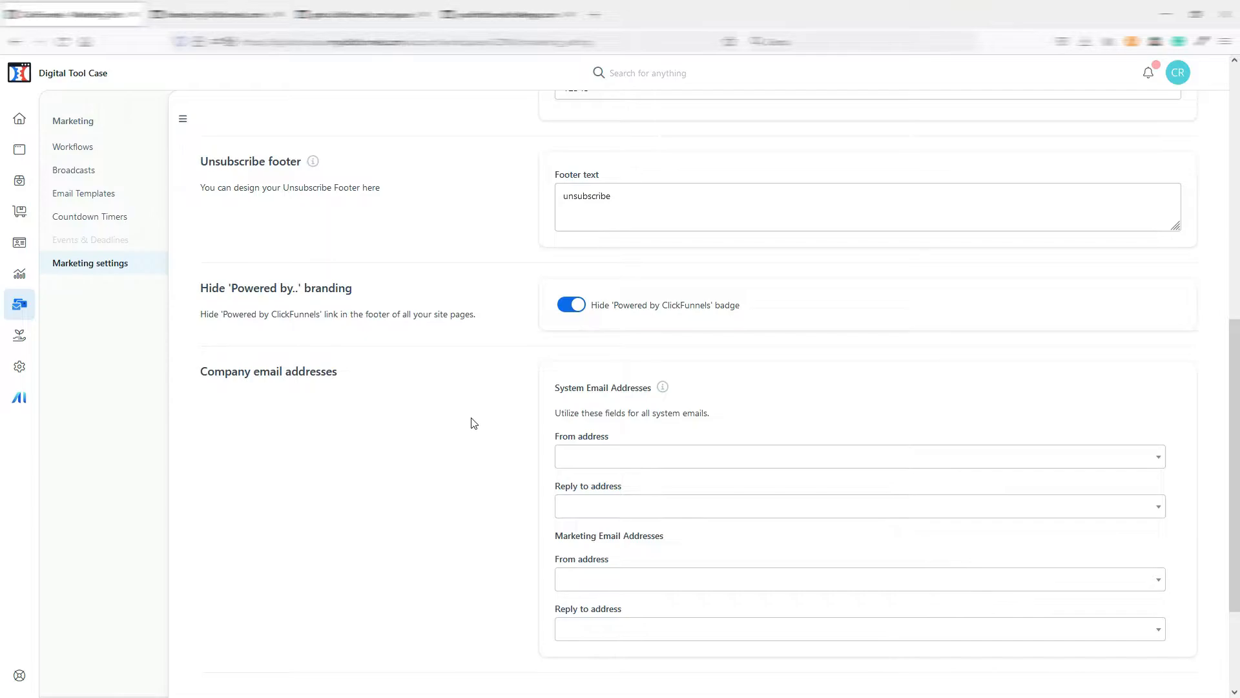
Step: Select the from and reply-to addresses for system and marketing emails, and save the marketing settings
scroll(475, 423, "down", 2)
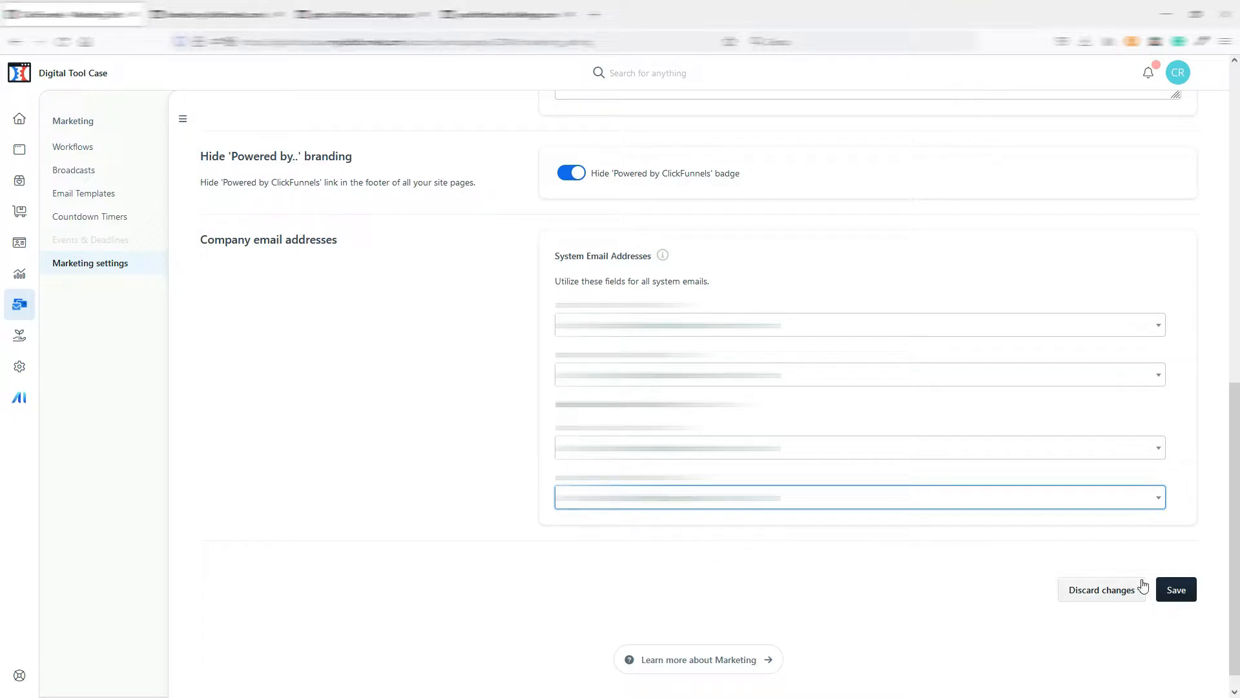
left_click(1176, 589)
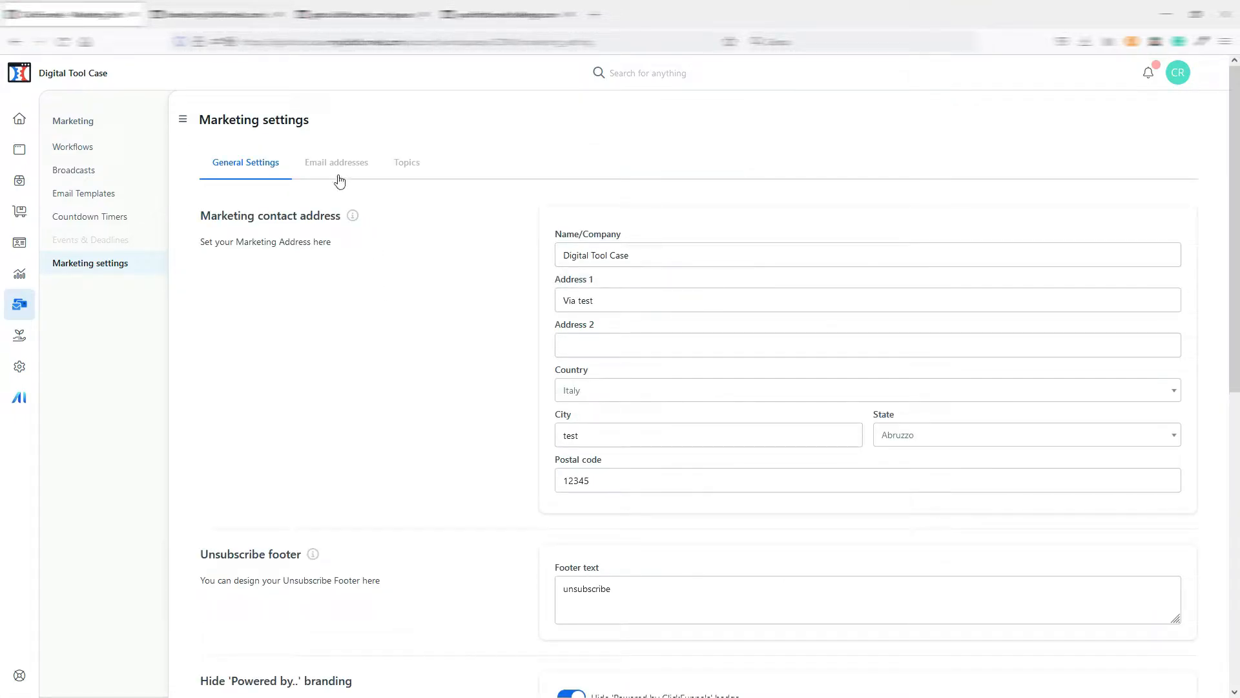
Step: Review the email addresses and the topics in the marketing settings
left_click(335, 165)
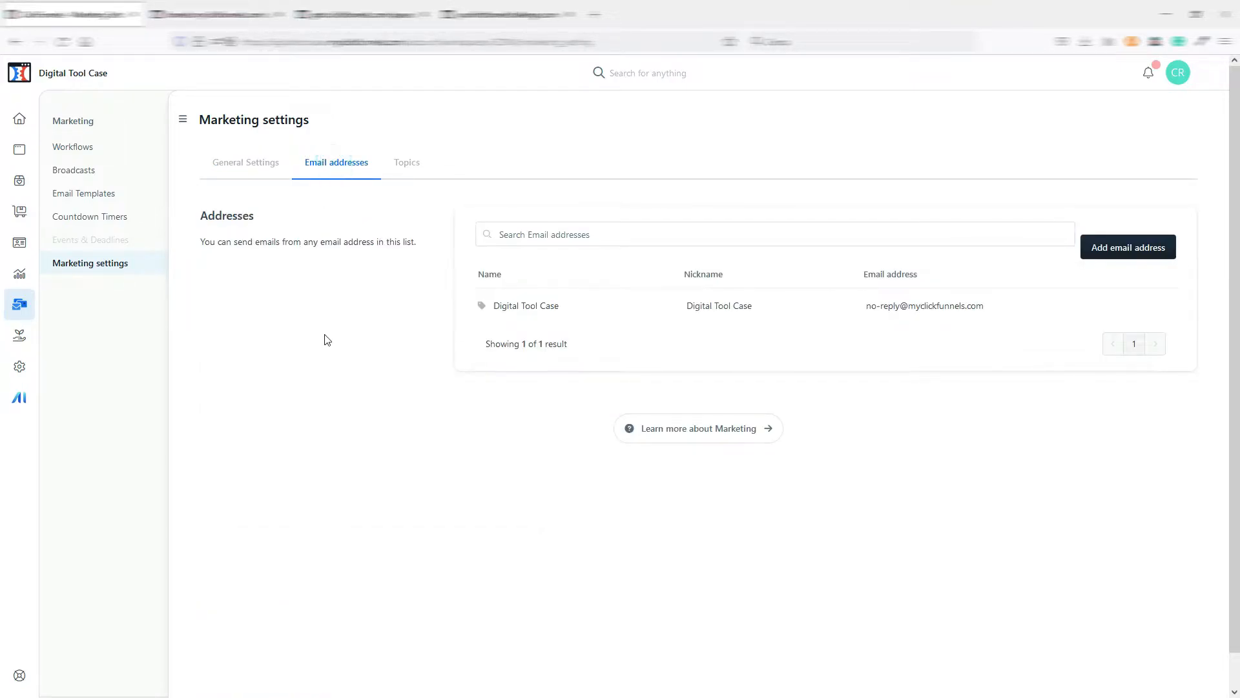
left_click(414, 170)
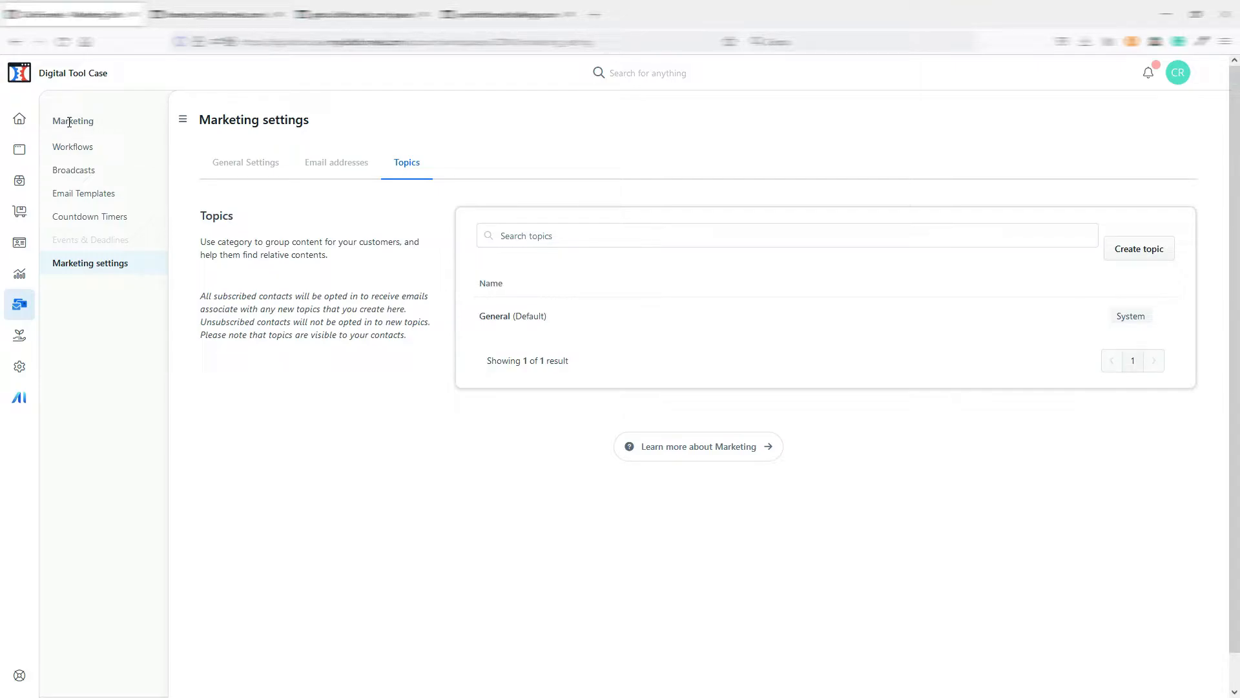
Step: Create a marketing workflow named 'test workflow' with the run type 'Only one run per contact'
left_click(71, 150)
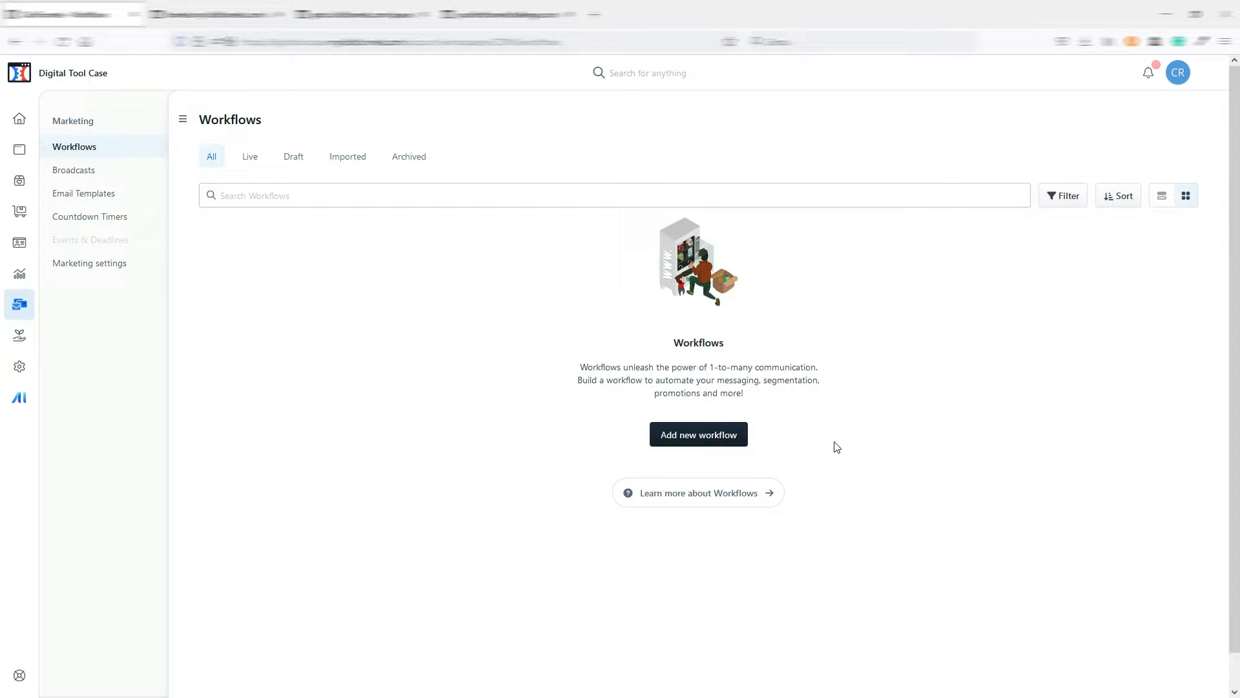
left_click(676, 442)
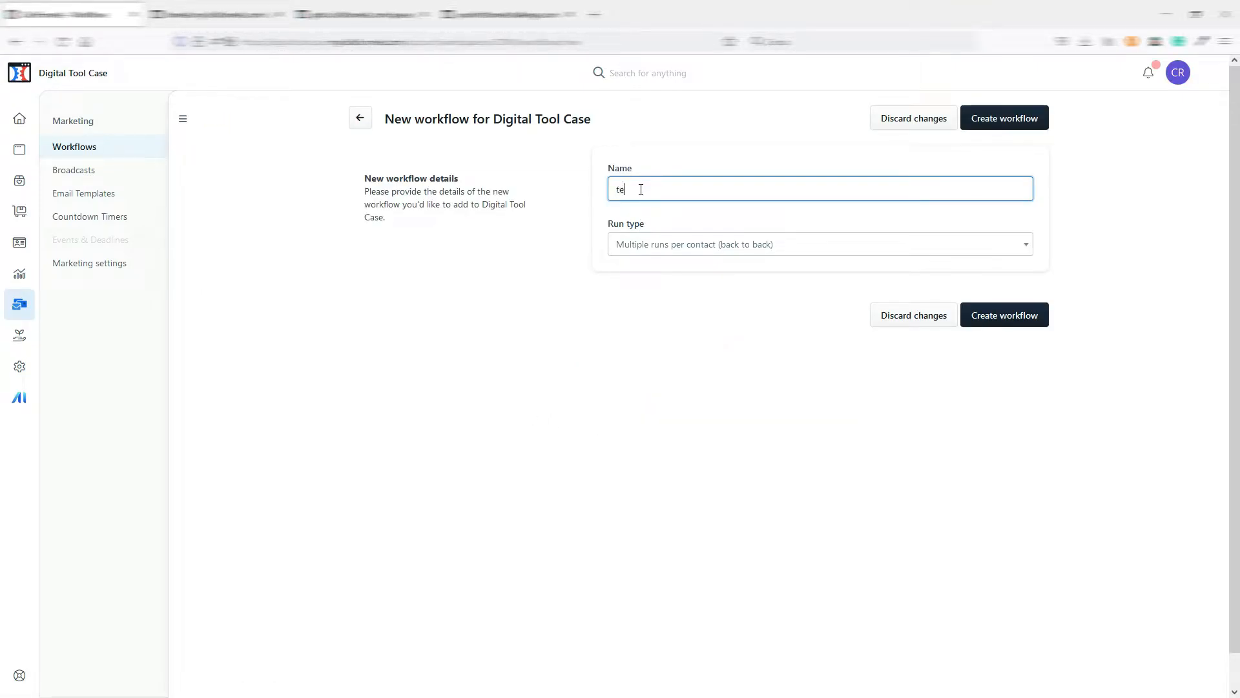
type("test workflow")
left_click(692, 245)
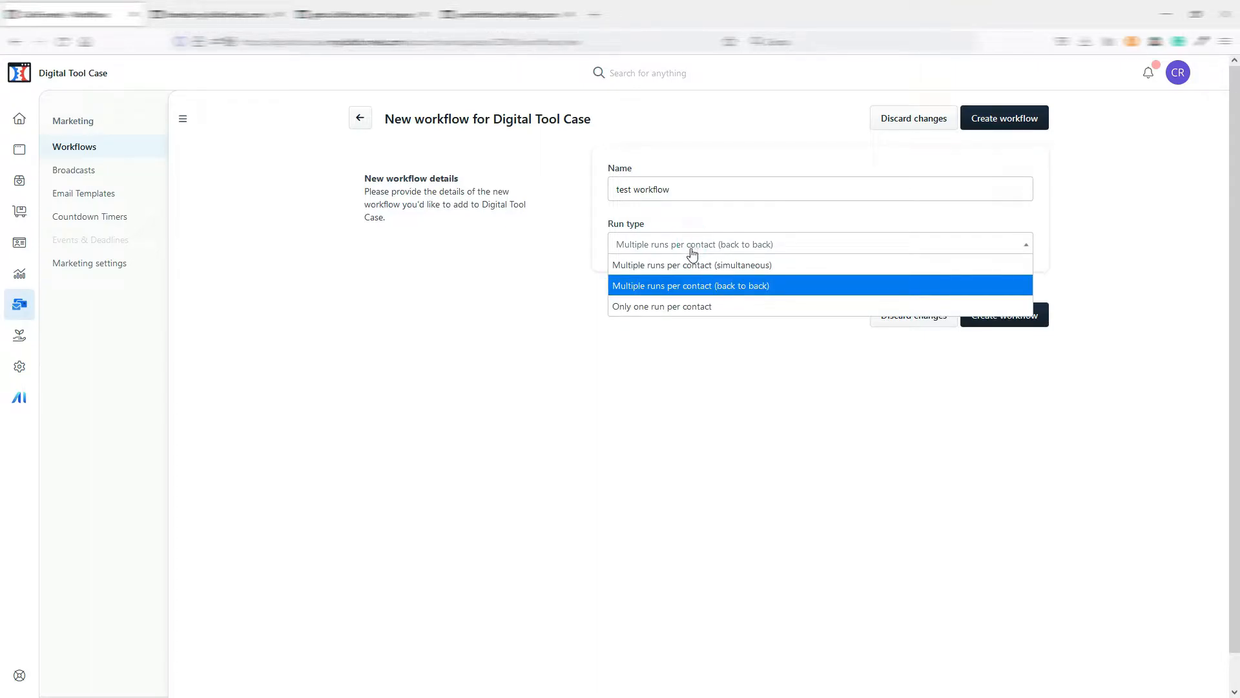
left_click(664, 309)
left_click(1009, 315)
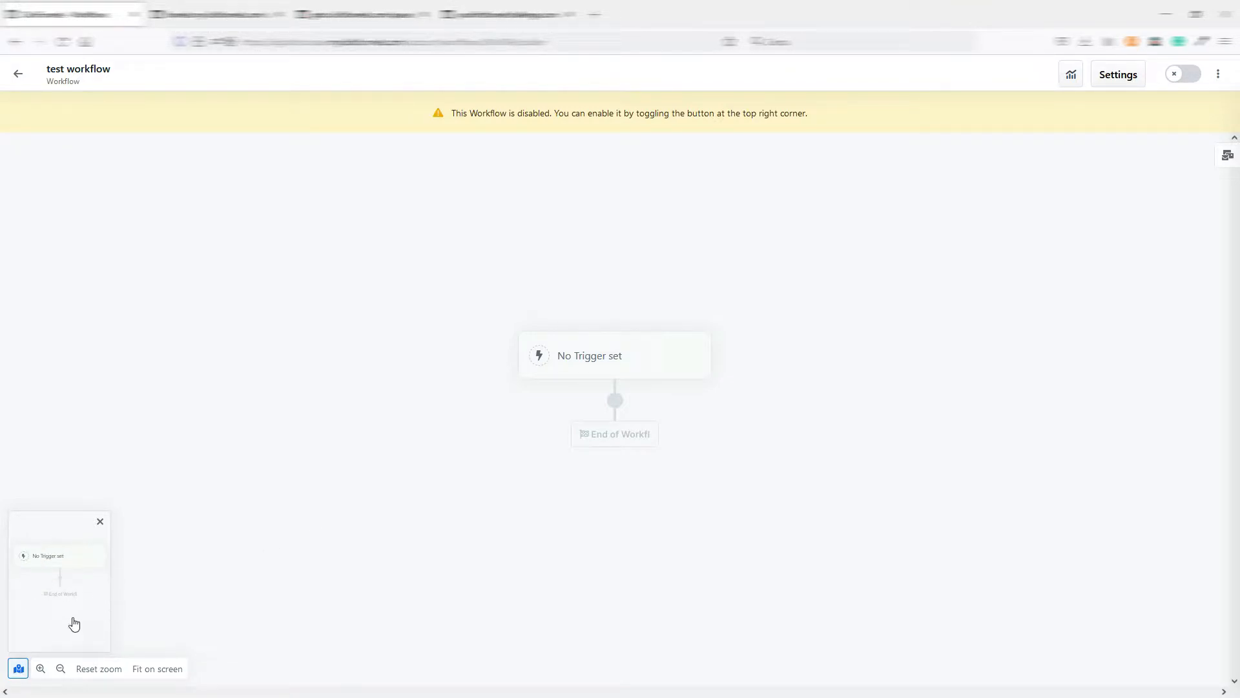
Step: Start adding a trigger to the test workflow and set its event type to Opt-In
left_click(41, 668)
left_click(589, 358)
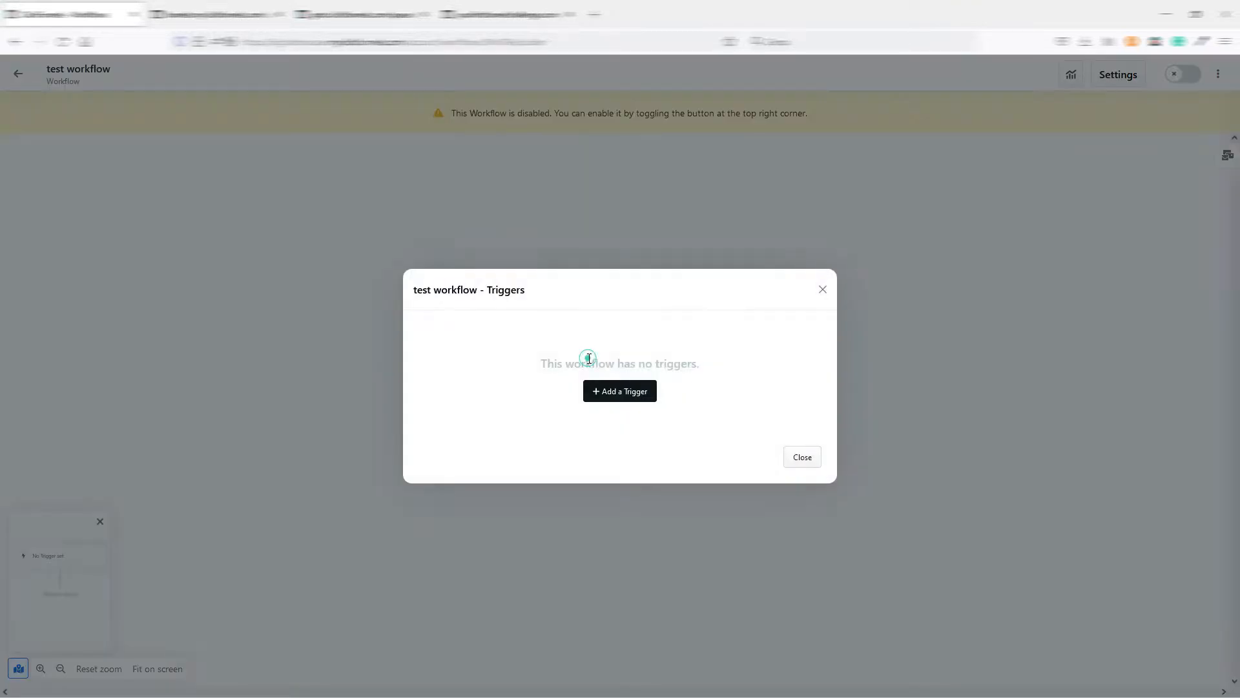
left_click(619, 391)
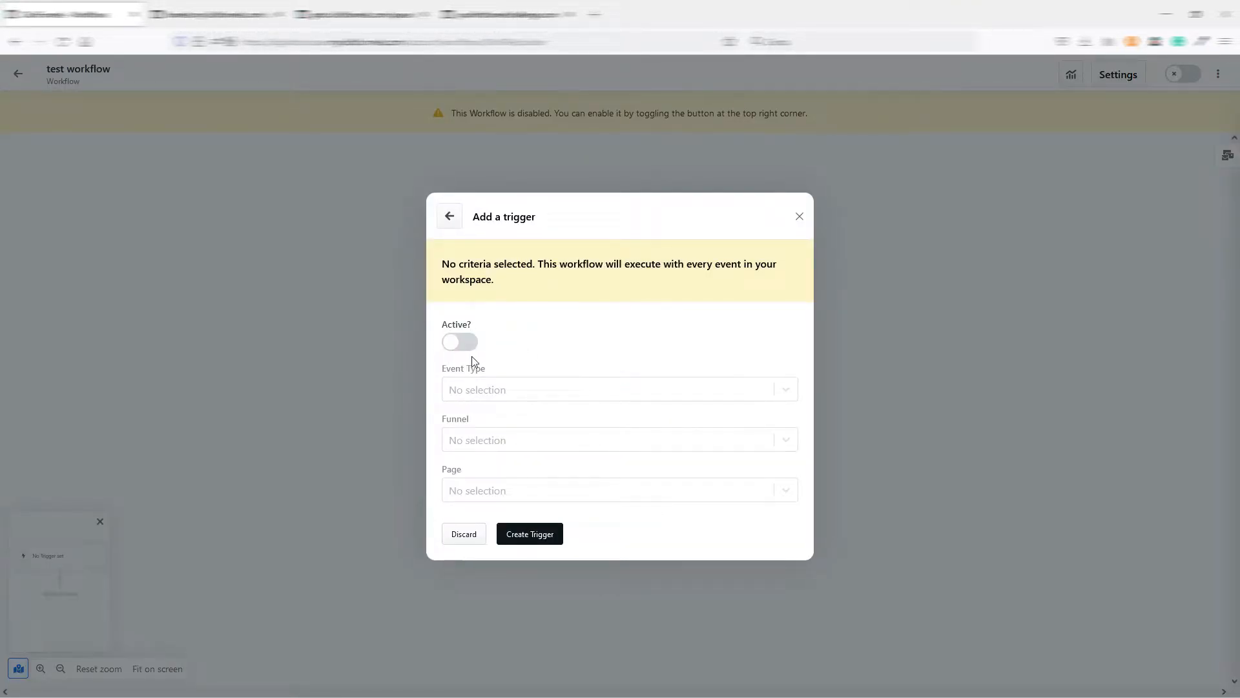
left_click(728, 387)
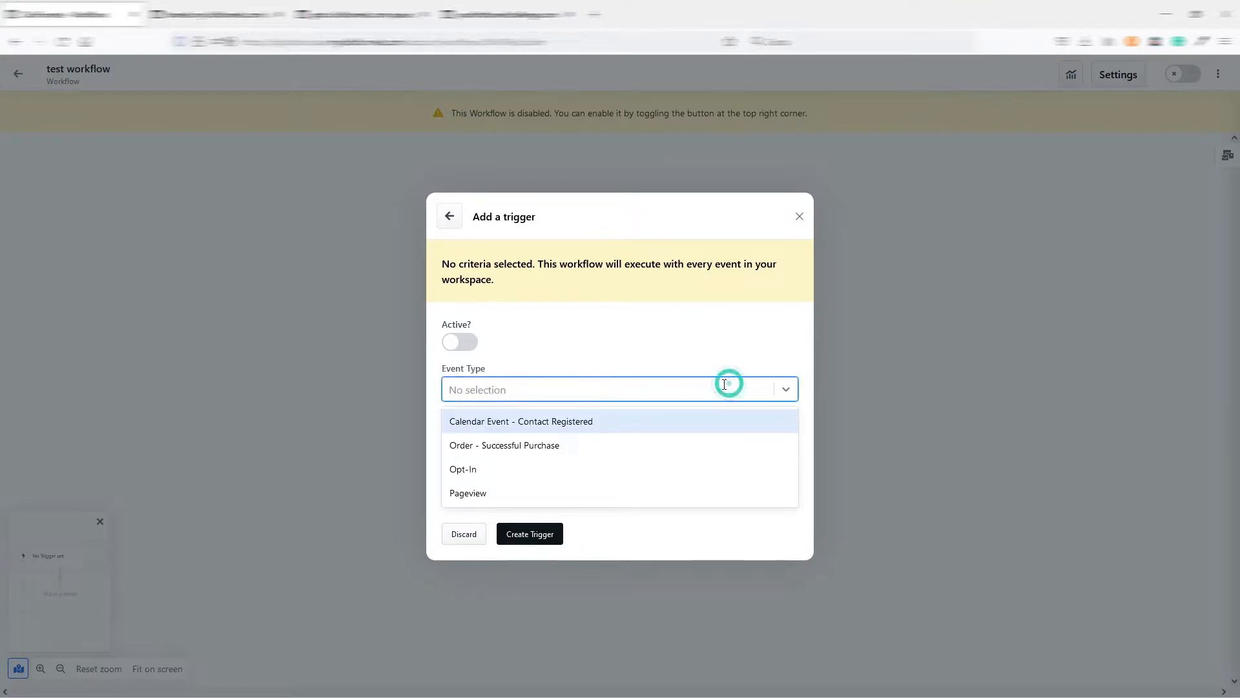
left_click(518, 477)
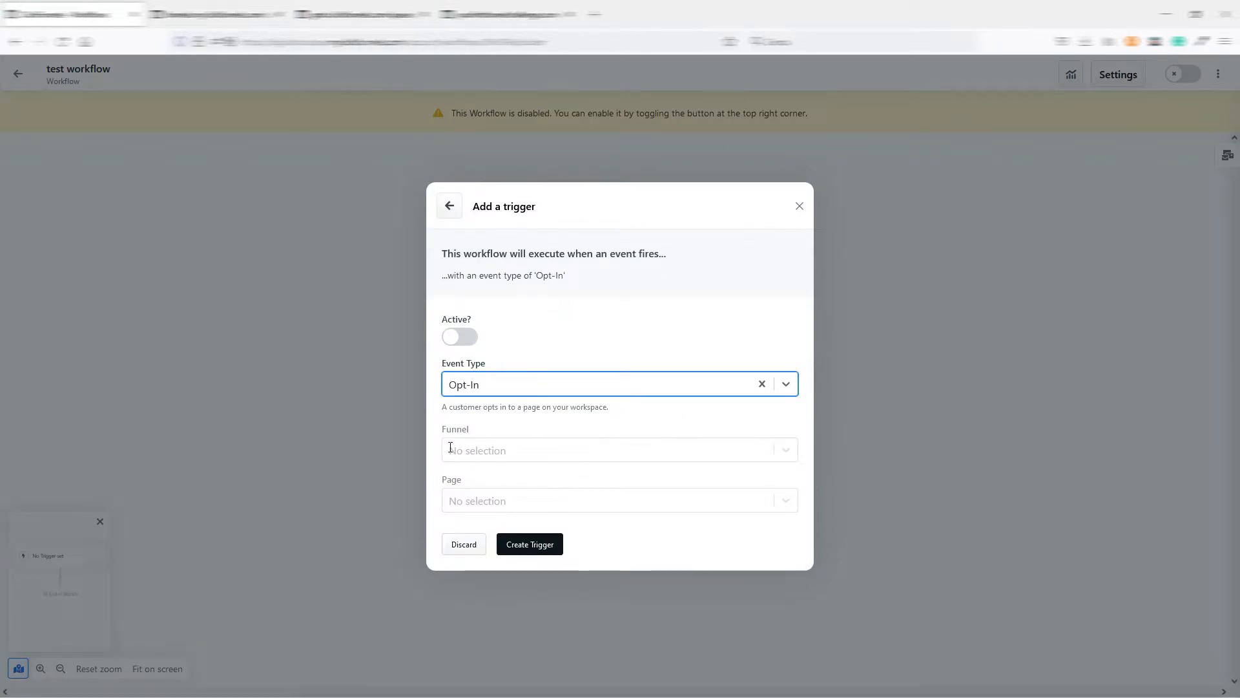
Step: Create the Opt-In trigger for the test workflow without selecting a funnel or page, and close the trigger list
left_click(489, 454)
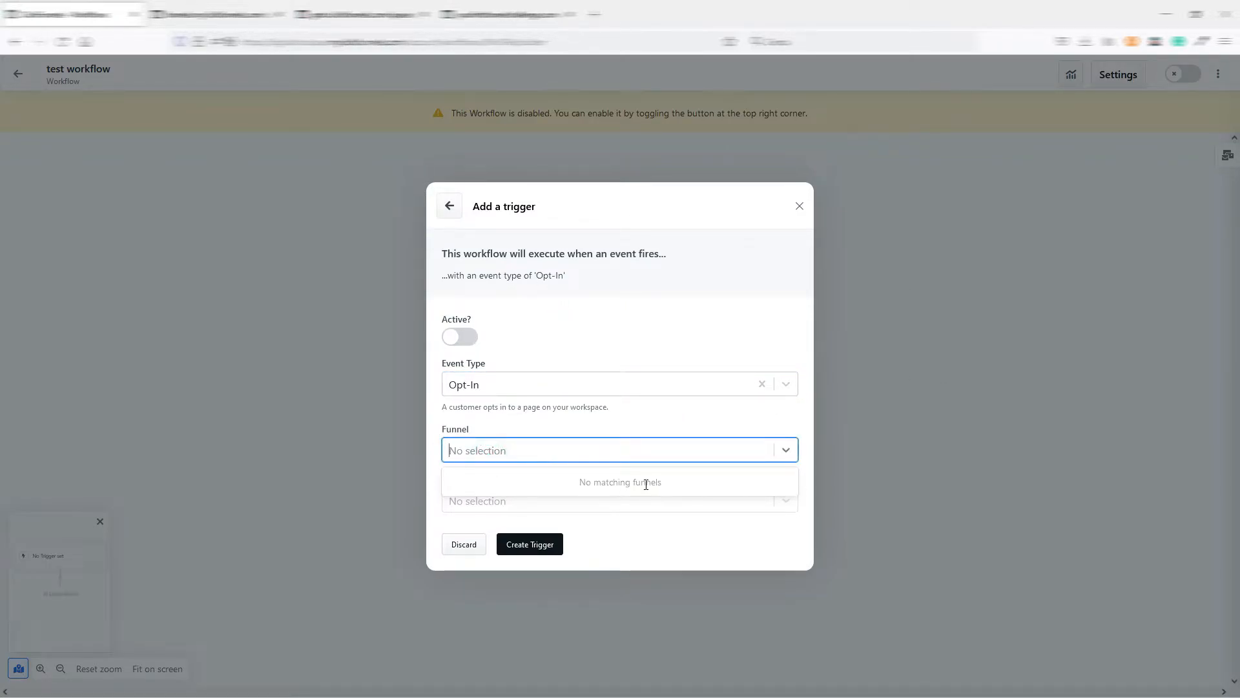
left_click(587, 420)
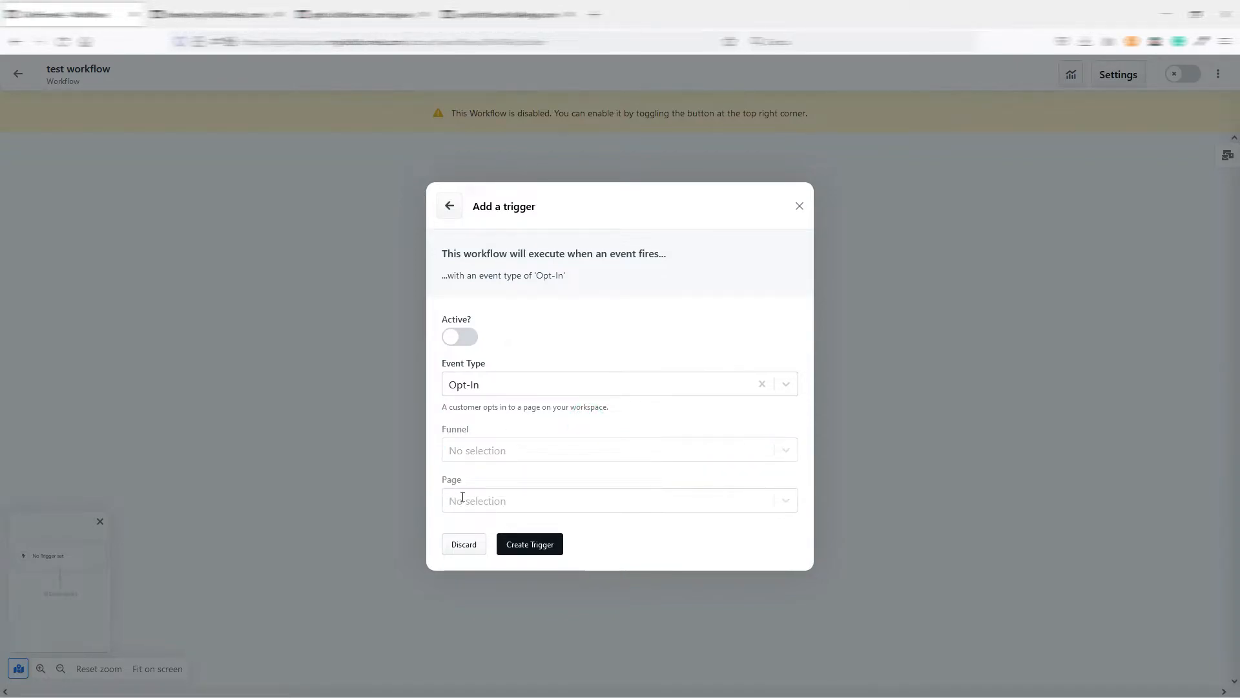
left_click(515, 500)
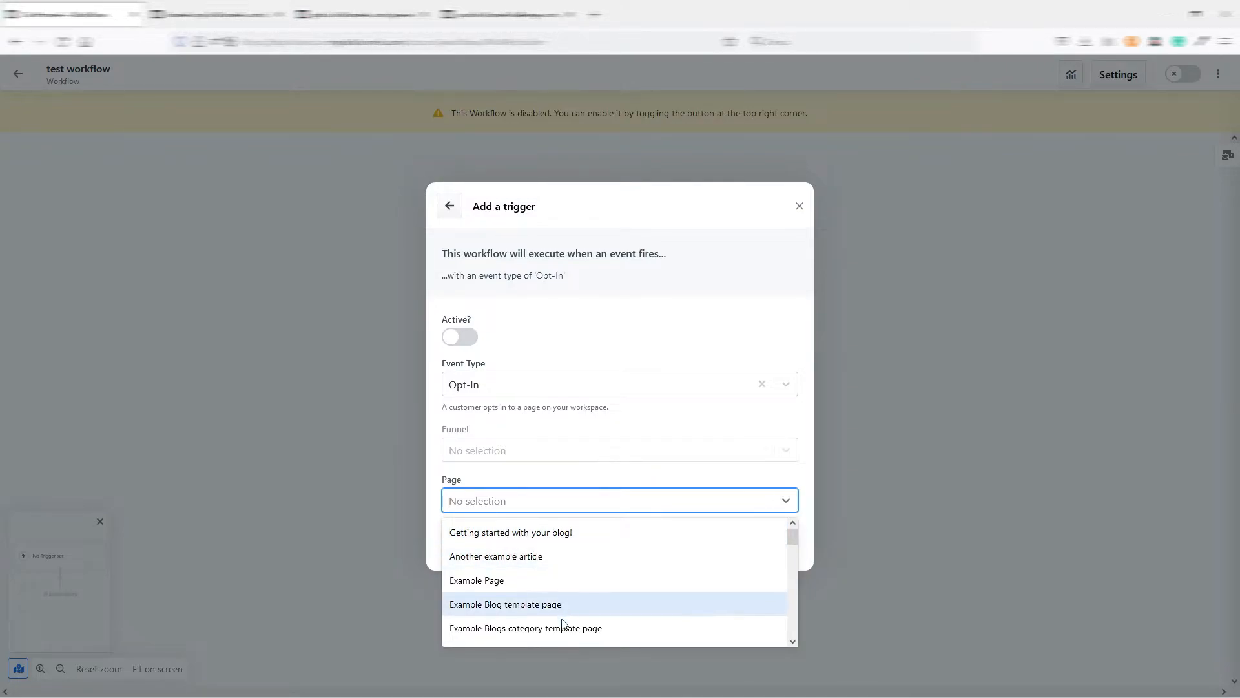
scroll(677, 588, "down", 2)
scroll(677, 588, "down", 10)
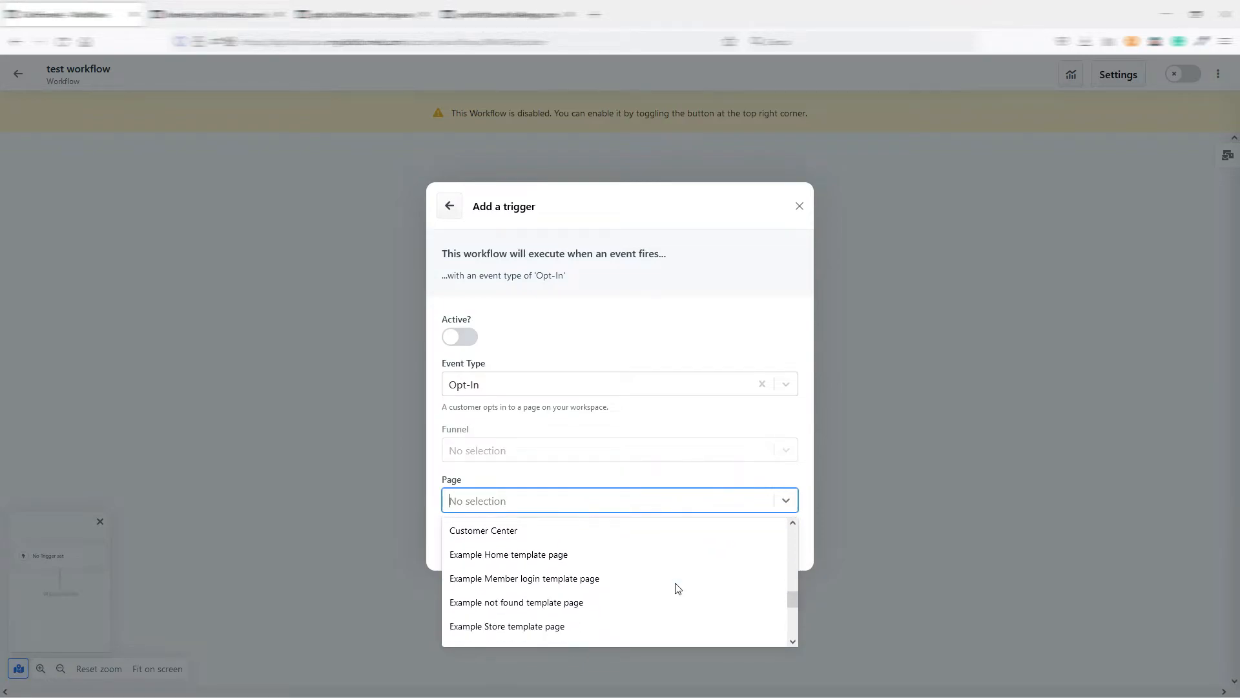
scroll(677, 588, "up", 12)
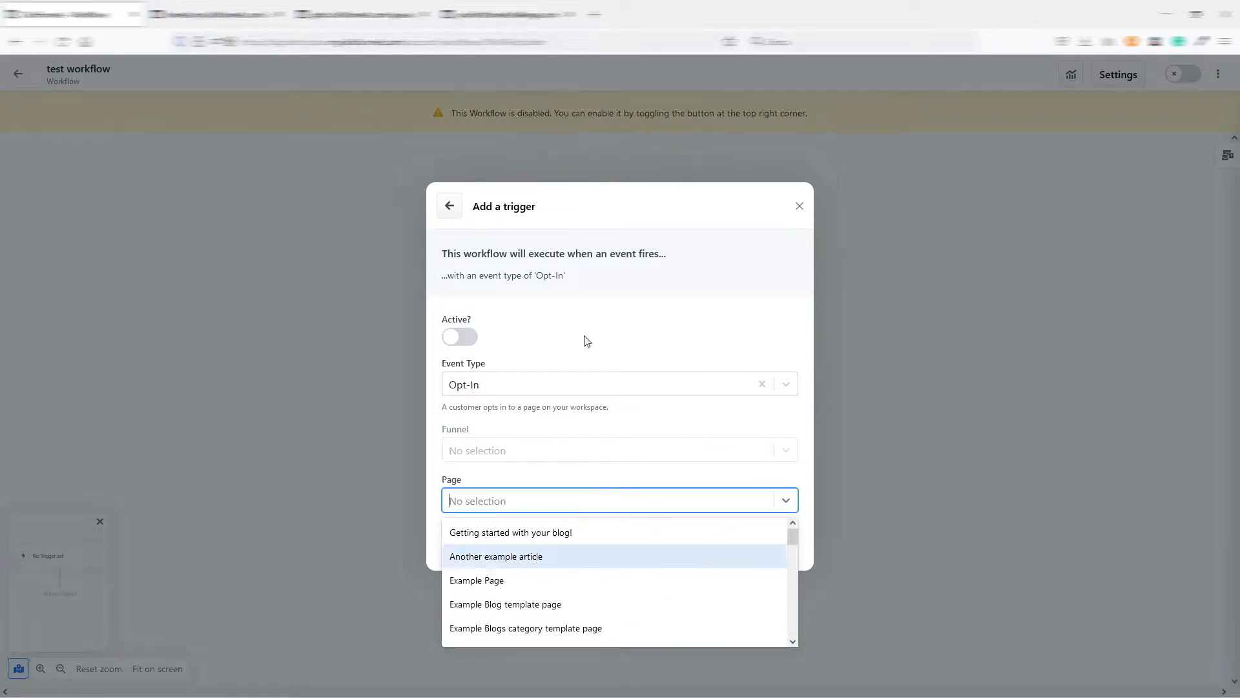
left_click(517, 496)
left_click(517, 473)
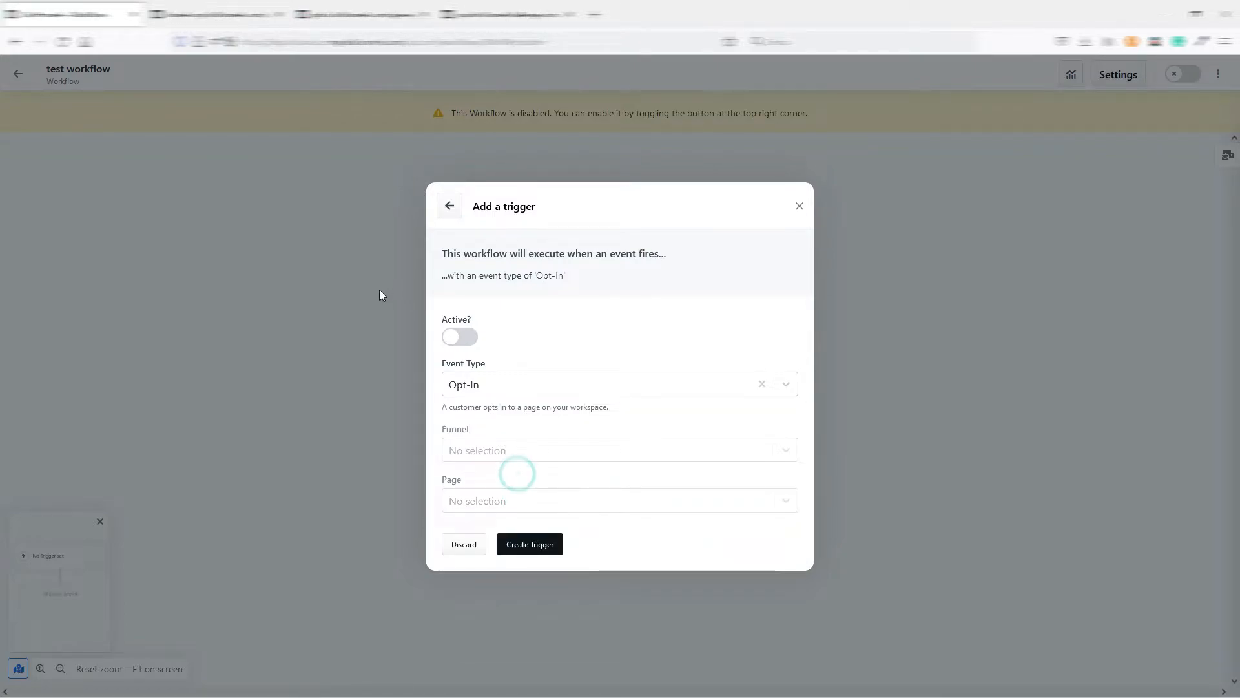
left_click(531, 545)
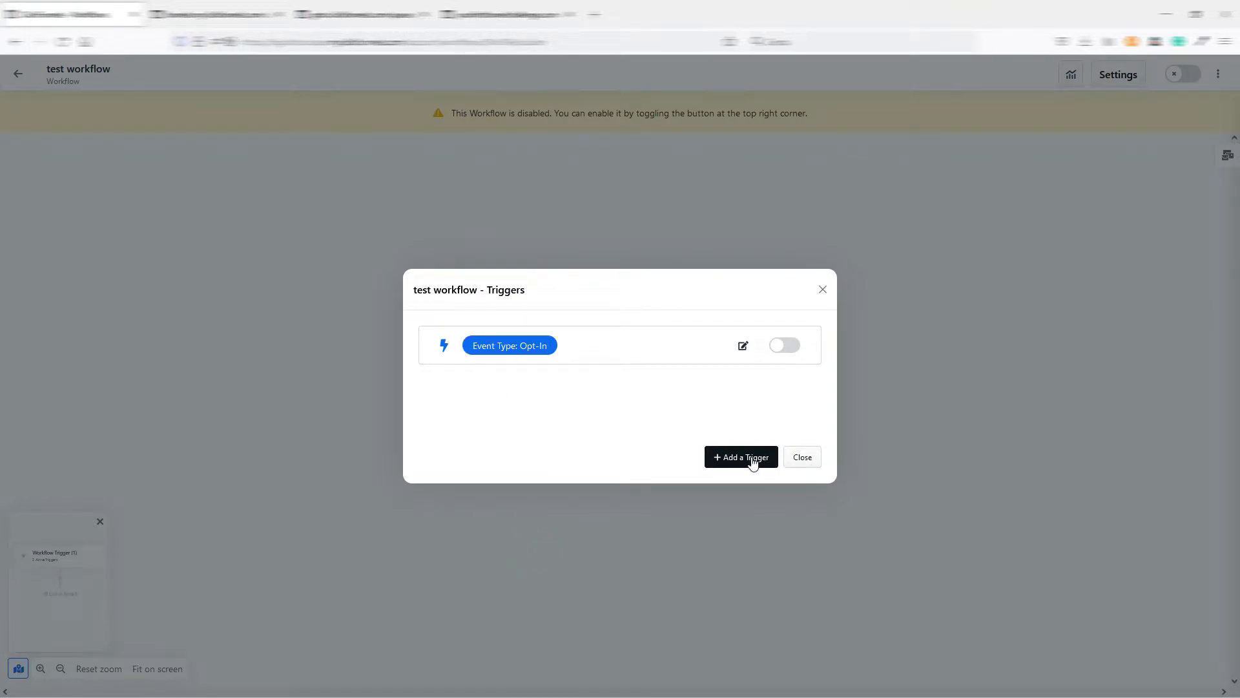
left_click(801, 458)
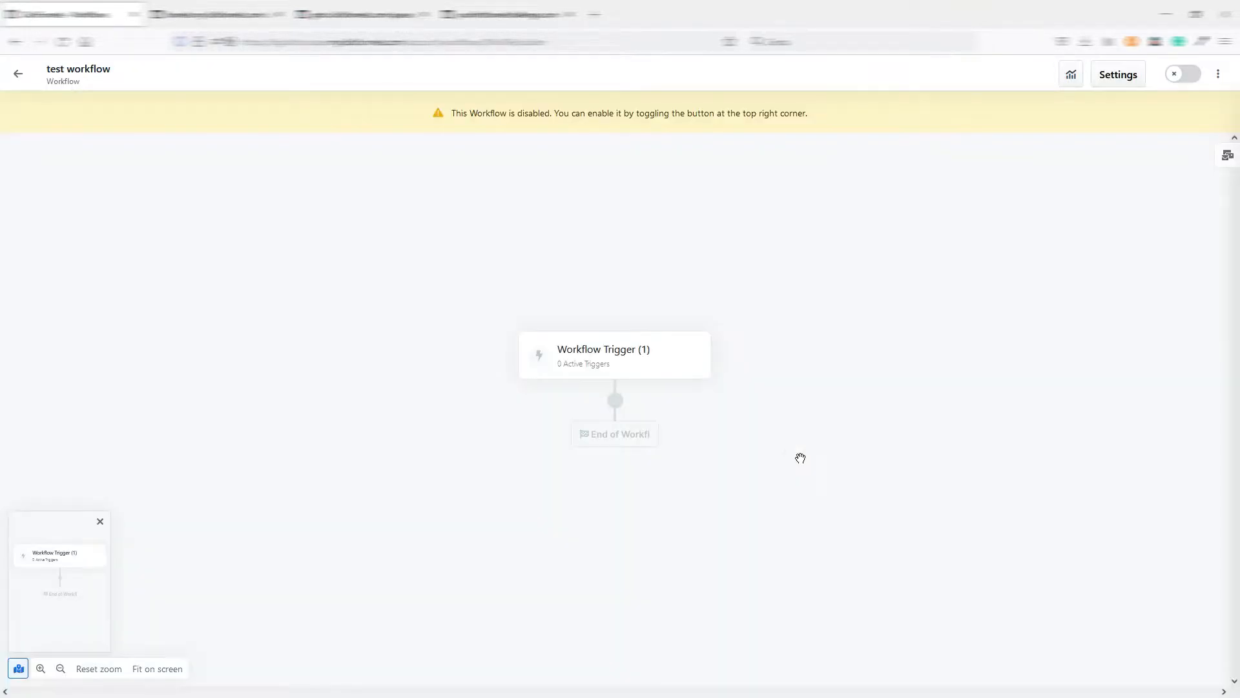
Step: Add a Conditional split path step below the workflow trigger
left_click(615, 402)
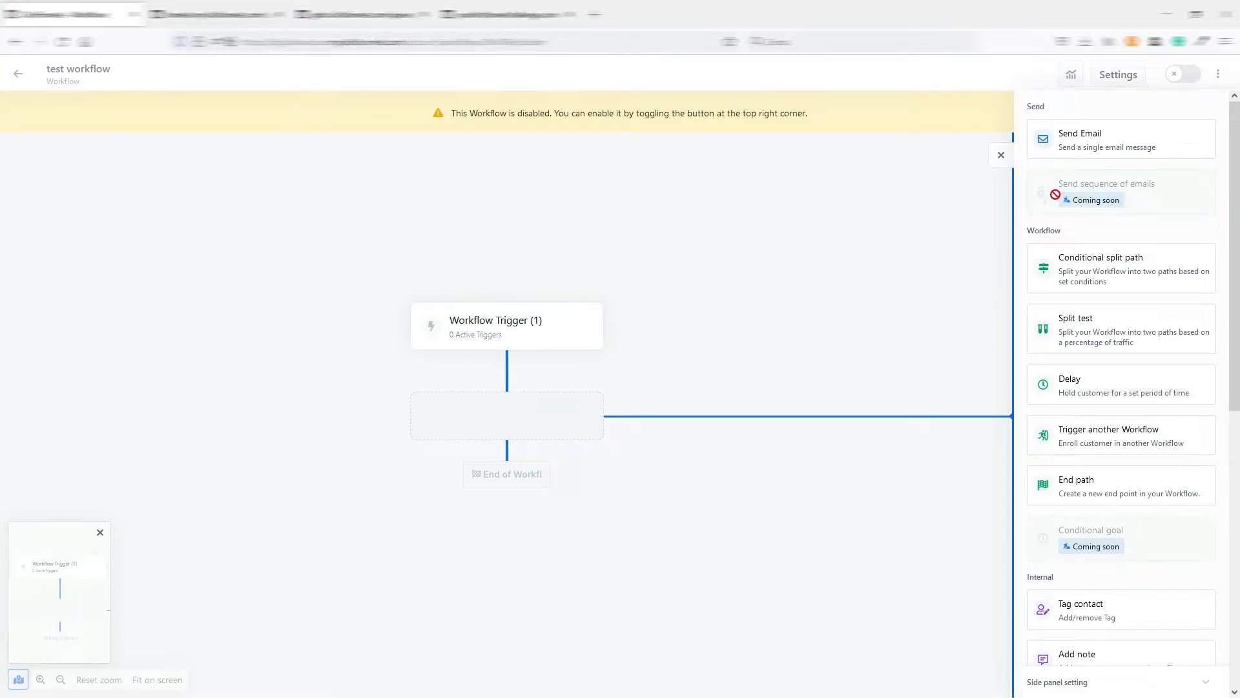
left_click(1127, 271)
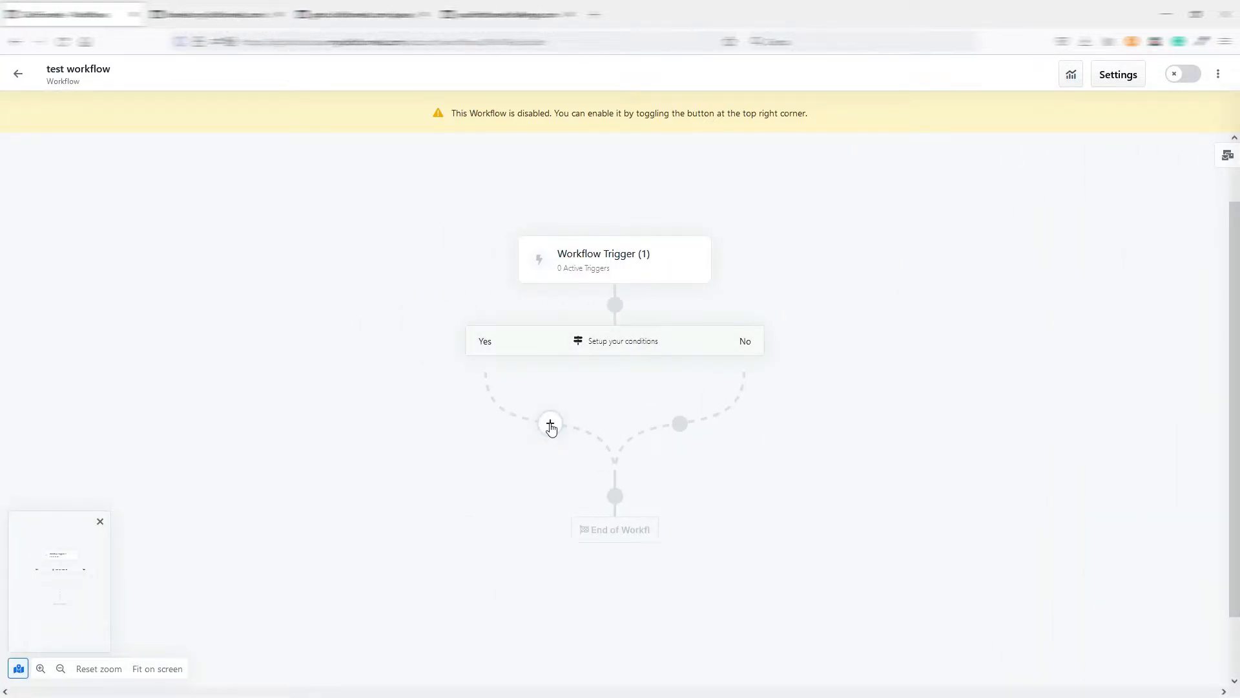
Step: Examine the filter options of the conditional split step and discard the form without setting a condition
left_click(628, 346)
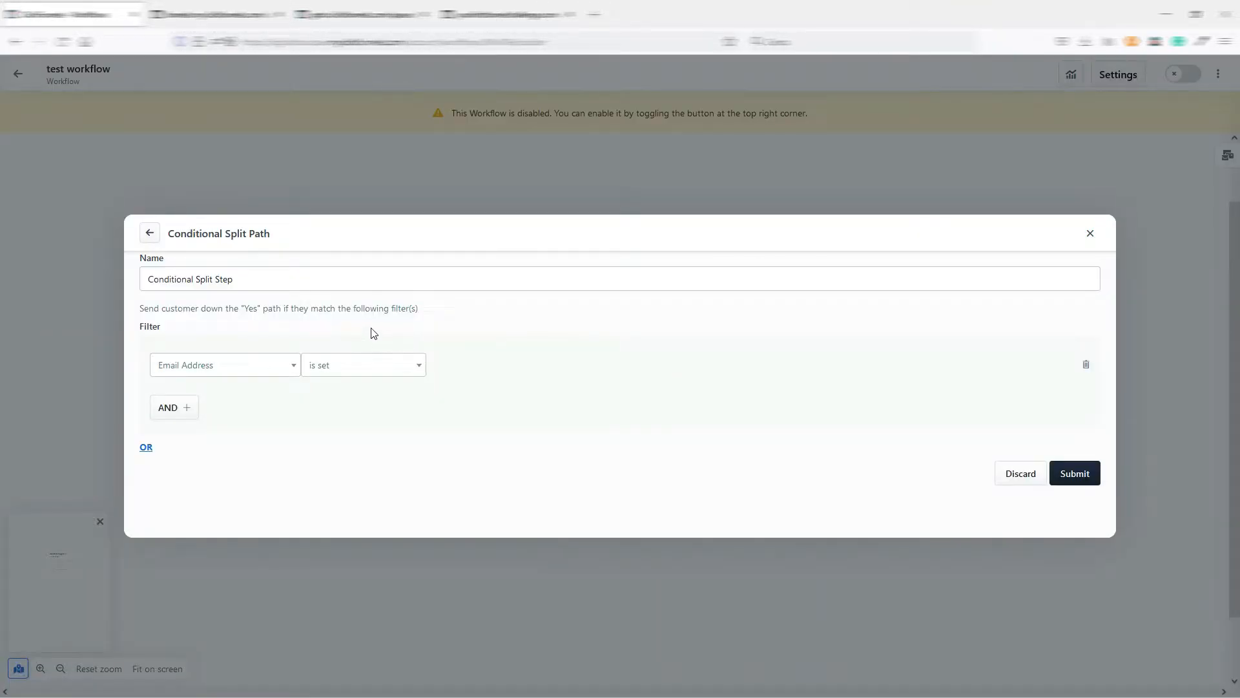
left_click(257, 365)
mouse_move(293, 397)
left_mouse_down()
mouse_move(301, 471)
mouse_move(296, 388)
left_mouse_up()
left_click(355, 399)
left_click(1011, 475)
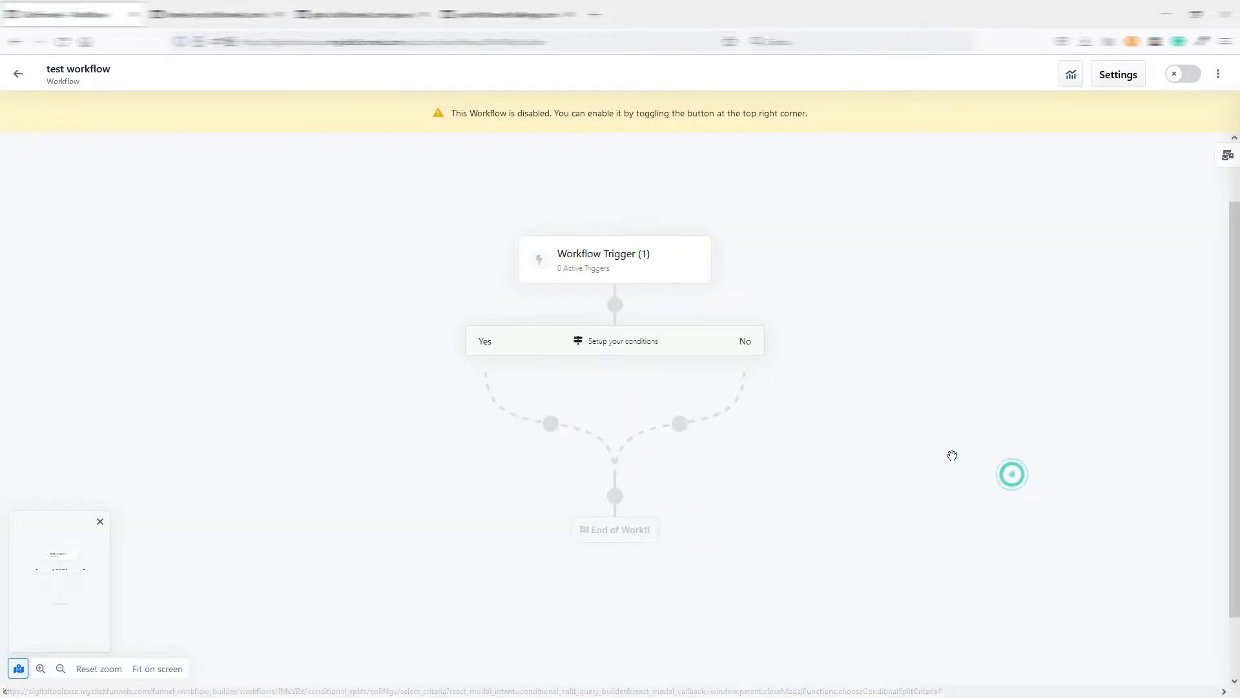
Step: Add a Delay step of 1 day to the Yes path of the conditional split
left_click(551, 424)
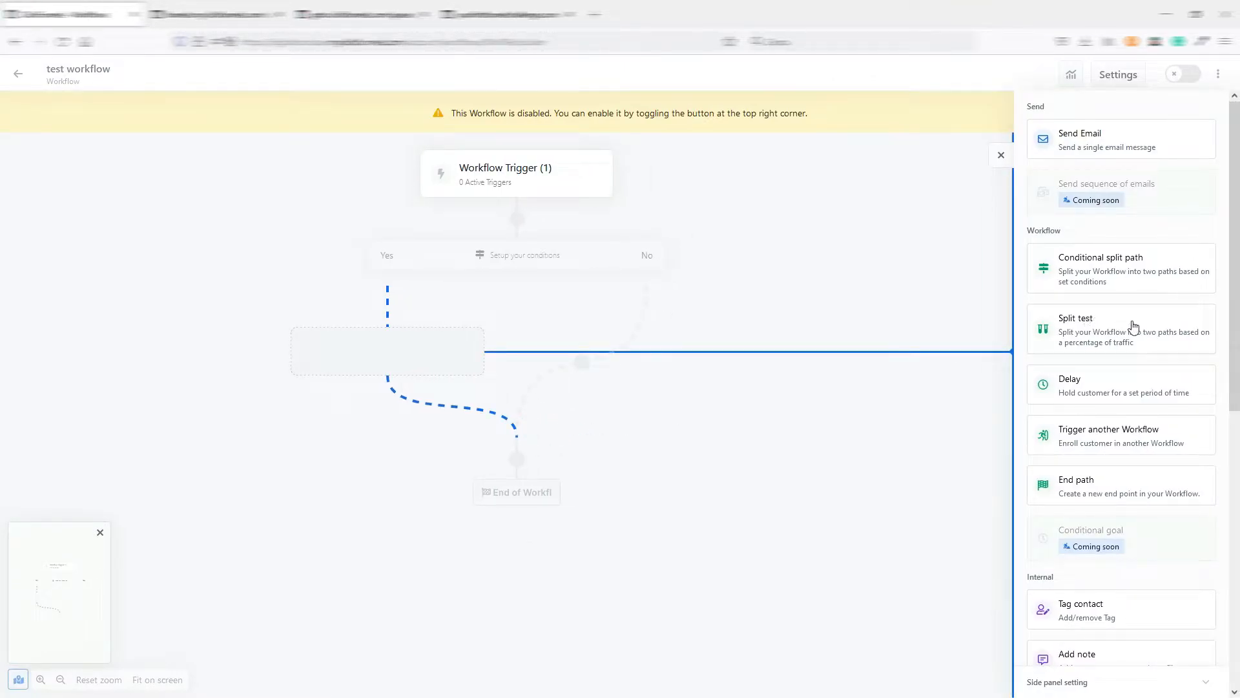
left_click(1106, 385)
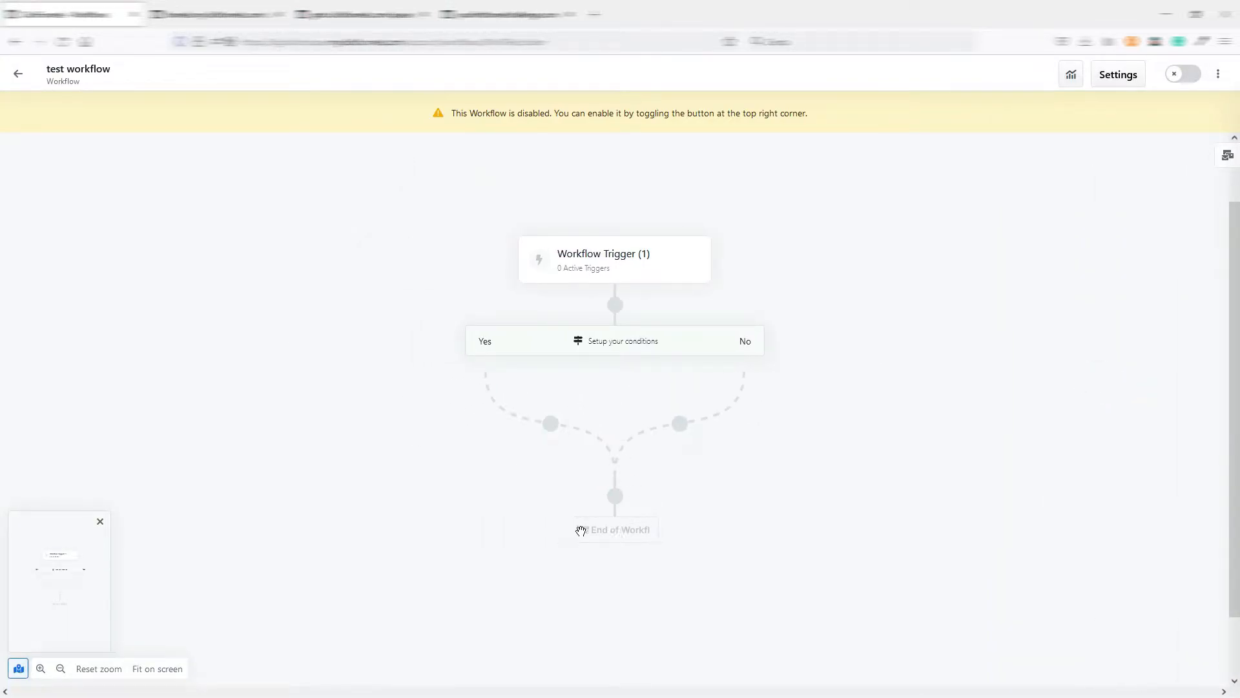
left_click(549, 428)
left_click(1090, 385)
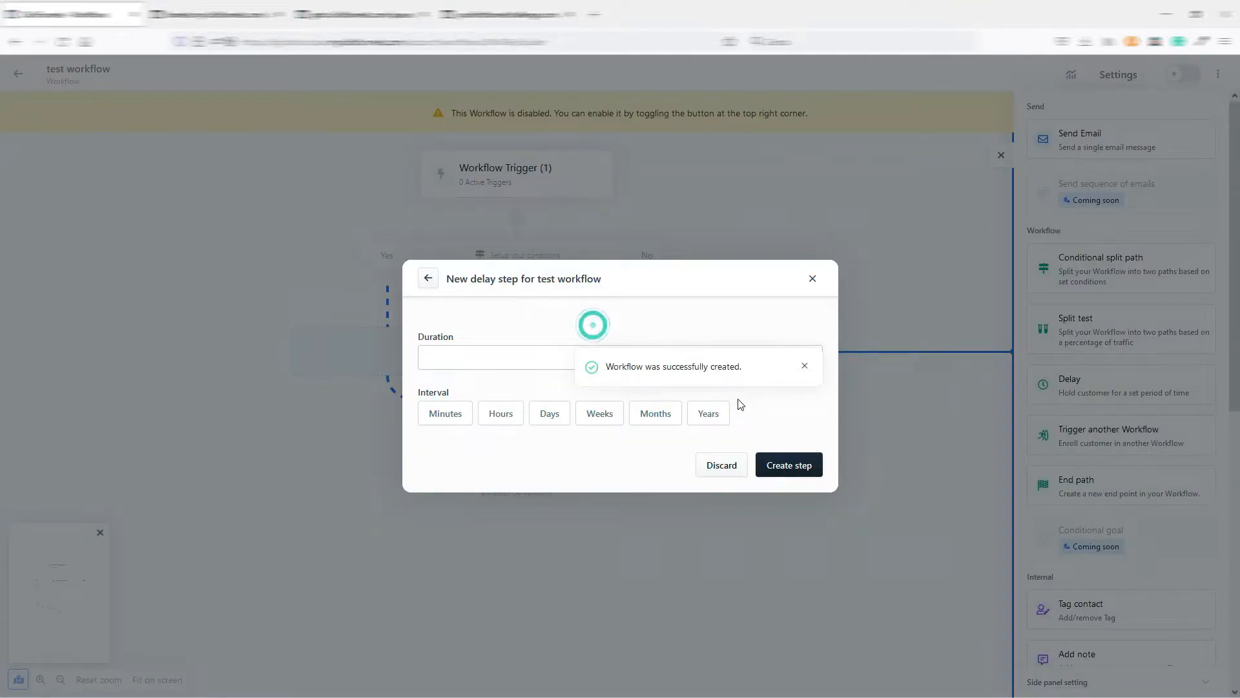
left_click(805, 365)
left_click(504, 357)
type("1")
left_click(560, 414)
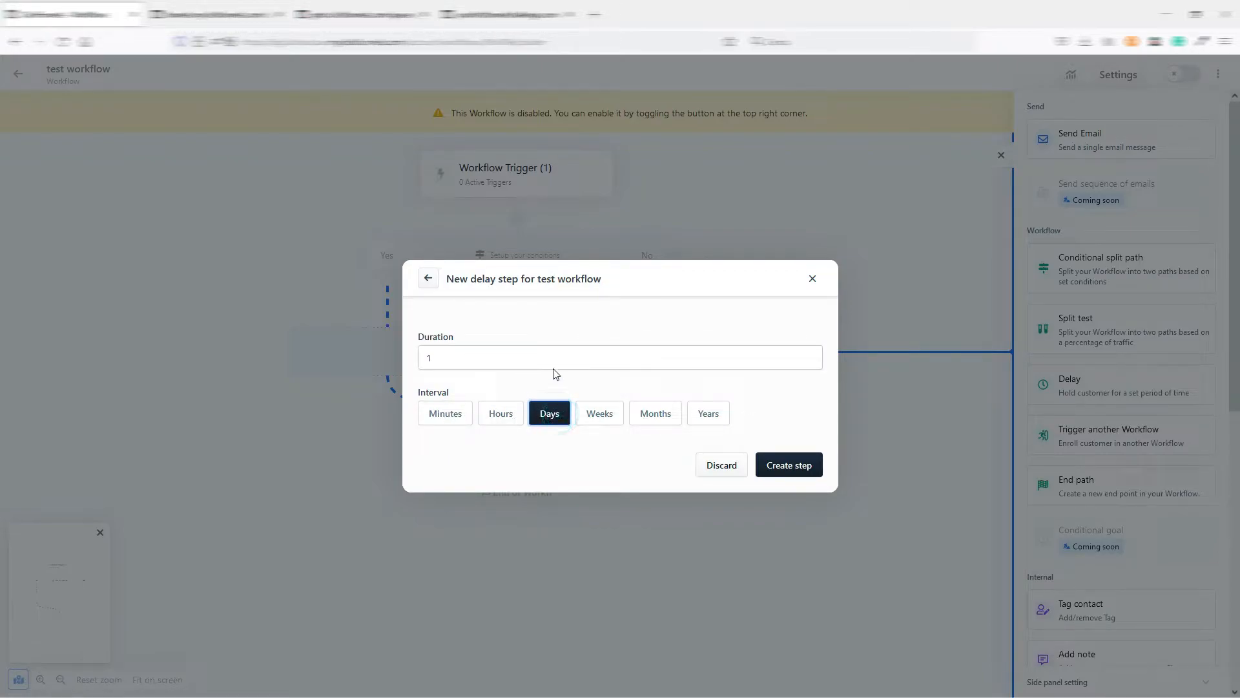
left_click(796, 465)
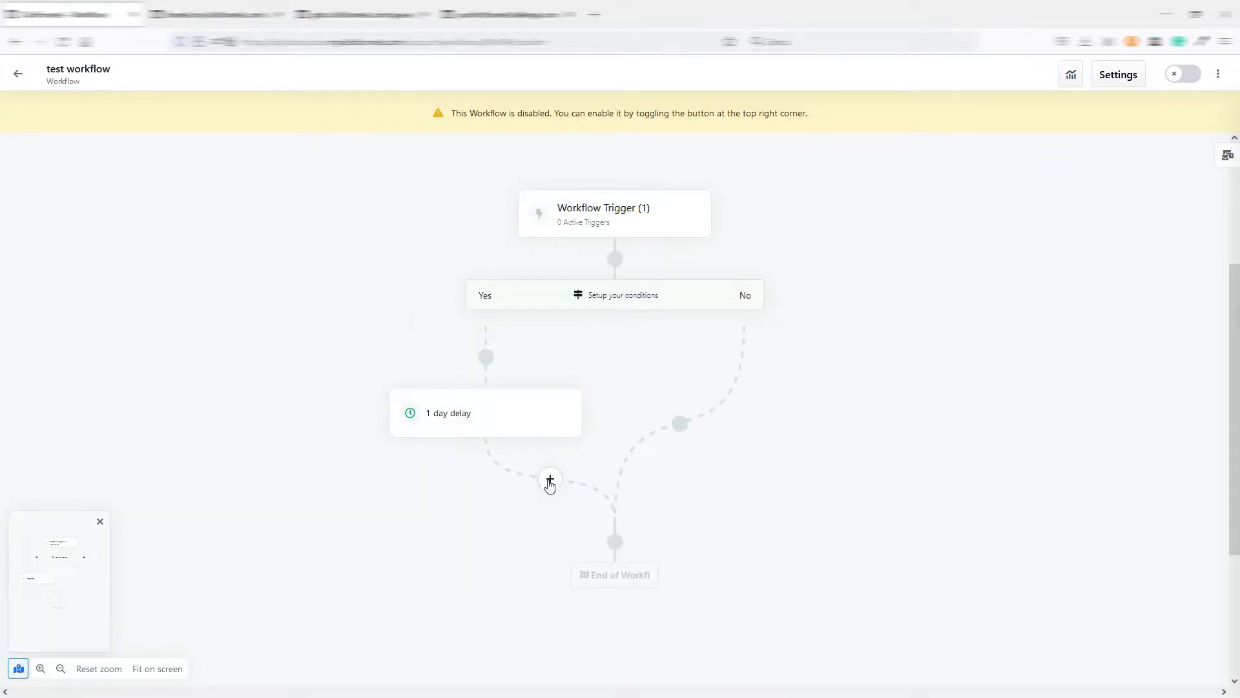
Step: Review the step types that can be added after the 1 day delay, without adding one
left_click(549, 479)
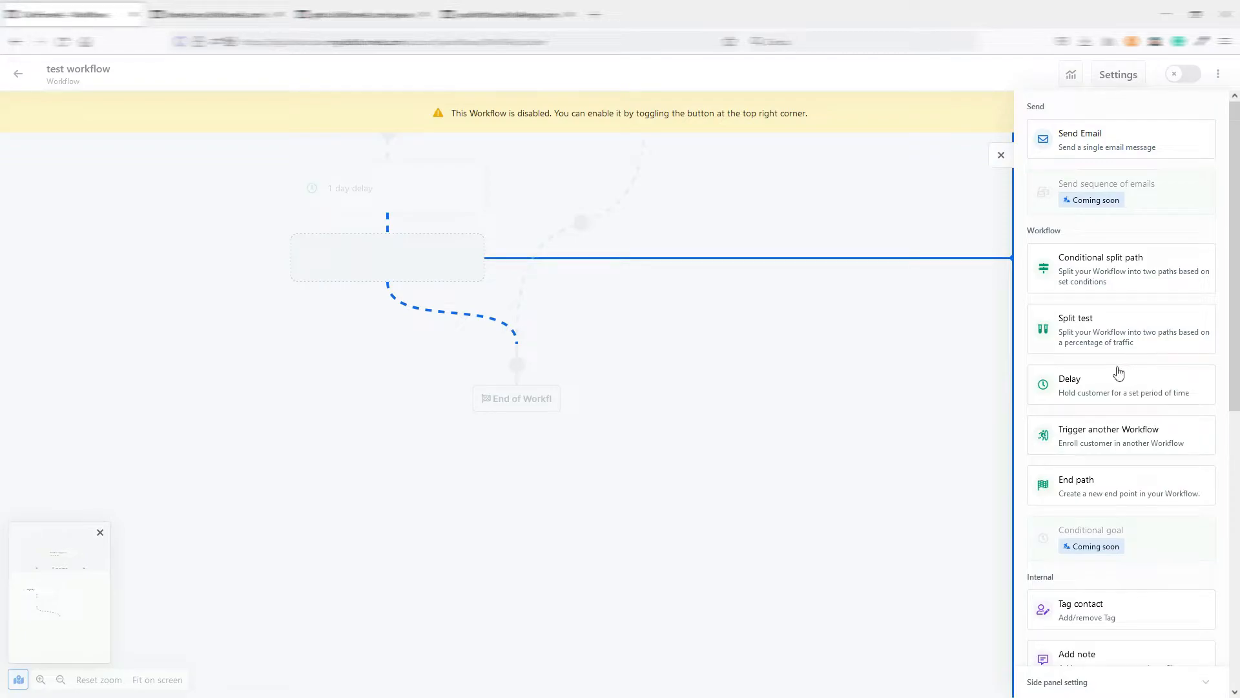
scroll(1140, 434, "down", 4)
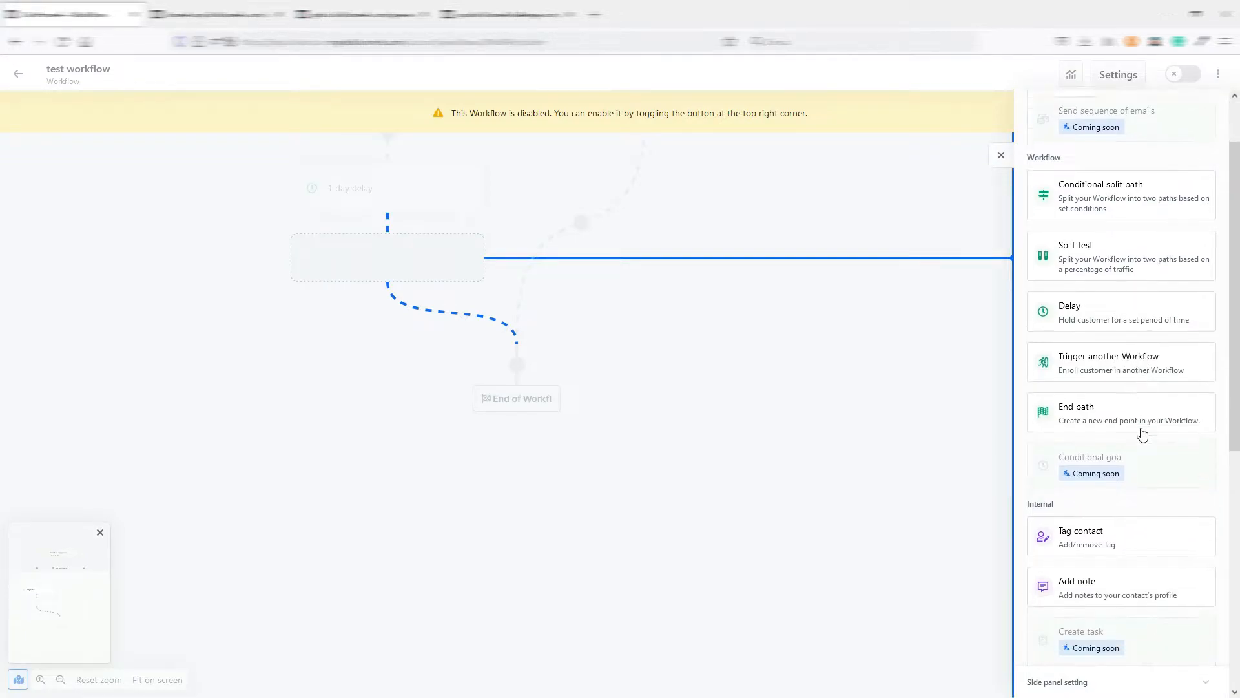
scroll(1166, 319, "down", 1)
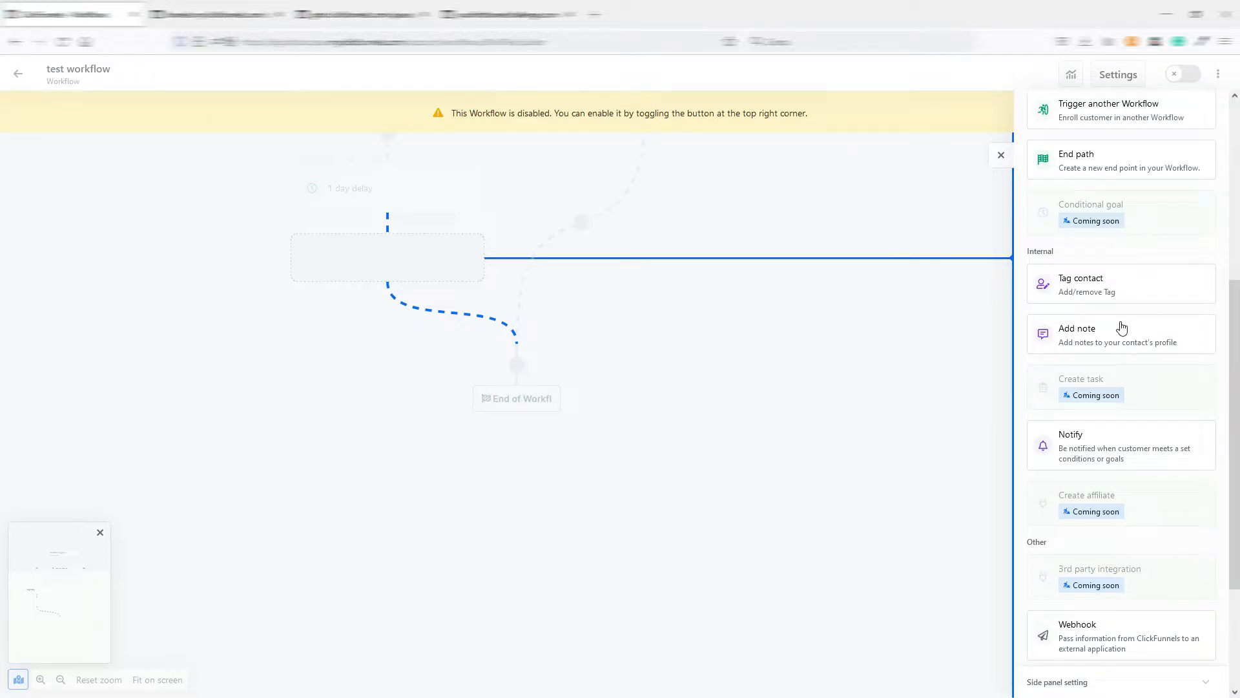
scroll(1126, 335, "down", 1)
scroll(1126, 335, "down", 2)
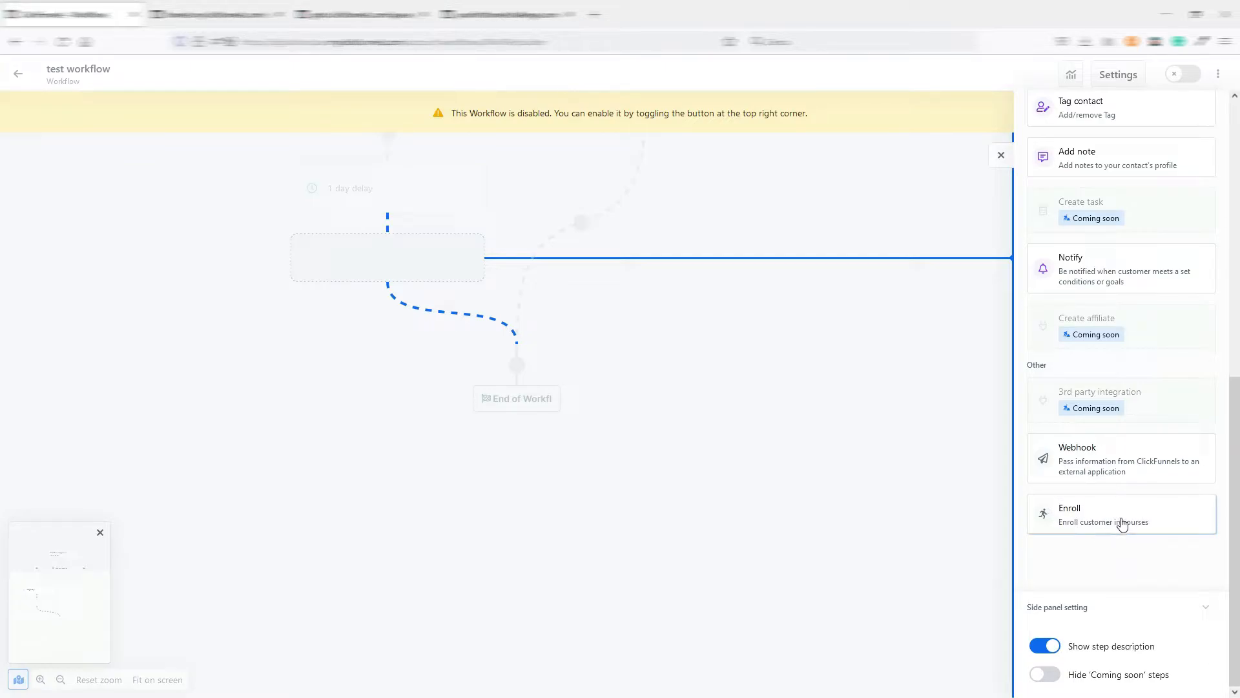
scroll(1162, 426, "up", 4)
scroll(1170, 423, "up", 2)
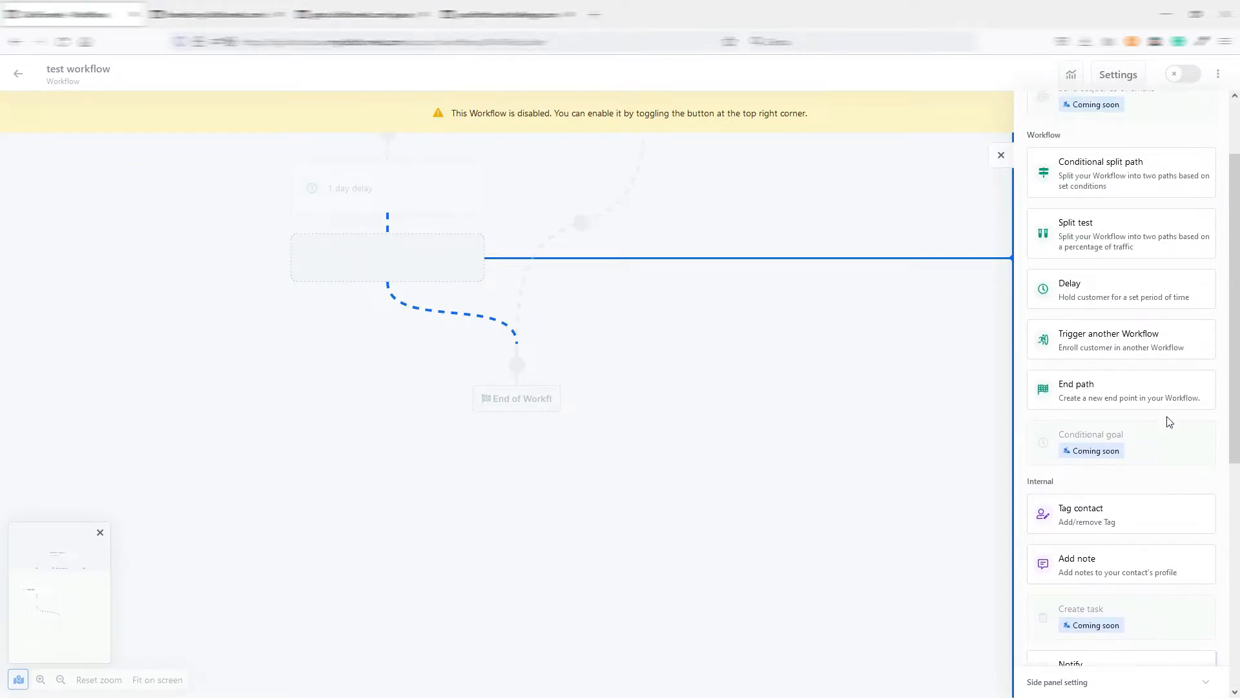
scroll(1168, 422, "up", 2)
scroll(1166, 419, "down", 8)
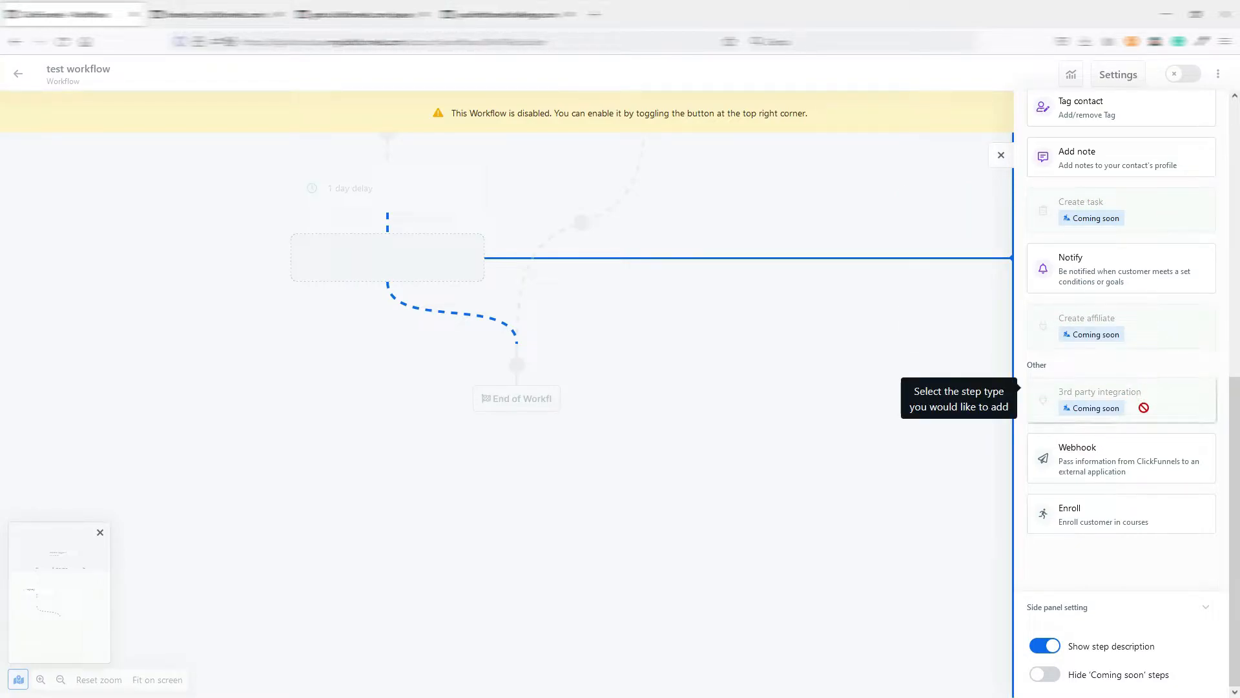
scroll(1156, 381, "up", 3)
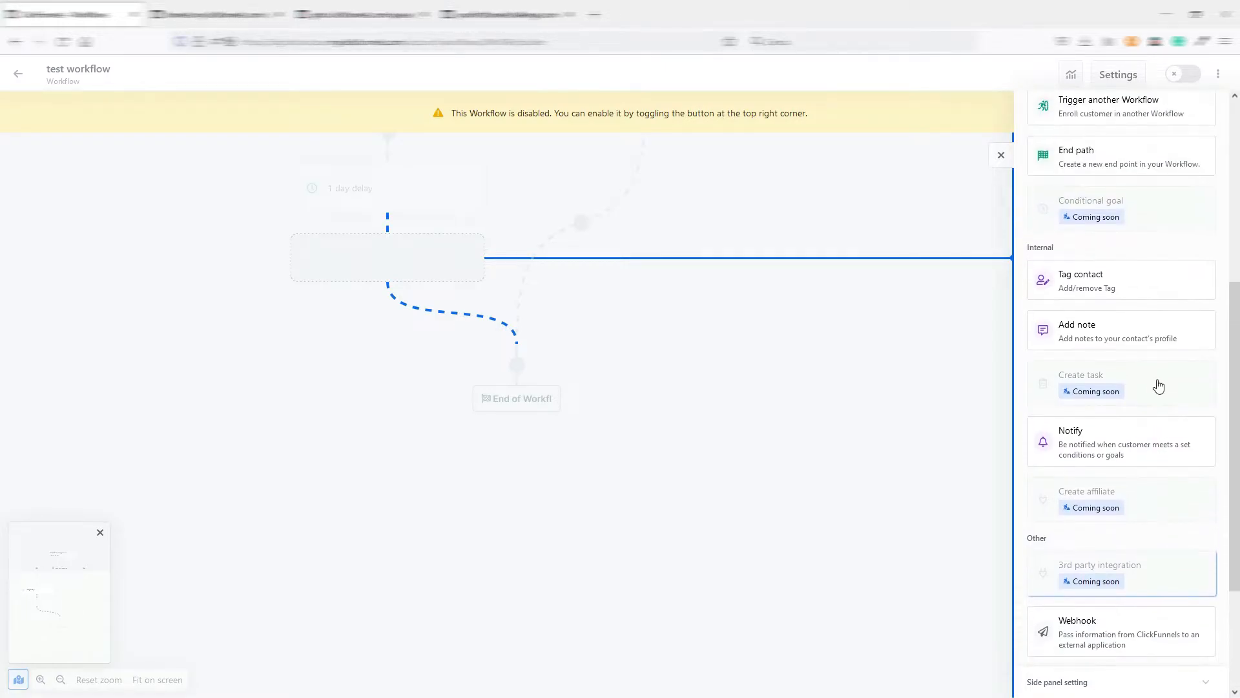
scroll(1157, 385, "up", 5)
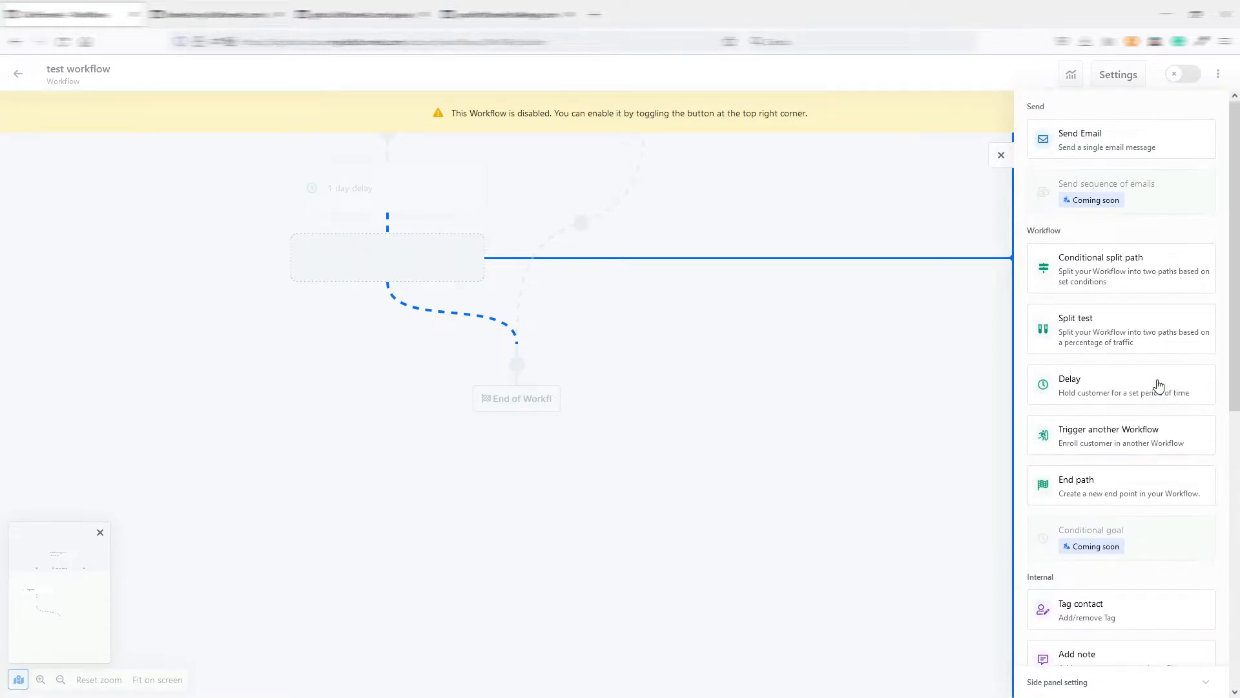
left_click(724, 309)
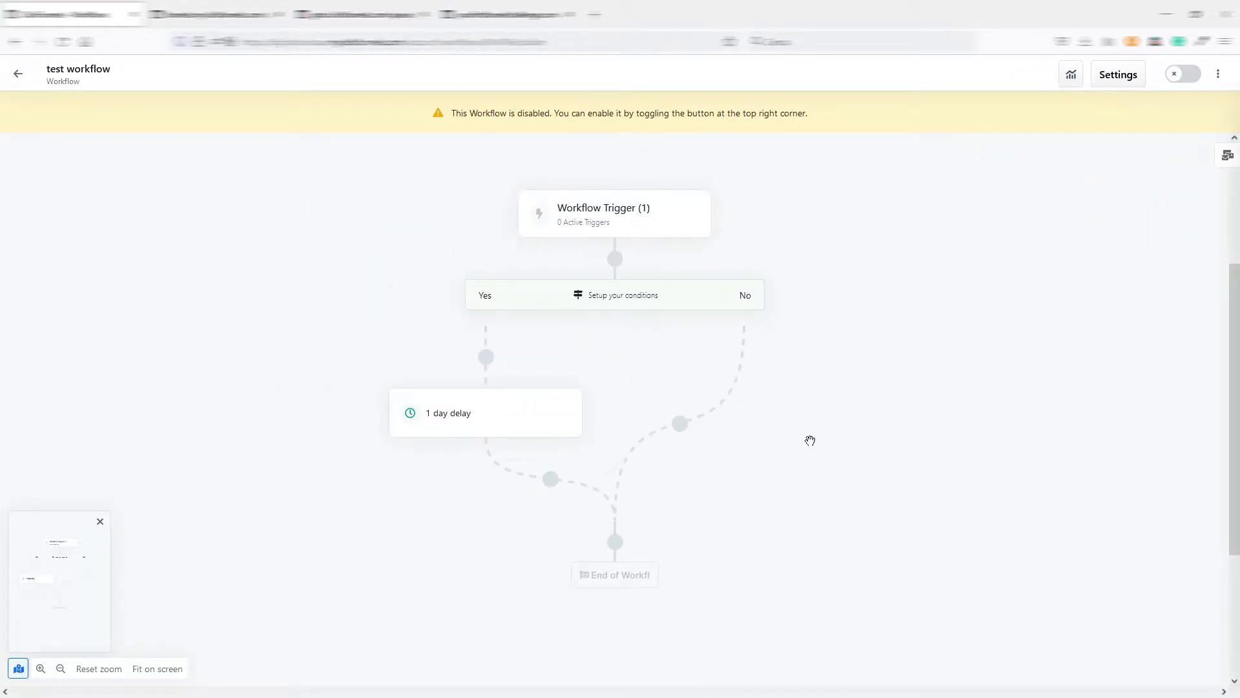
scroll(407, 390, "up", 3)
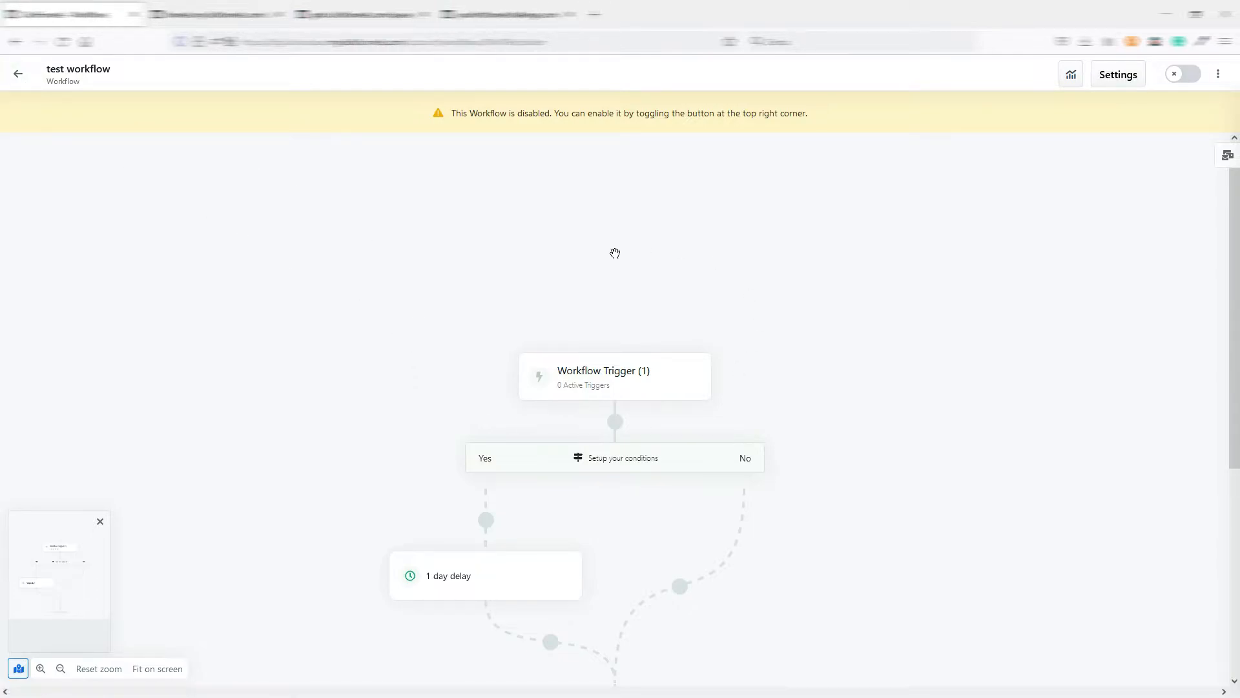
scroll(418, 323, "down", 3)
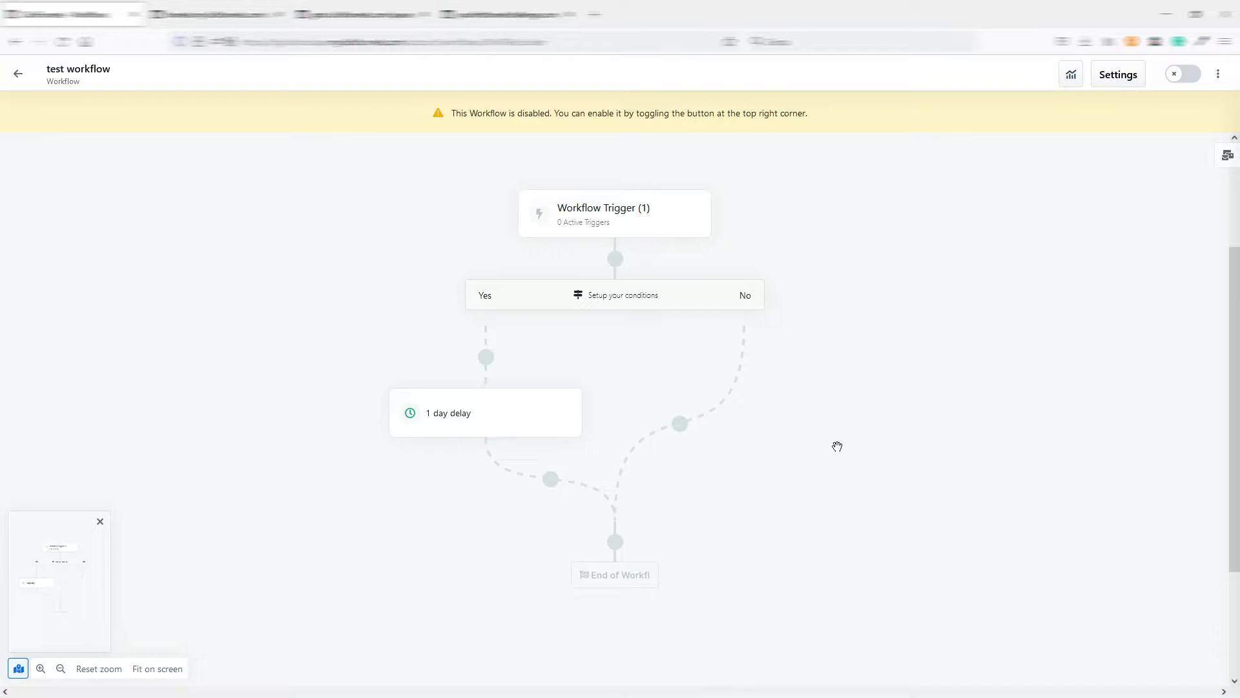
scroll(838, 445, "up", 3)
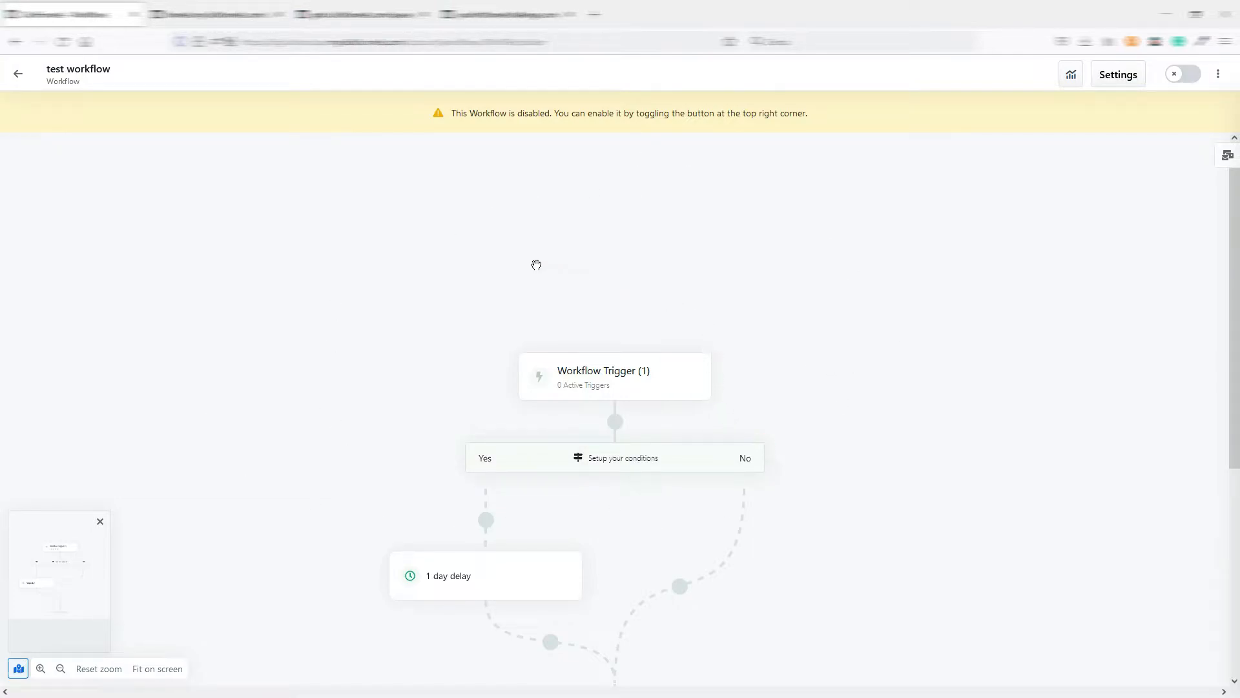
Step: Leave the test workflow and look through the Broadcasts, Email Templates and Countdown Timers pages of the marketing section
left_click(18, 73)
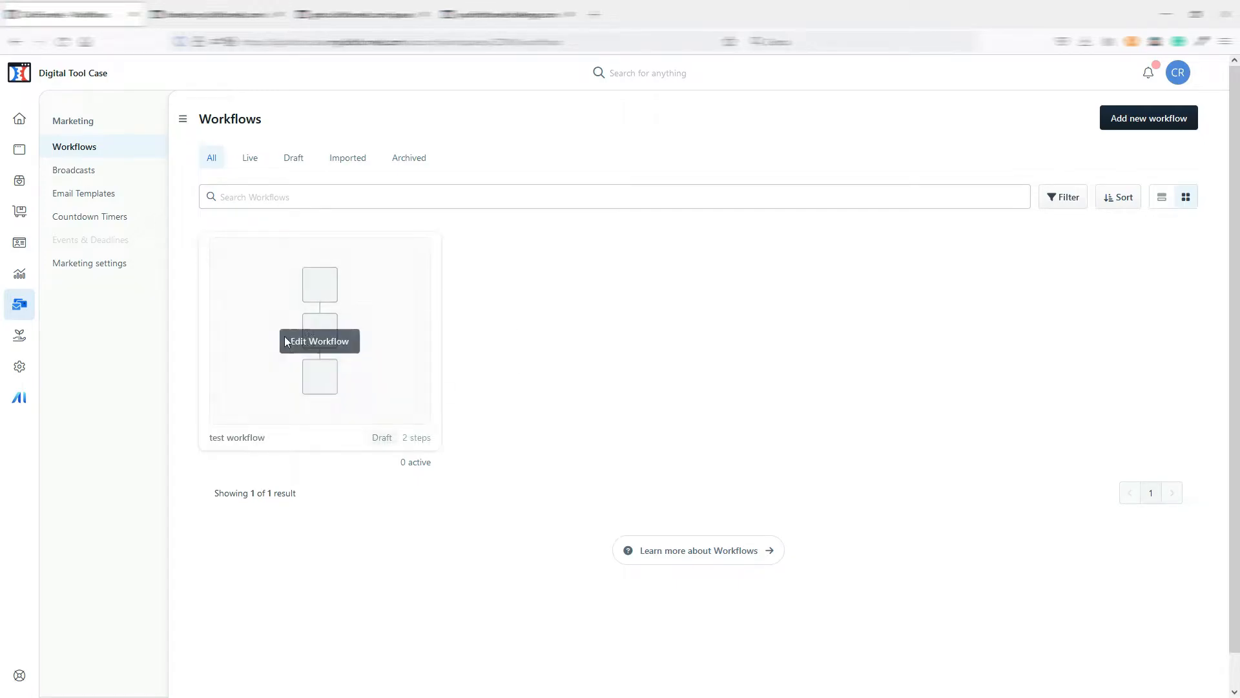
left_click(70, 173)
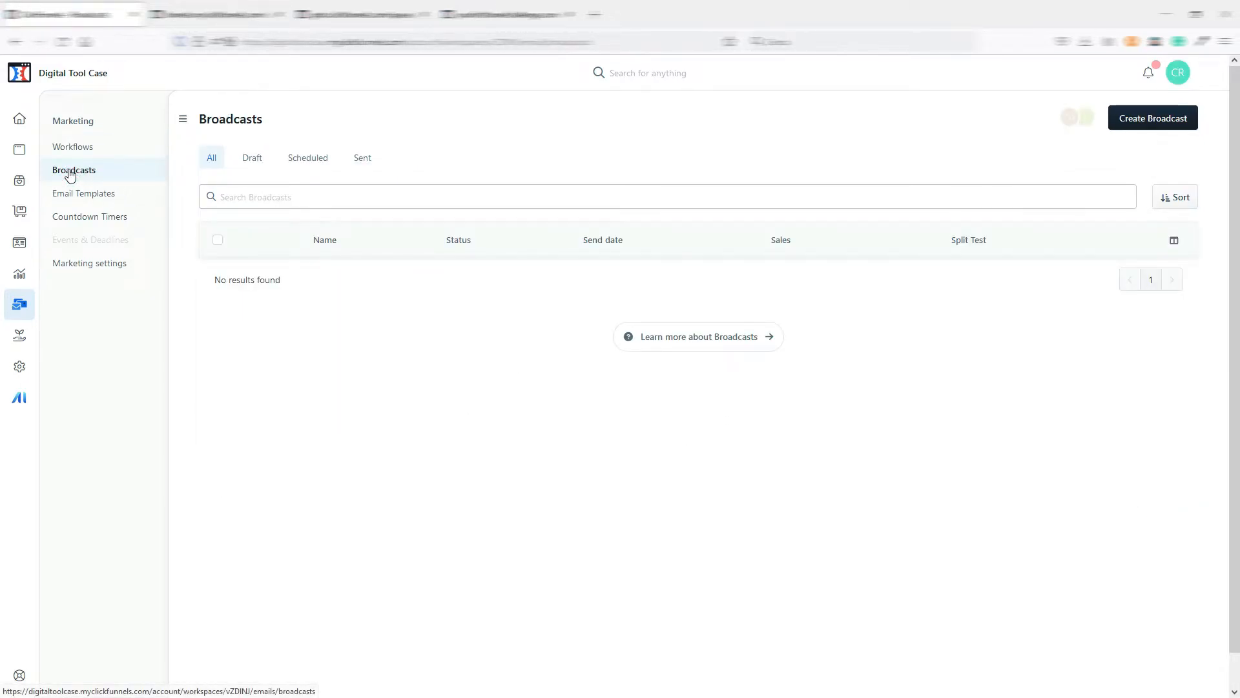
left_click(83, 196)
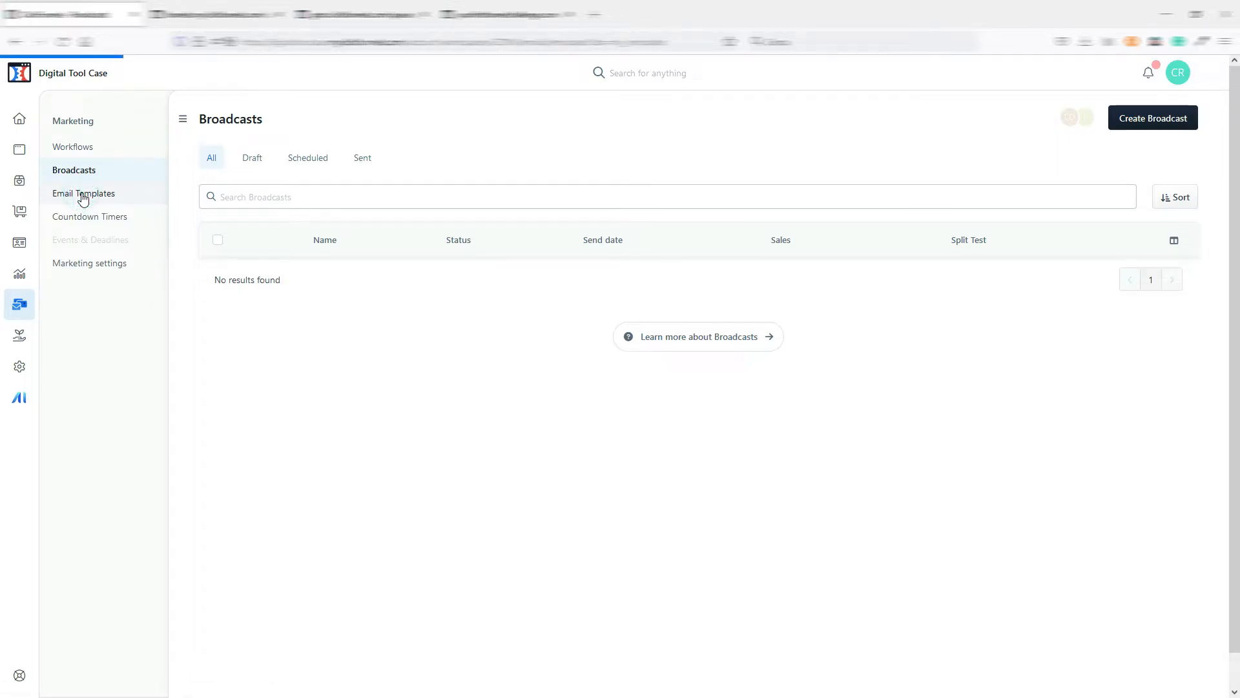
left_click(99, 218)
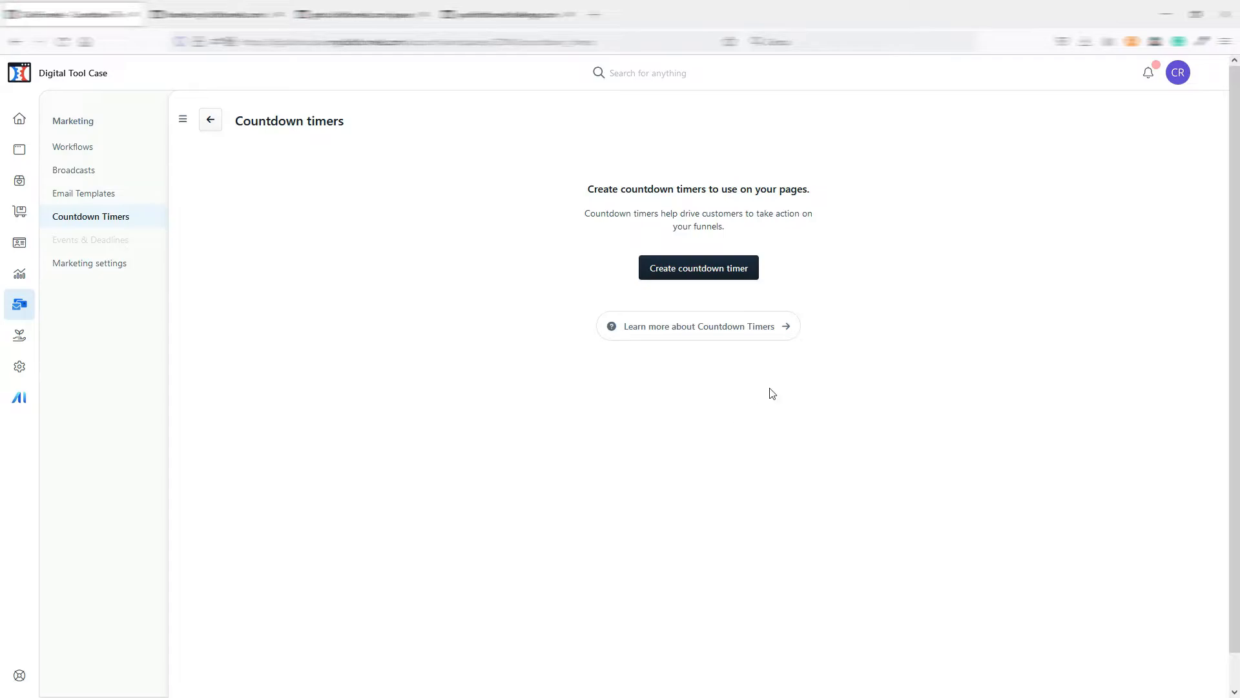
Step: View the Opportunities page of the sales section and the general workspace settings
left_click(18, 336)
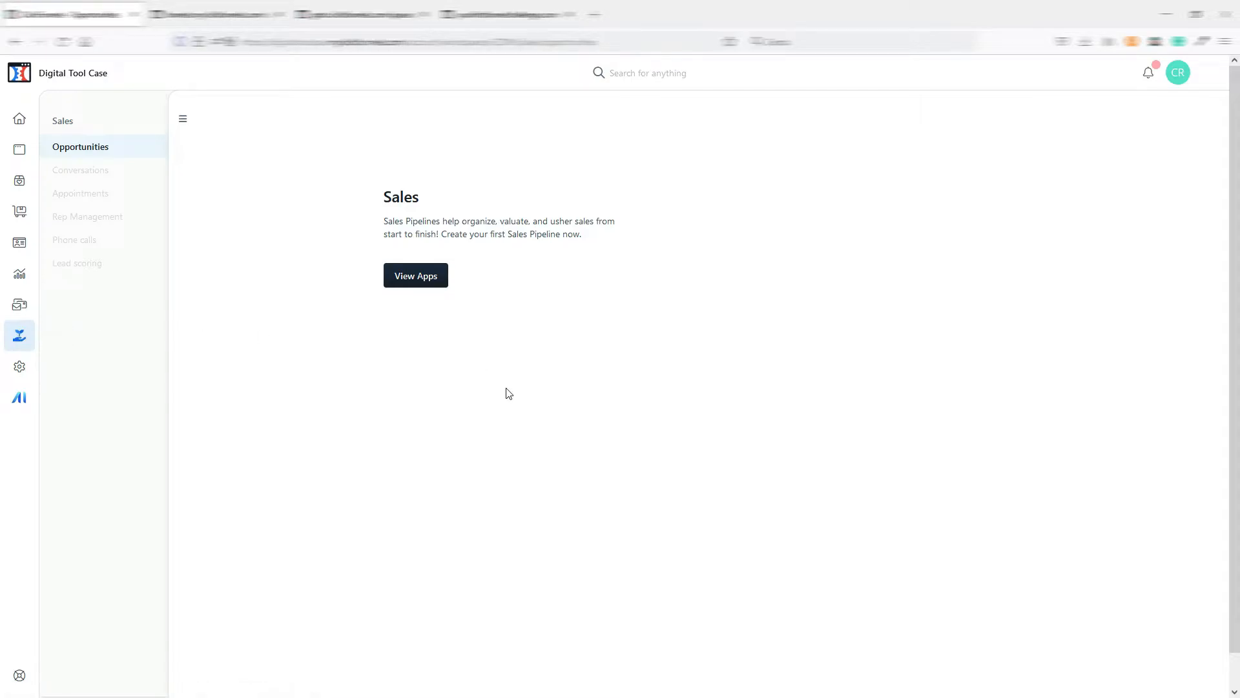
left_click(19, 368)
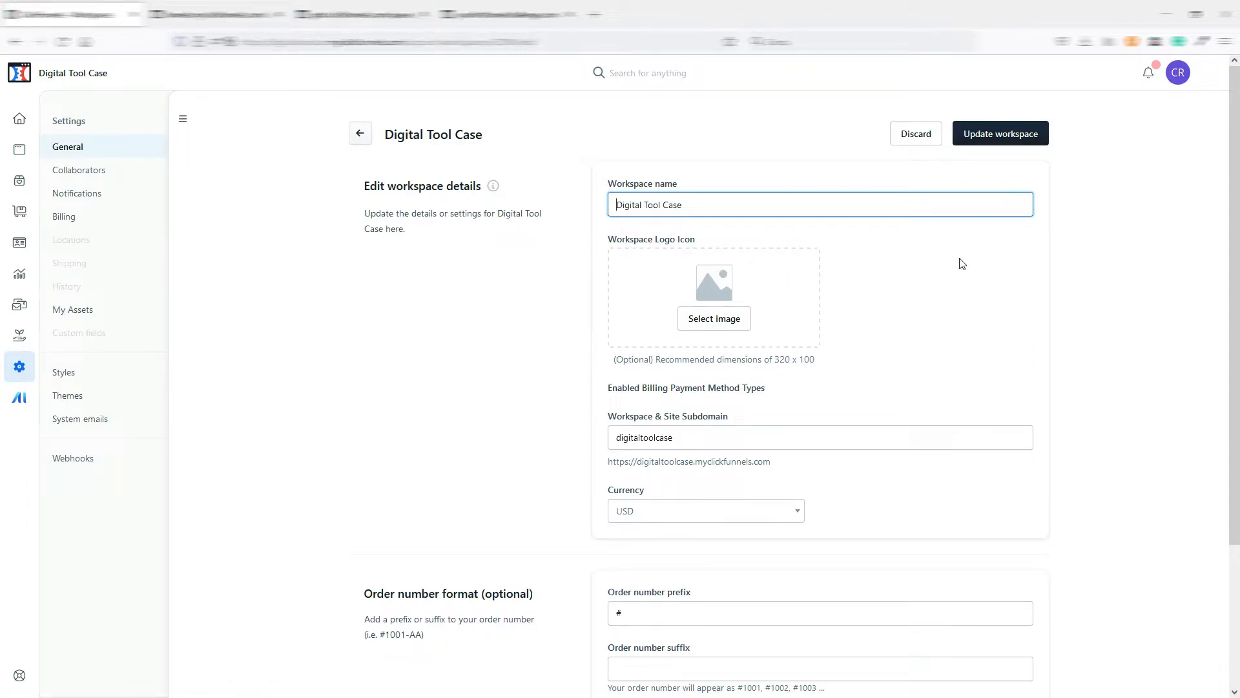
Step: Check the site address generated from the workspace subdomain in the general workspace settings
left_click(638, 464)
left_click_drag(638, 463, 772, 462)
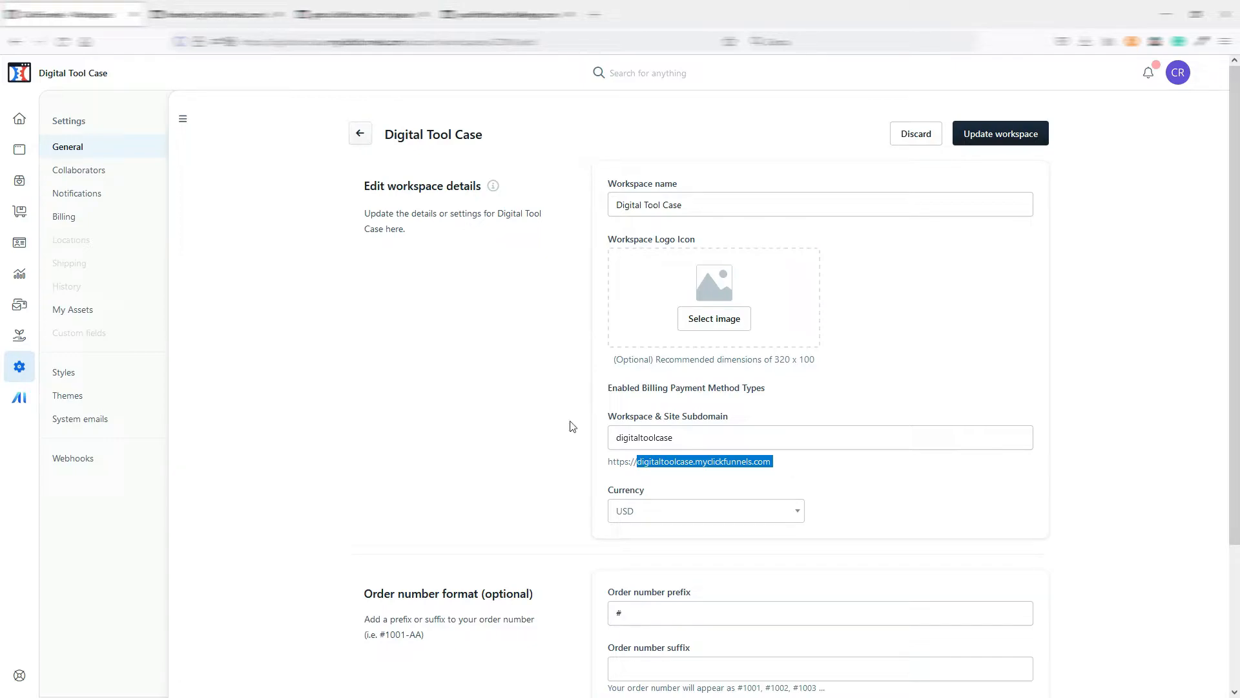
left_click(536, 420)
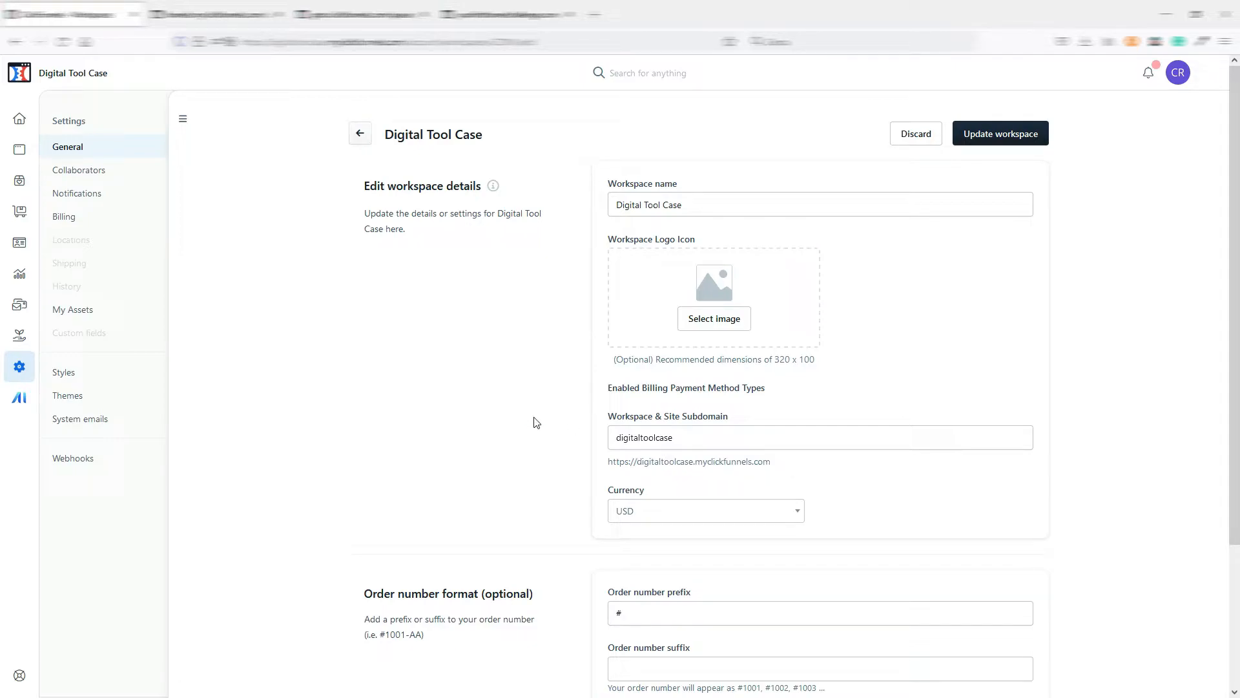
Step: Start a new course for the site from the Basic Course template after comparing the available course templates
left_click(20, 151)
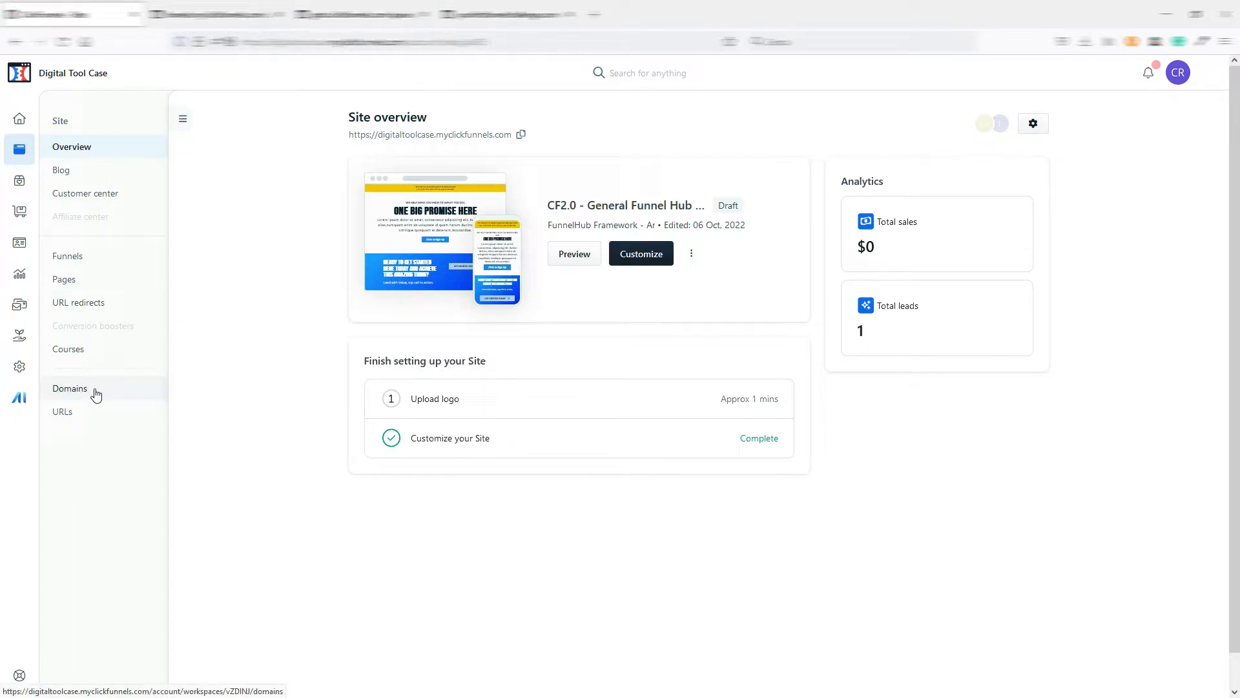
left_click(66, 358)
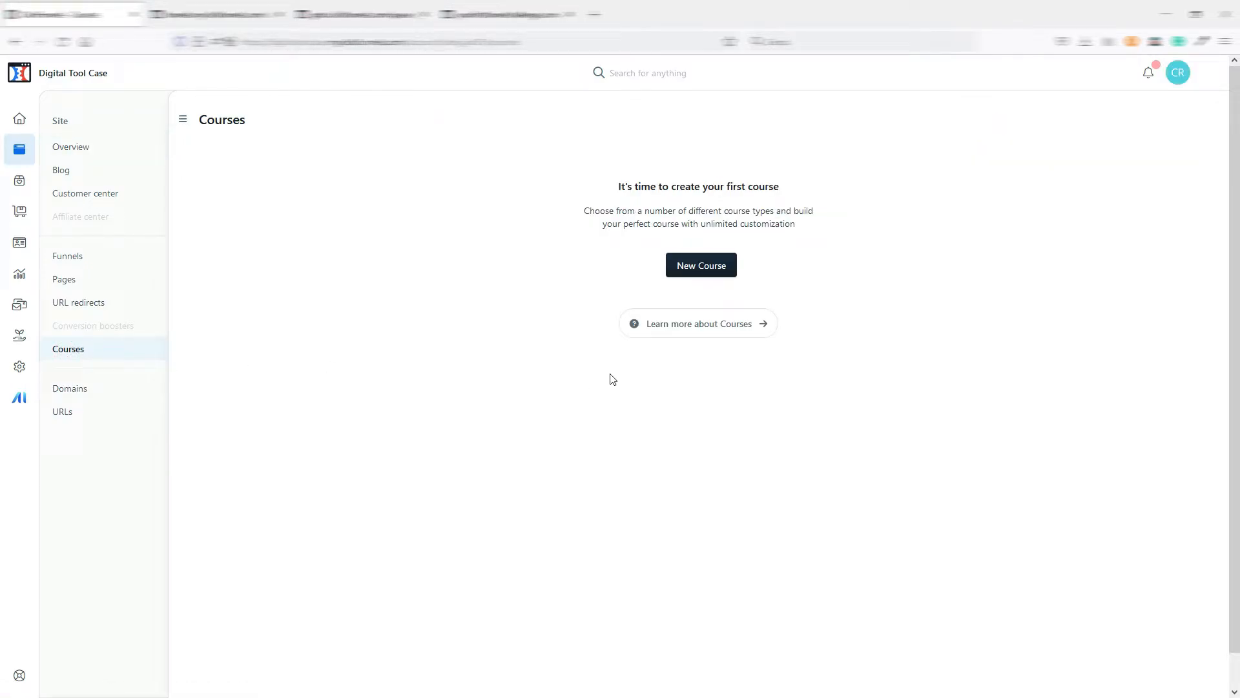
left_click(711, 268)
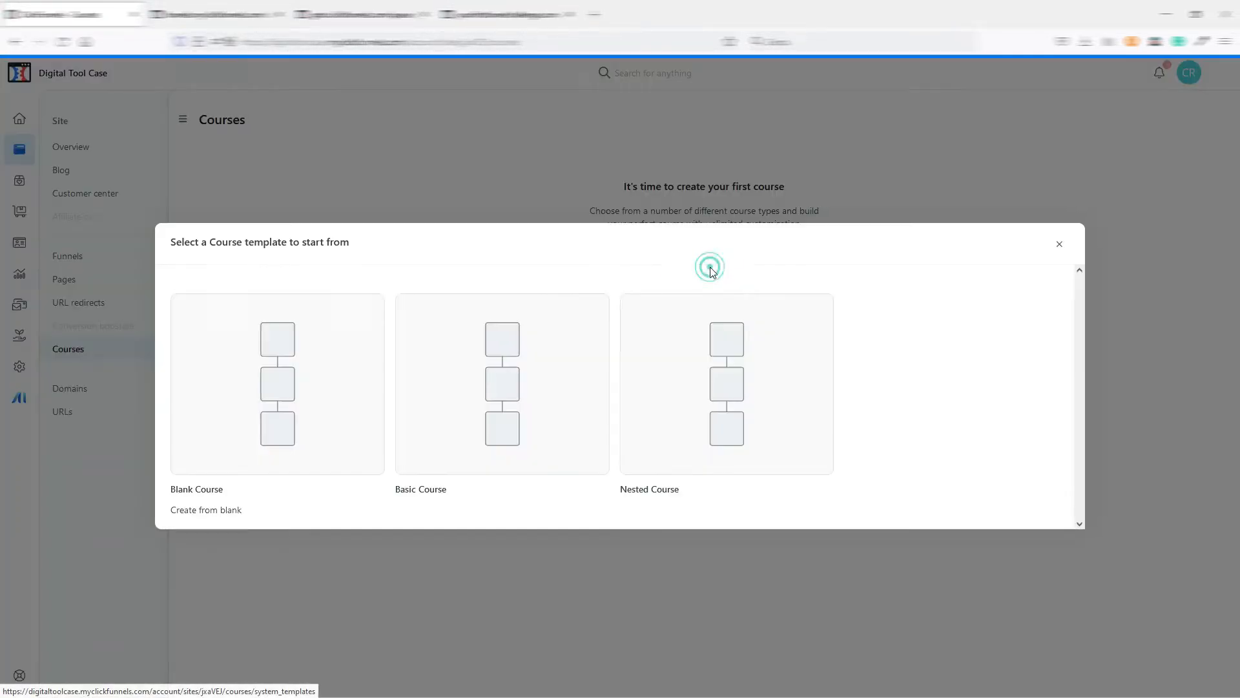
mouse_move(233, 493)
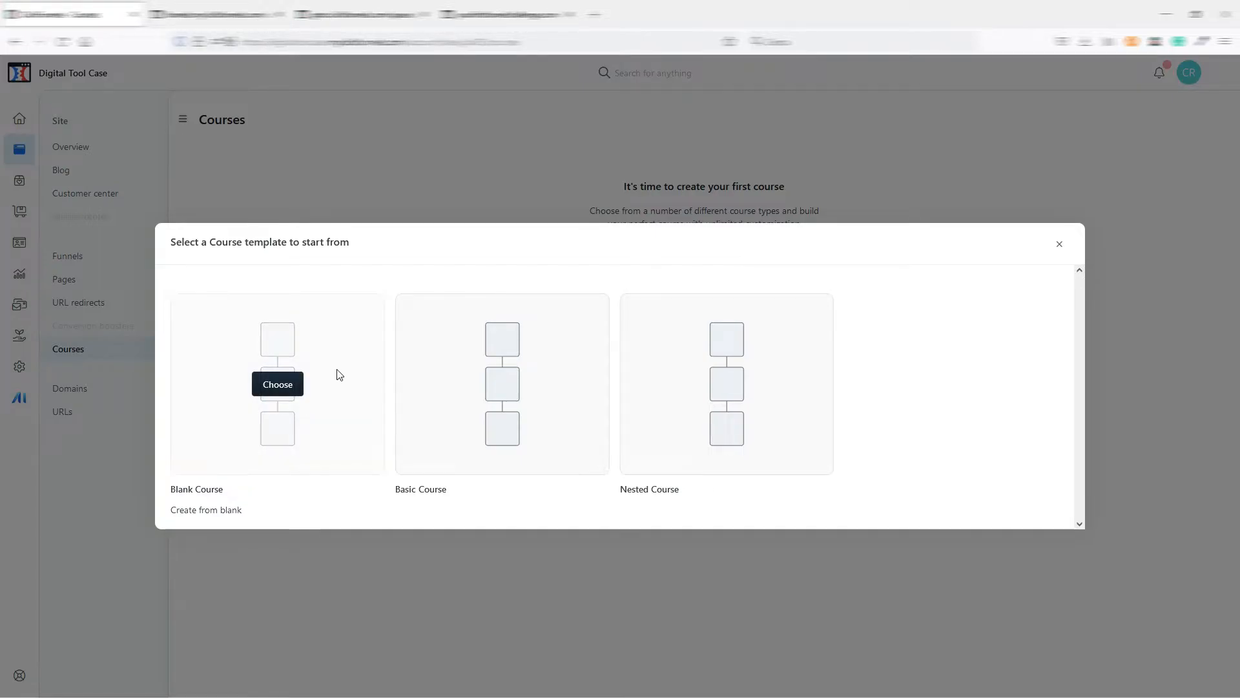
mouse_move(467, 412)
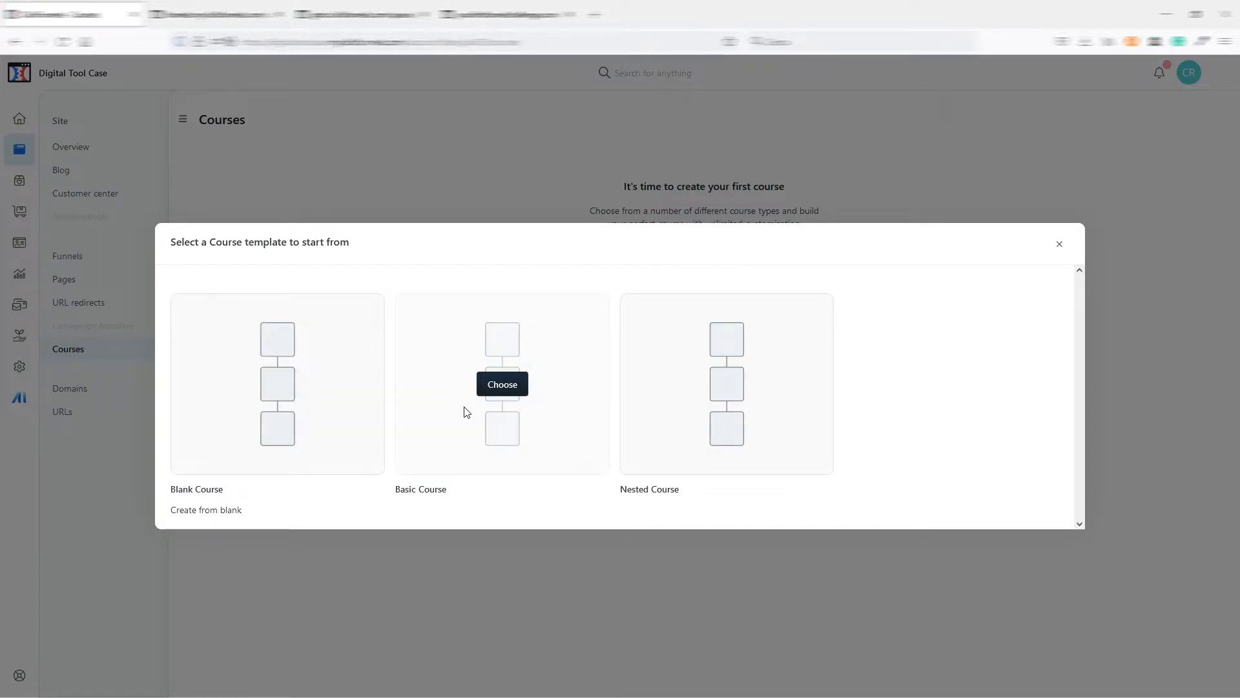
mouse_move(667, 329)
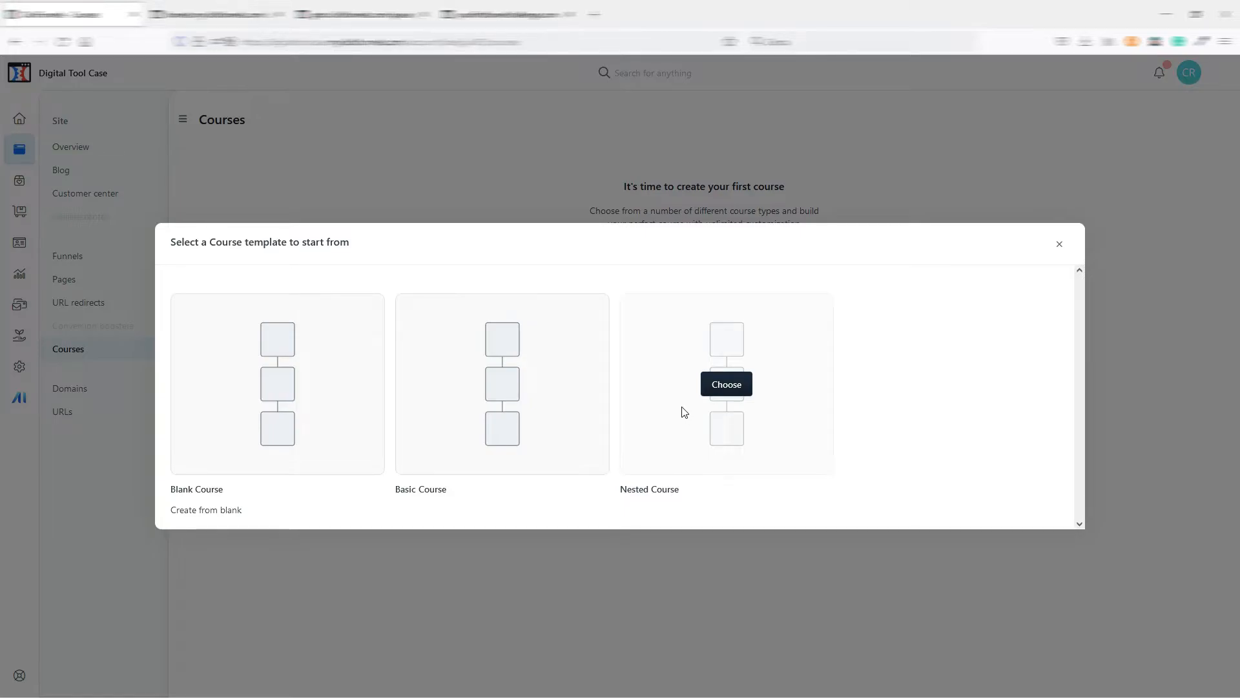
left_click(502, 387)
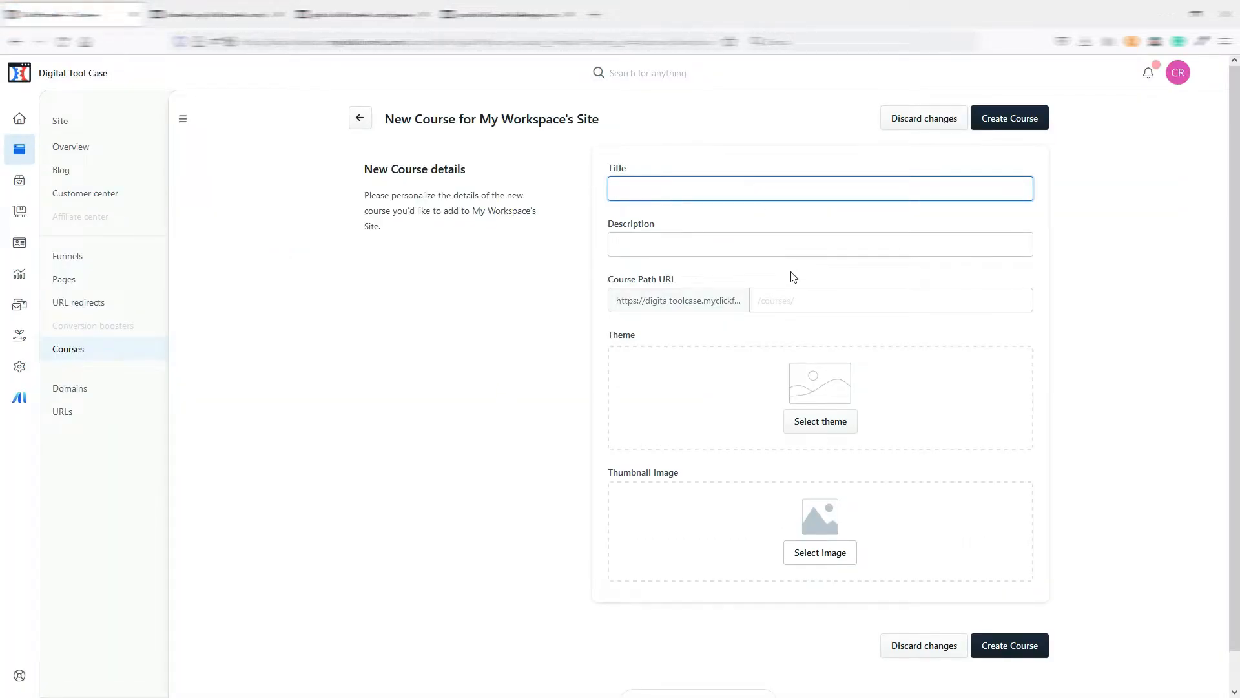
Step: Title the new course "test course" and try to create it without a theme
scroll(793, 277, "down", 1)
left_click(659, 153)
type("test course")
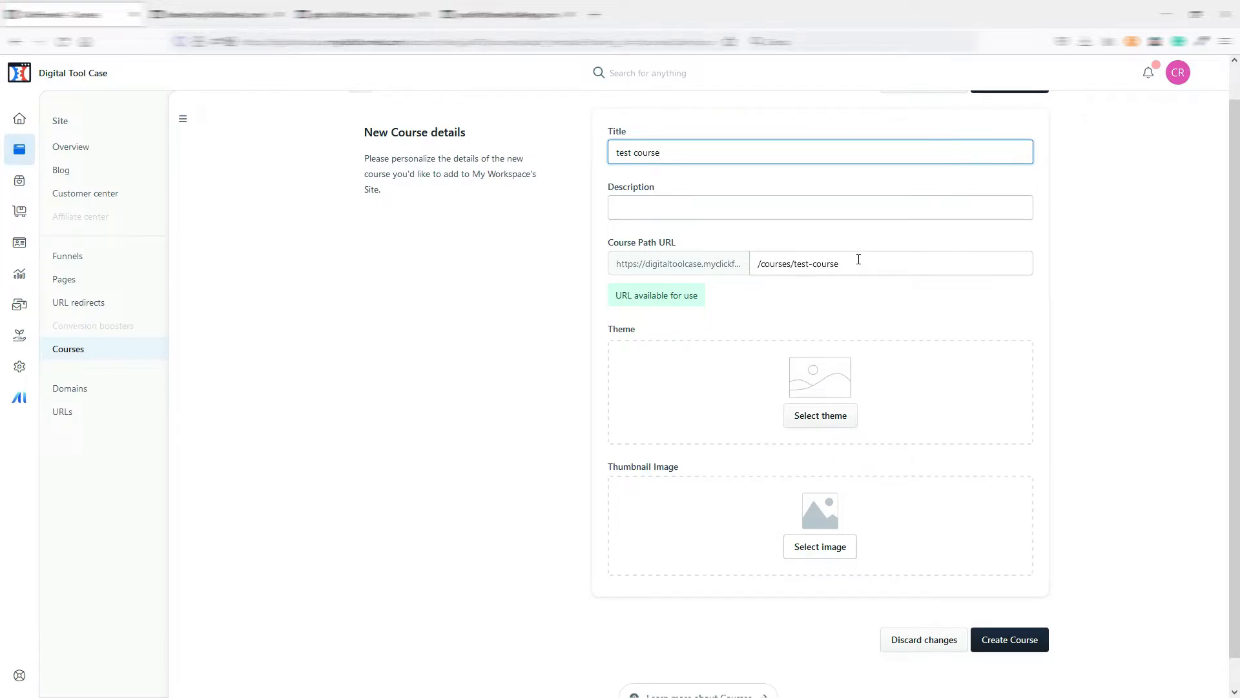
scroll(865, 336, "down", 1)
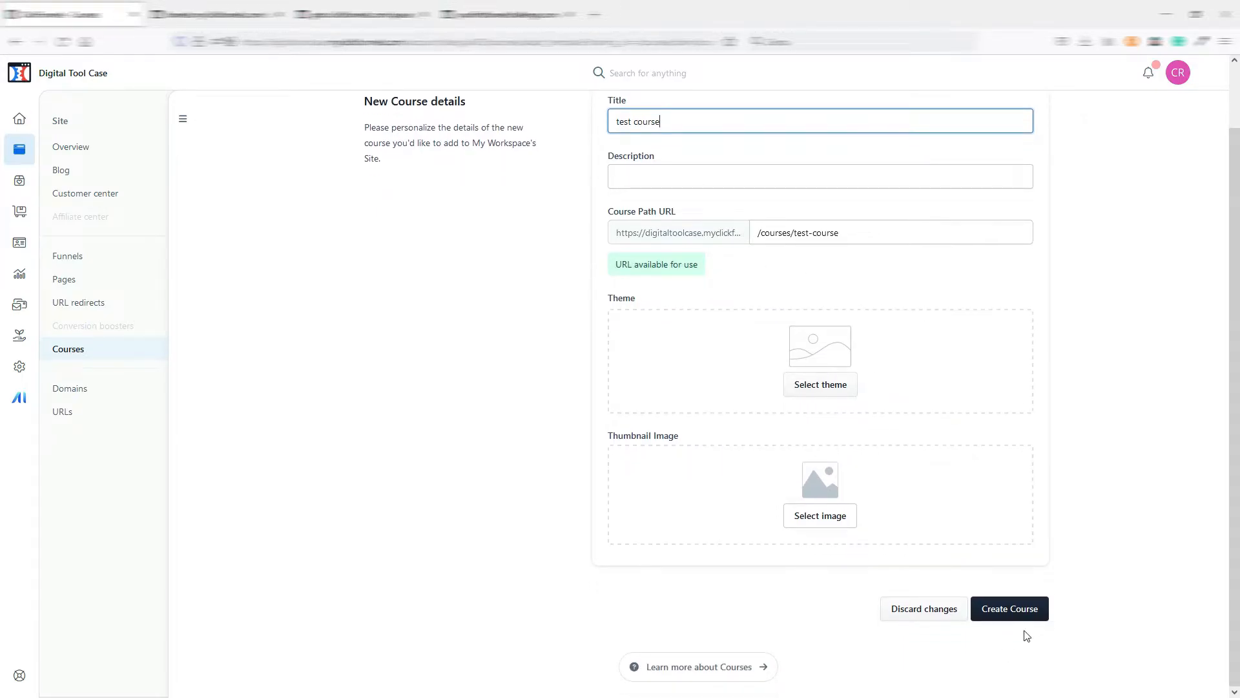
left_click(1019, 612)
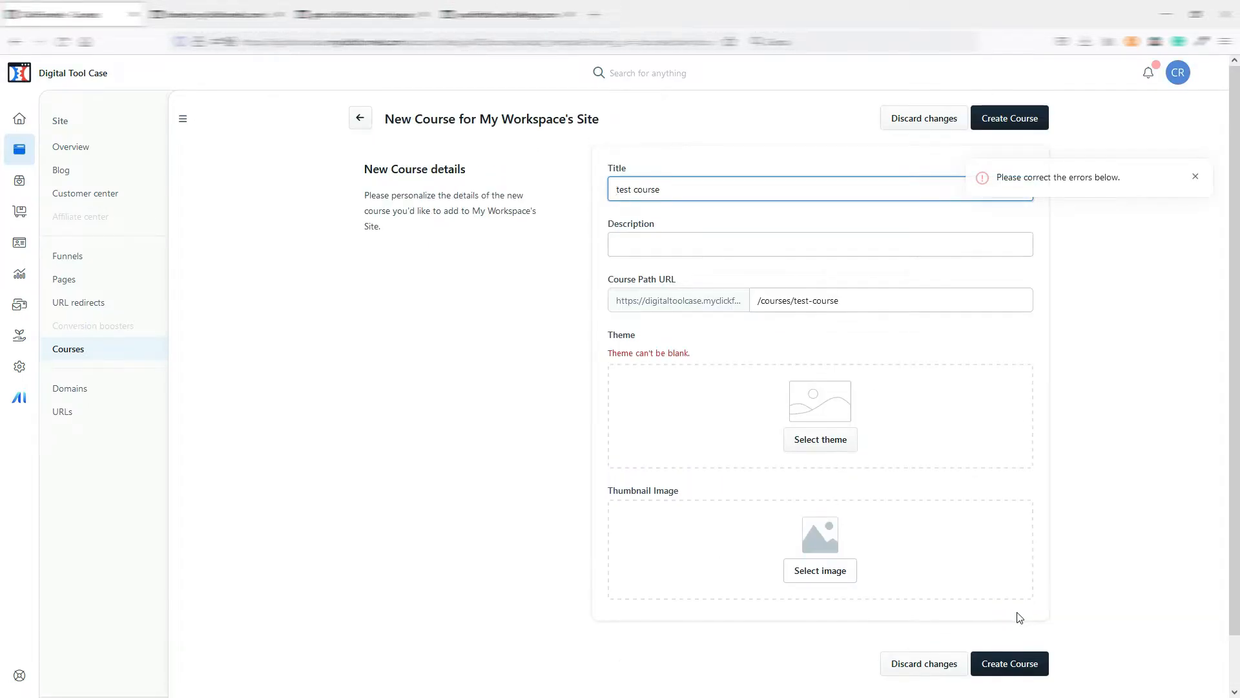
Step: Assign the CF2.0 - General Funnel Hub Theme to the course and create it
left_click(789, 448)
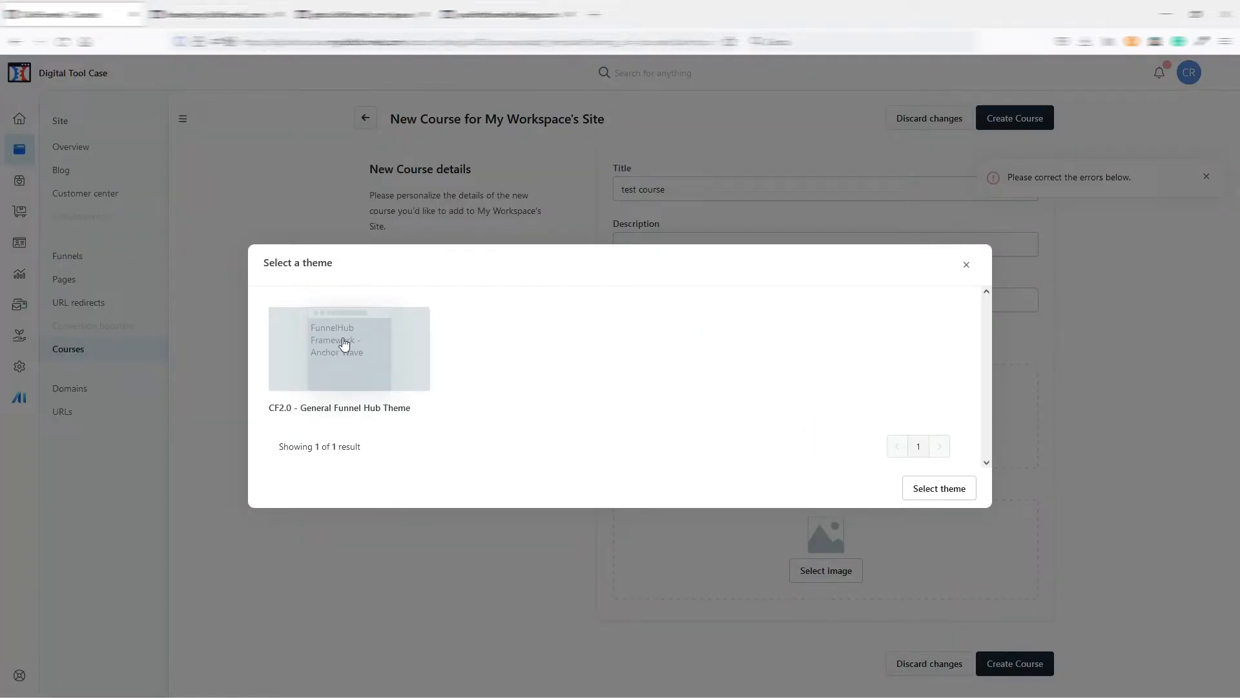
left_click(343, 349)
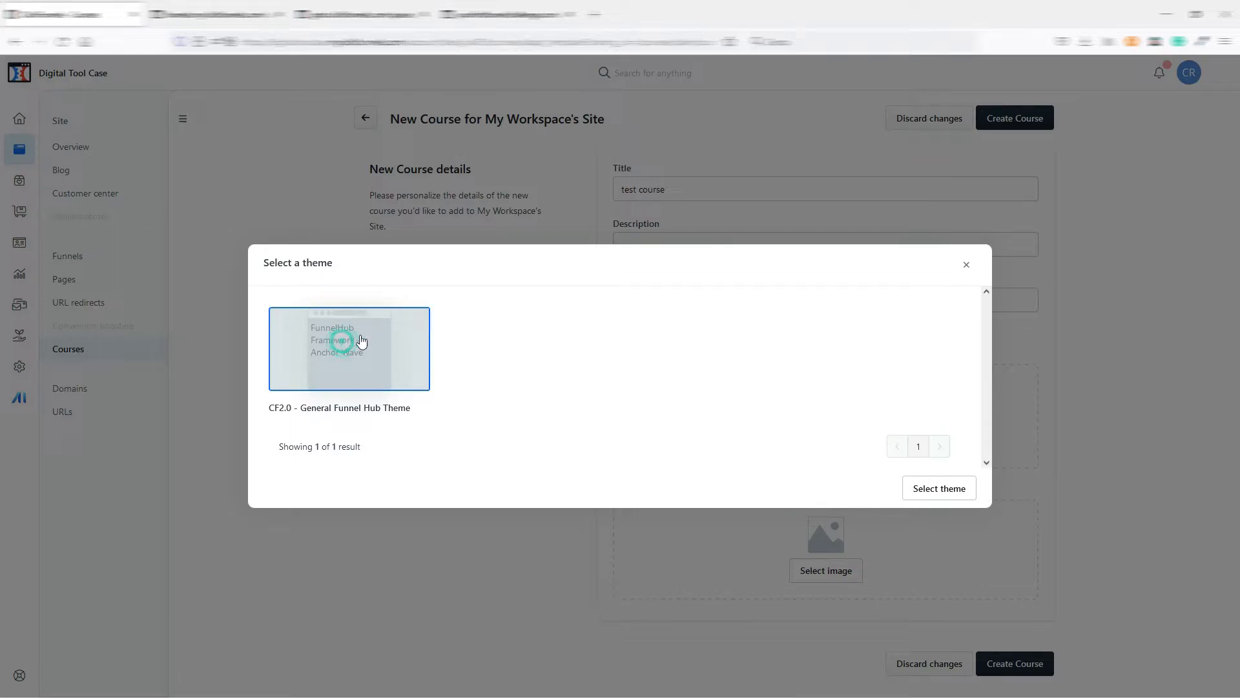
left_click(940, 489)
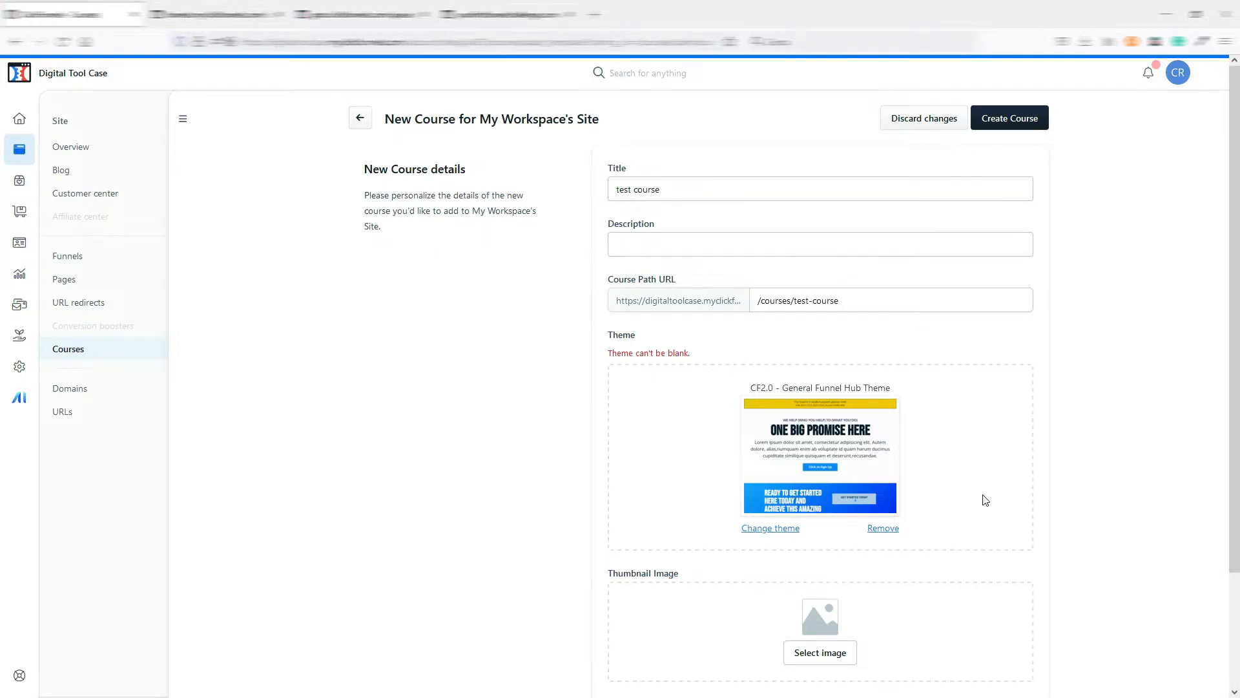
scroll(985, 501, "down", 2)
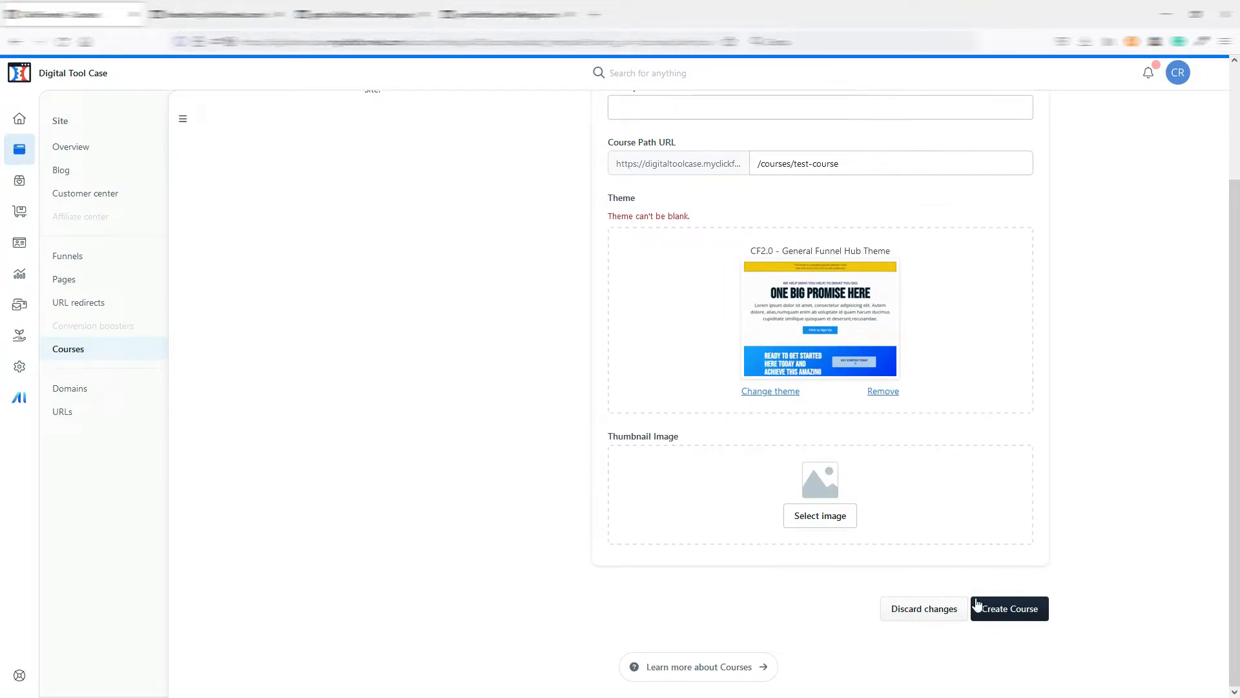
left_click(1011, 611)
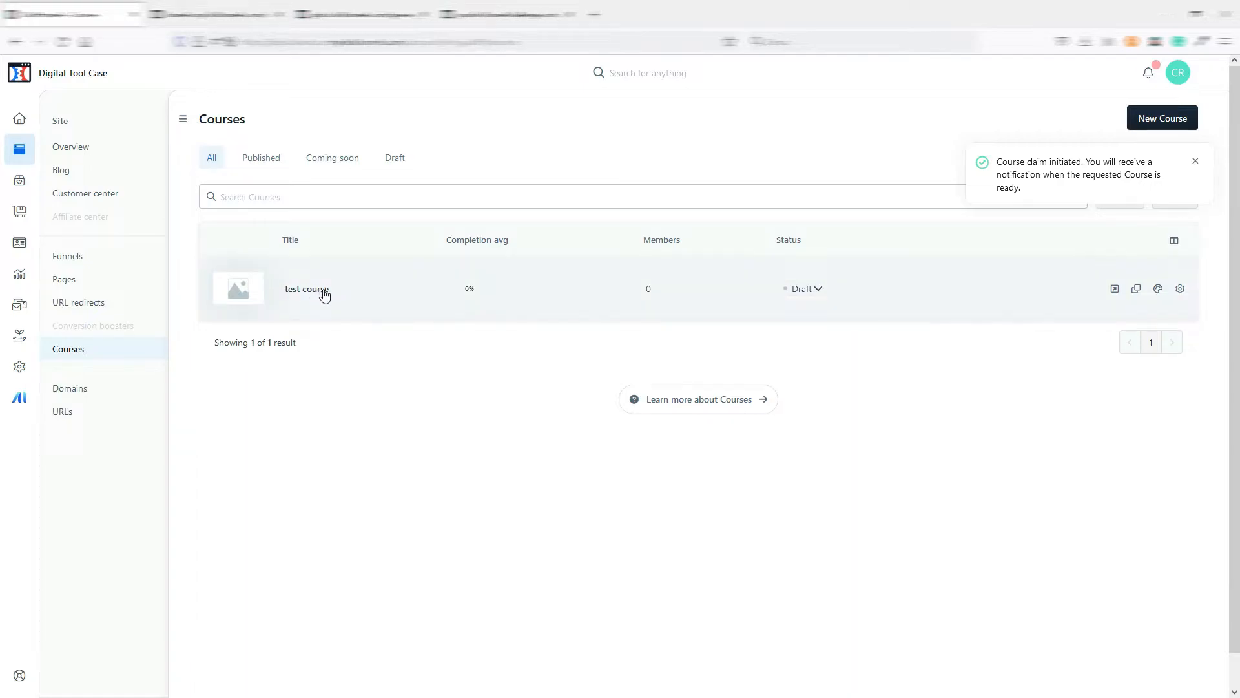
Step: Check the status options of test course without changing them, and open the course's overview
left_click(816, 289)
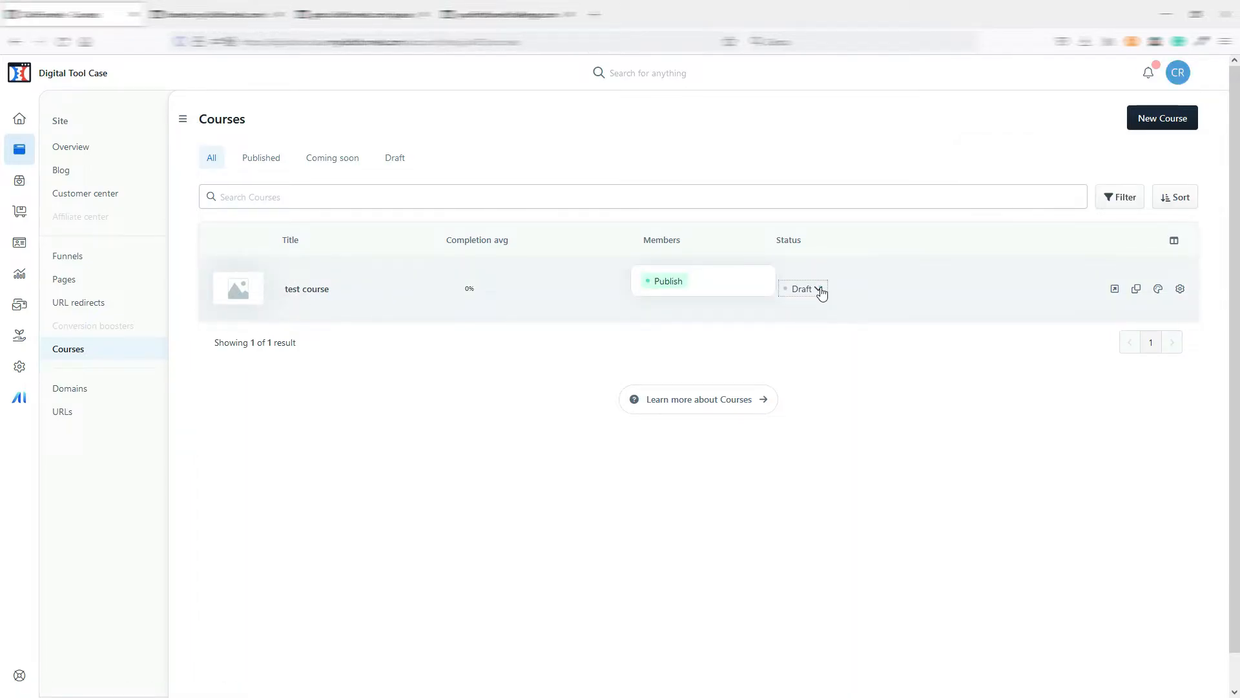
left_click(817, 288)
left_click(306, 288)
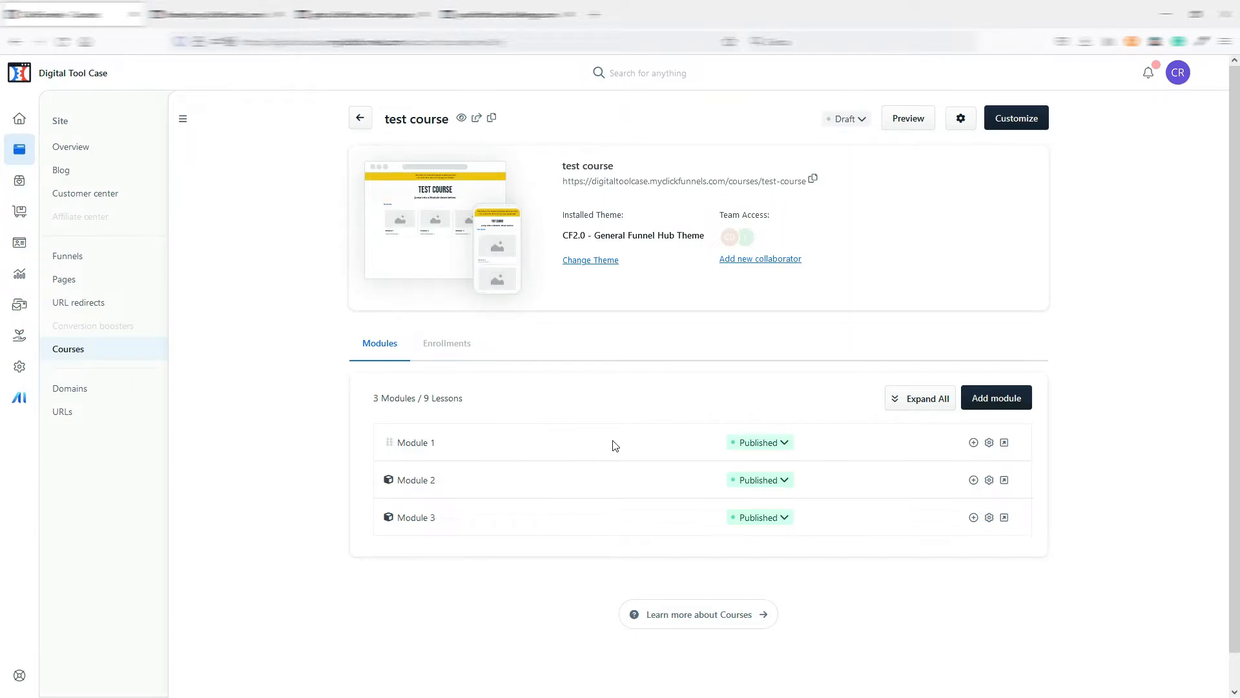
Step: View the options for adding content to Module 1 and its settings, and return to the course overview
left_click(973, 443)
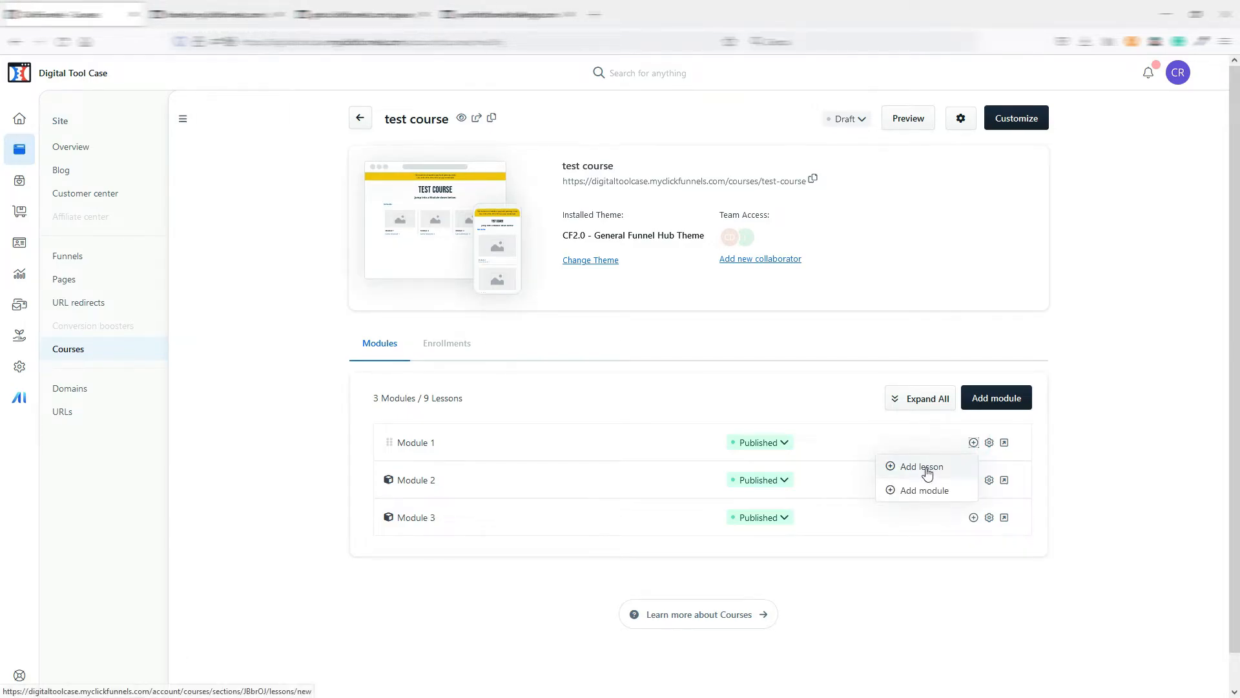
left_click(990, 443)
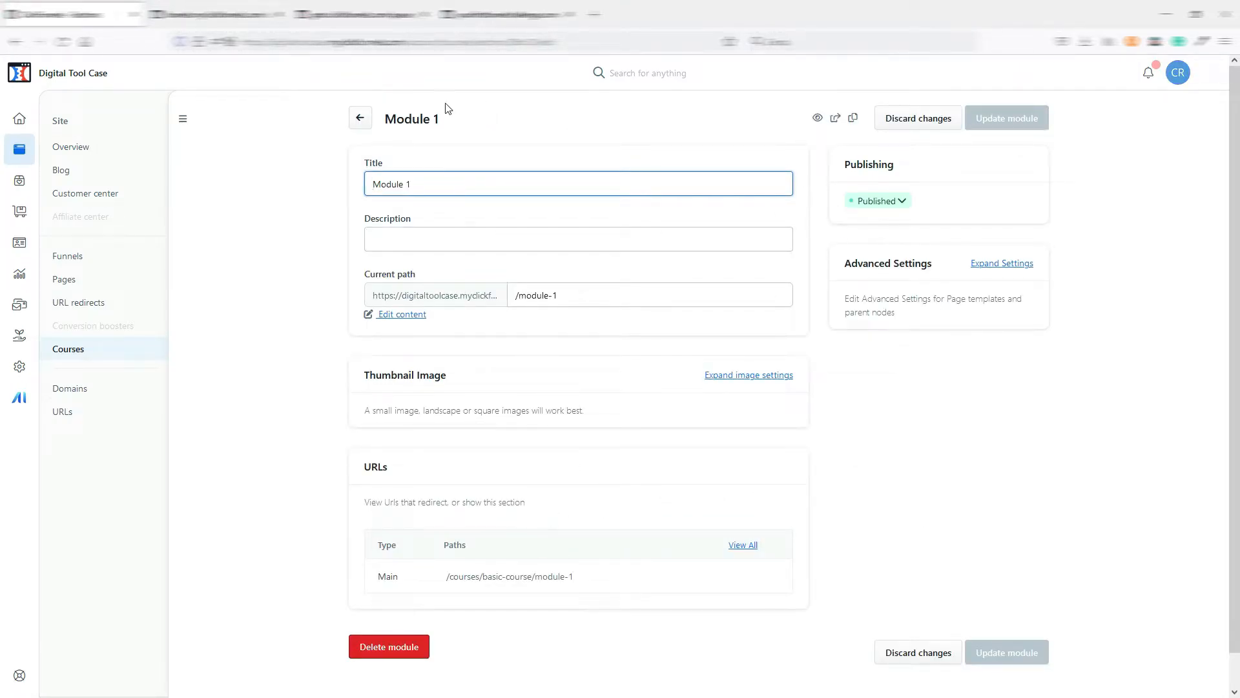
left_click(360, 119)
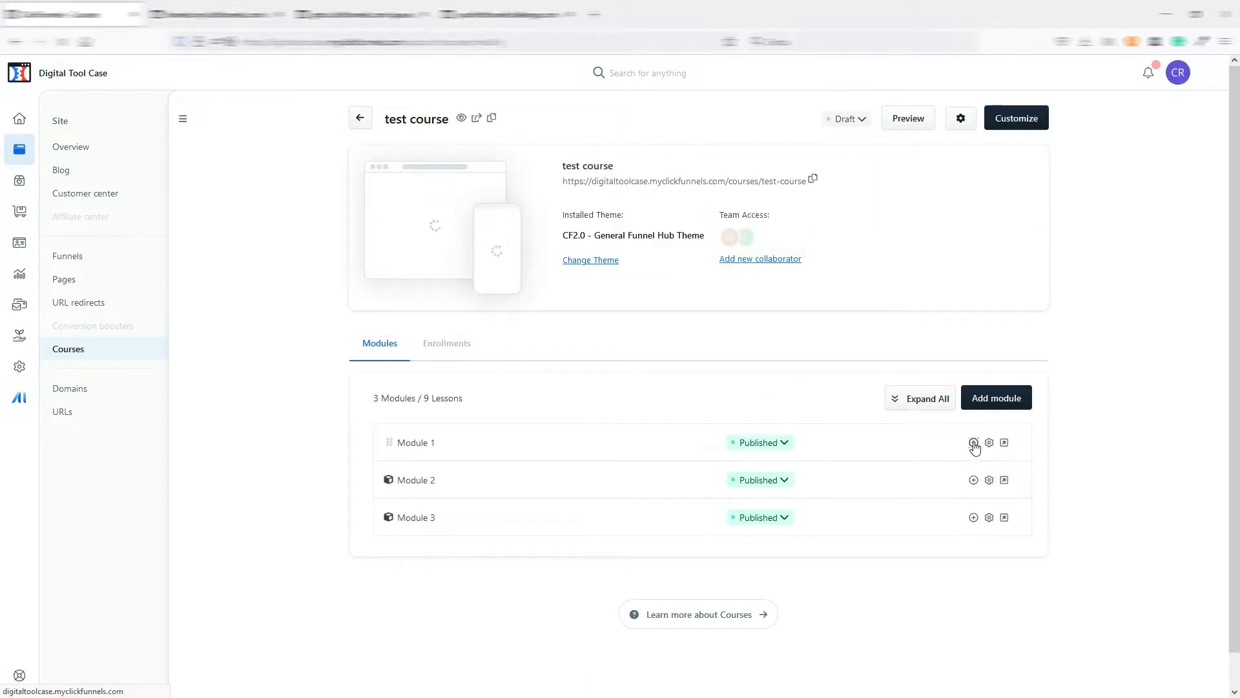
Step: Add a lesson titled "lesson 1" to Module 1 of the course
left_click(973, 442)
left_click(932, 468)
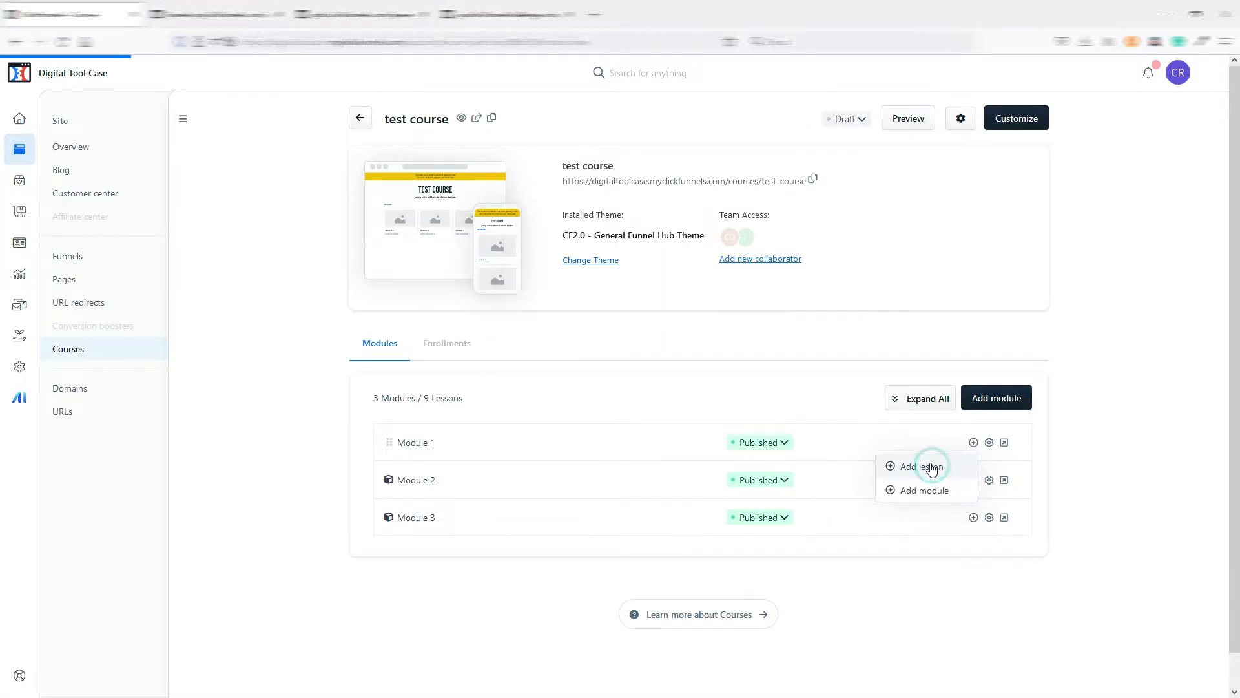
left_click(407, 183)
type("lesson 1")
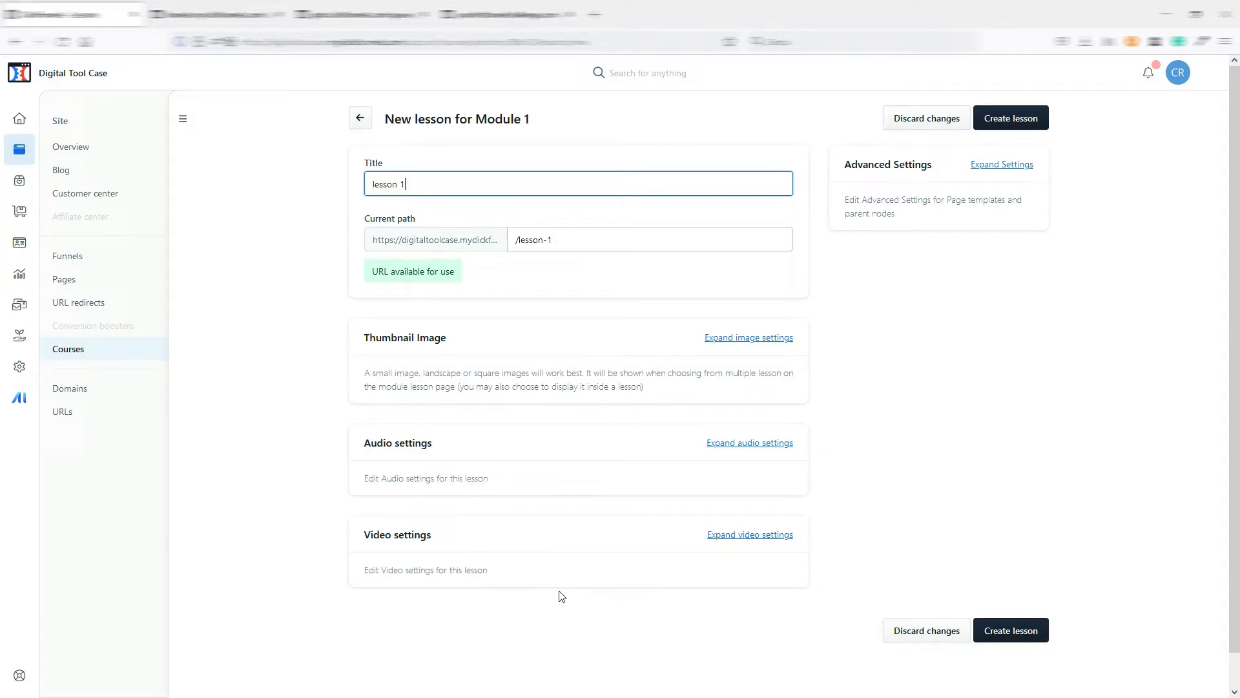
left_click(1014, 630)
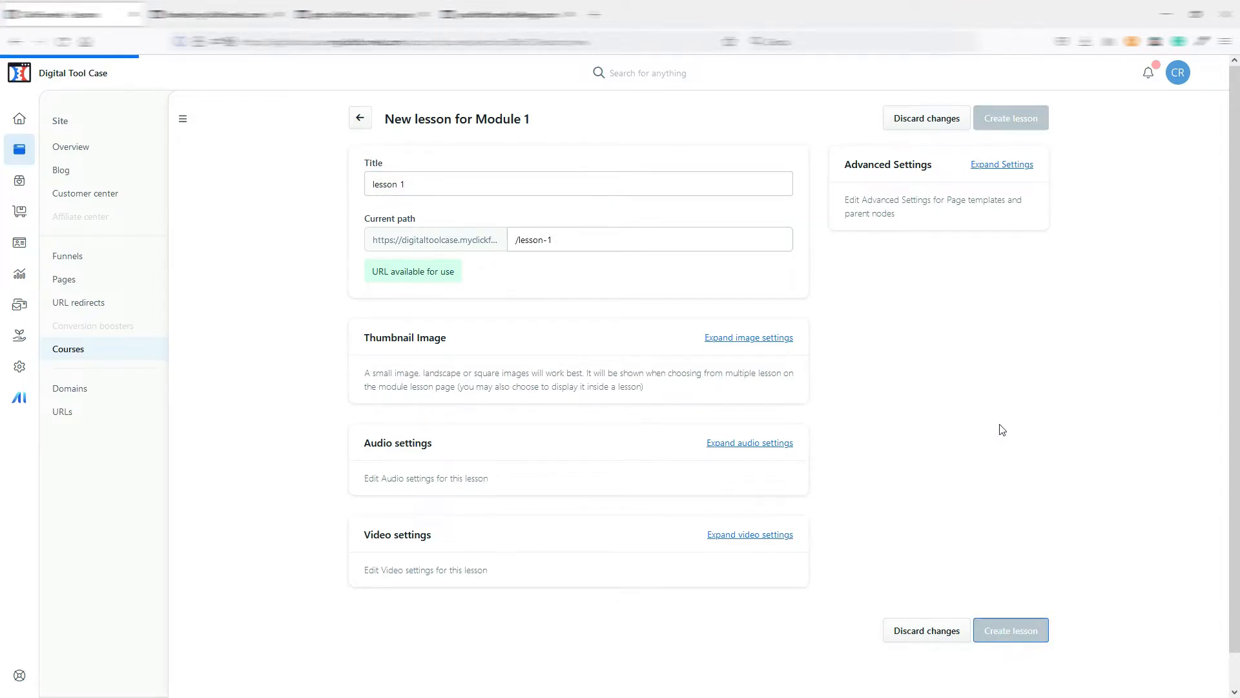
Step: Expand Module 1's lesson list and open the content of M1 Lesson 1 for editing
left_click(415, 444)
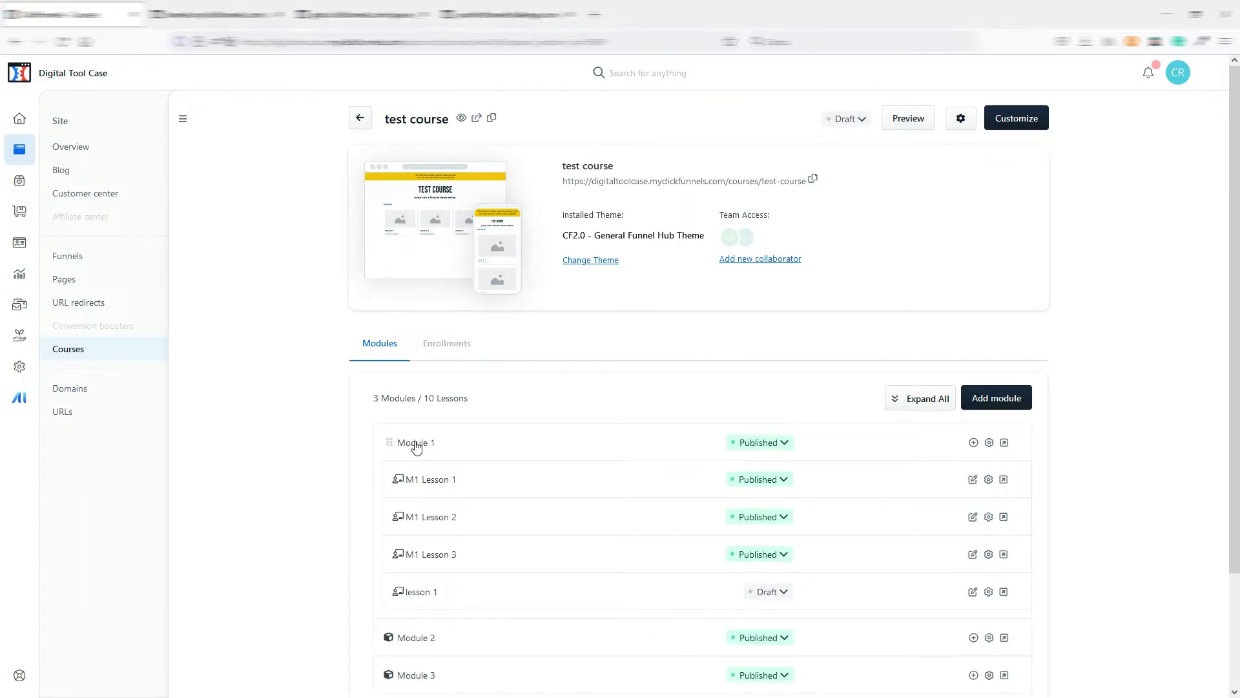
scroll(545, 448, "down", 2)
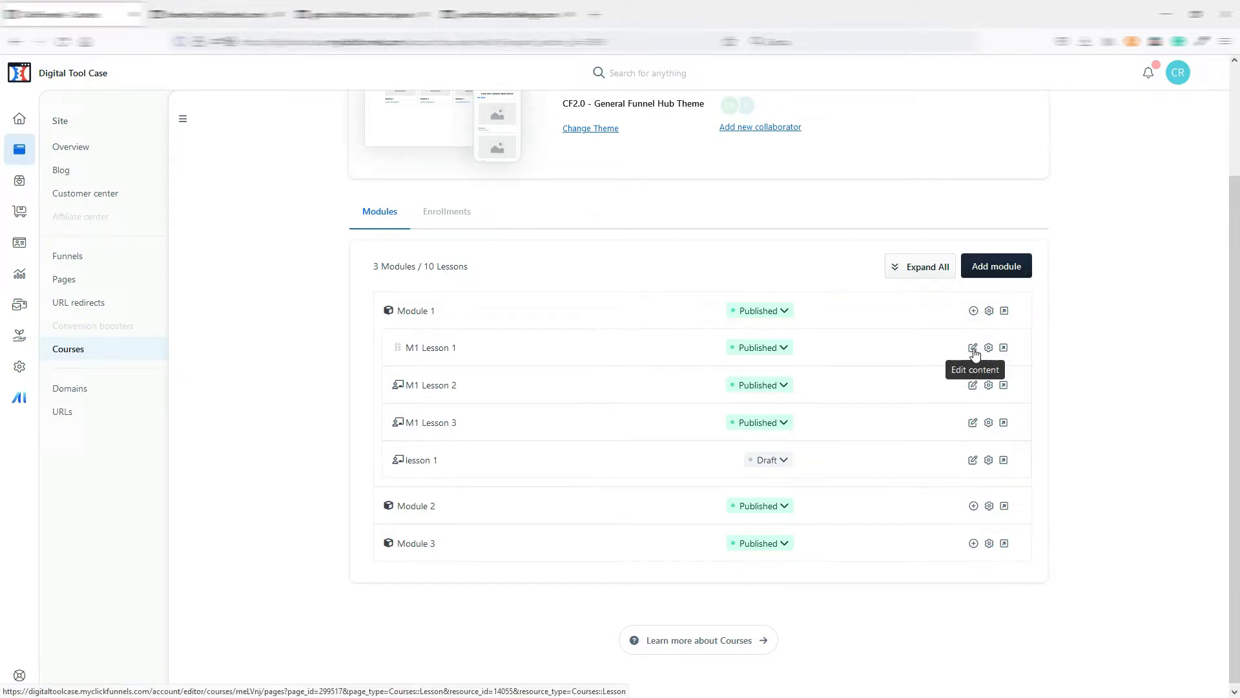
left_click(972, 349)
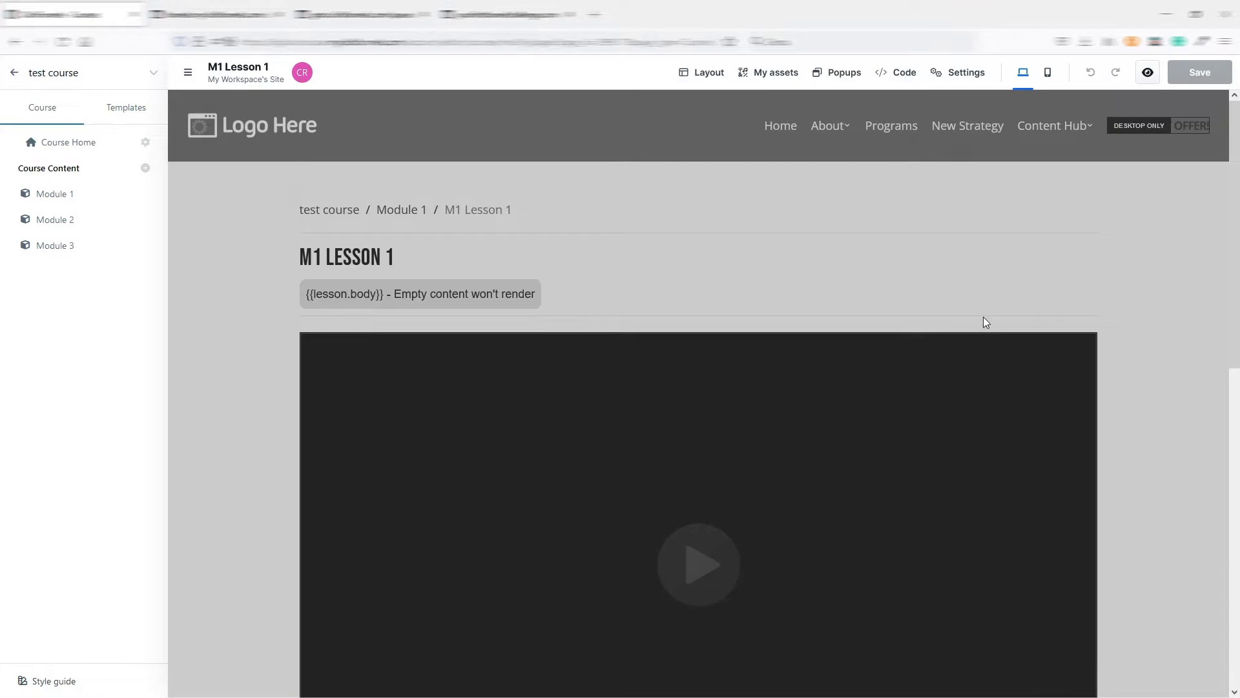
Step: Look over the M1 Lesson 1 page and check whether its heading and video area can be edited
scroll(796, 268, "down", 10)
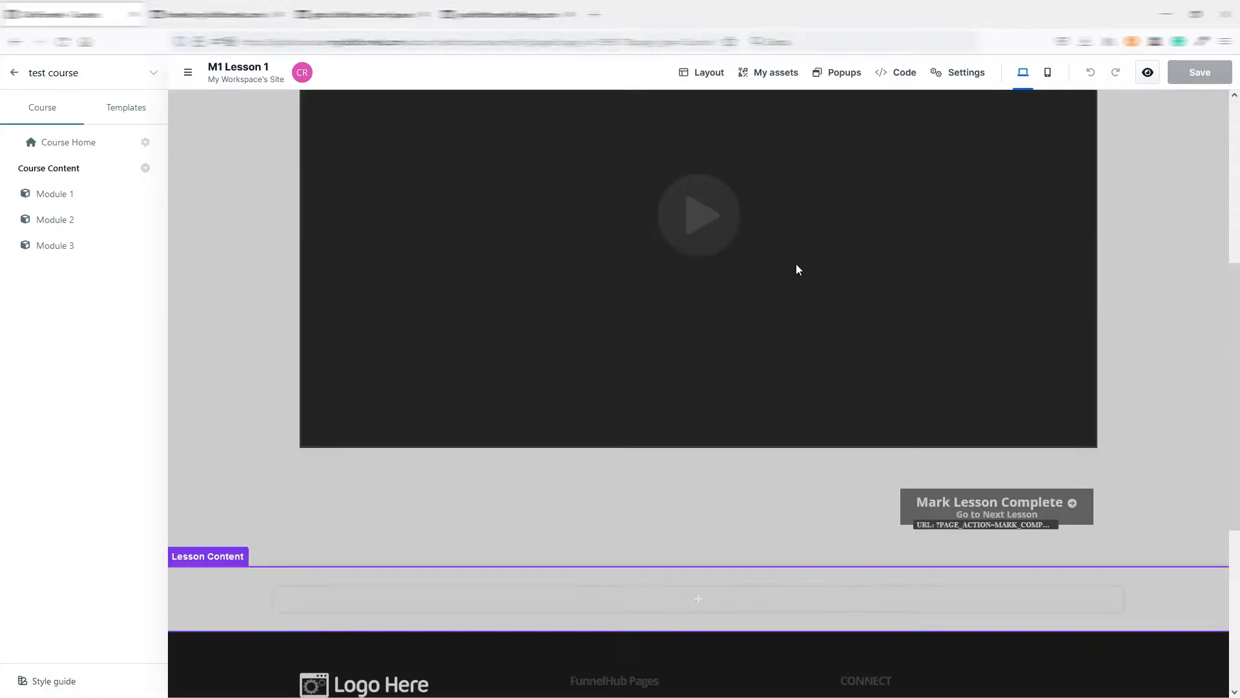
scroll(797, 273, "up", 10)
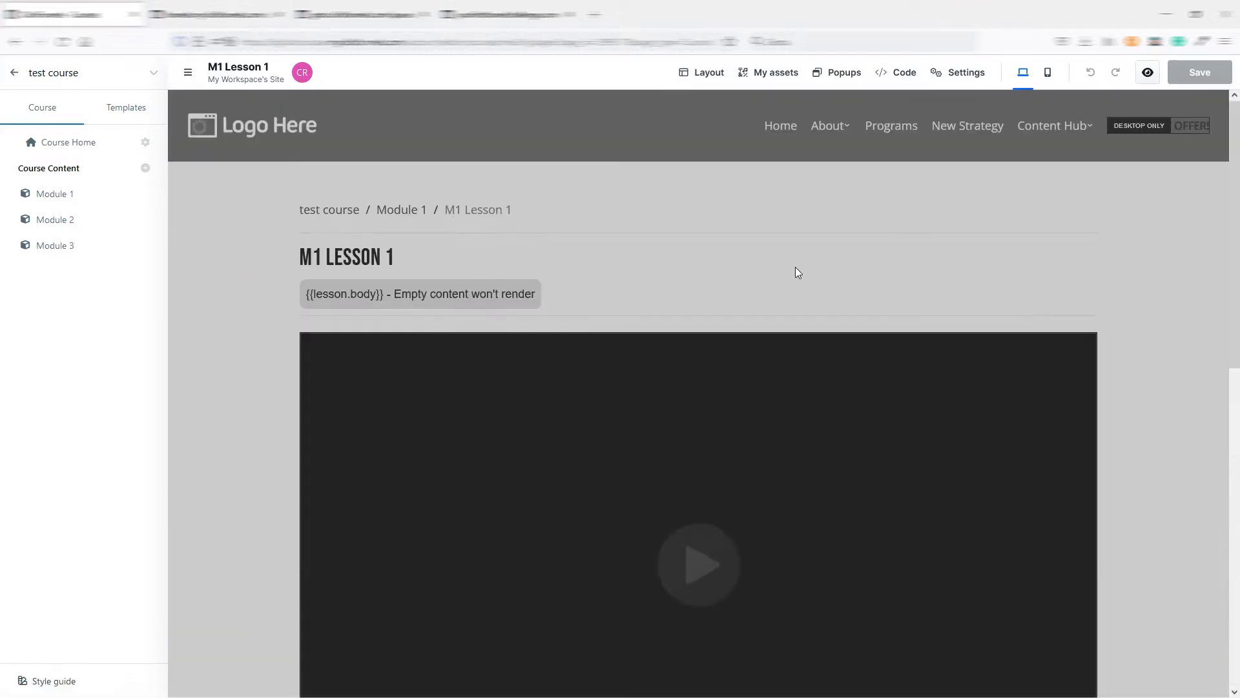
left_click(336, 257)
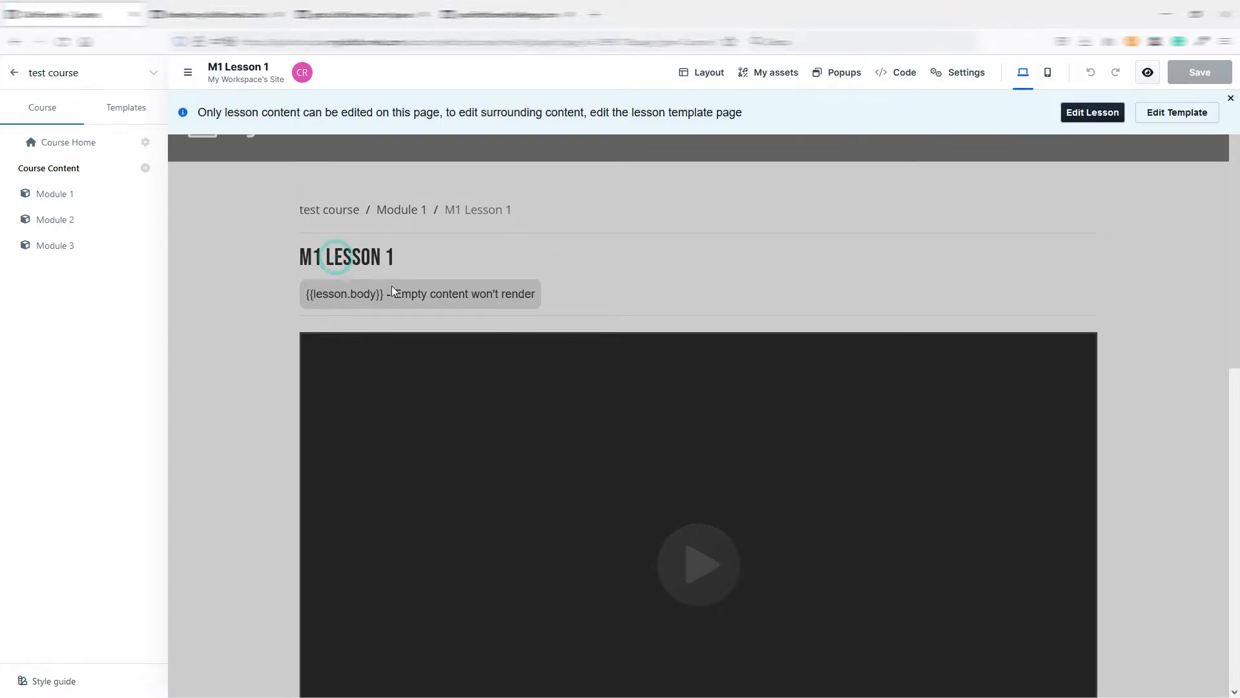
left_click(706, 465)
Step: Add a blank Full Page section to the lesson content area and close the row library without choosing a row
scroll(815, 374, "down", 8)
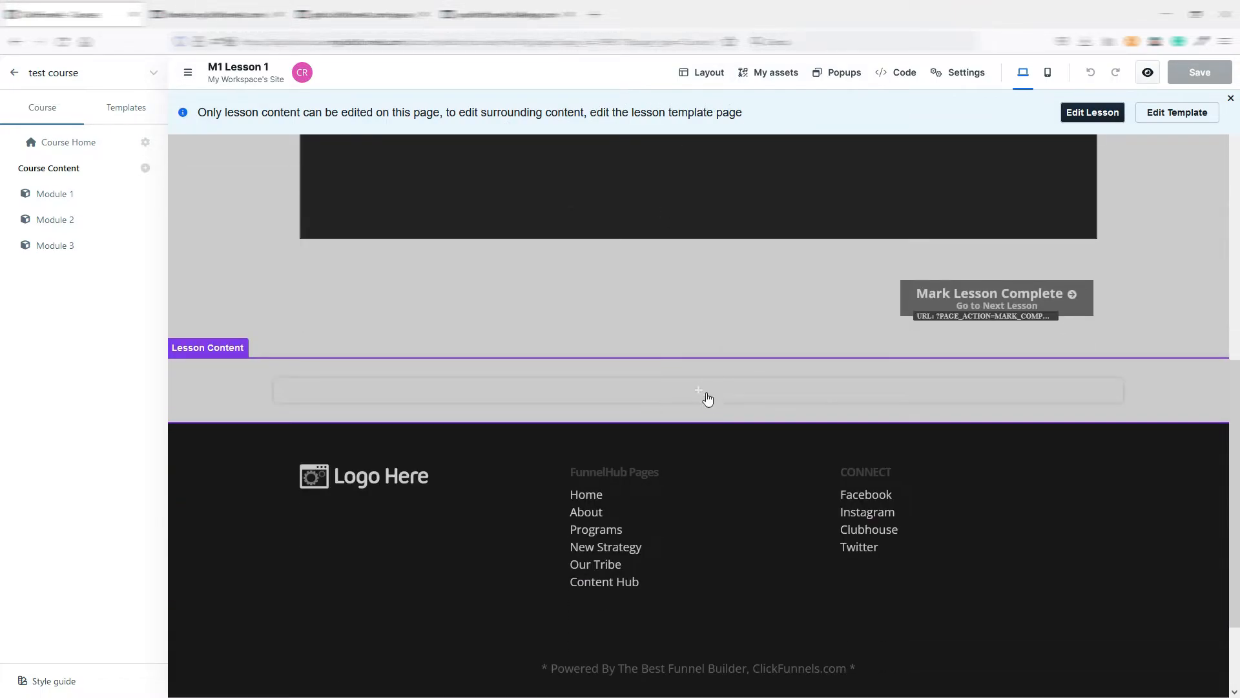
left_click(699, 395)
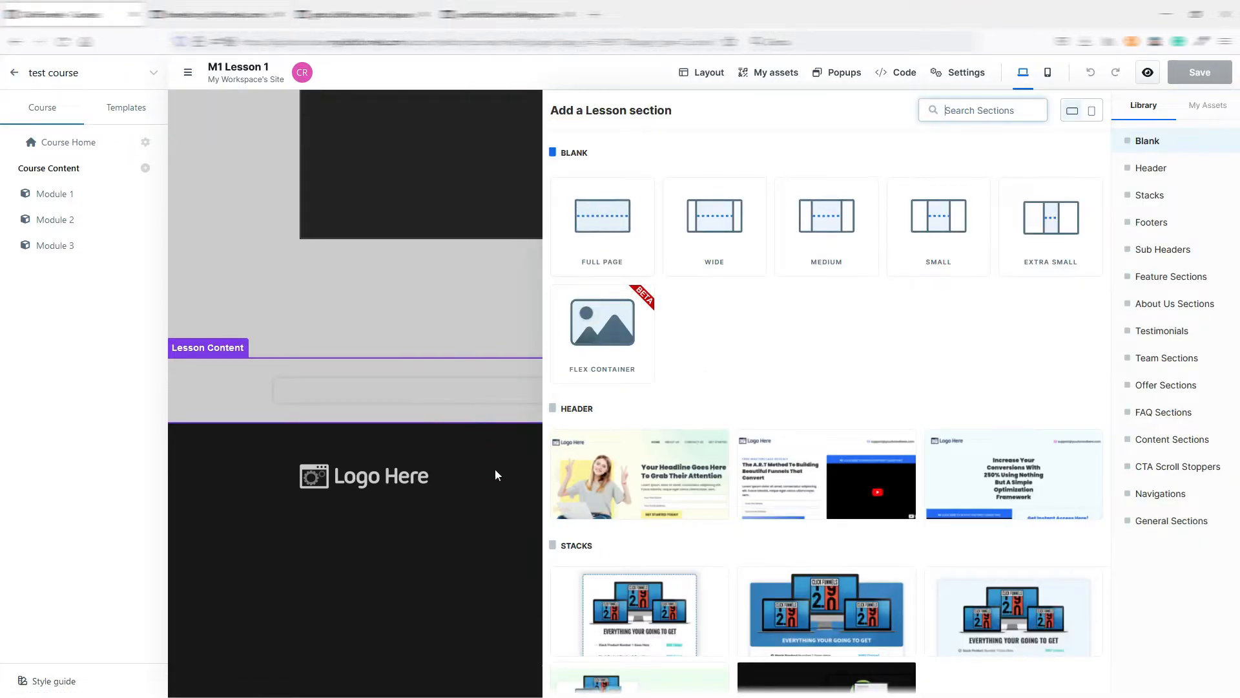
left_click(609, 221)
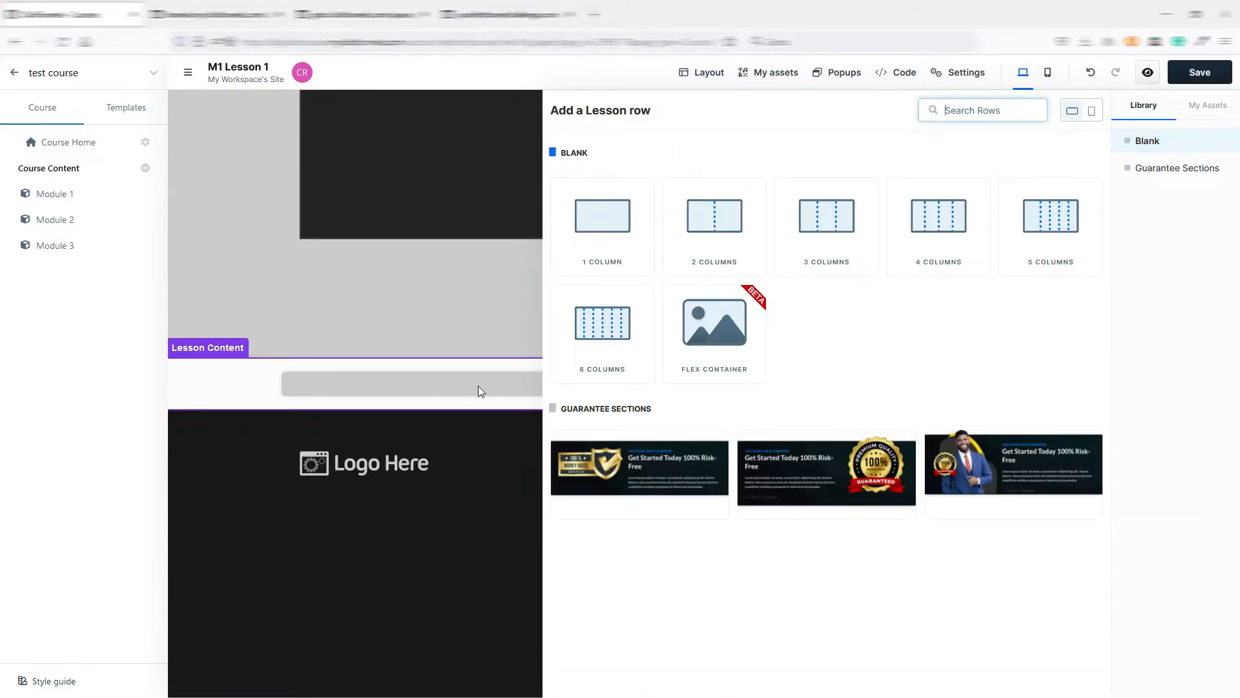
left_click(479, 387)
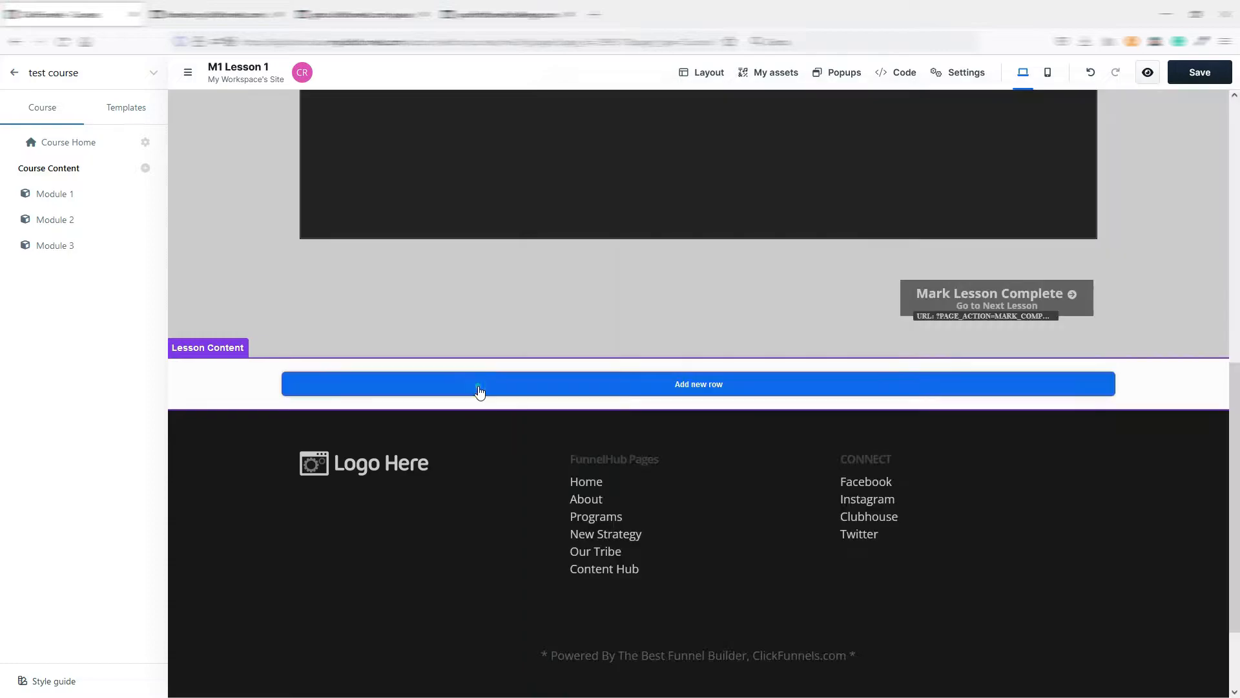
Step: Add a row to the lesson content area and look through the element library without adding an element
left_click(698, 387)
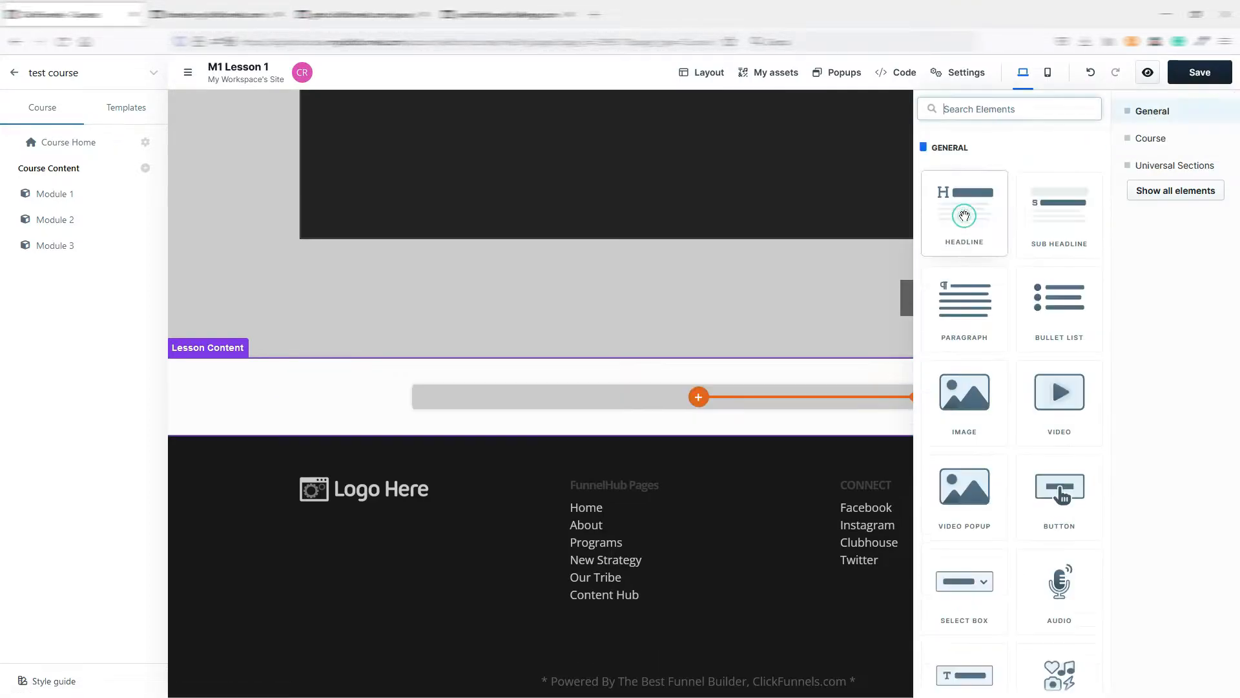
left_click(701, 398)
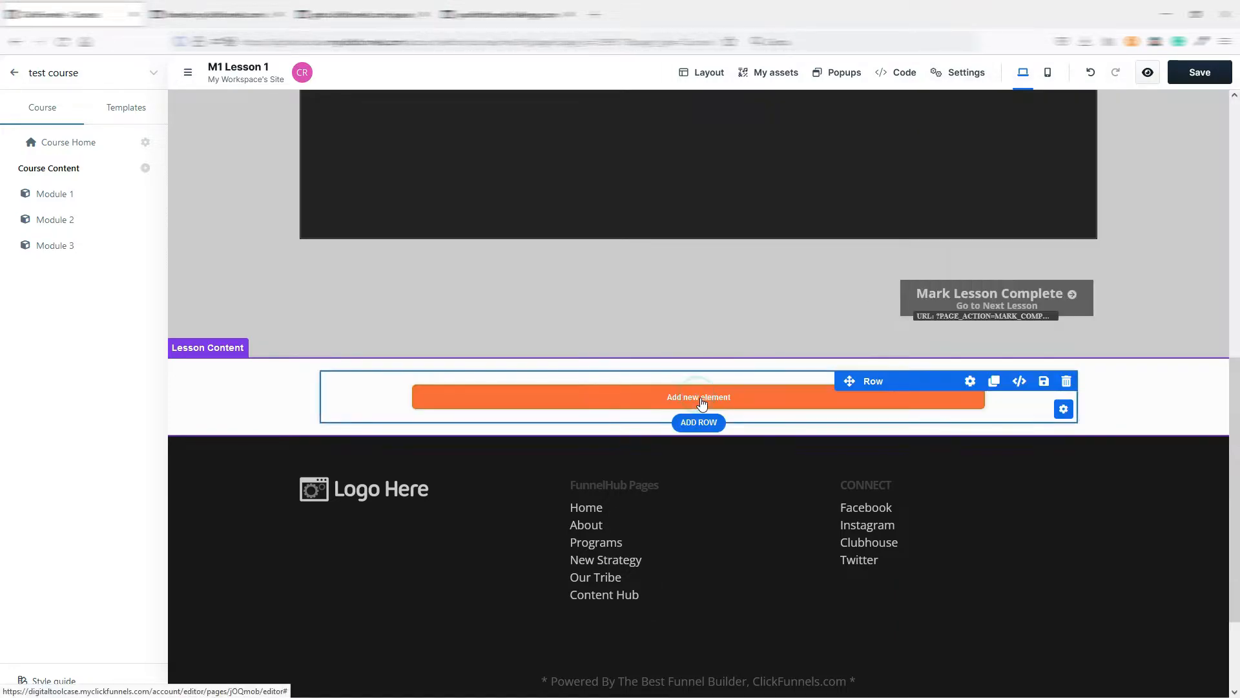
left_click(711, 398)
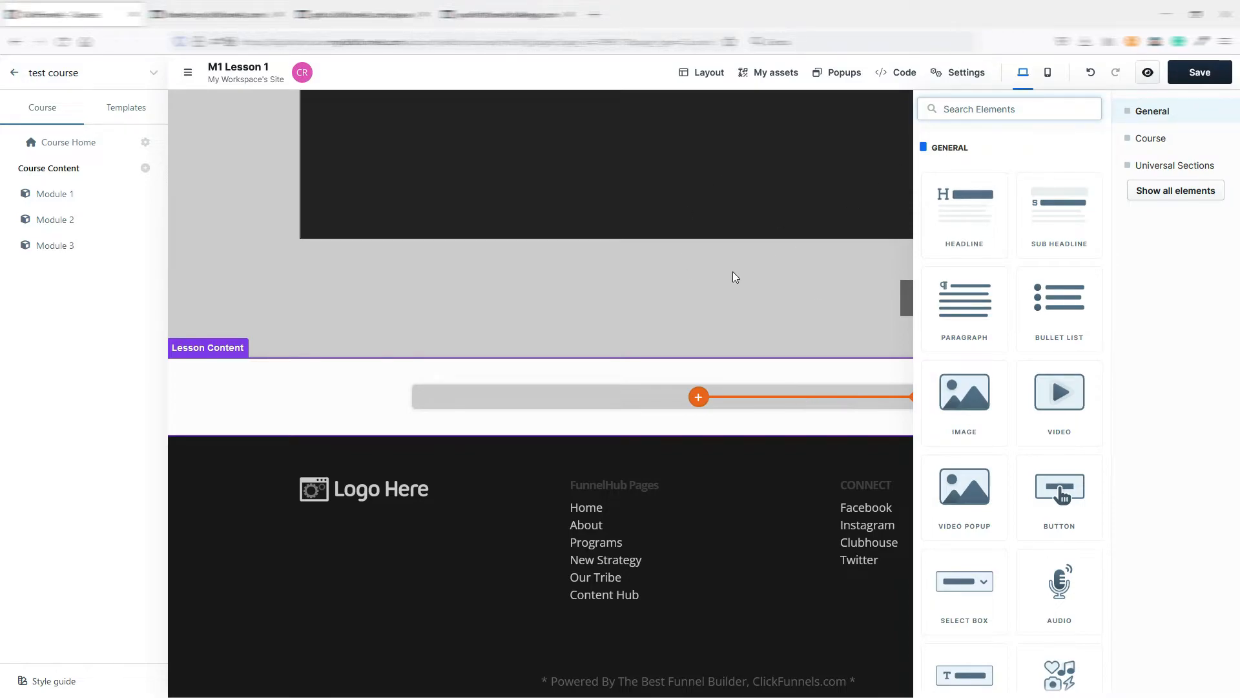
left_click(757, 279)
Step: Select the locked video area of M1 Lesson 1 and open the lesson's template page for editing
scroll(1034, 239, "up", 8)
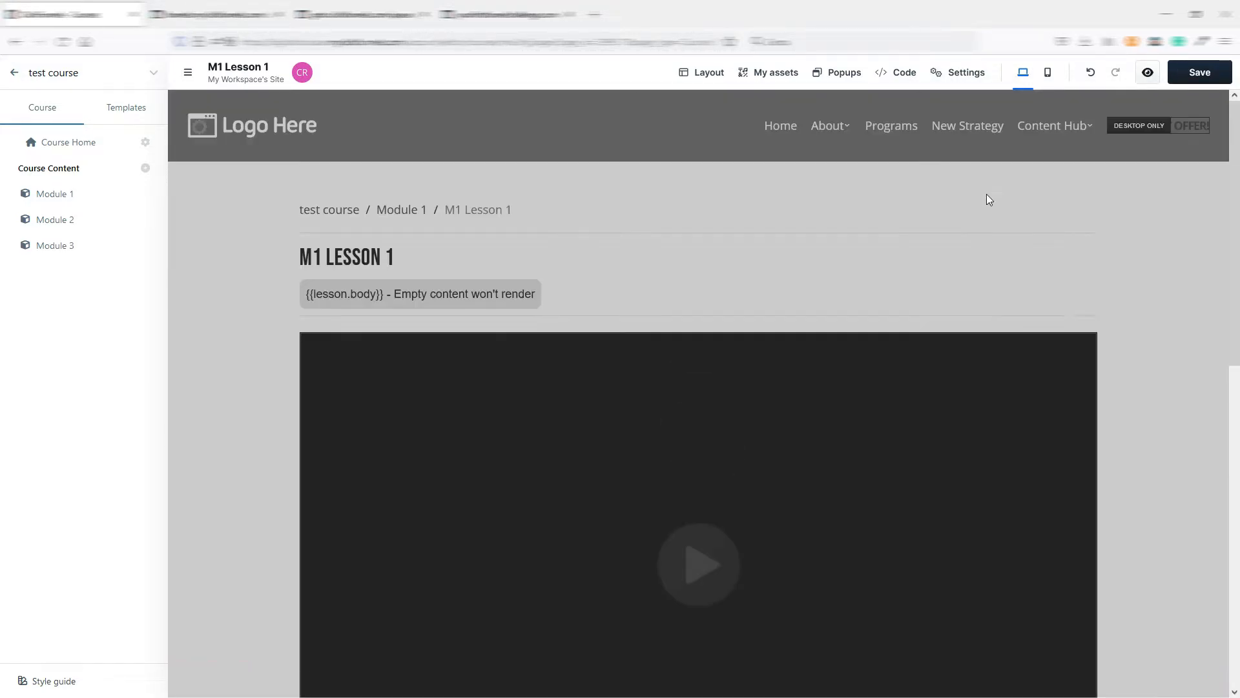
left_click(718, 426)
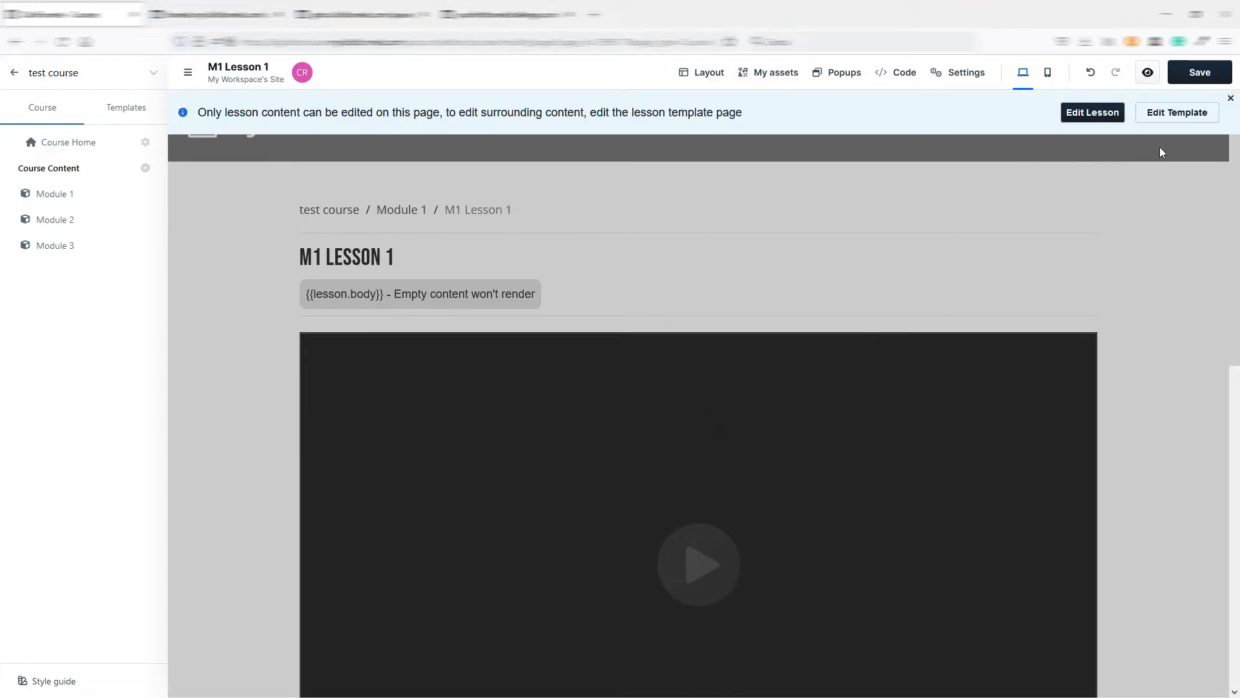
left_click(1176, 114)
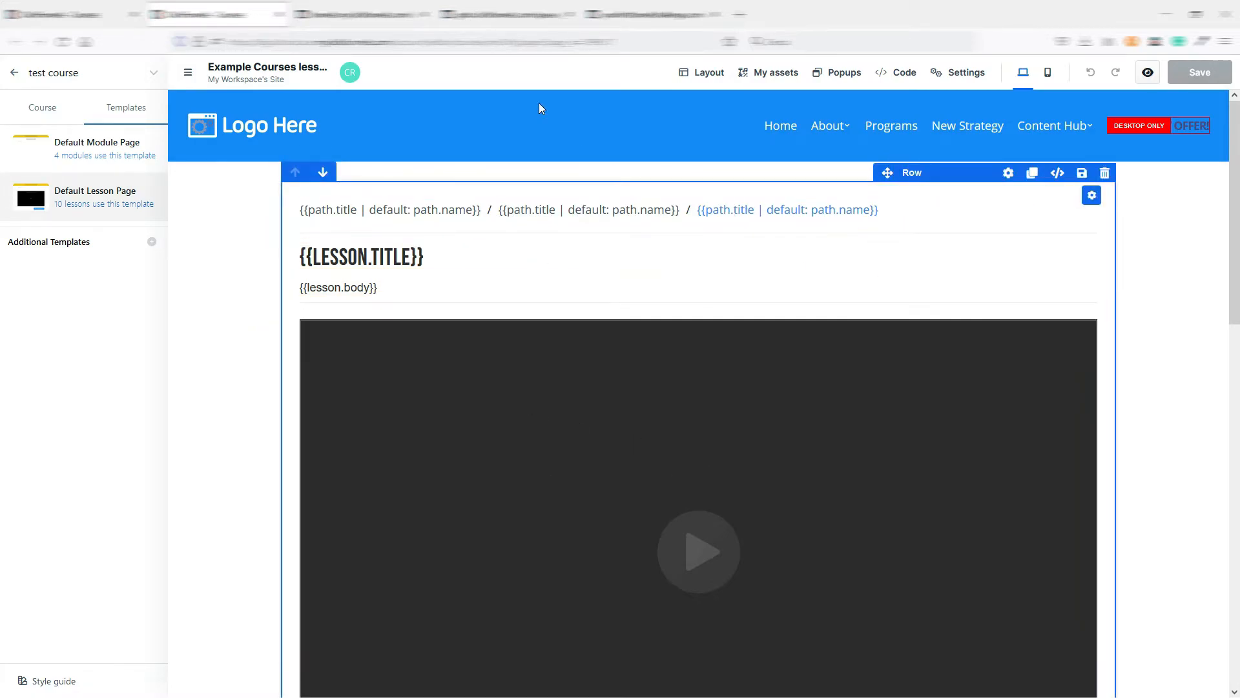
Step: Leave the course template editor and open the site's home page for customizing from the site overview
left_click(15, 75)
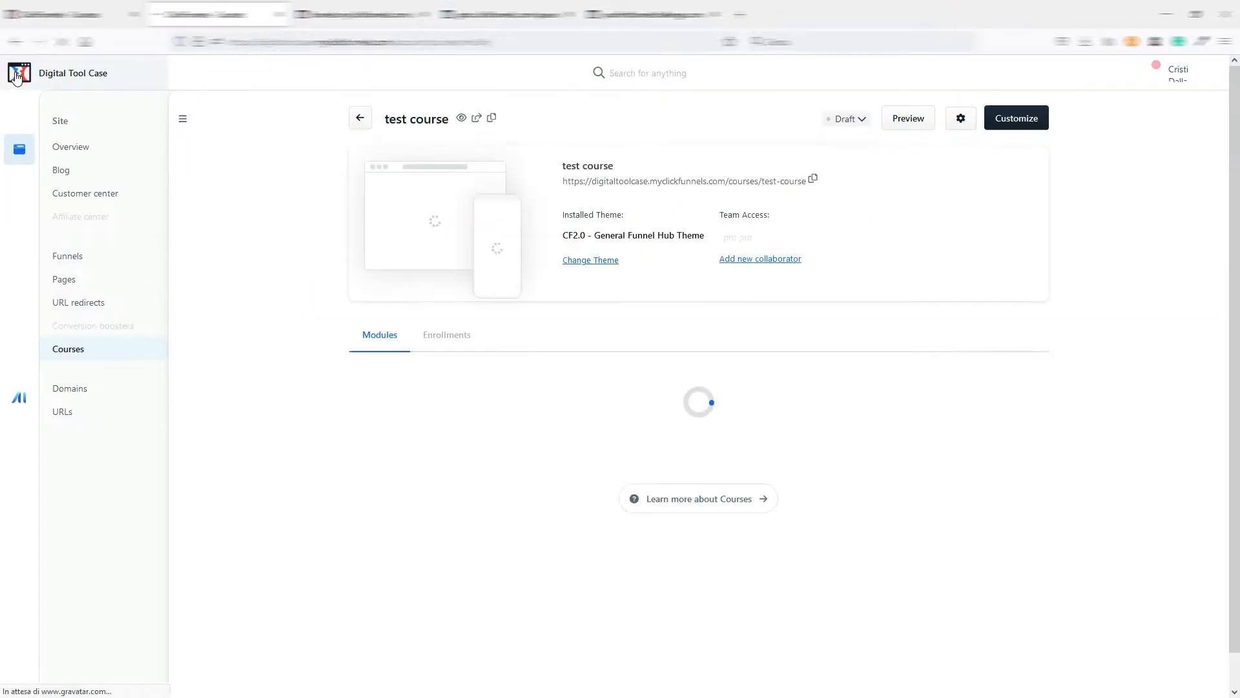
left_click(72, 149)
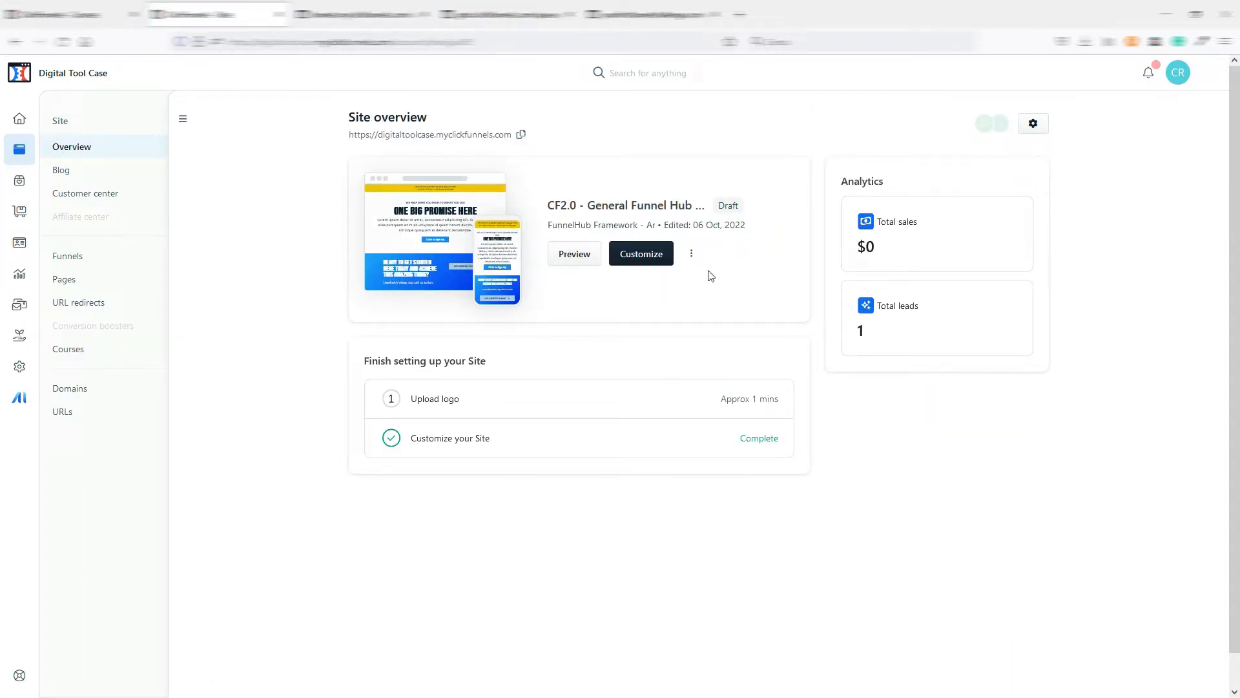
left_click(640, 257)
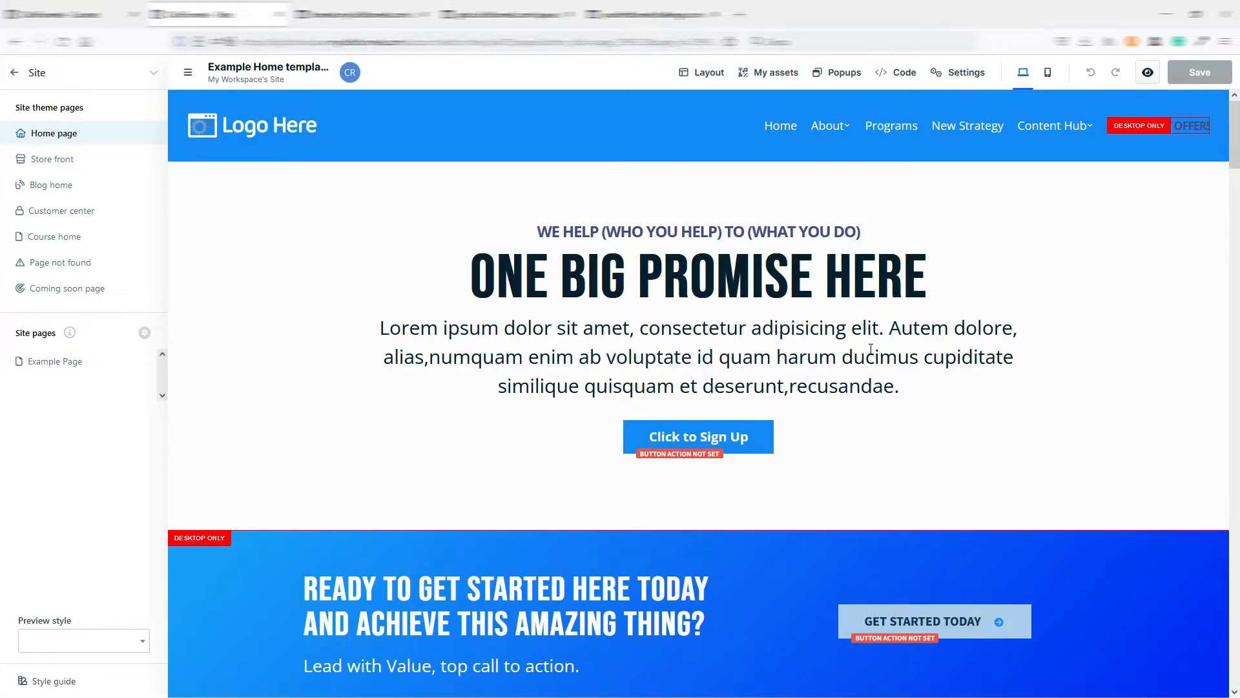
Step: Open the home page's navigation section for editing, discard it, and open the hero section with the main headline instead
mouse_move(871, 346)
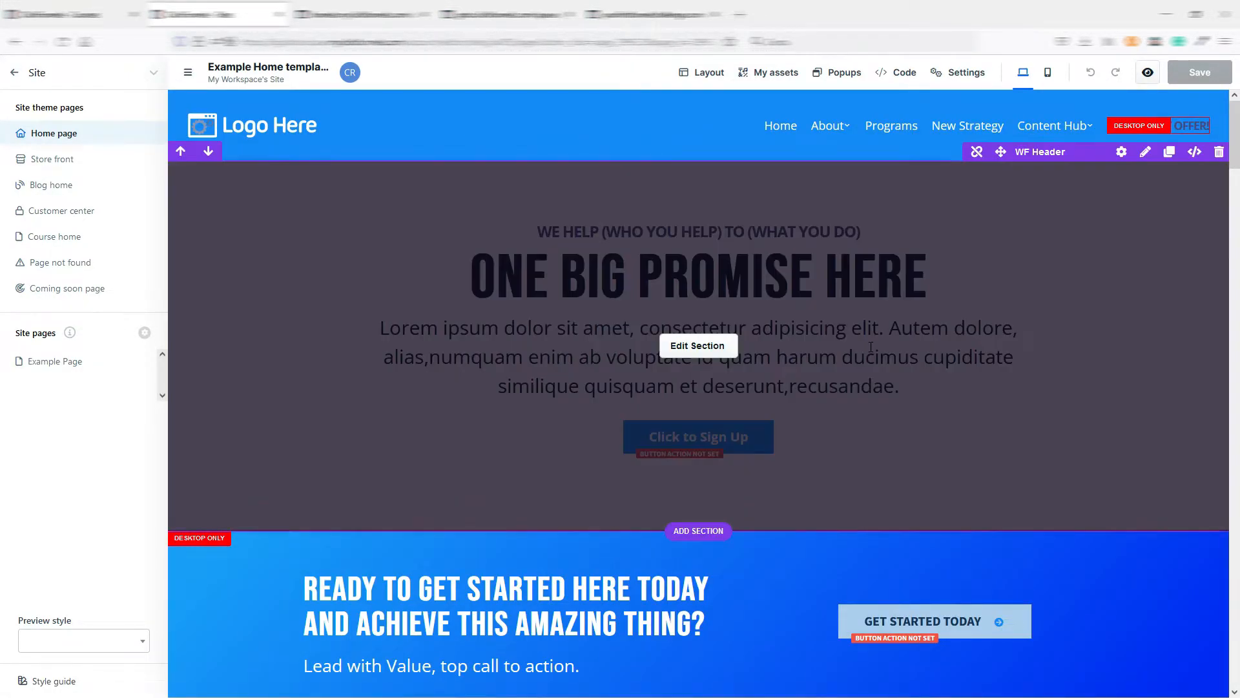
mouse_move(851, 117)
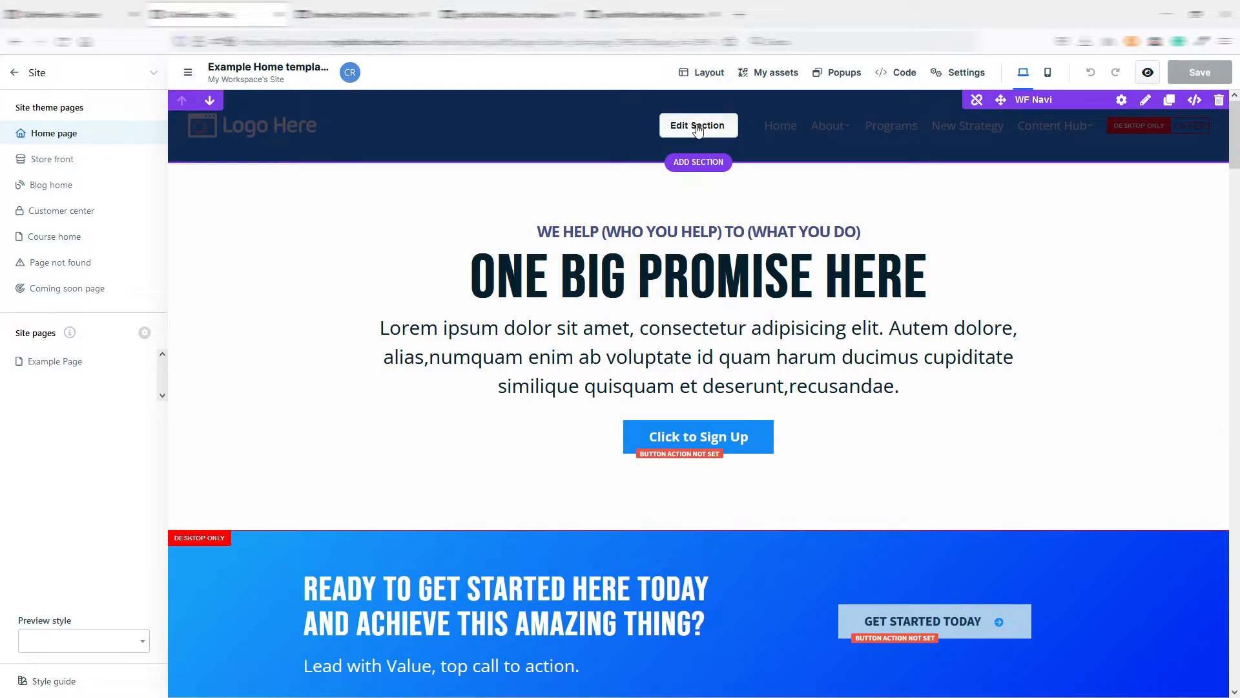
left_click(691, 129)
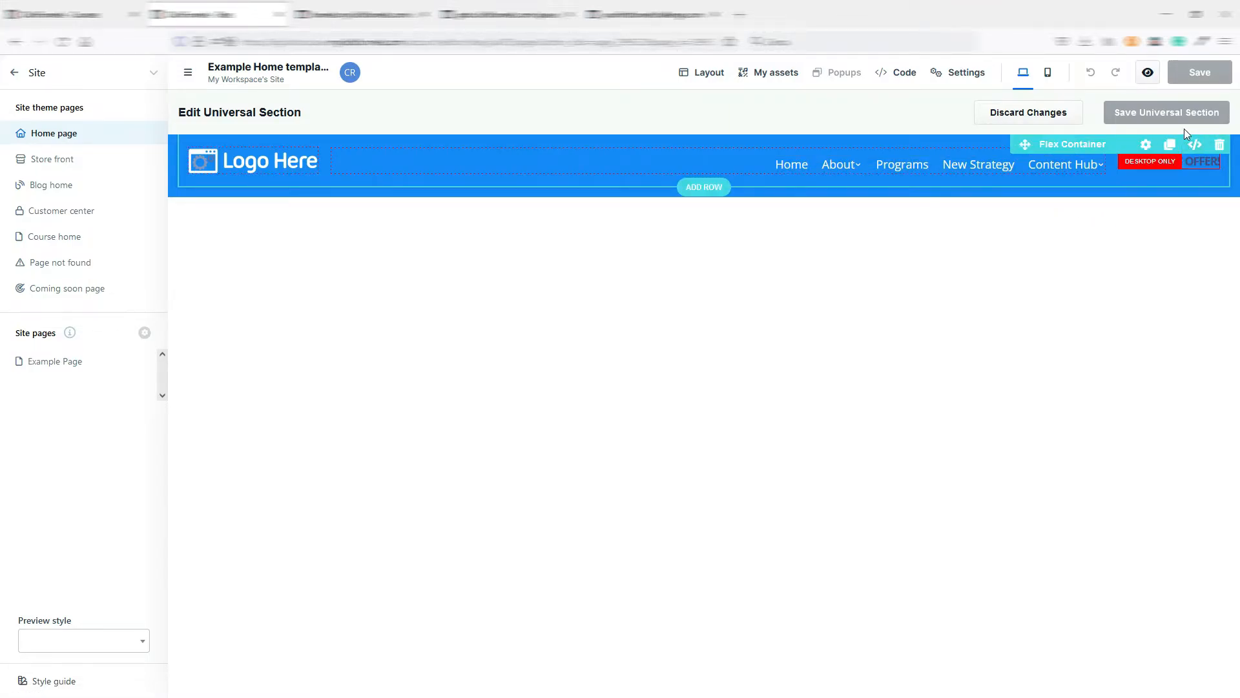
left_click(1019, 117)
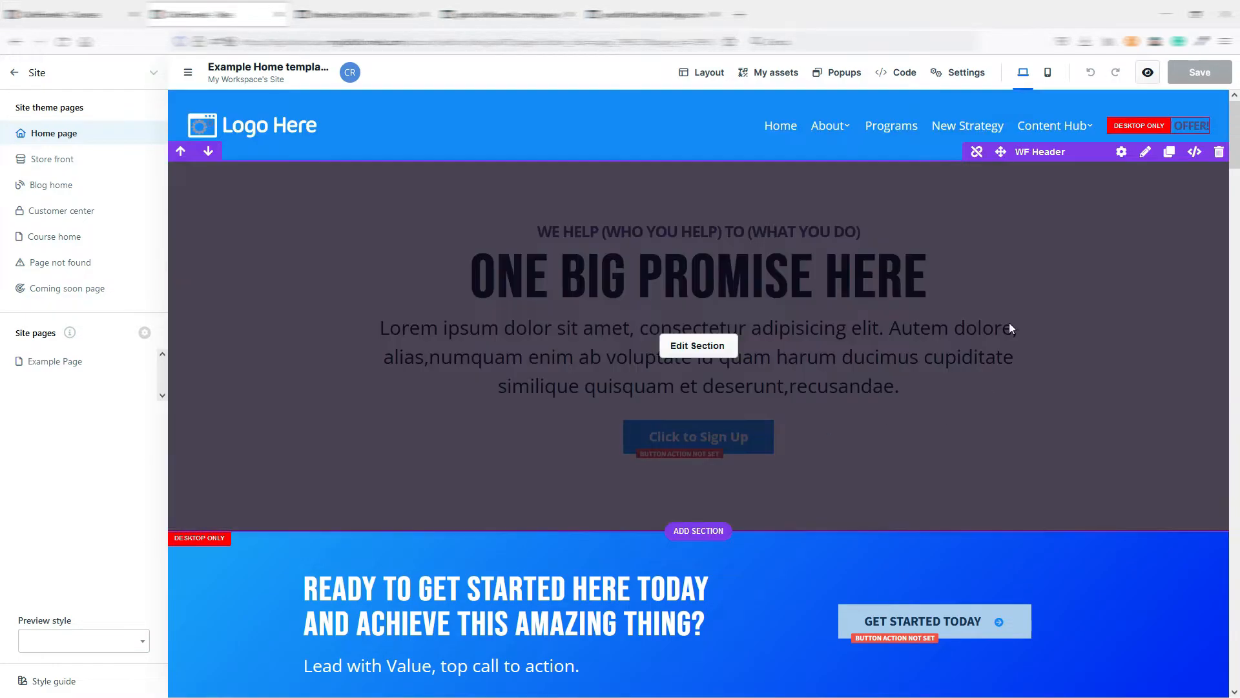
left_click(689, 352)
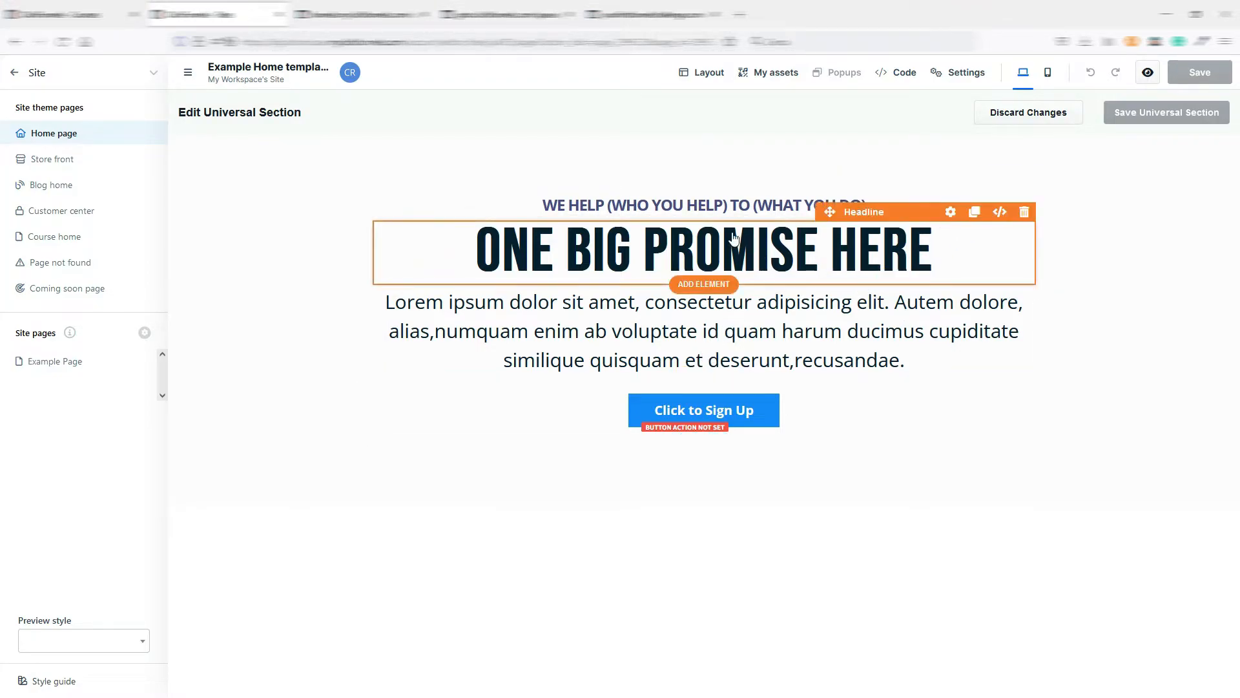
Step: Try inserting the word "FIRST" before "PROMISE" in the hero section's headline
left_click(851, 252)
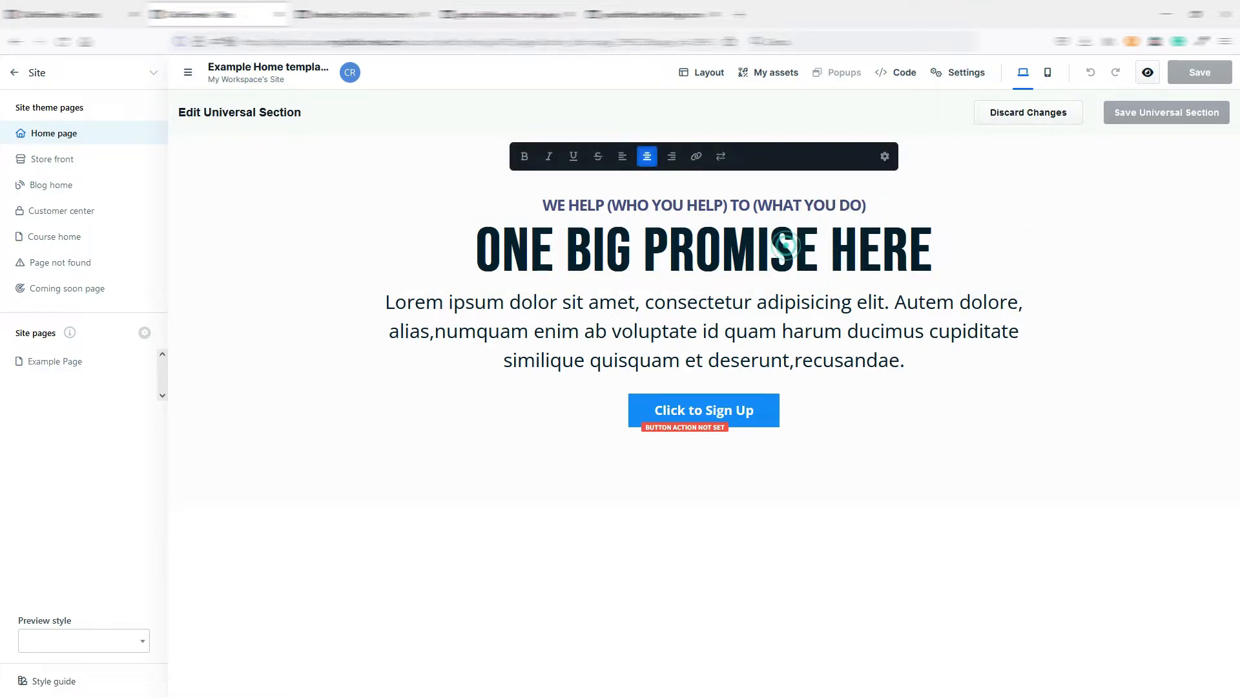
left_click_drag(825, 244, 643, 248)
left_click(643, 248)
type("FIR")
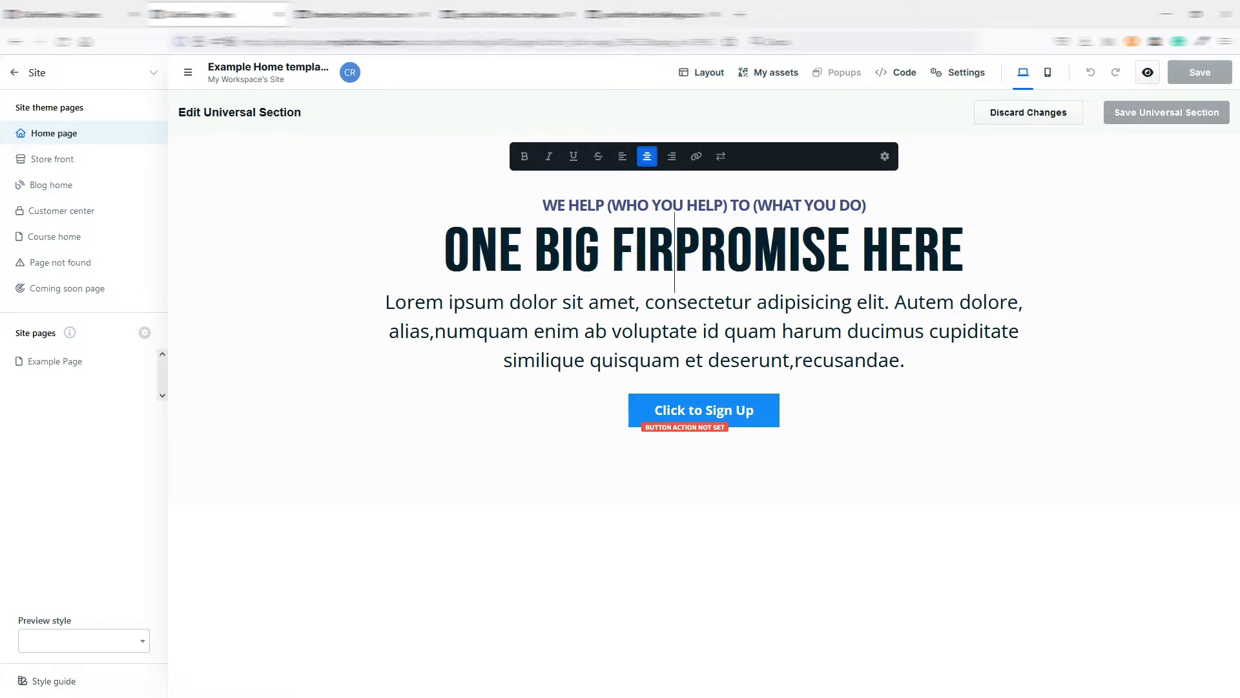
type("ST")
left_click(829, 236)
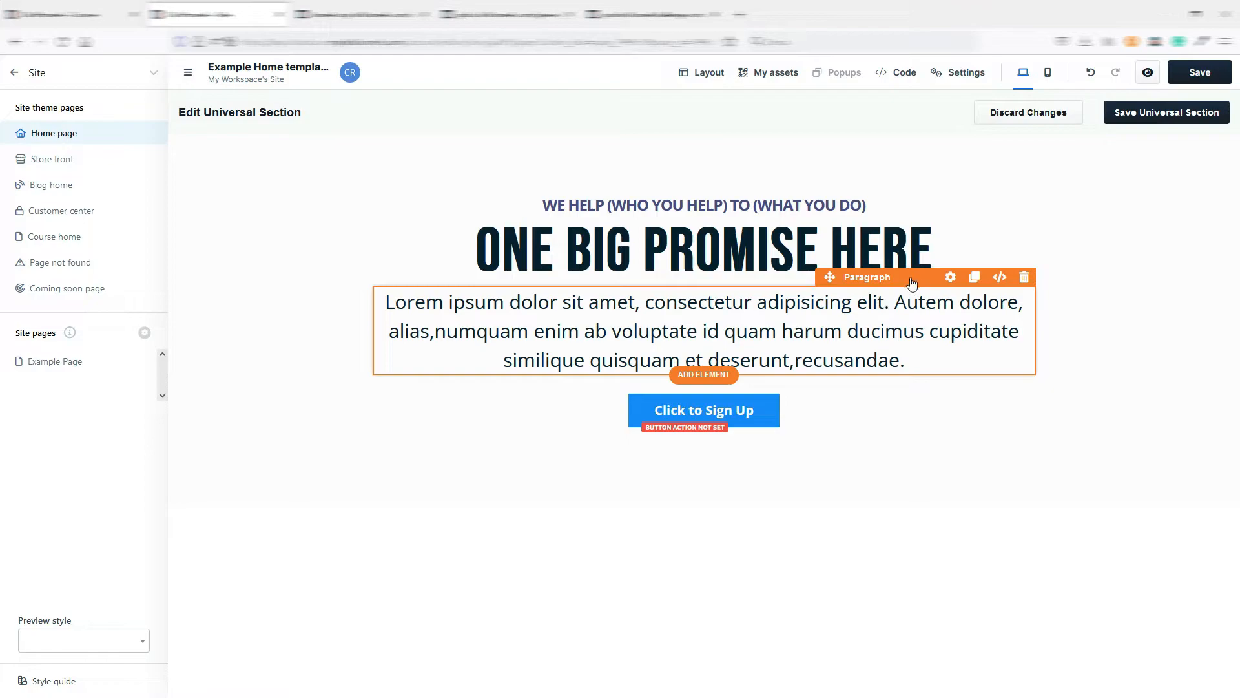
Step: Open the settings of the paragraph below the headline, try a 10% top margin and set it to 0%
left_click(951, 277)
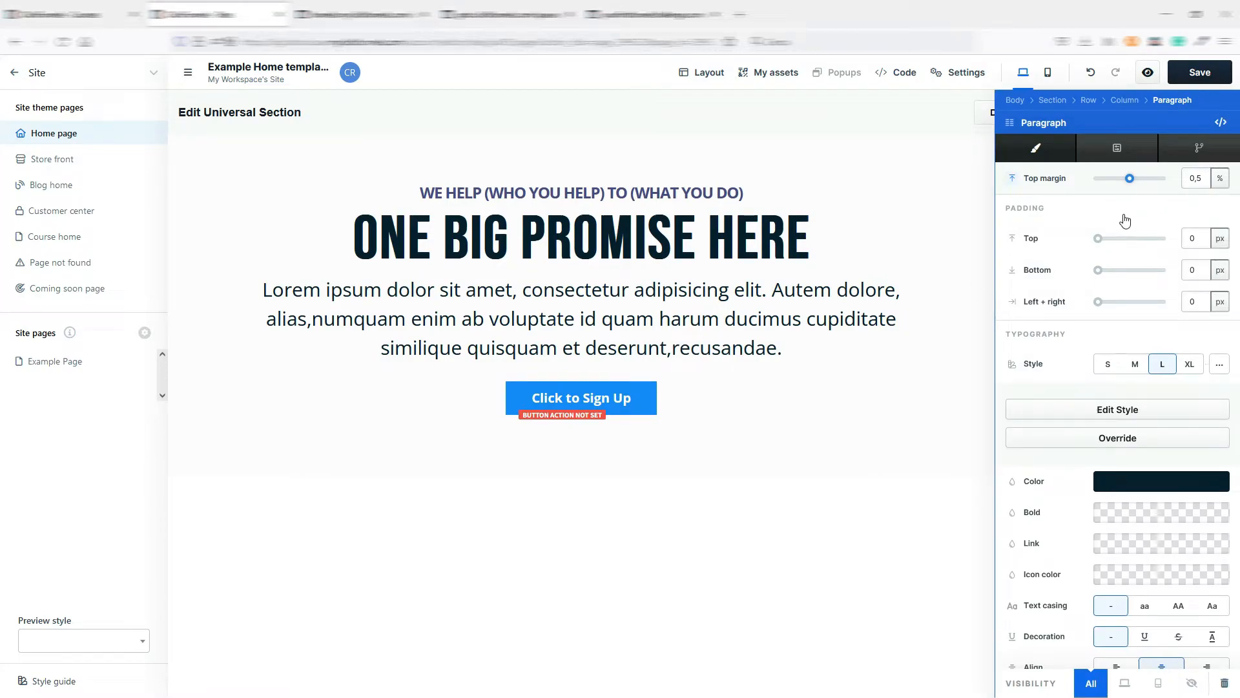
scroll(1126, 221, "down", 3)
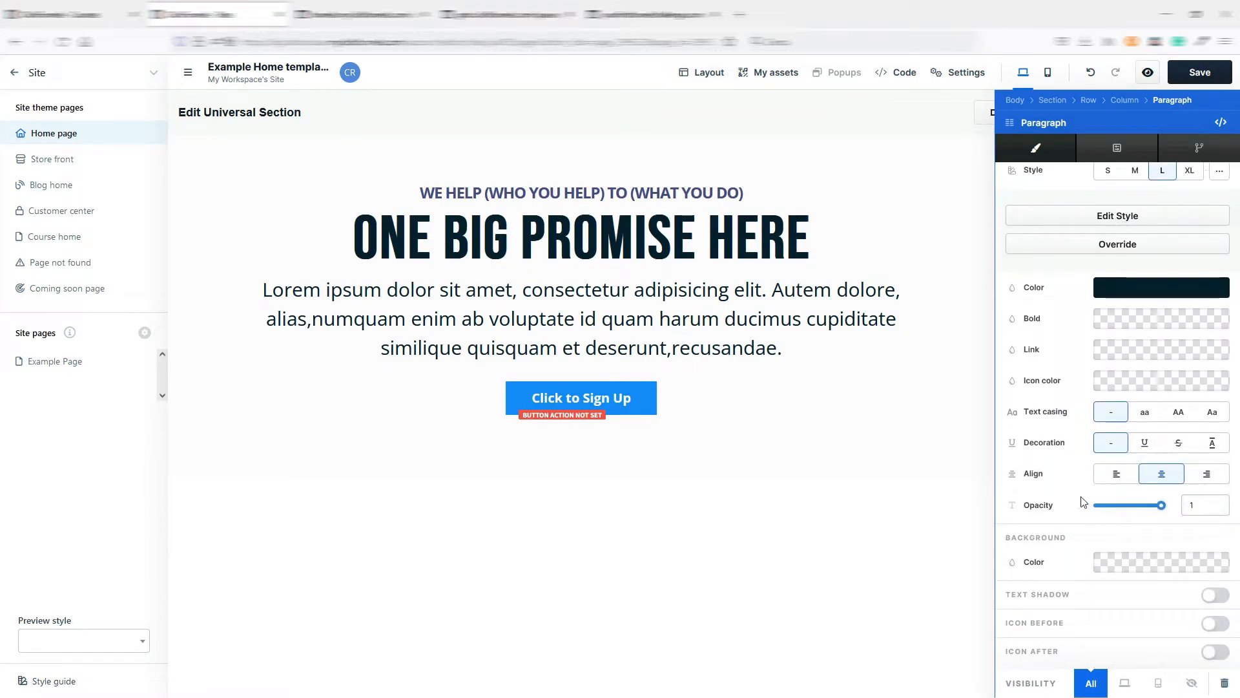
scroll(1067, 620, "up", 2)
scroll(1066, 620, "up", 1)
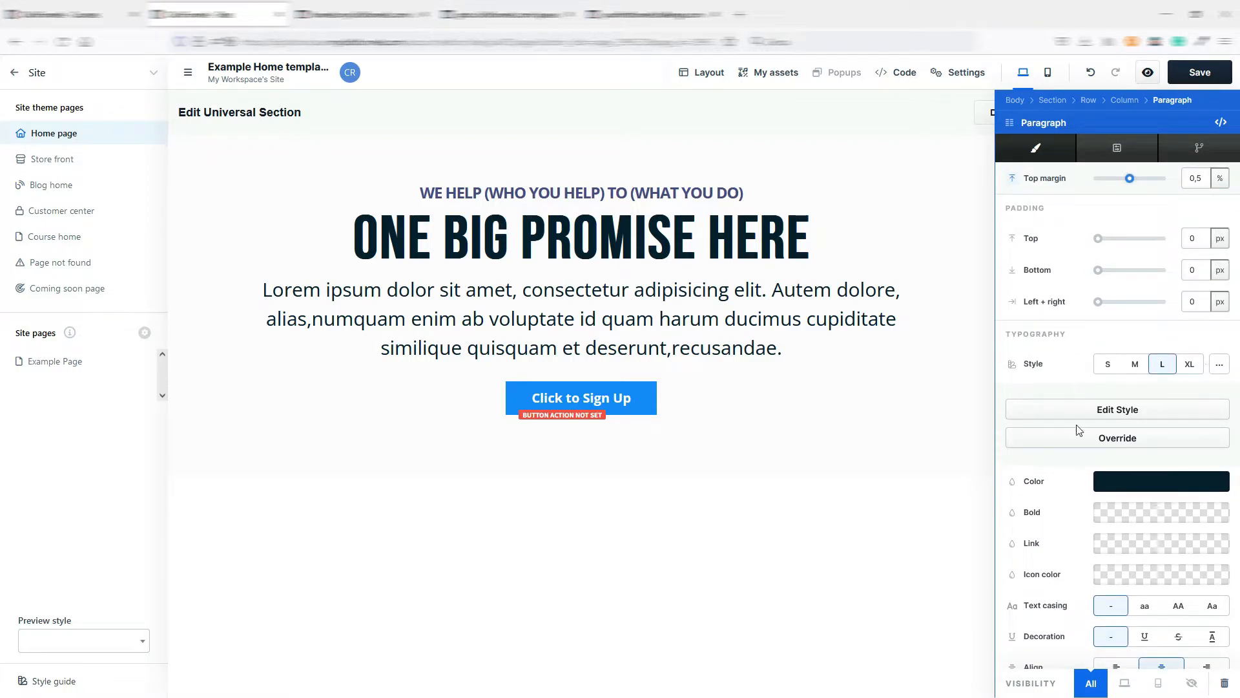
scroll(1078, 423, "down", 3)
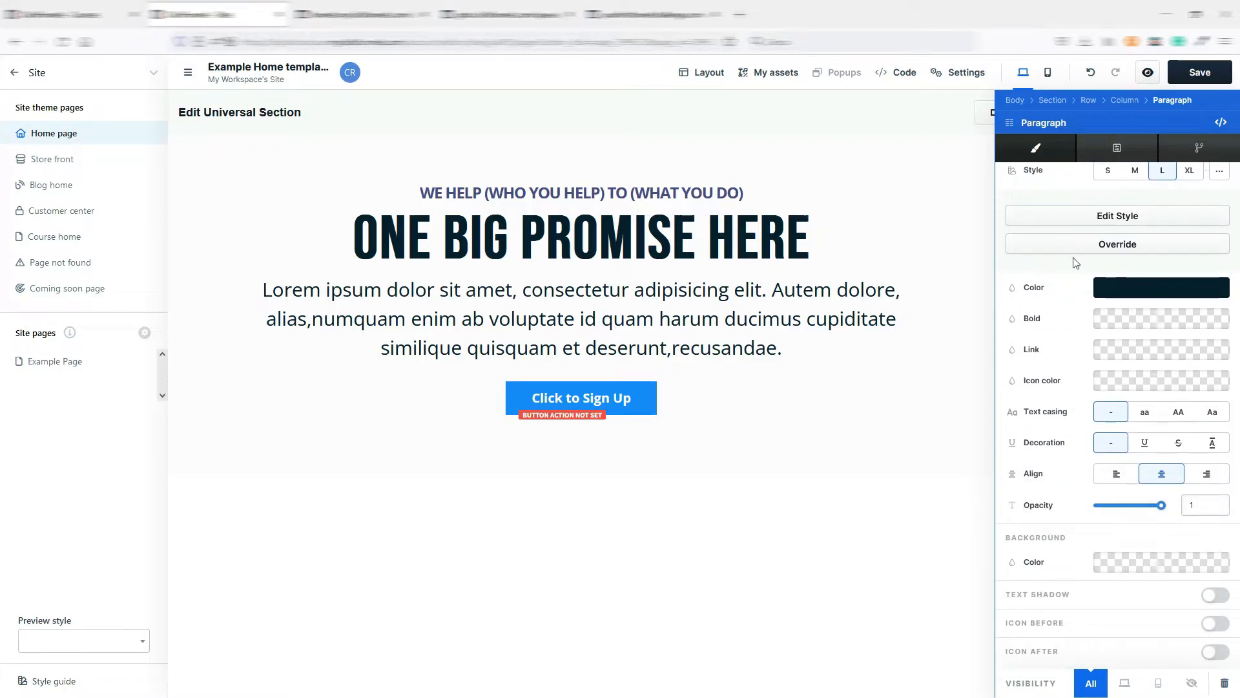
scroll(1077, 265, "up", 3)
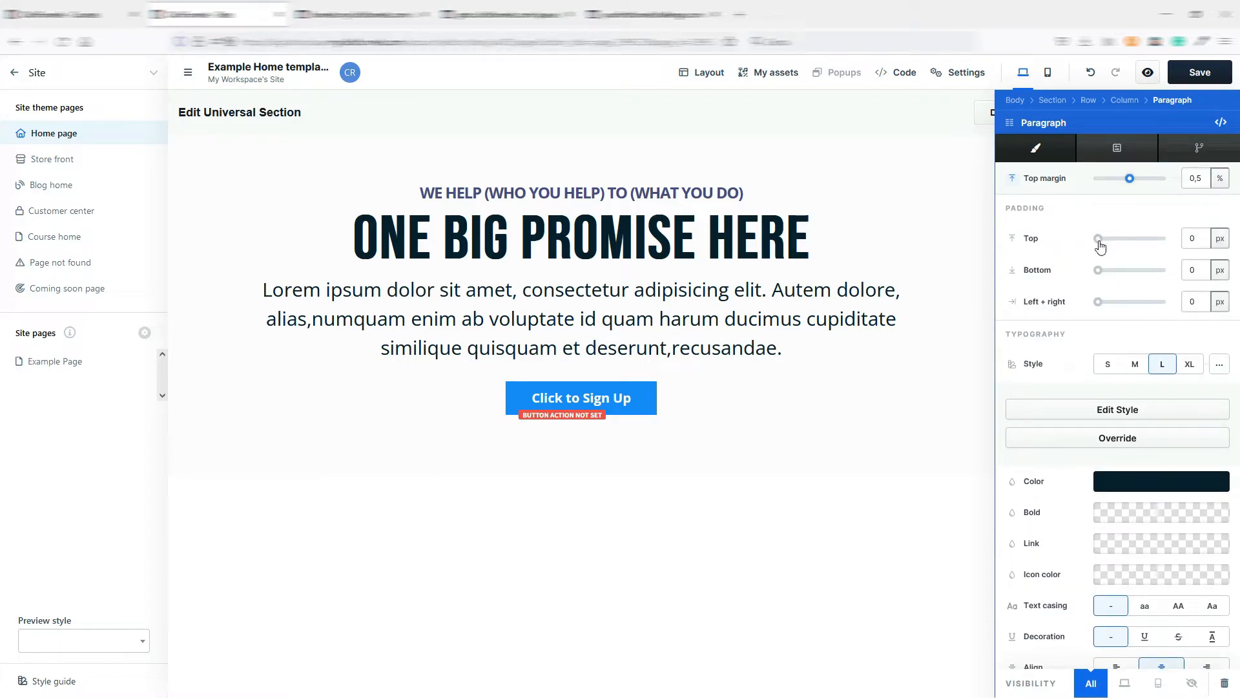
left_click_drag(1102, 244, 1078, 309)
left_click(1133, 179)
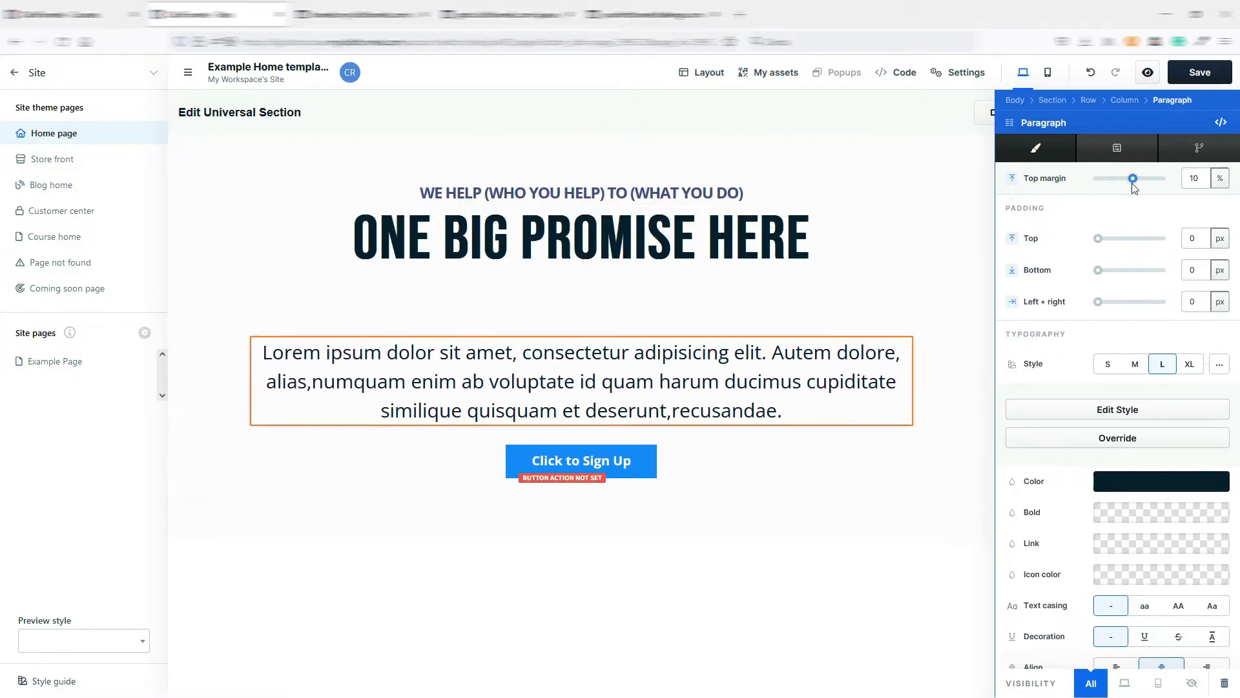
left_click_drag(1133, 184, 1131, 187)
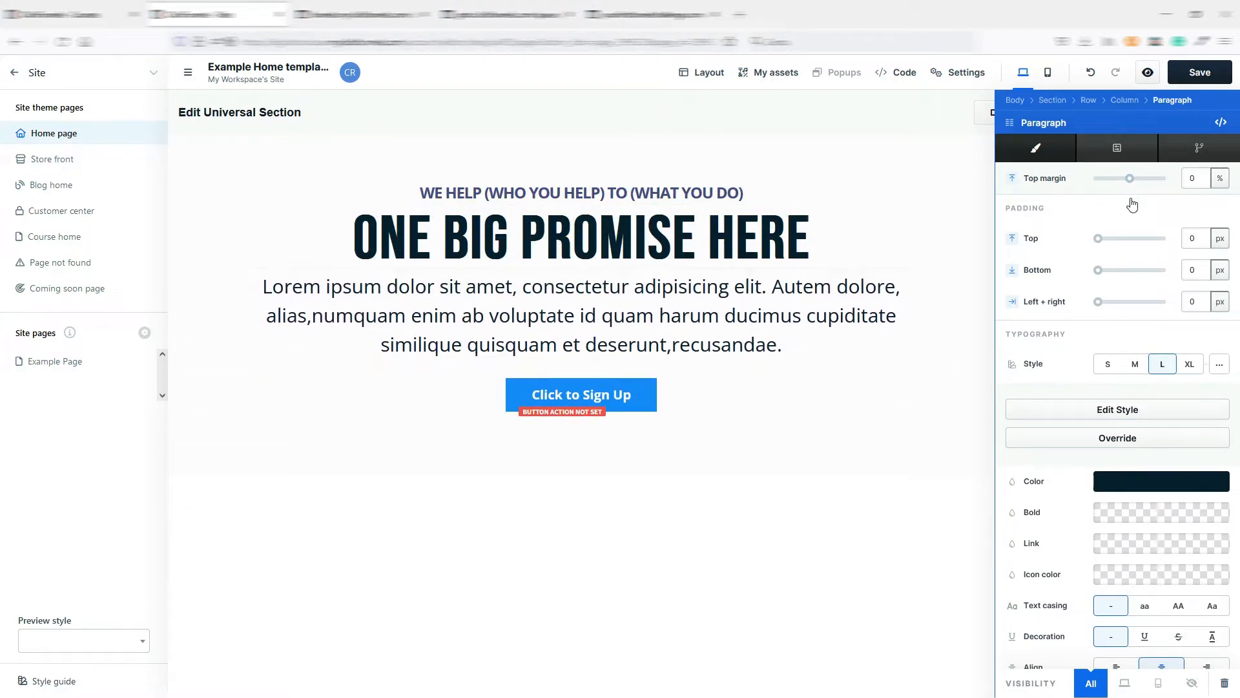
Step: Compare the S, M, L and XL typography styles on the paragraph and apply M
left_click(1135, 368)
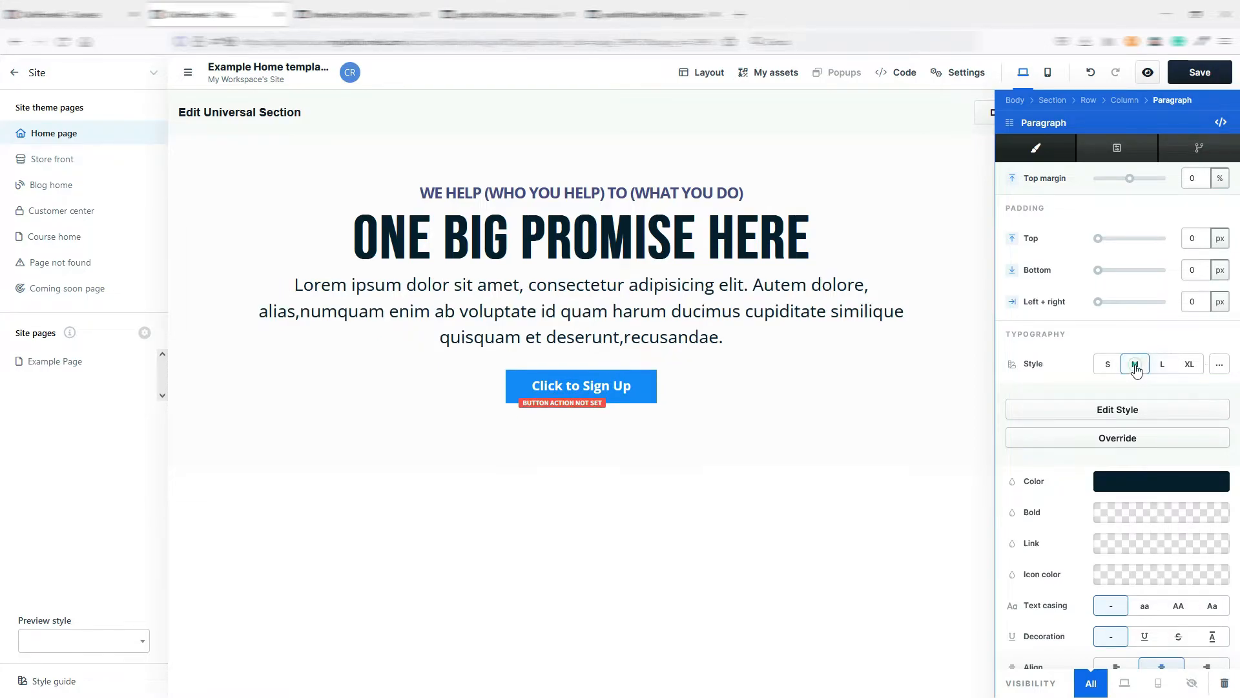
left_click(1107, 364)
left_click(1135, 367)
left_click(1162, 365)
left_click(1189, 365)
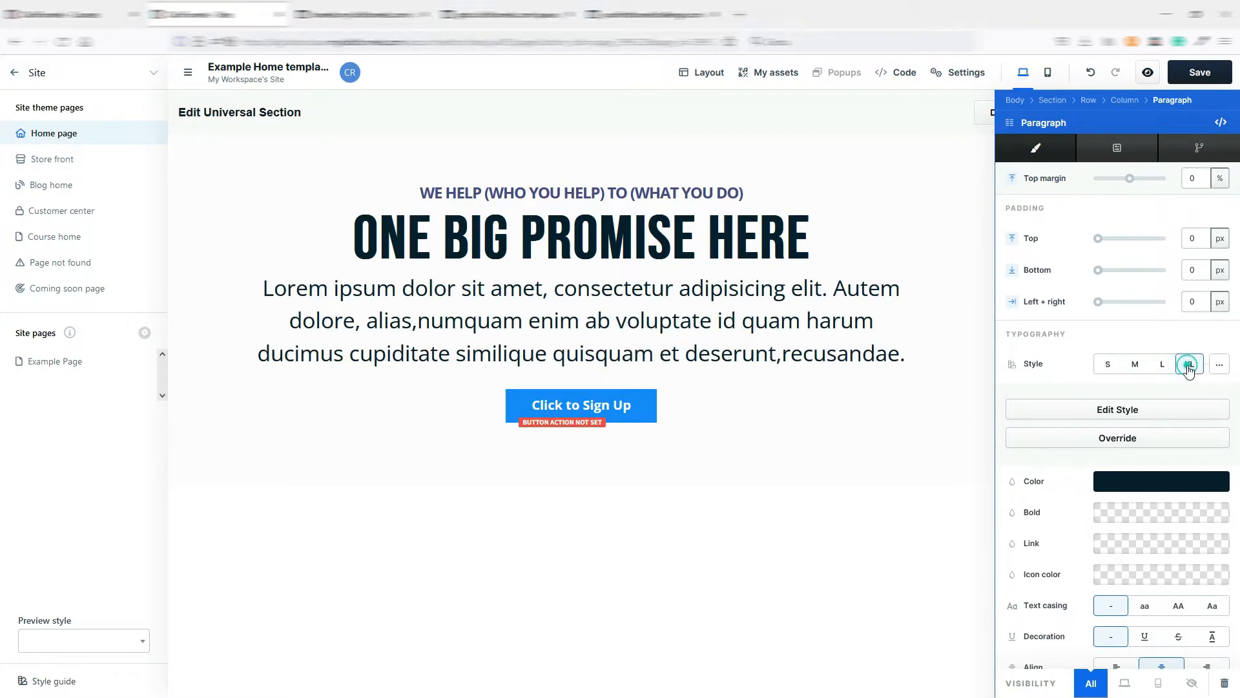
left_click(1135, 365)
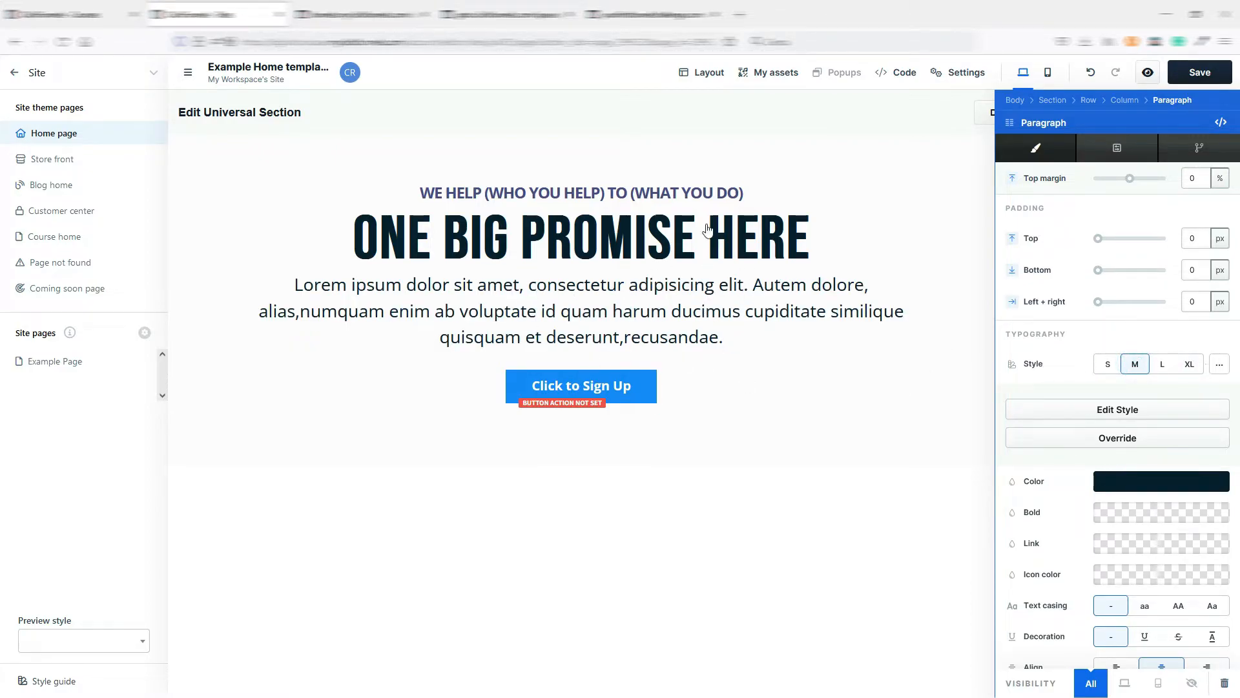
Step: Show the paragraph's detailed typography settings and set its text color to blue #098ae9
left_click(1218, 366)
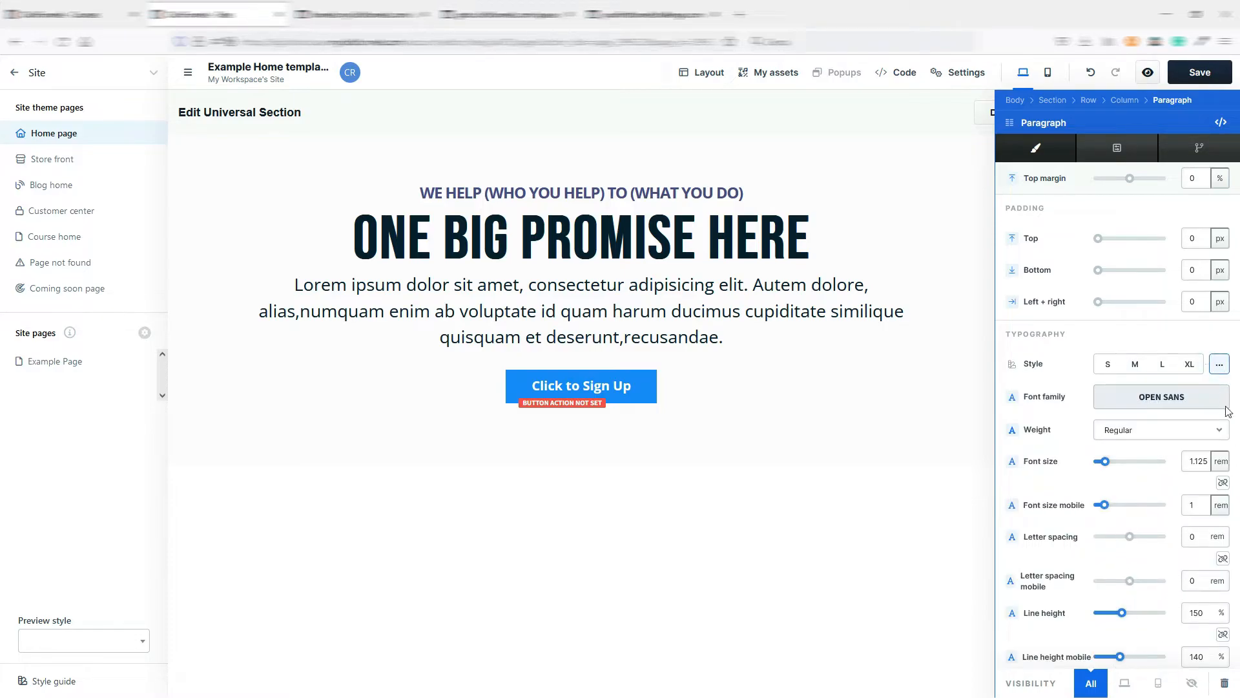
scroll(1069, 387, "down", 6)
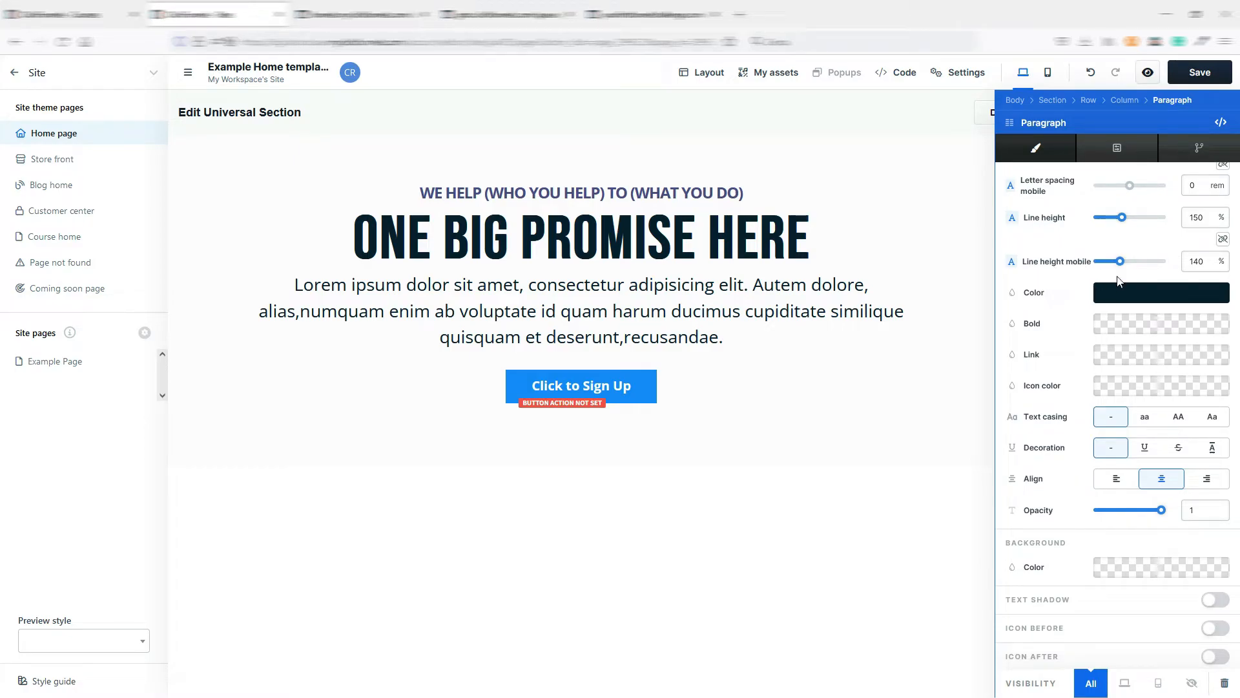
left_click(1146, 299)
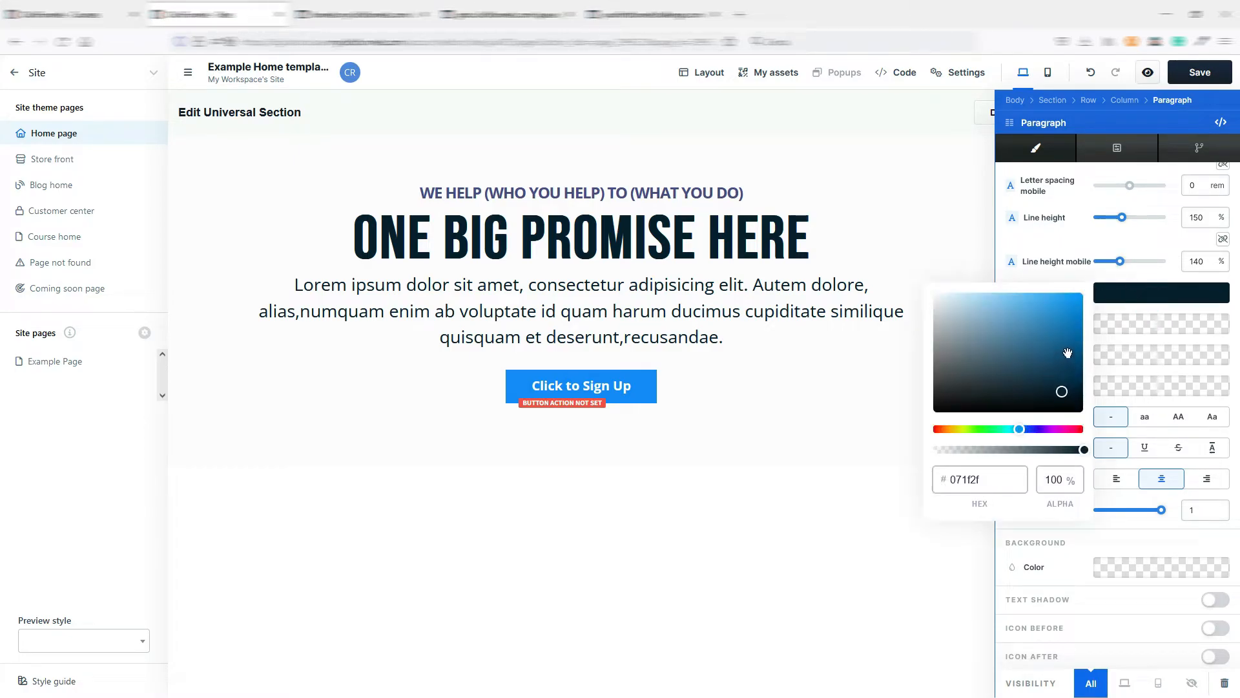
left_click_drag(1068, 354, 1078, 305)
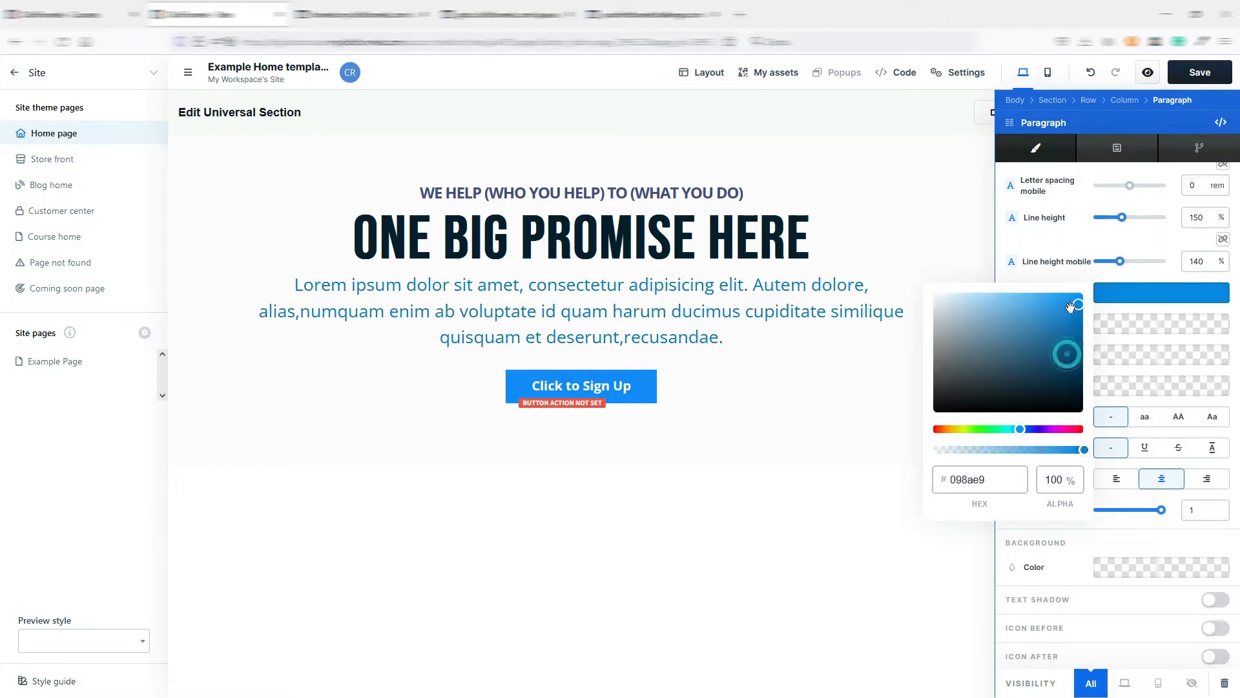
left_click(1124, 527)
Step: Enable a text shadow and a leading icon for the paragraph with their default settings
scroll(1123, 501, "down", 2)
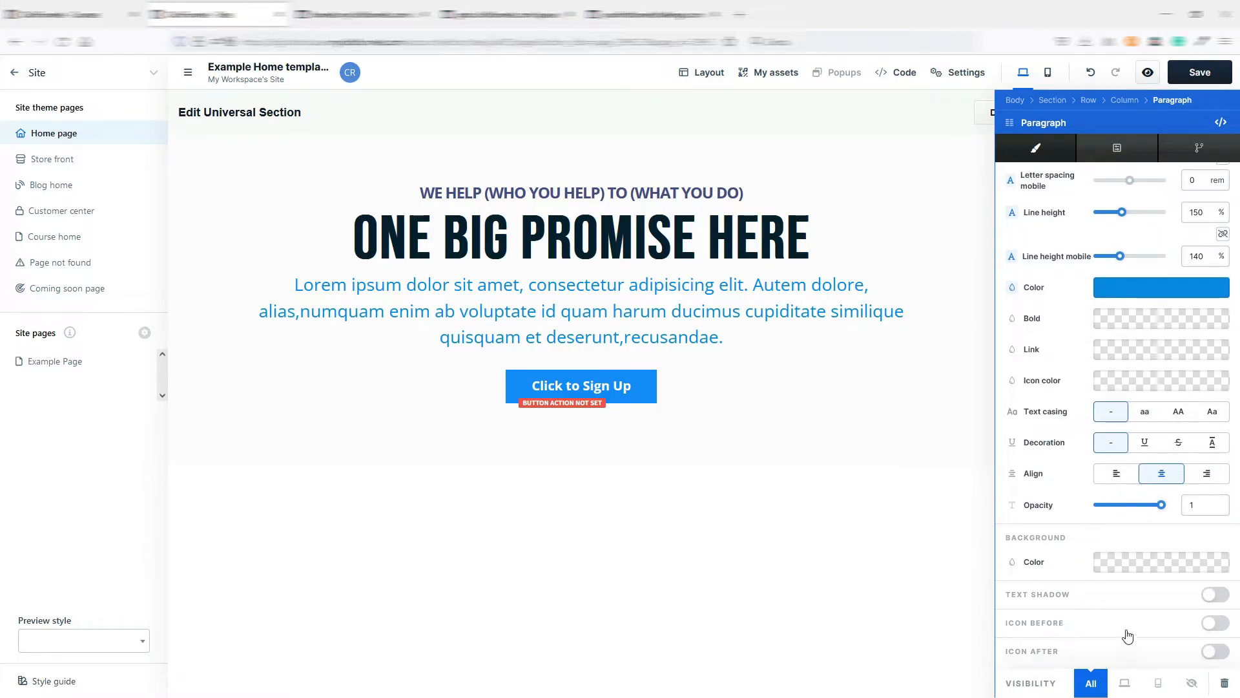
left_click(1213, 596)
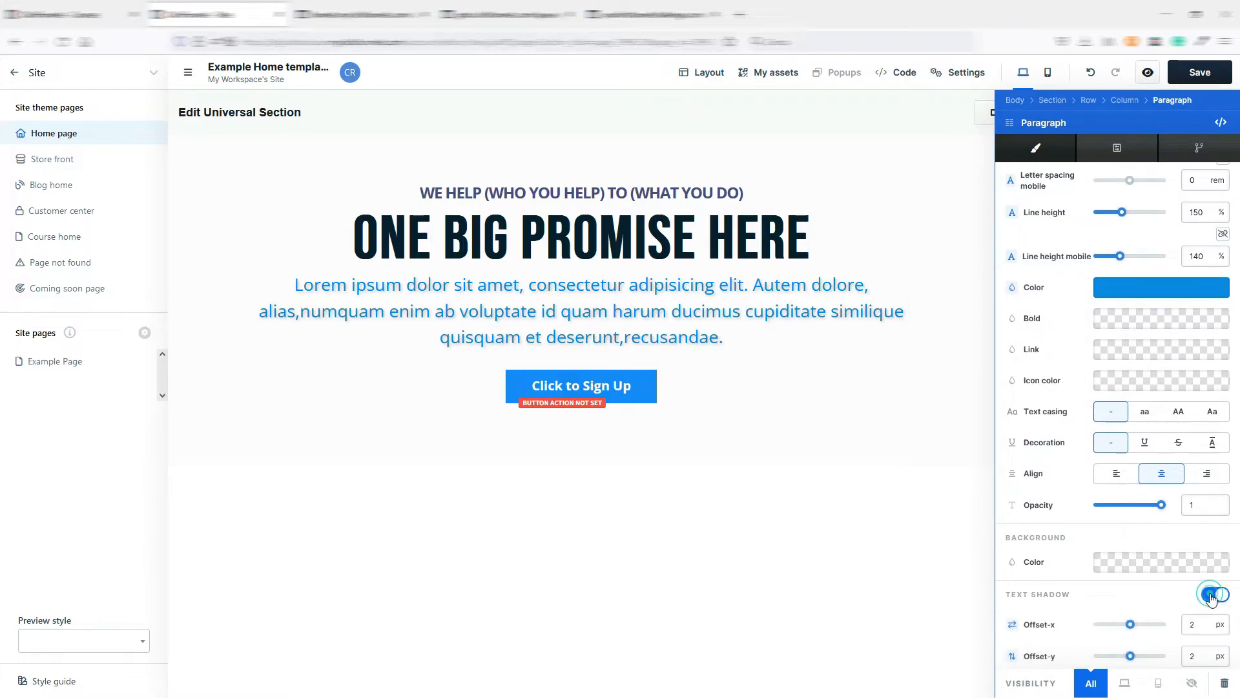
scroll(1130, 575, "down", 2)
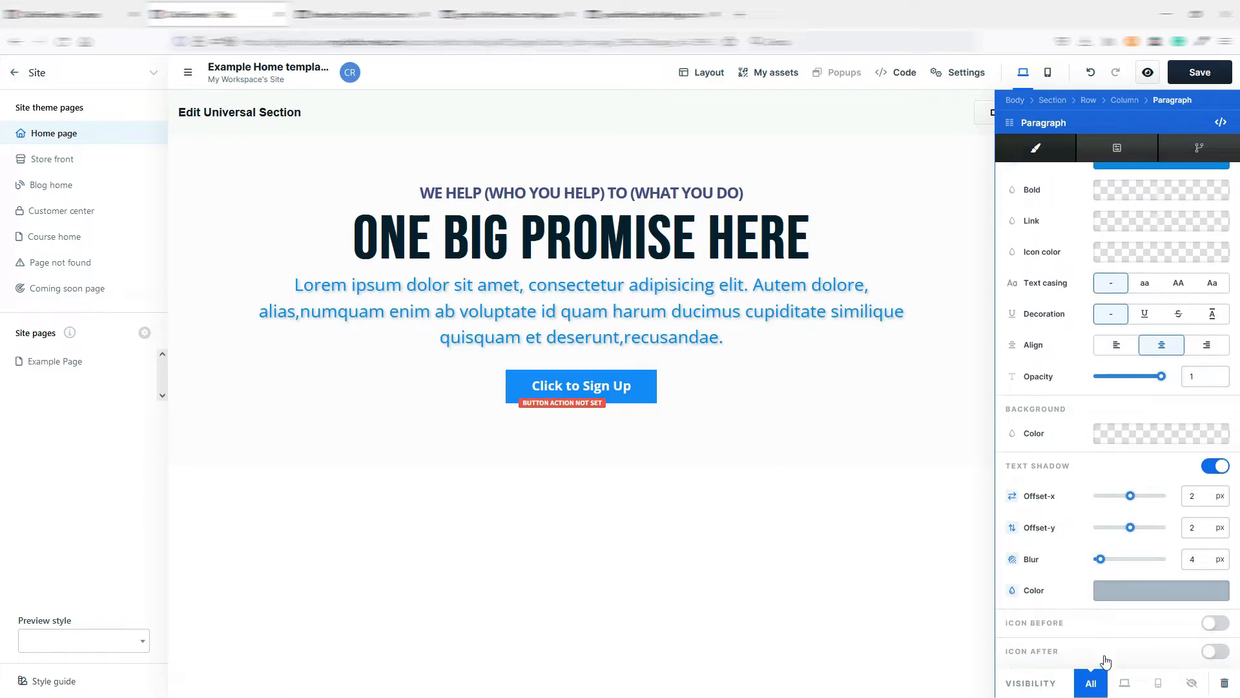
left_click(1214, 624)
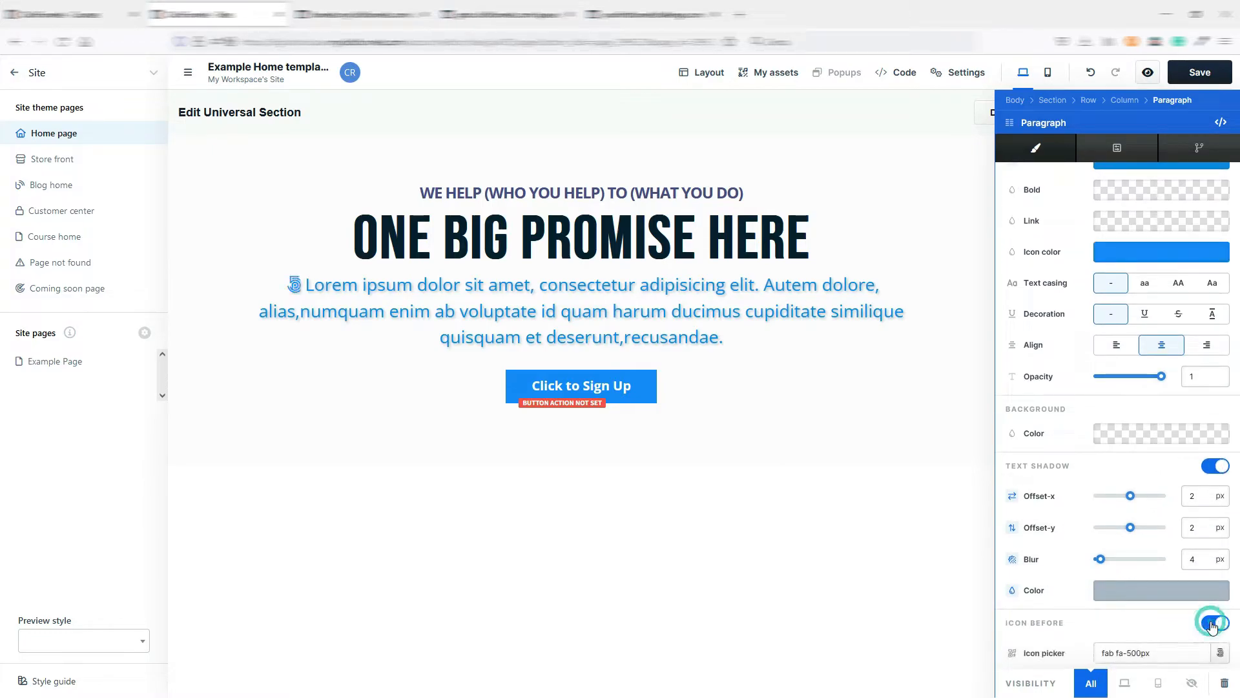
Step: Turn off the paragraph's leading icon and show its advanced settings
left_click(1214, 624)
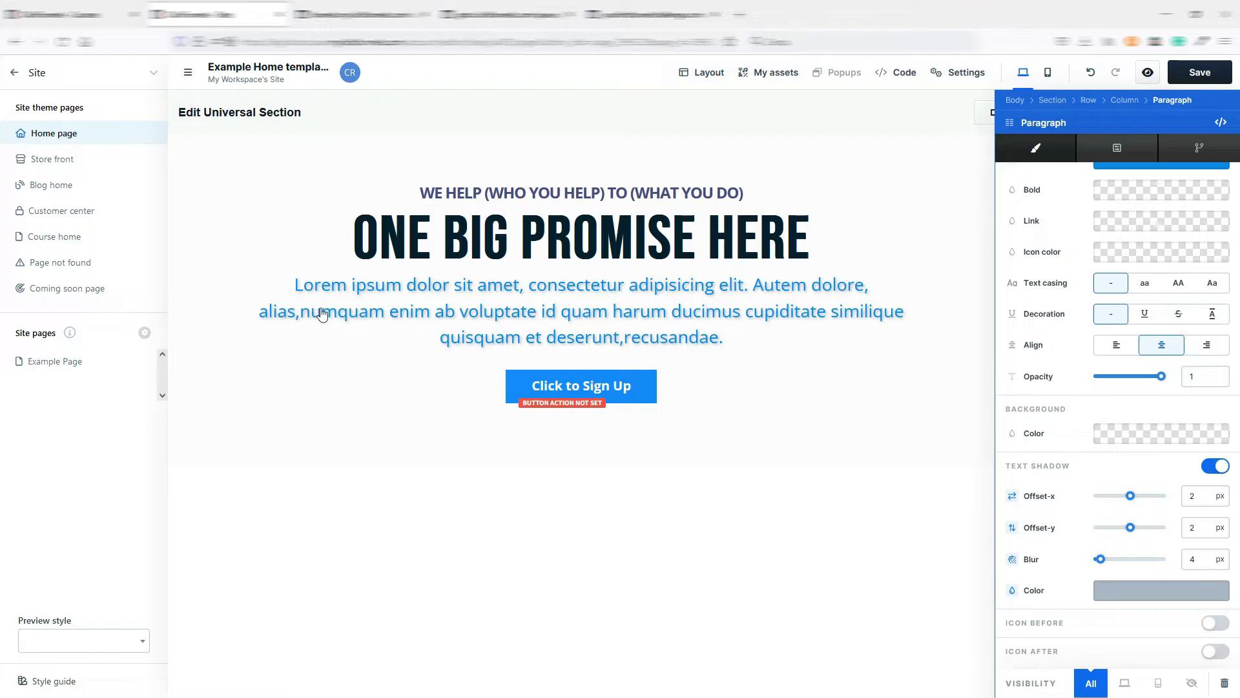
left_click(1117, 148)
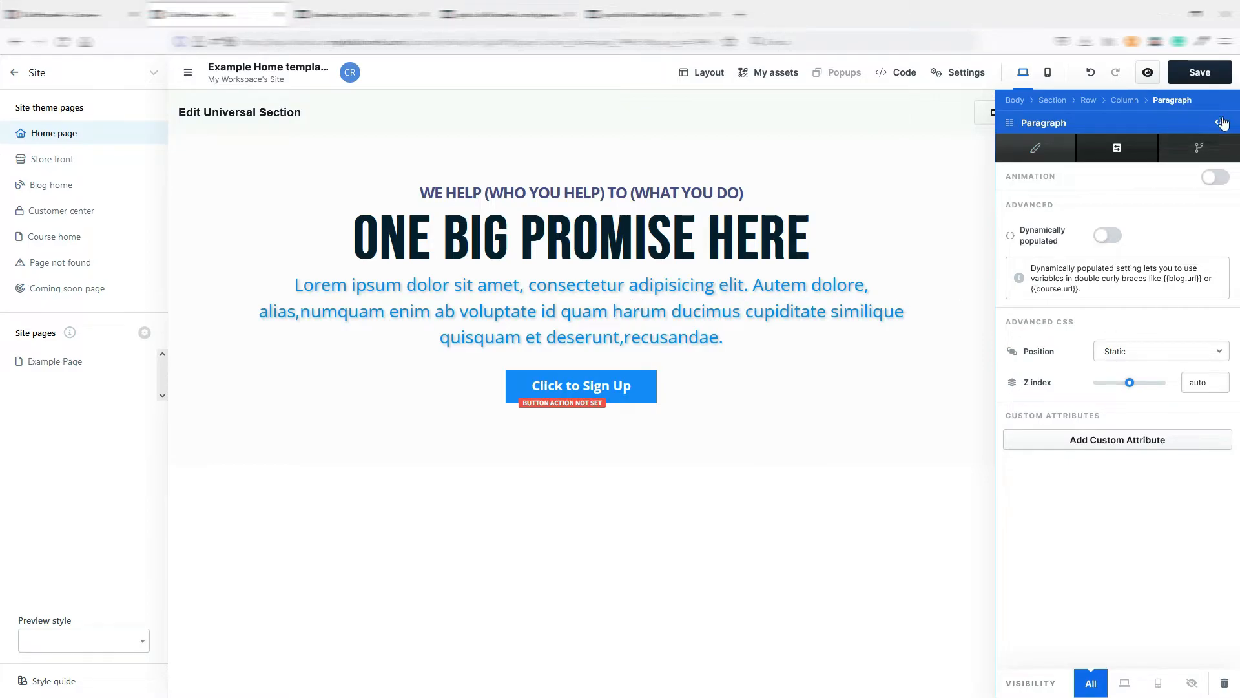
Step: Add a render condition to the paragraph and open the condition's settings with its If and Else branches
left_click(1198, 153)
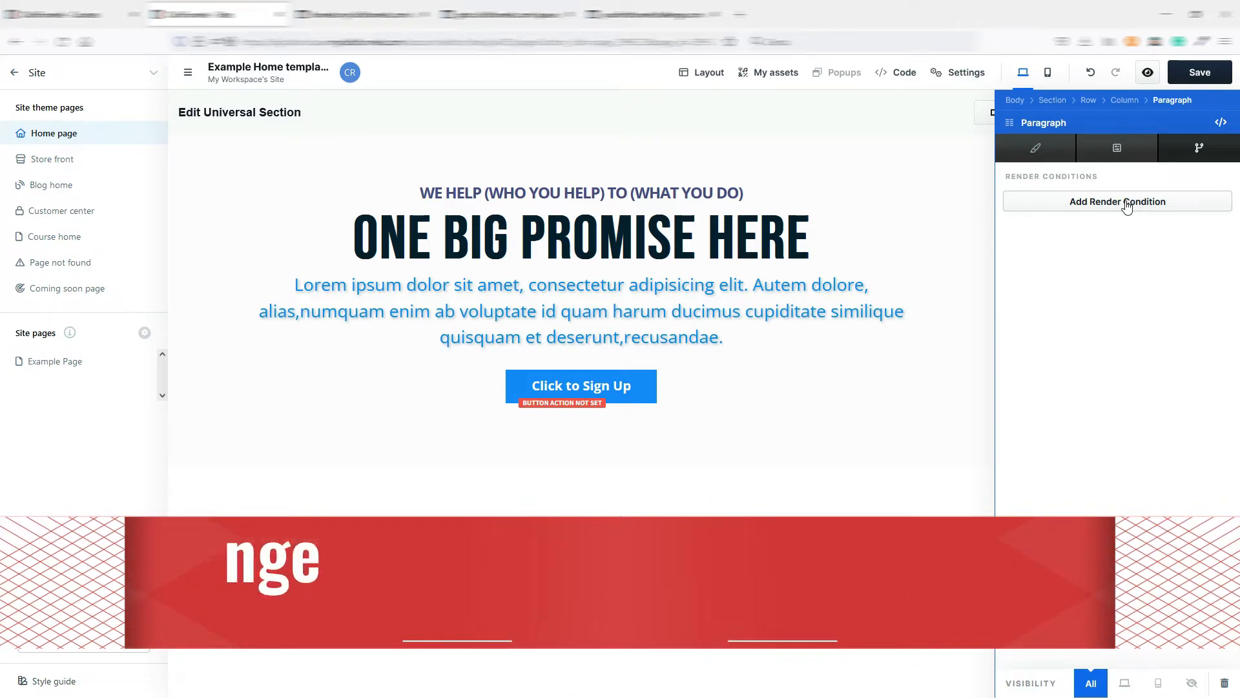
left_click(1127, 204)
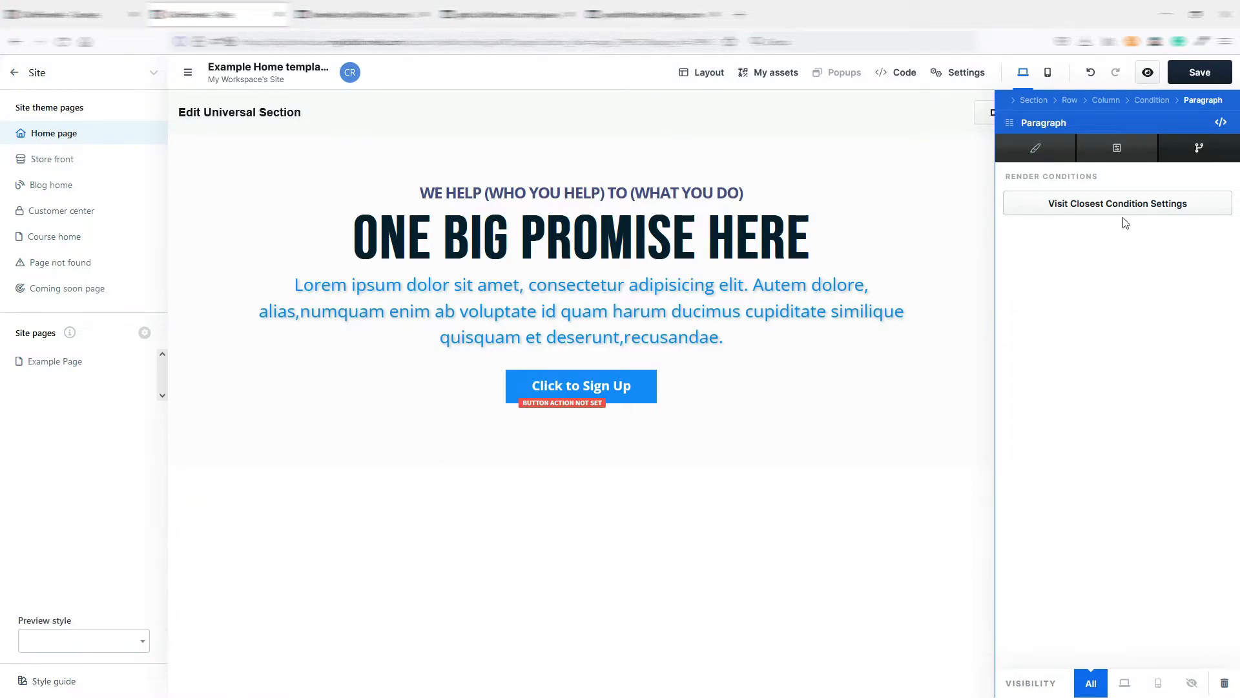
left_click(1093, 206)
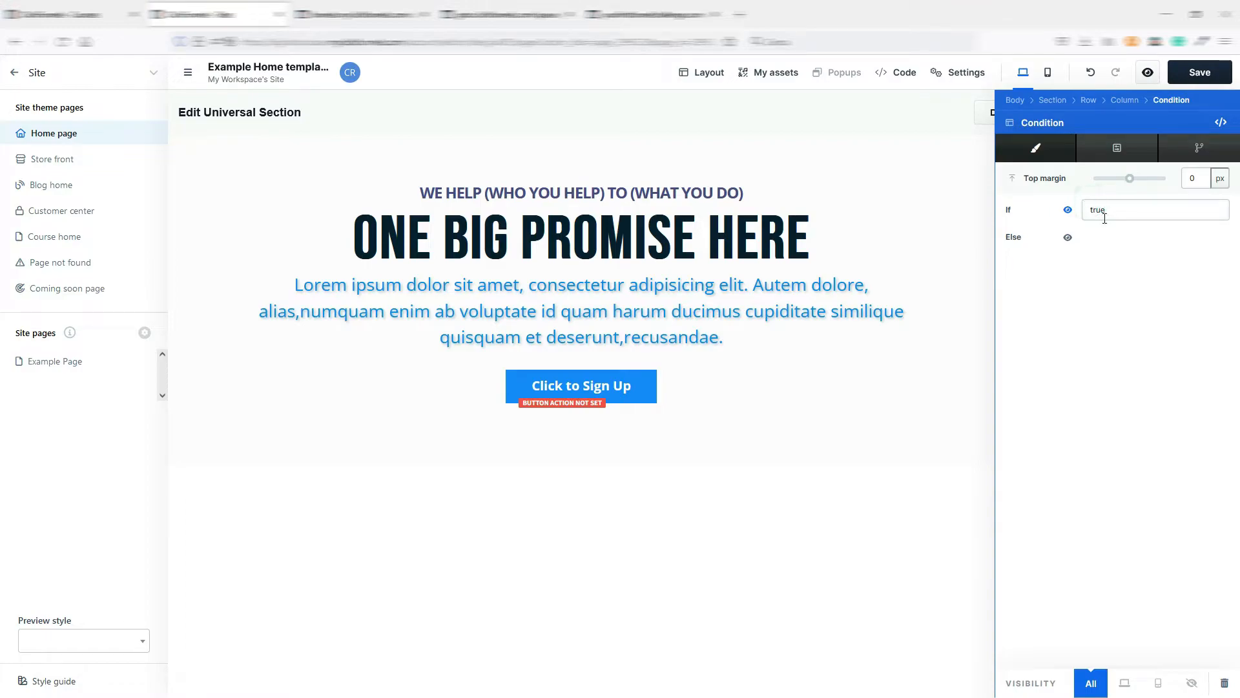
left_click(1110, 213)
left_click(1091, 236)
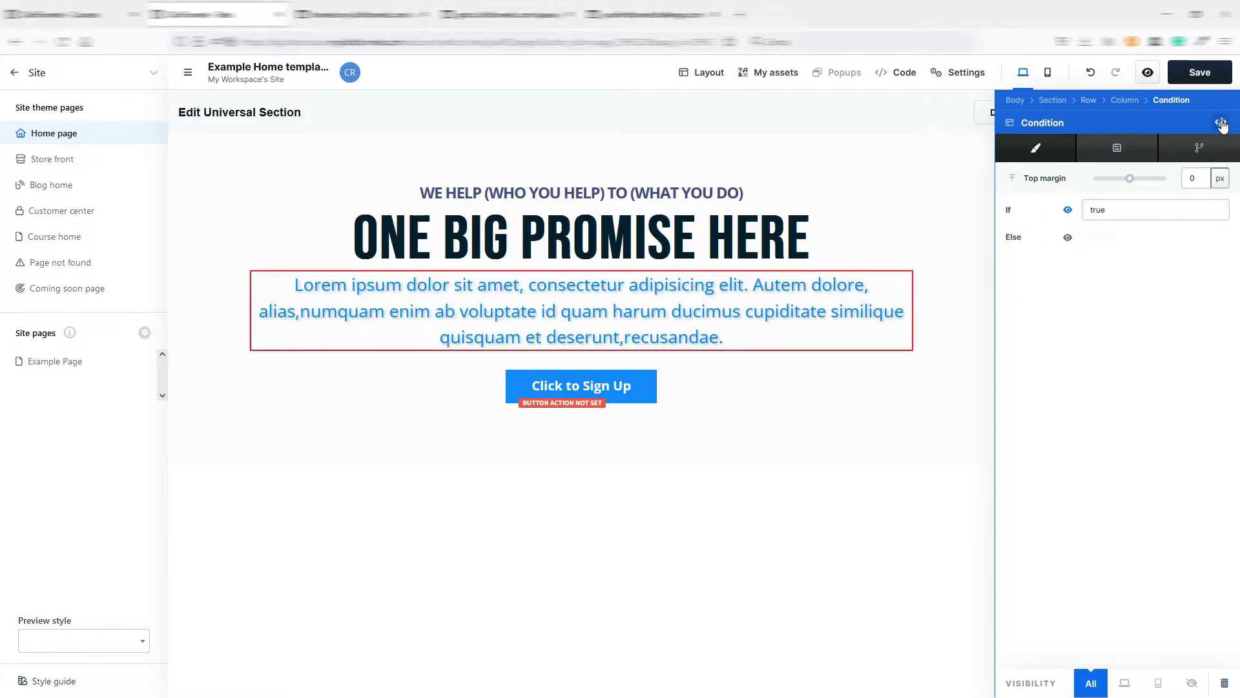
Step: Open the condition's code editor, look through the CSS, header and footer code sections, and close it
left_click(1222, 124)
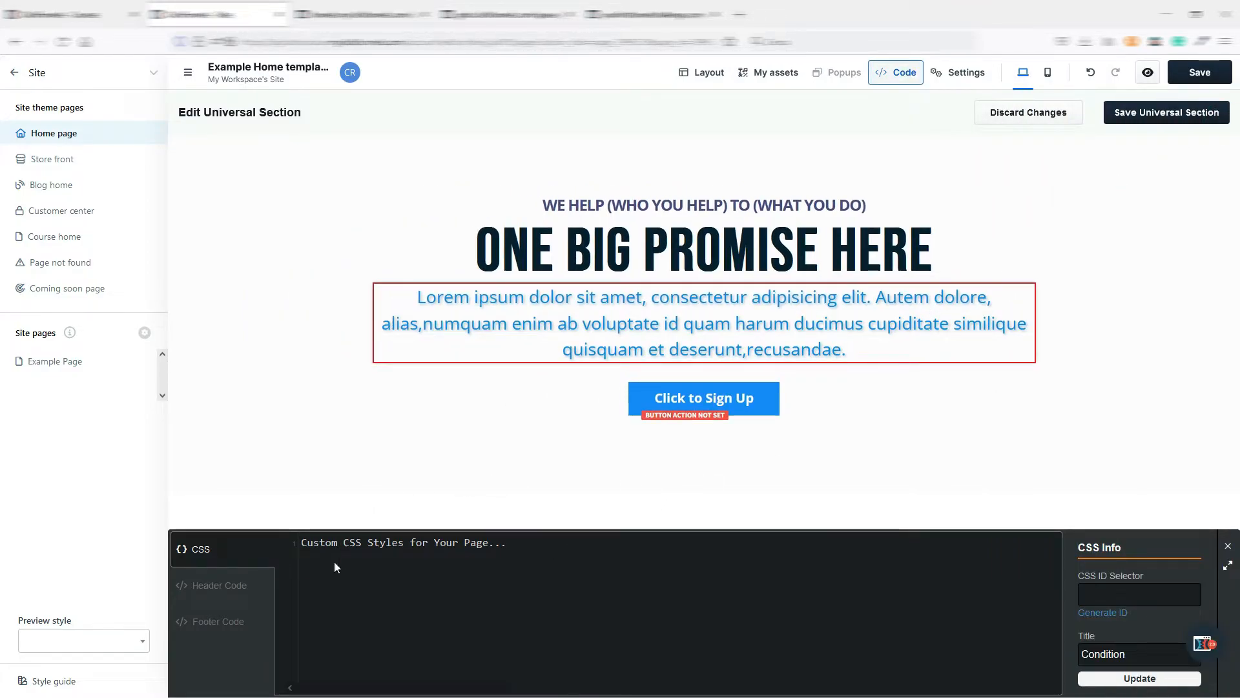
left_click(217, 586)
left_click(226, 622)
left_click(197, 549)
left_click(1228, 549)
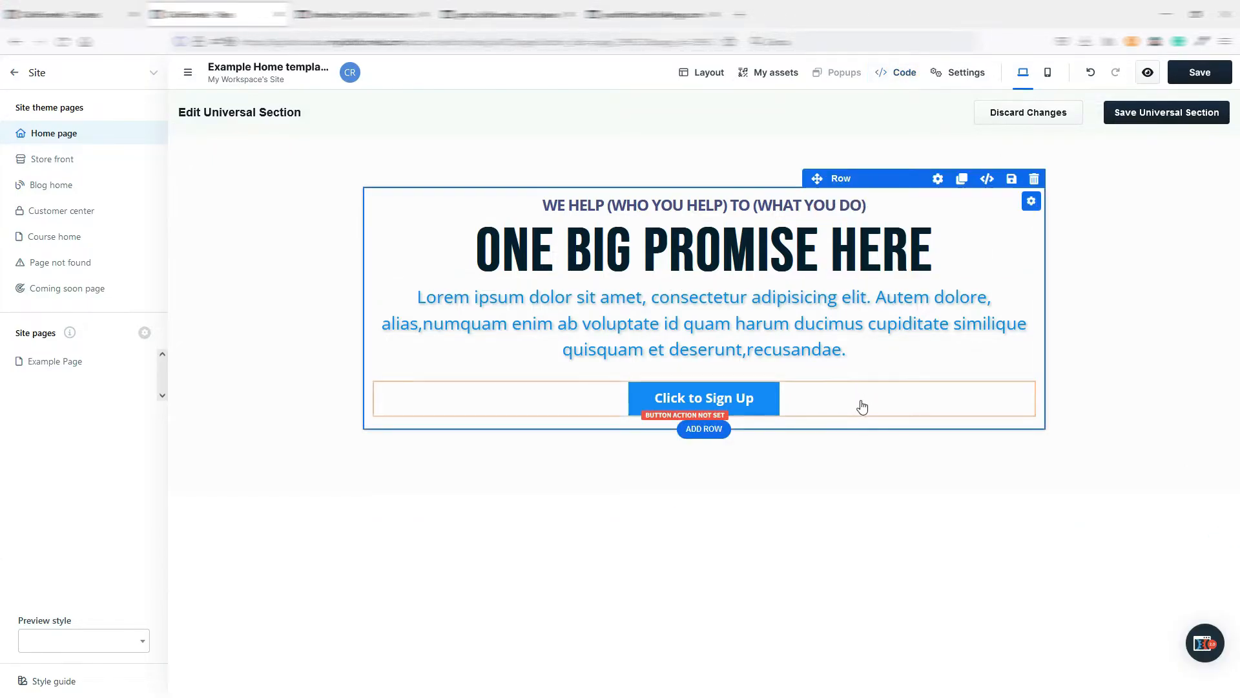
Step: Open the settings of the sign-up button and review the available on-click actions
left_click(769, 399)
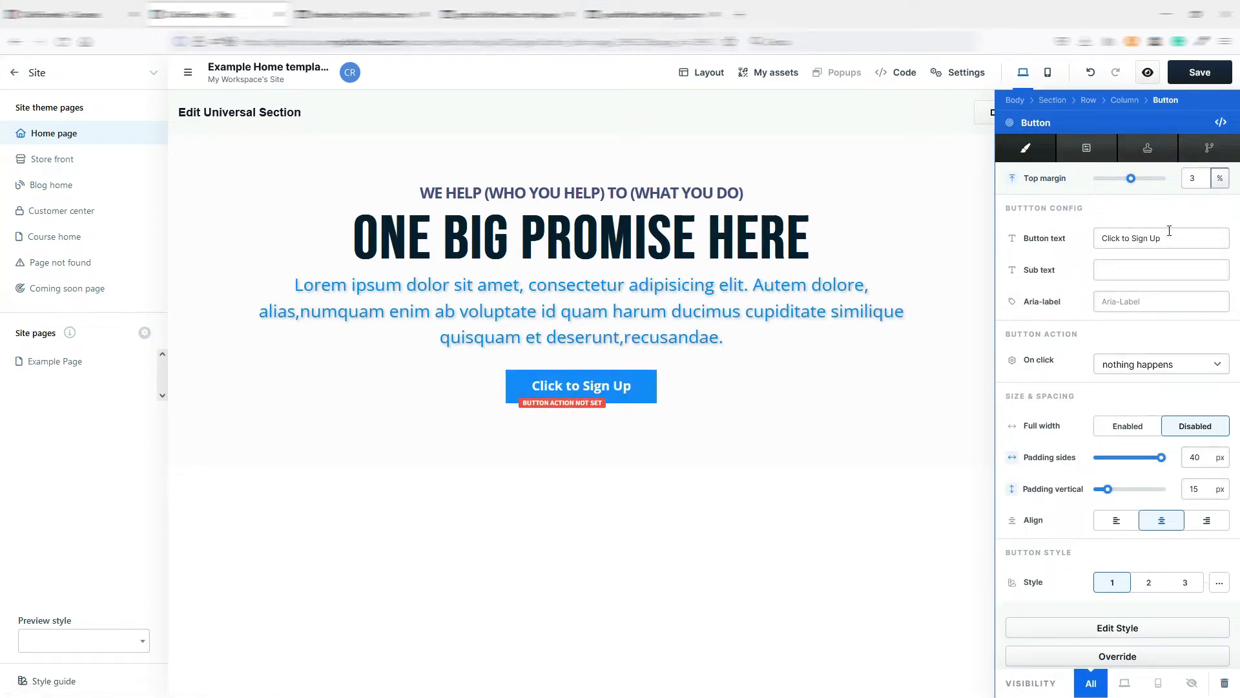
scroll(1148, 299, "down", 2)
scroll(1148, 299, "up", 2)
left_click(1173, 366)
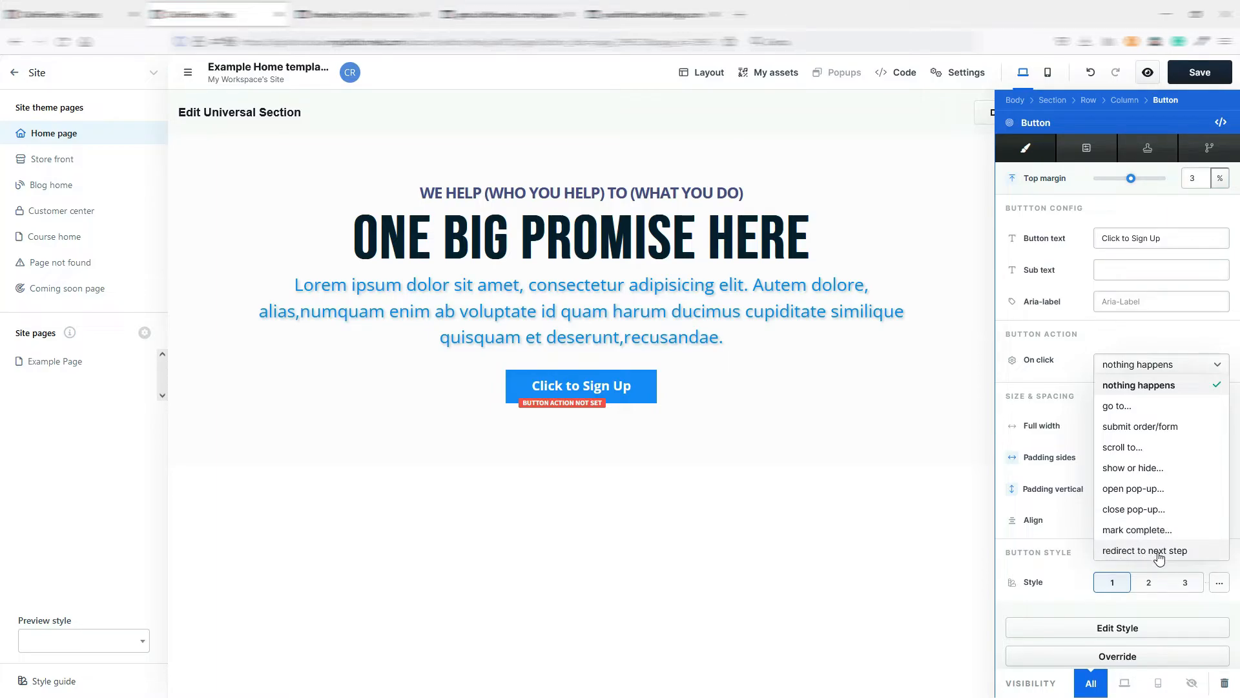
left_click(1064, 536)
scroll(1080, 507, "down", 1)
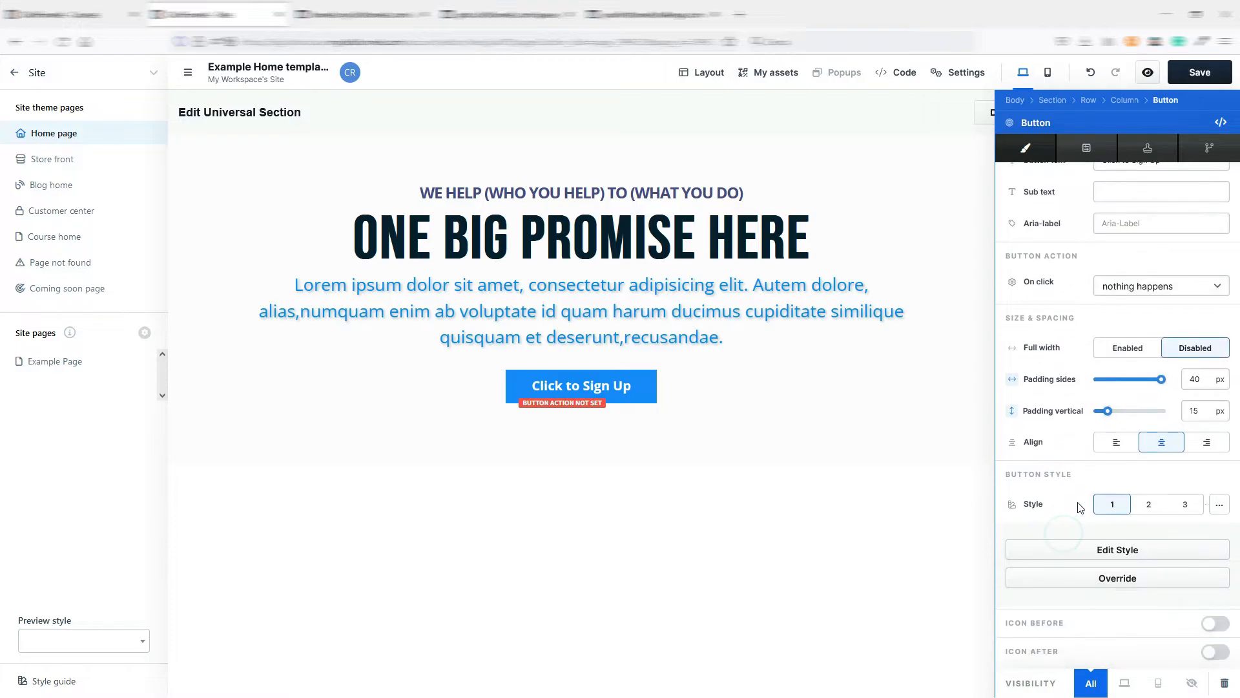
Step: Enable an icon before the button text and set its color to white #ffffff
left_click(1120, 627)
scroll(1167, 617, "down", 3)
left_click(1131, 563)
left_click_drag(1022, 529, 925, 466)
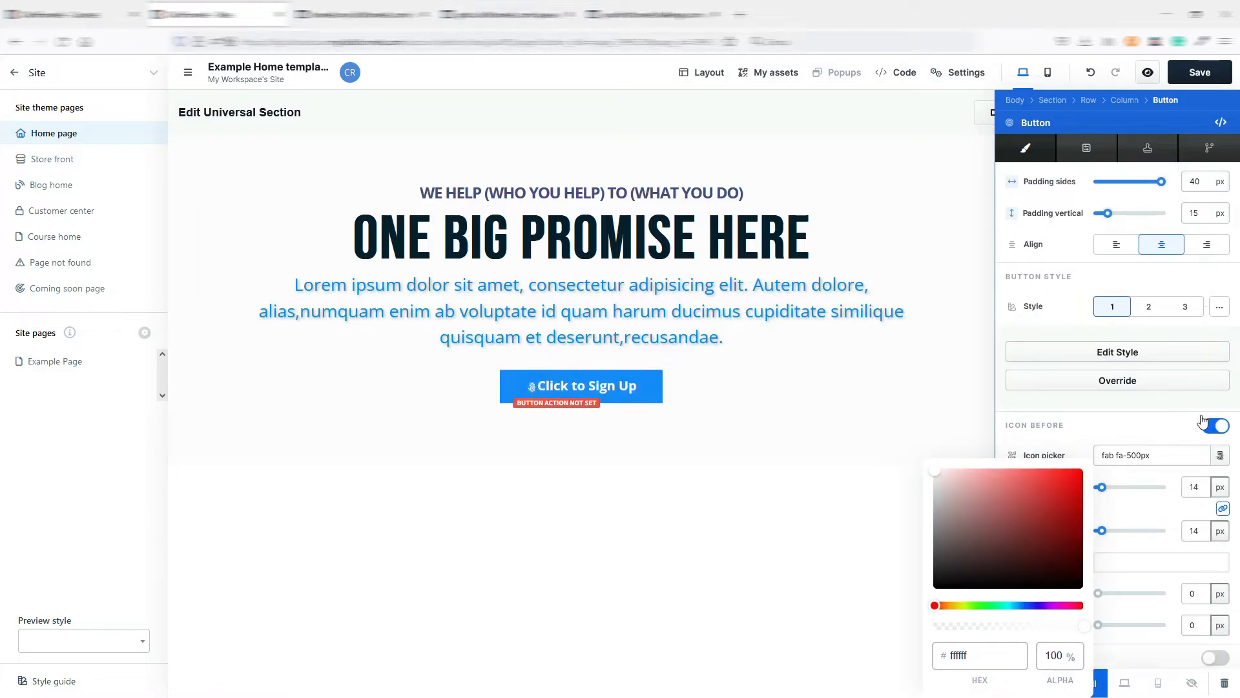
Step: Choose the creative-commons-nd icon as the button's leading icon and set its size to 22 px
left_click(1221, 456)
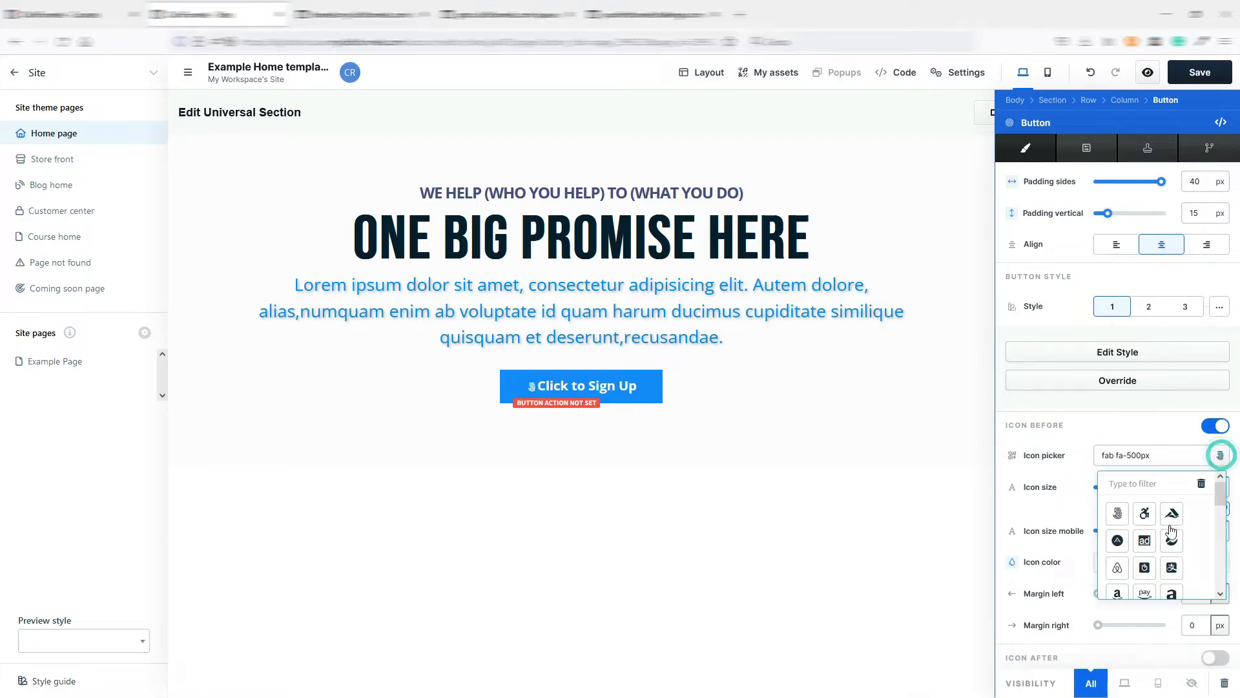
scroll(1166, 526, "down", 3)
left_click(1148, 524)
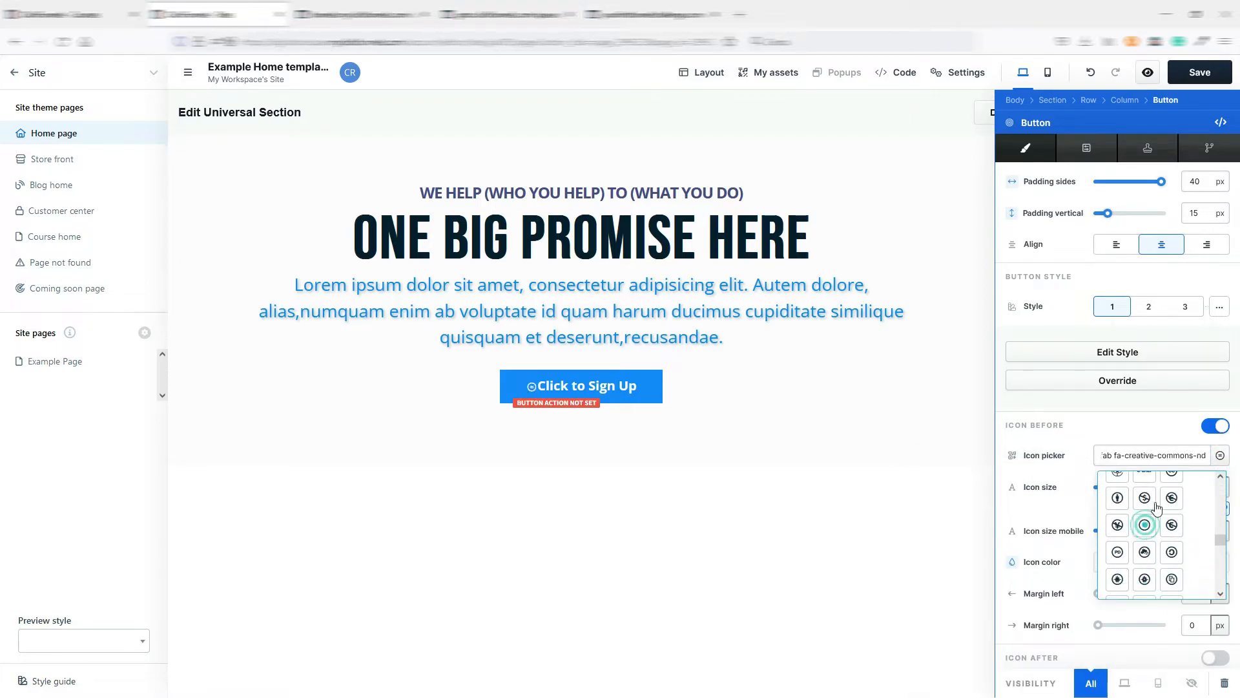
left_click(1101, 428)
left_click_drag(1102, 487, 1102, 520)
scroll(1100, 527, "down", 1)
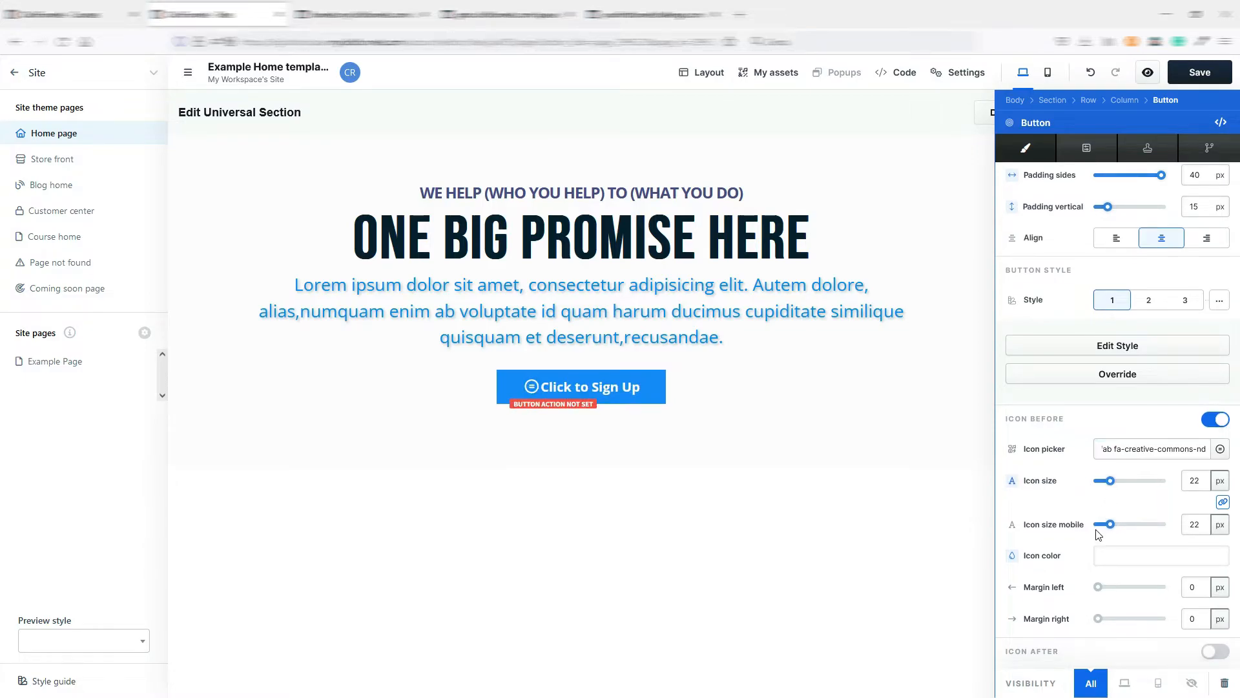
Step: Enable an icon after the button text and set its color to white #ffffff
left_click(1215, 651)
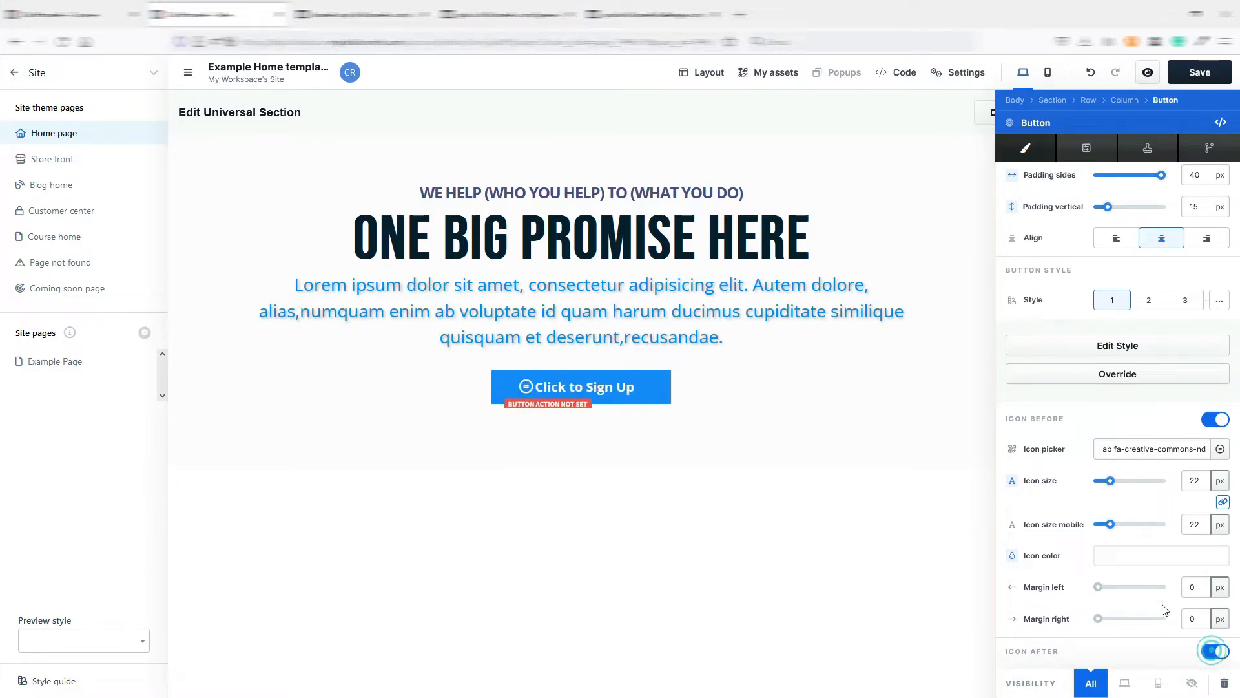
scroll(1143, 607, "down", 3)
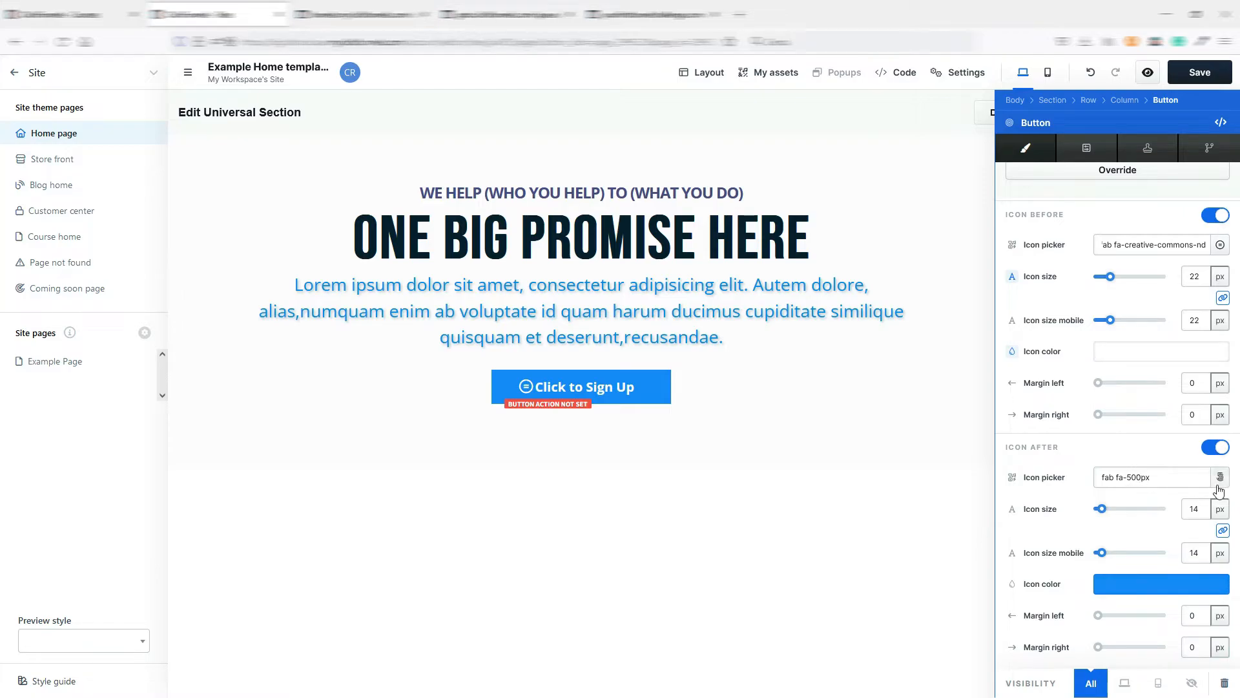
left_click(1145, 583)
left_click_drag(1005, 524, 921, 459)
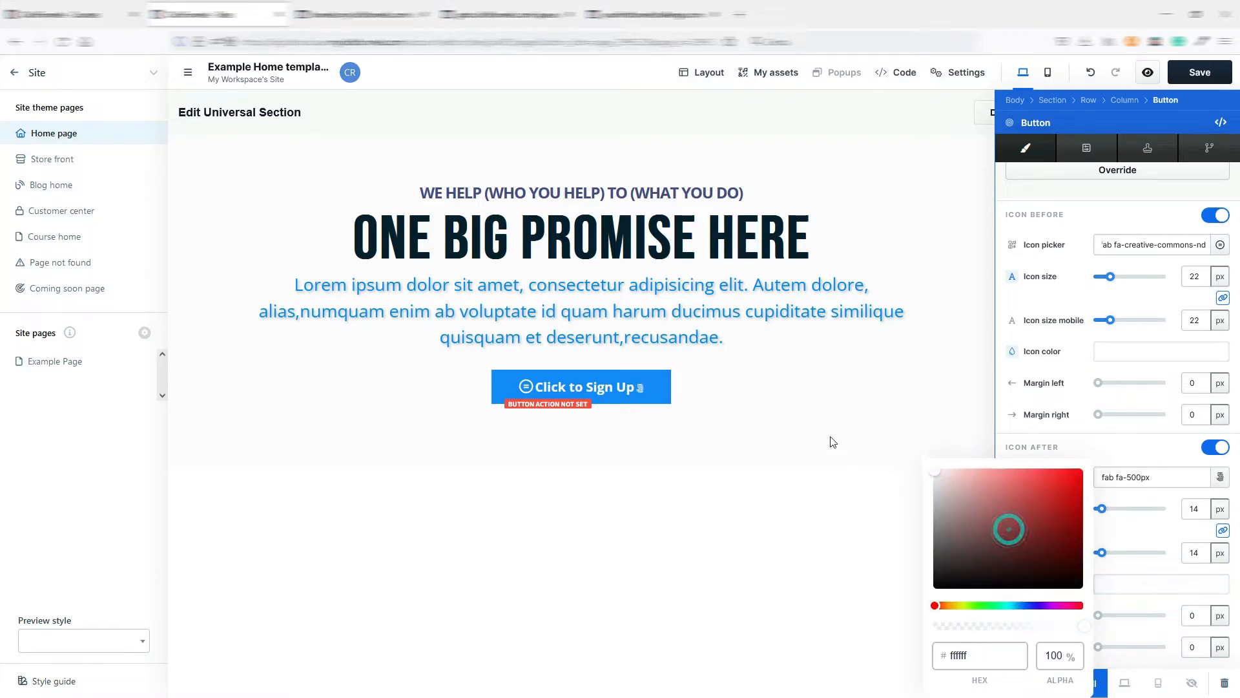
left_click(1130, 439)
Step: Look over the button's full style settings and its advanced settings
scroll(1141, 478, "up", 6)
scroll(1142, 481, "up", 2)
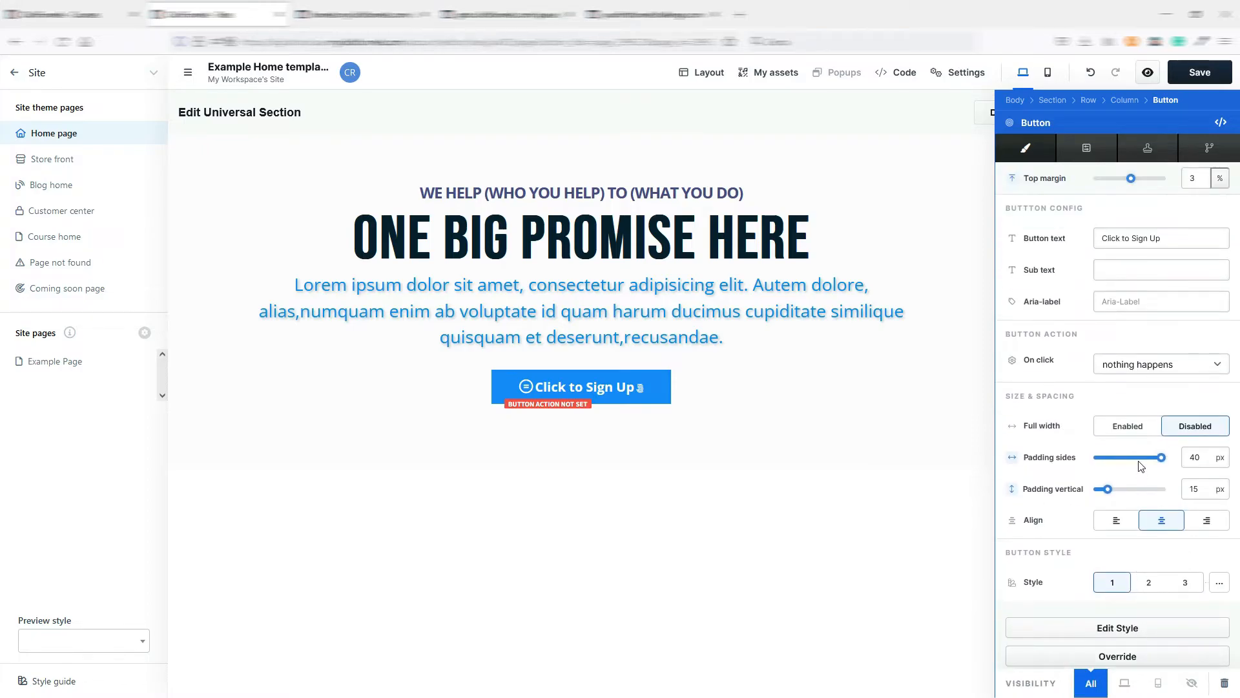
scroll(1096, 202, "down", 10)
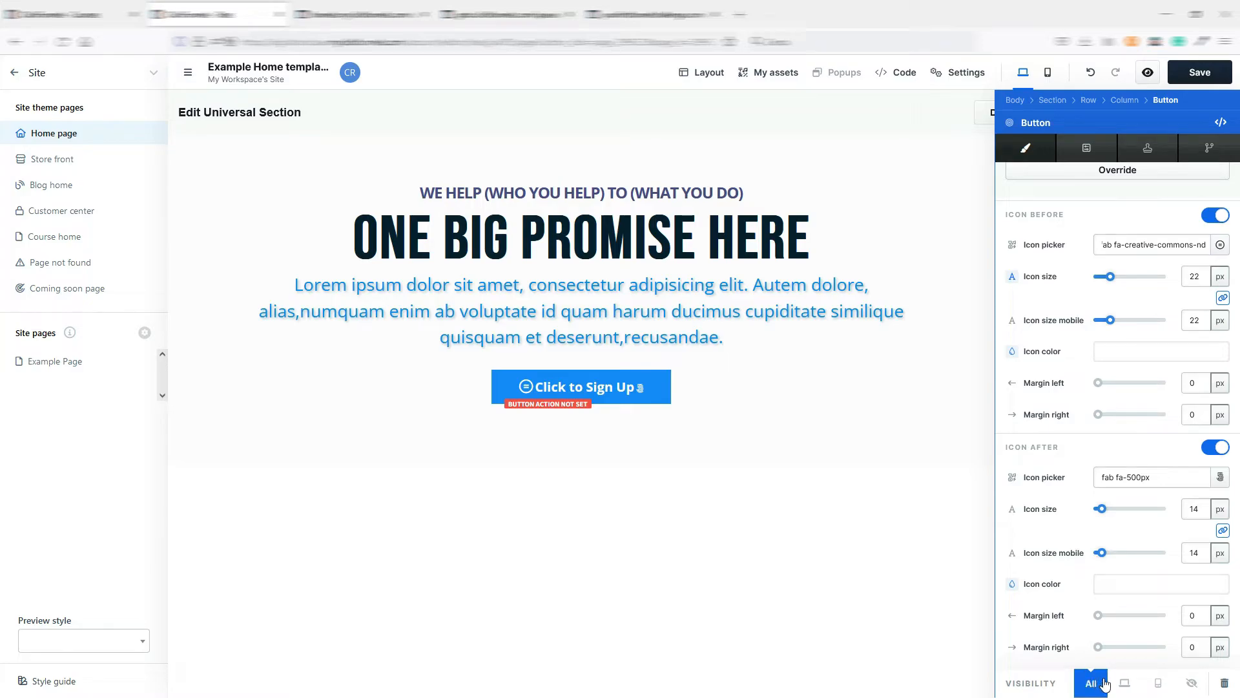
scroll(1119, 395, "up", 10)
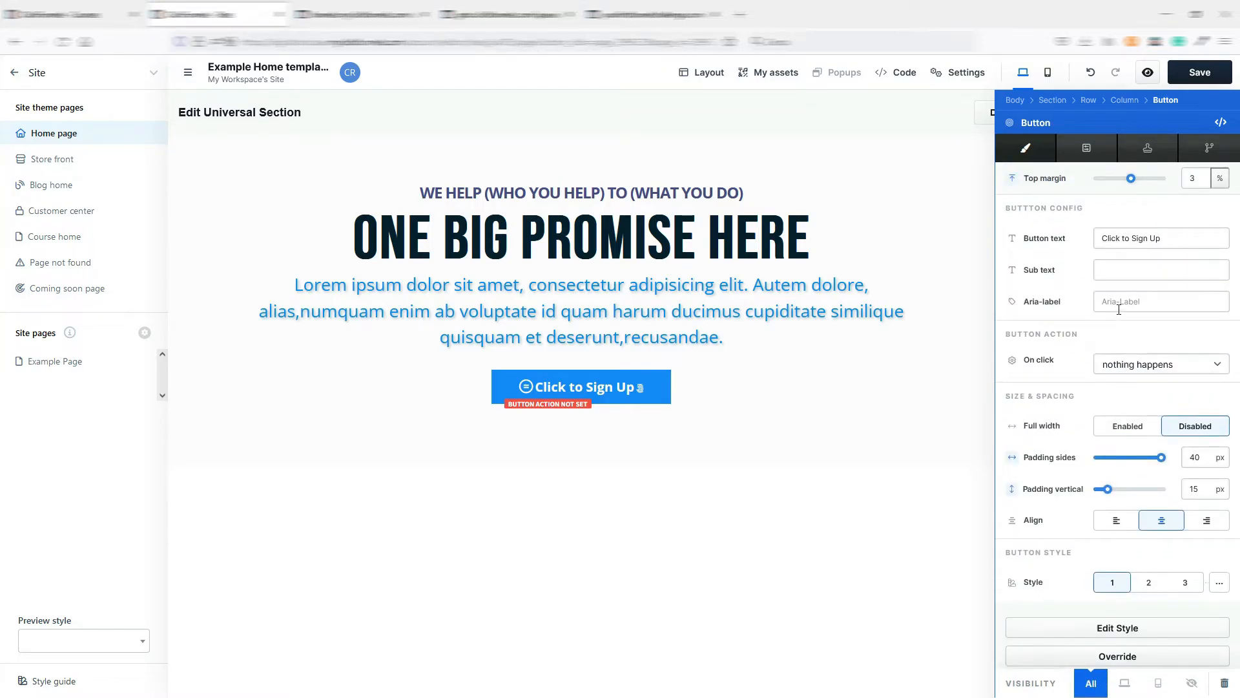
left_click(1089, 154)
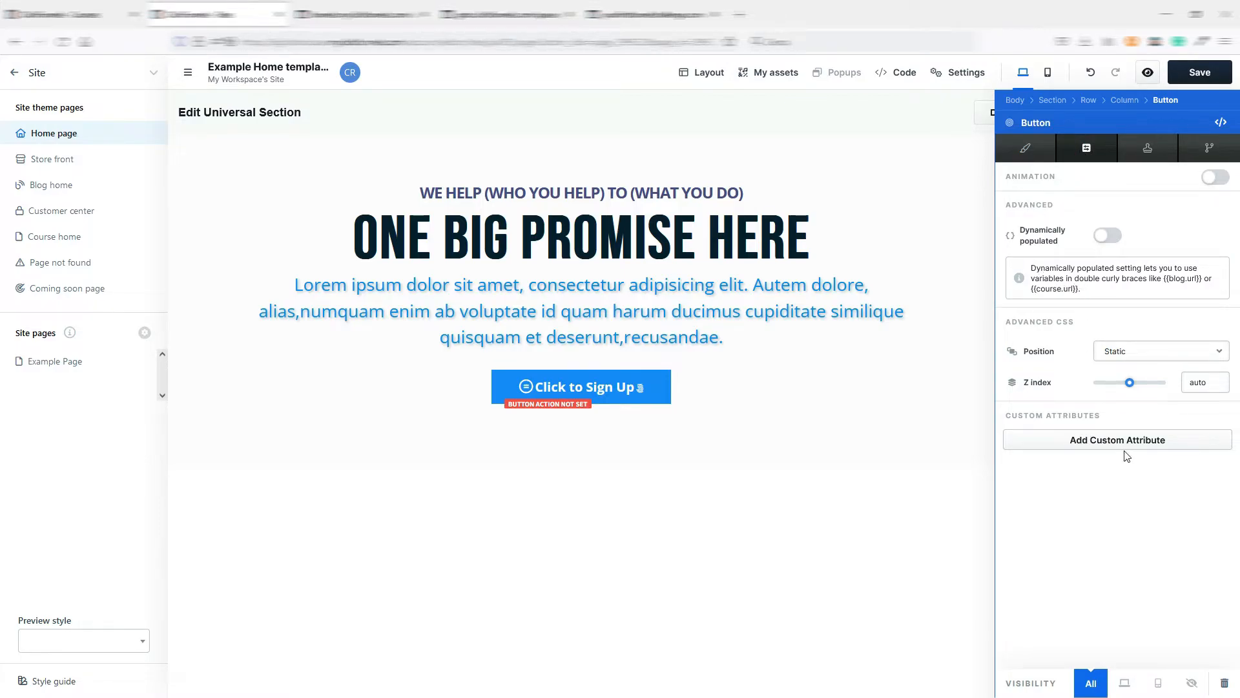
Step: Try the Gradient, Orange 3D, Blue 3D and Modern button templates on the sign-up button
left_click(1148, 149)
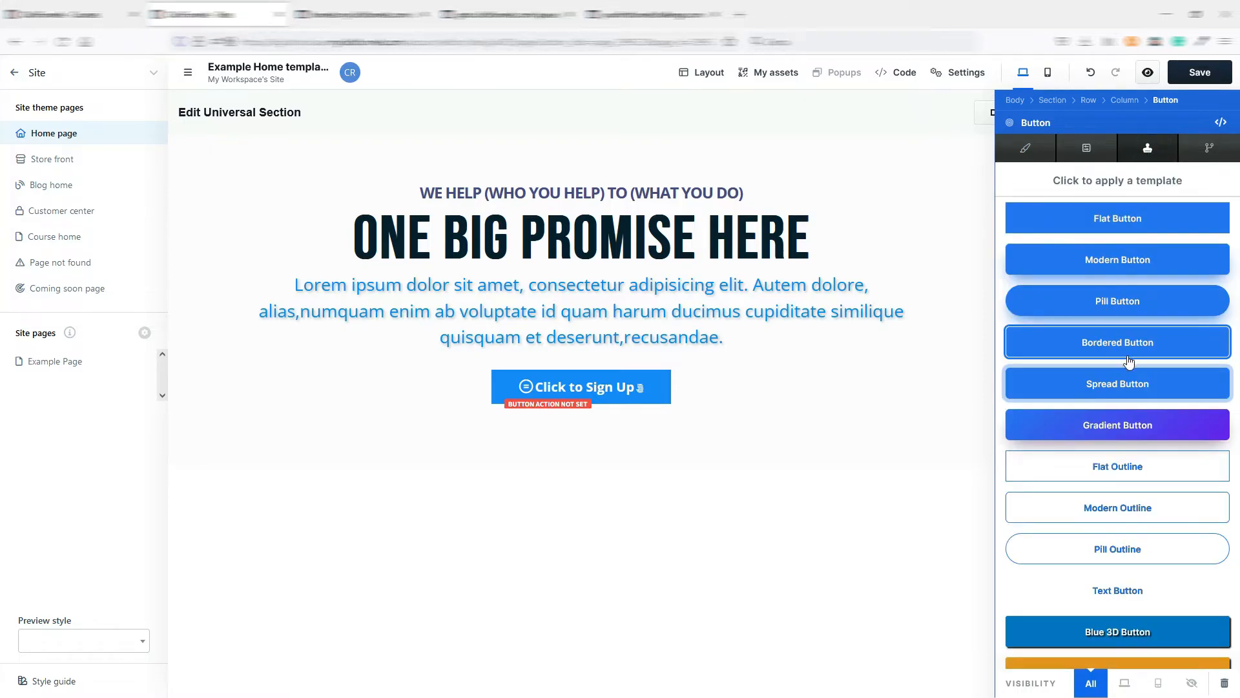
left_click(1120, 428)
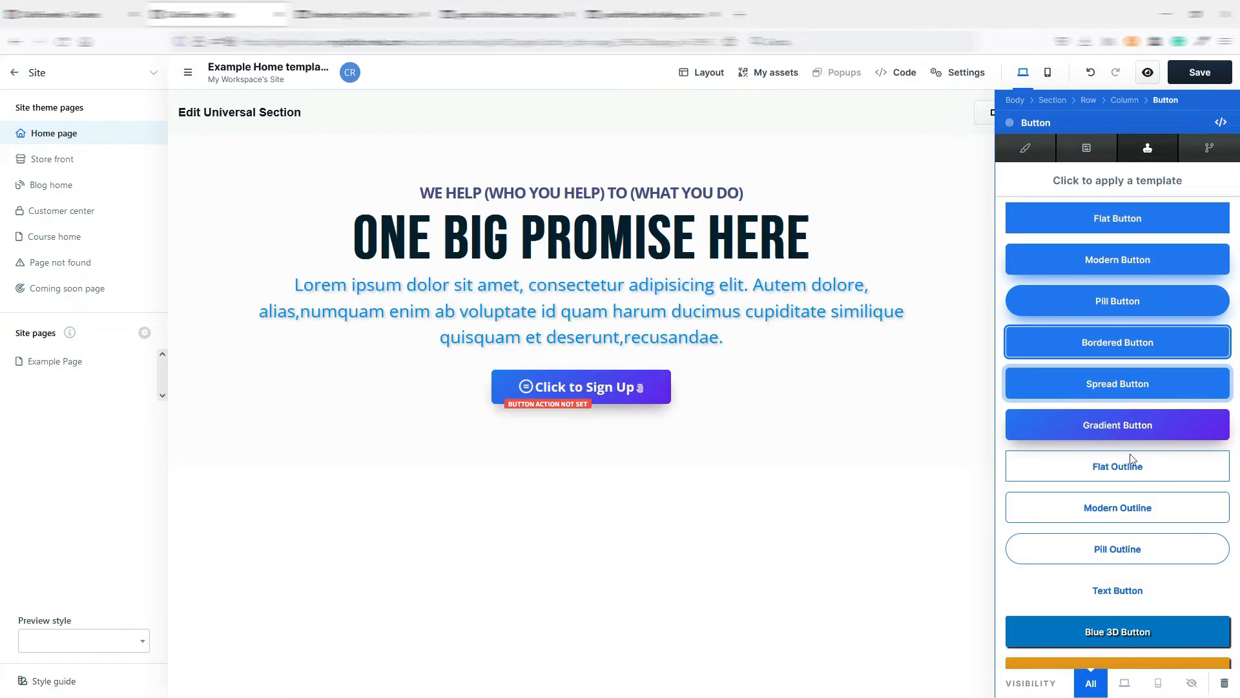
scroll(1152, 494, "down", 1)
left_click(1125, 612)
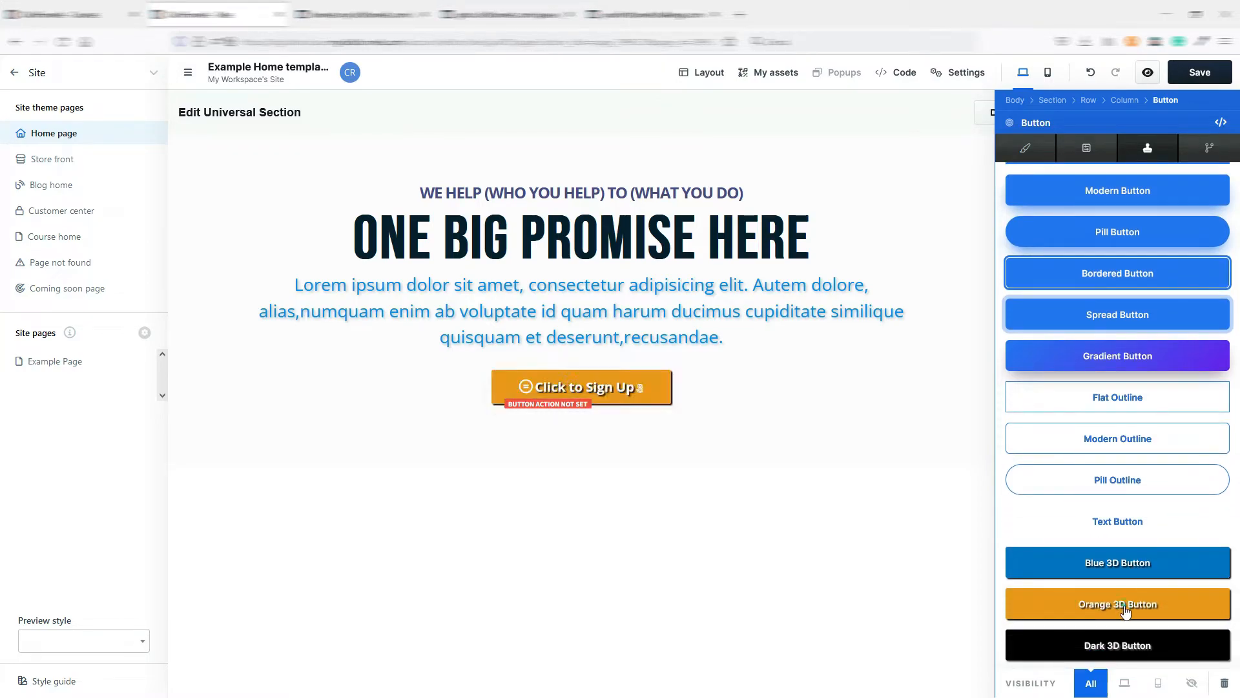
left_click(1118, 566)
left_click(1136, 195)
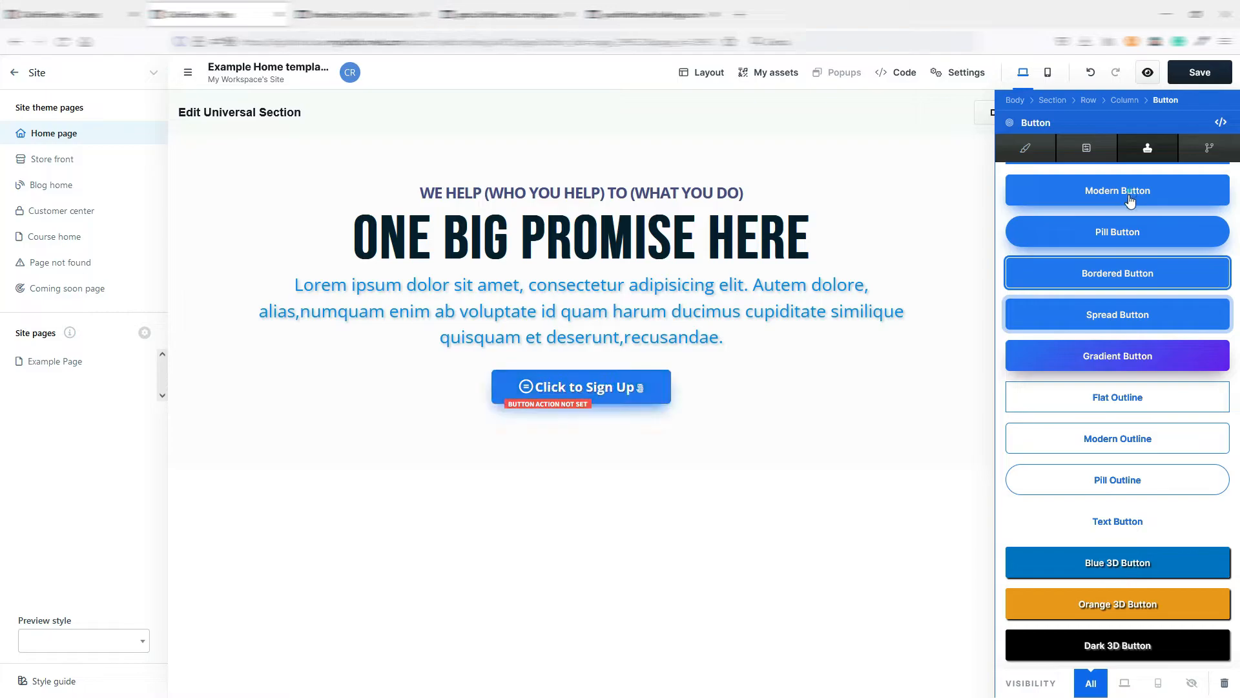
scroll(1127, 262, "up", 1)
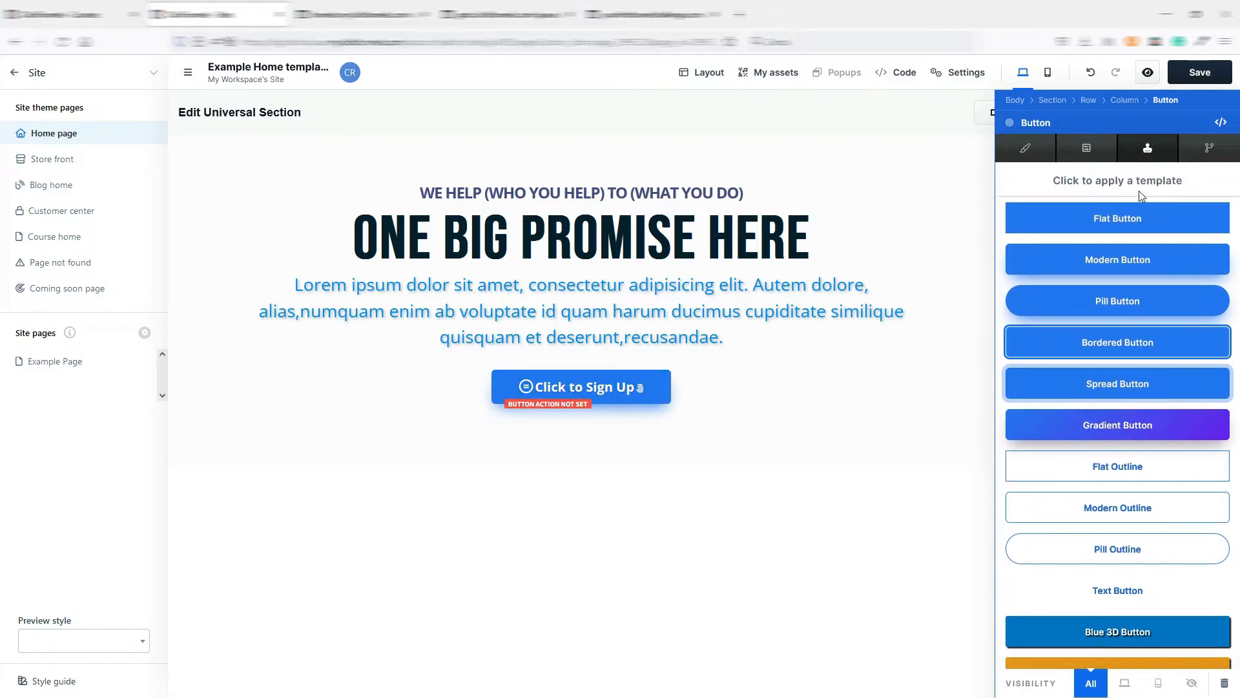
Step: Compare styles 2 and 3 on the sign-up button and return it to style 1
left_click(1203, 151)
left_click(1022, 148)
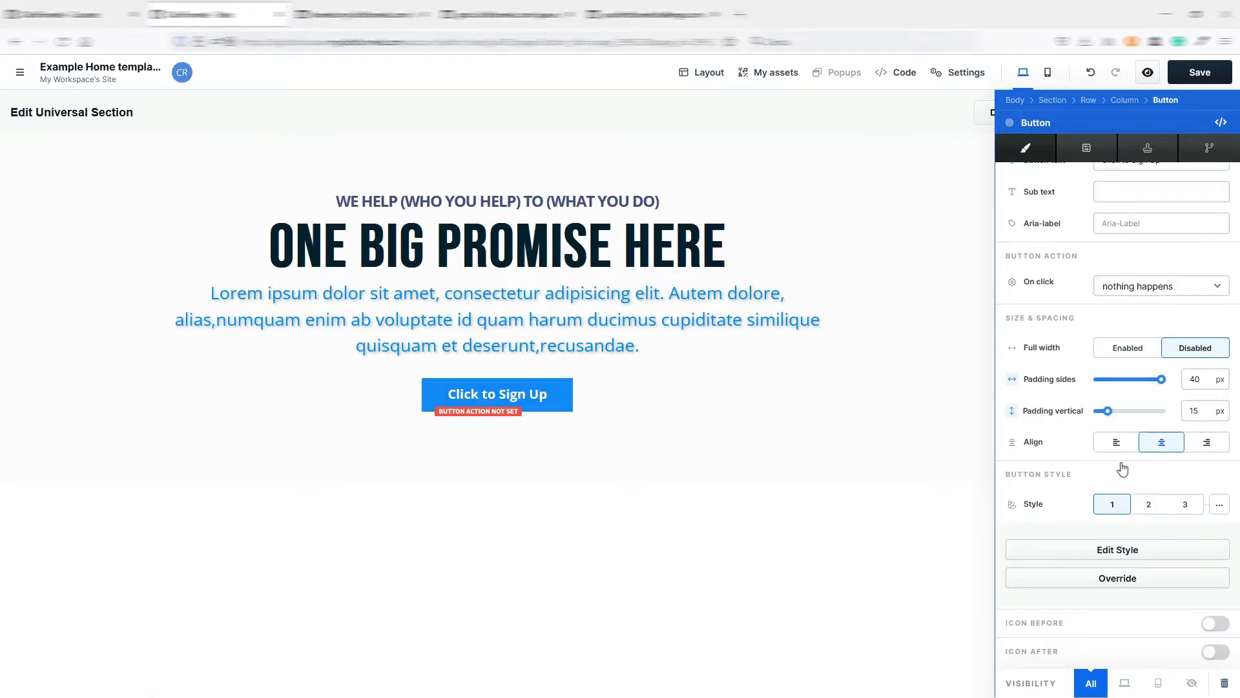
left_click(1149, 505)
left_click(1185, 504)
left_click(1106, 511)
Step: View the style guide settings for button style 1, then close them and the button's settings
left_click(1121, 552)
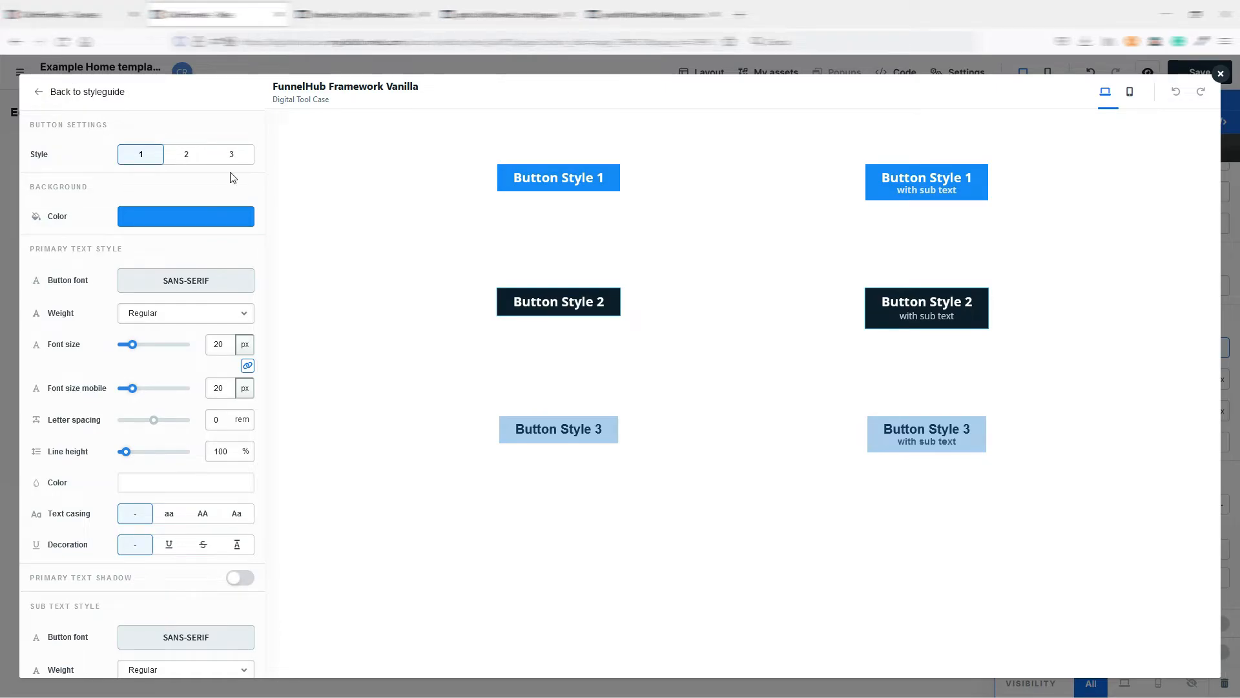
left_click(1221, 74)
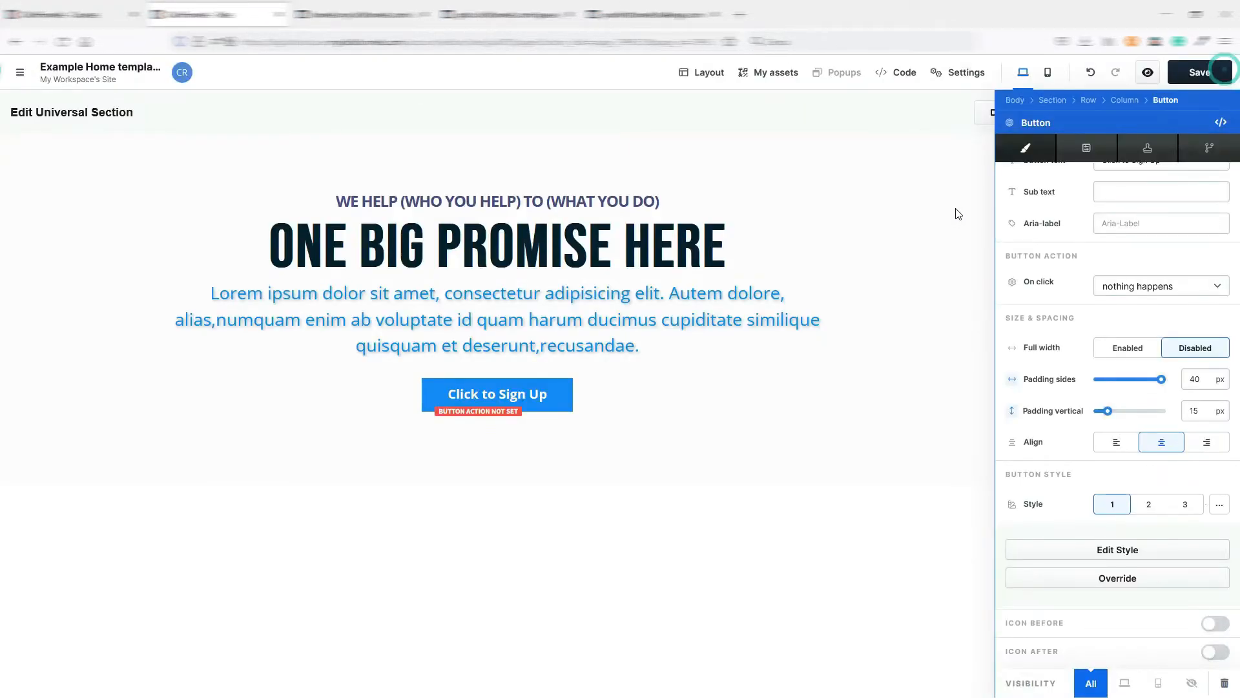
left_click(637, 394)
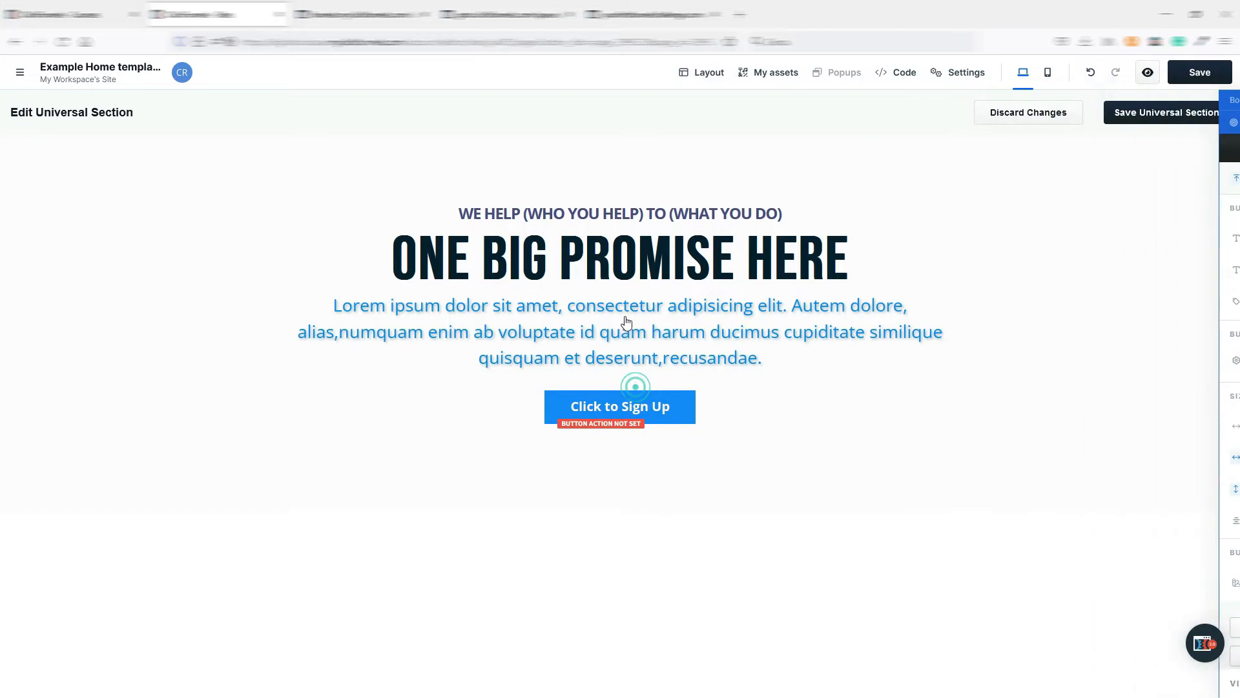
Step: Add a Countdown element directly below the sign-up button
mouse_move(630, 374)
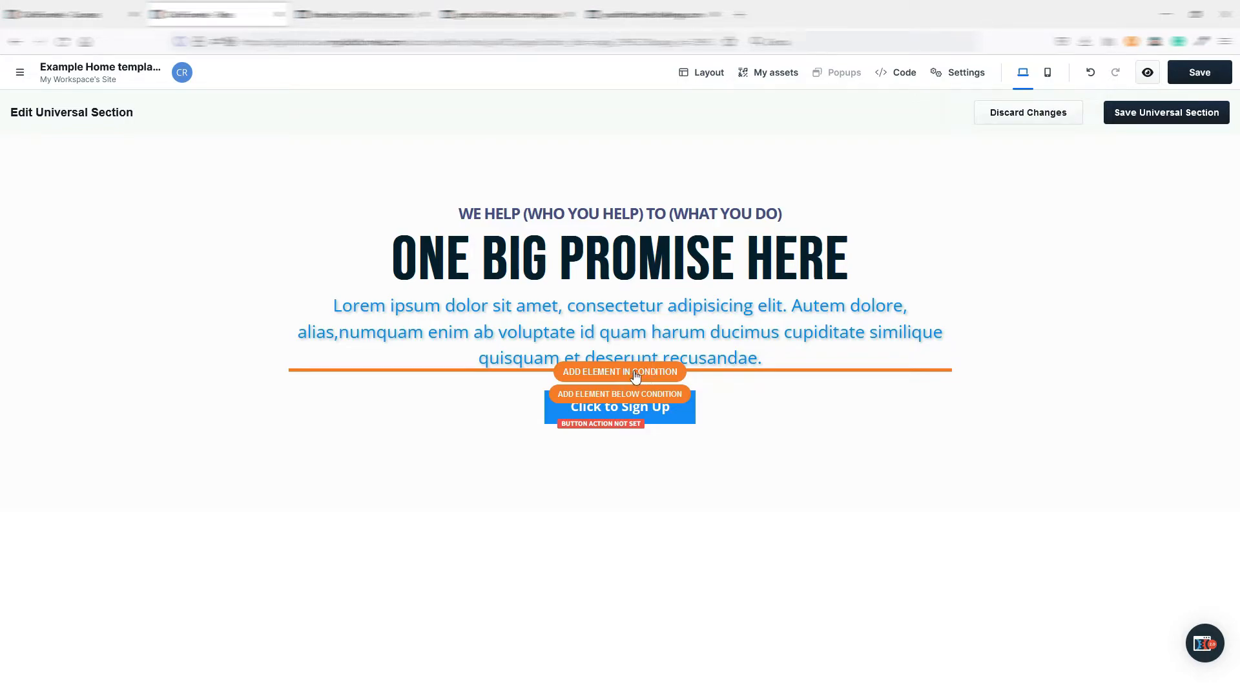
left_click(631, 394)
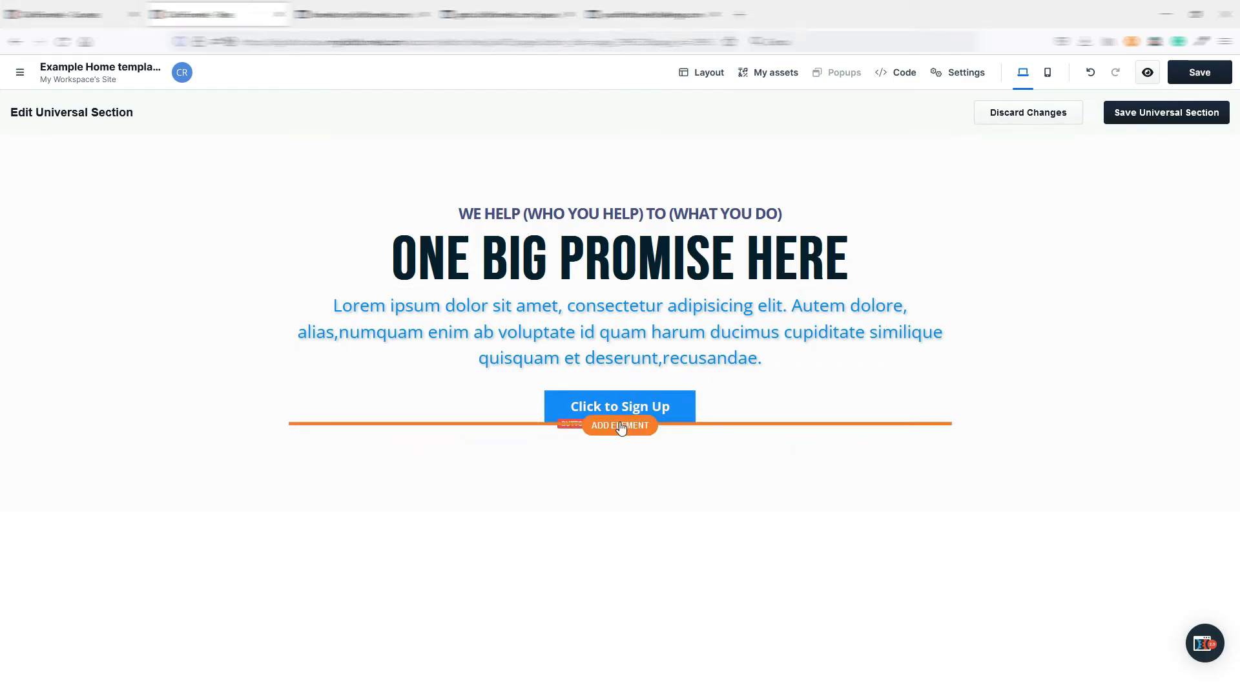
left_click(620, 426)
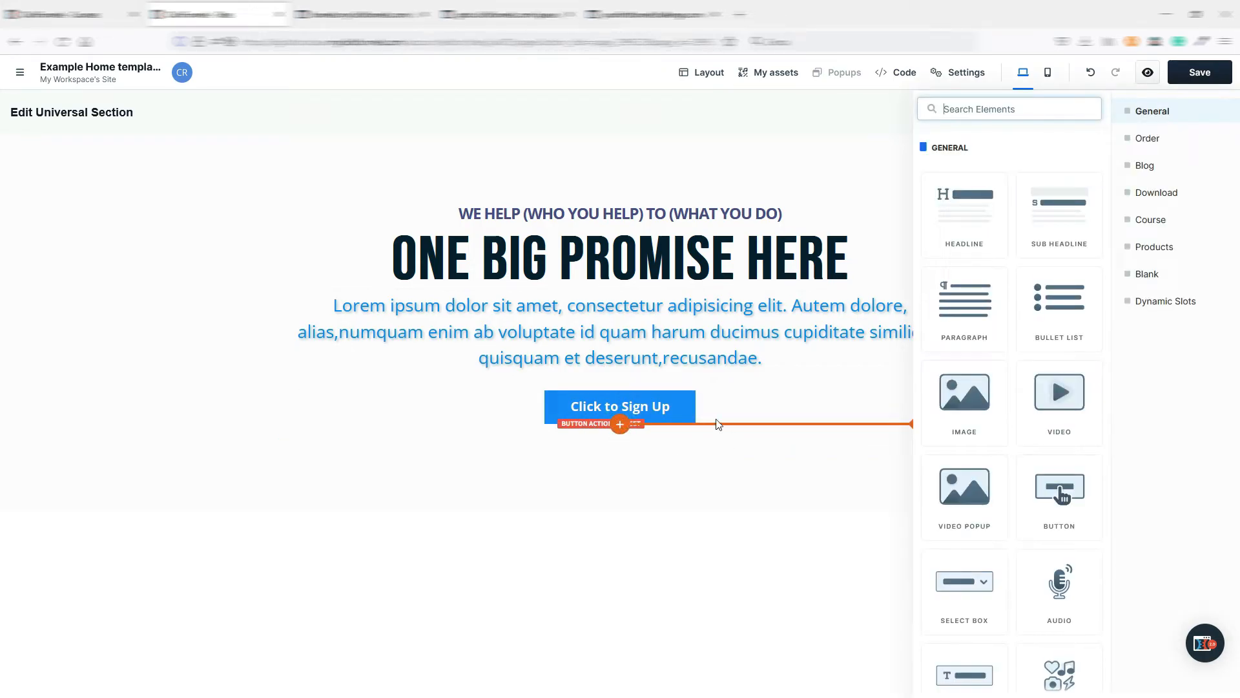
scroll(1012, 223, "down", 2)
scroll(1033, 387, "up", 2)
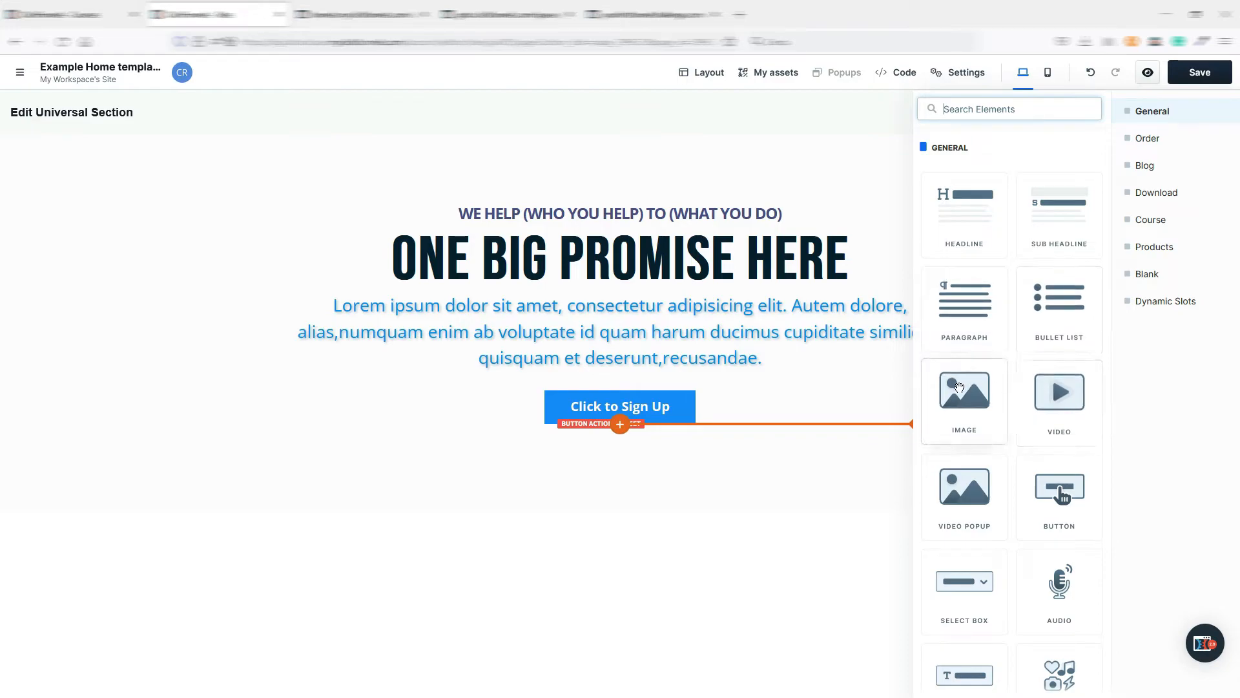
scroll(1051, 373, "down", 3)
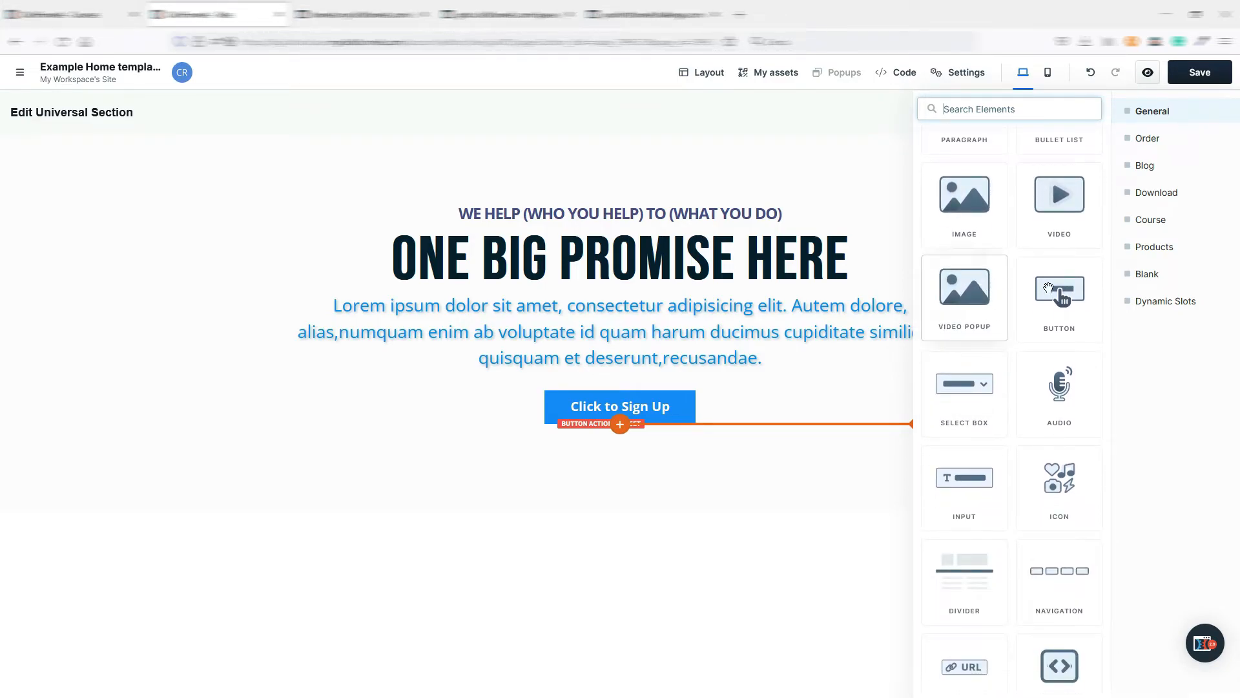
scroll(1054, 391, "down", 1)
scroll(1054, 391, "down", 3)
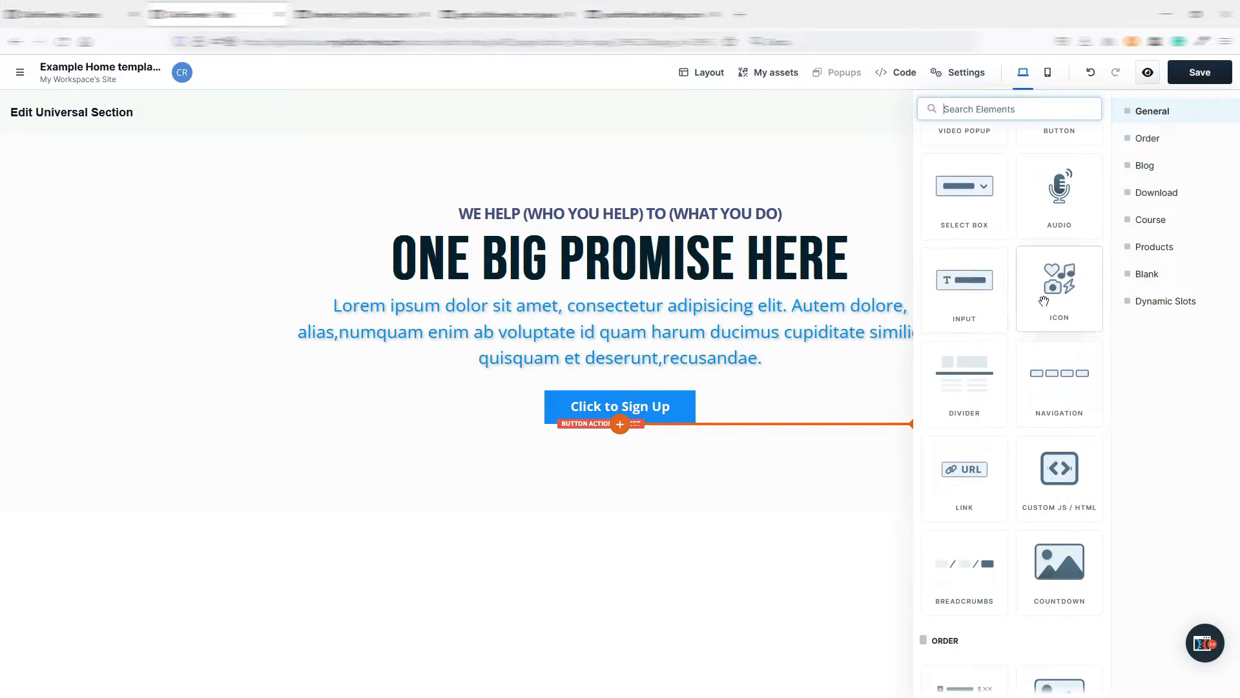
scroll(1022, 384, "down", 2)
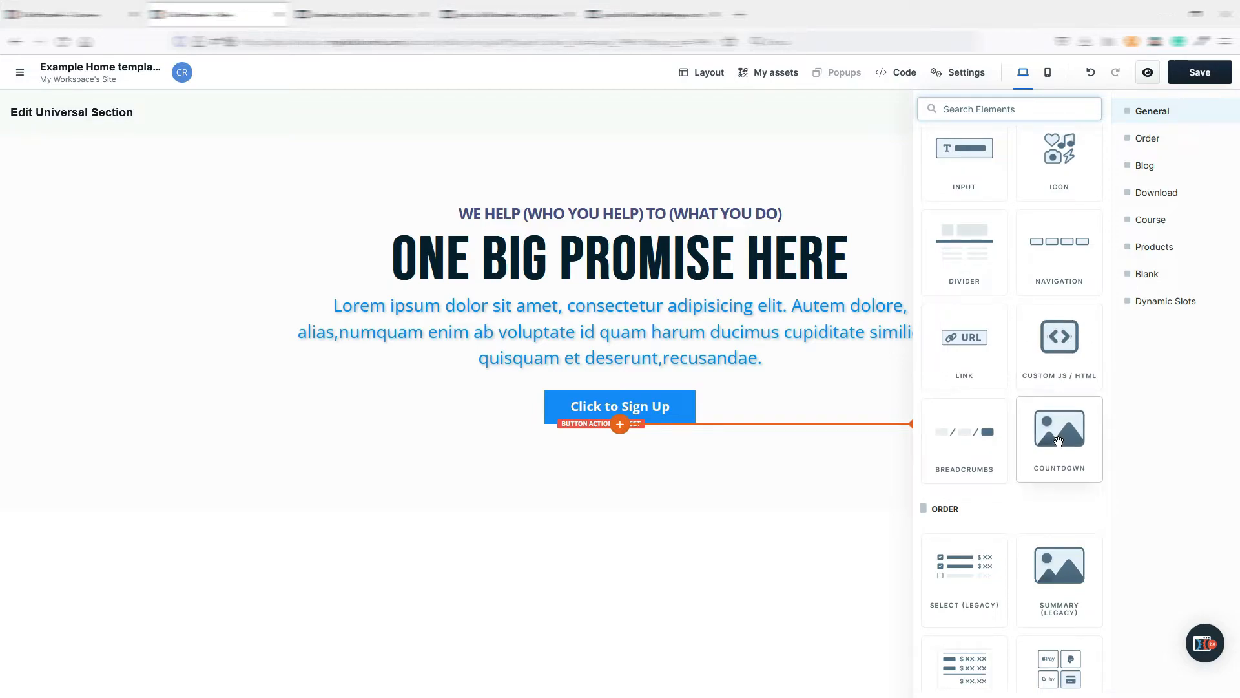
scroll(1058, 441, "down", 3)
left_click(1058, 240)
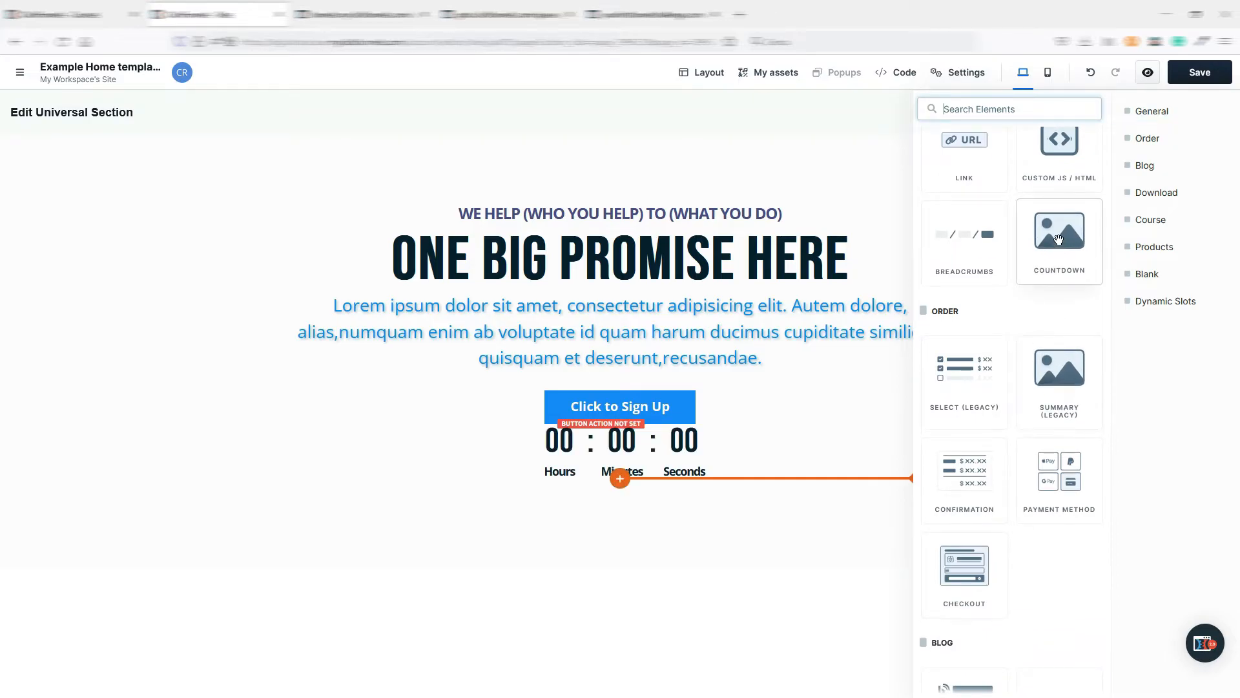
Step: Set the countdown's timer type to Evergreen and close its settings
left_click(631, 451)
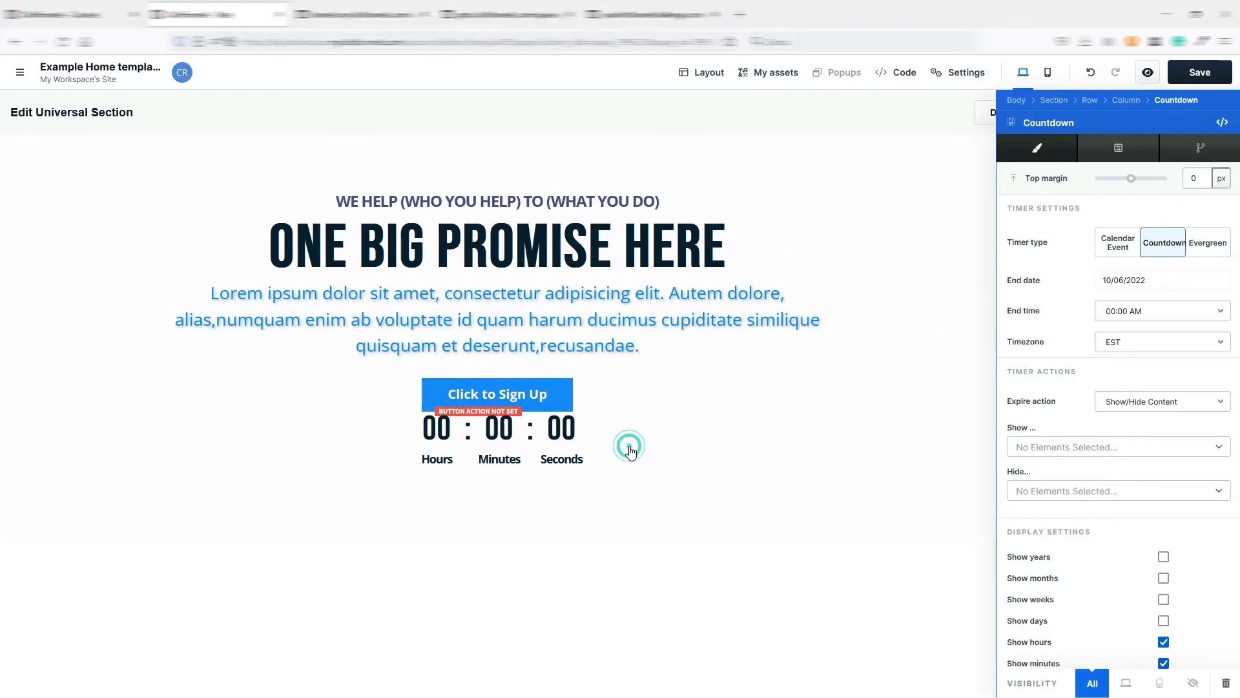
left_click(1209, 257)
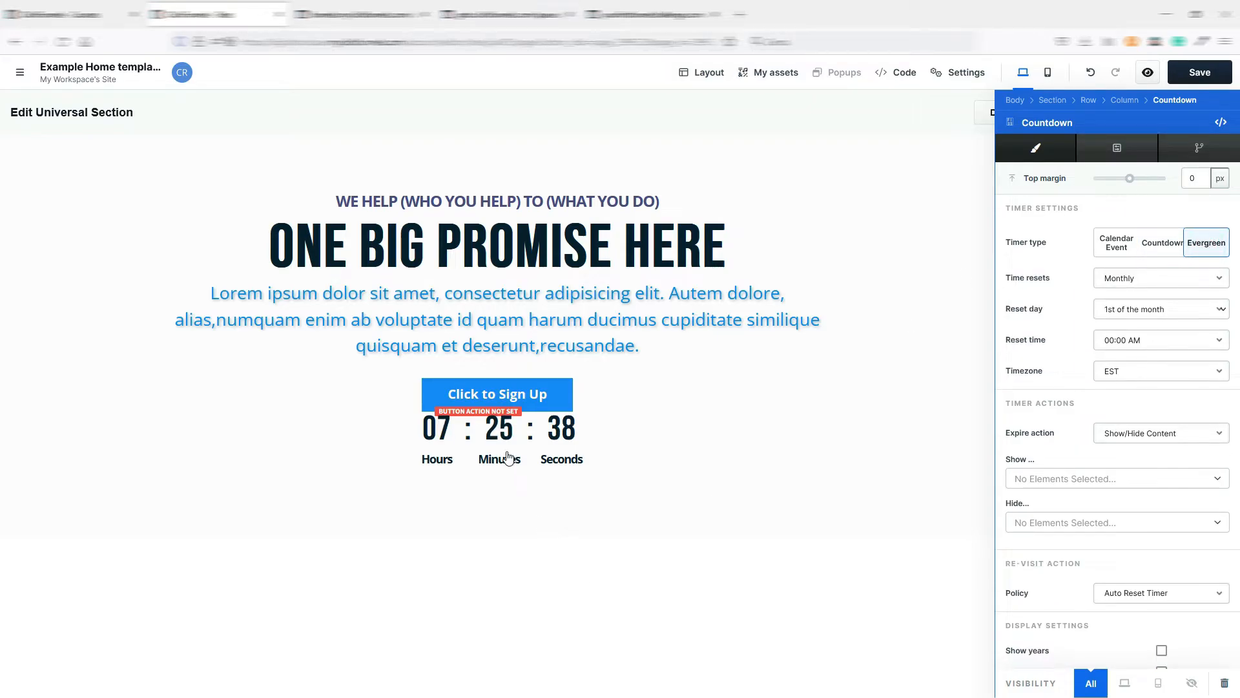
left_click(494, 465)
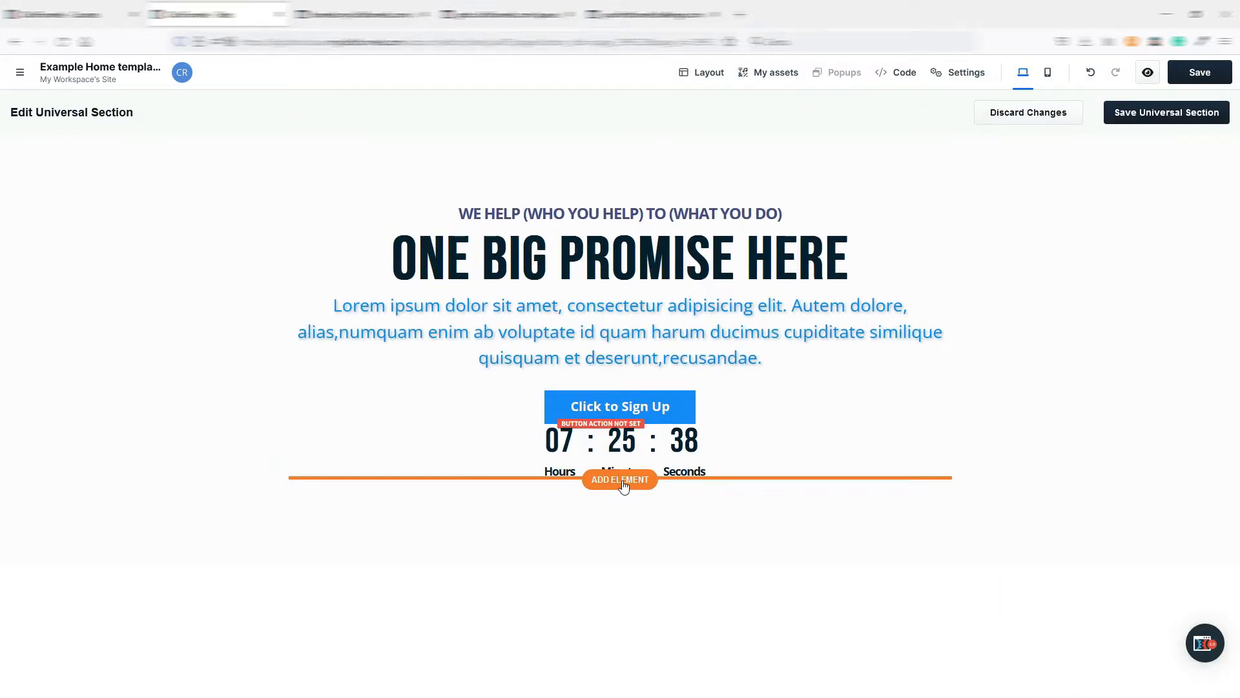
Step: Look through the blog, download, course, product, blank and dynamic slot elements that can be added below the countdown
left_click(620, 478)
scroll(1011, 460, "down", 15)
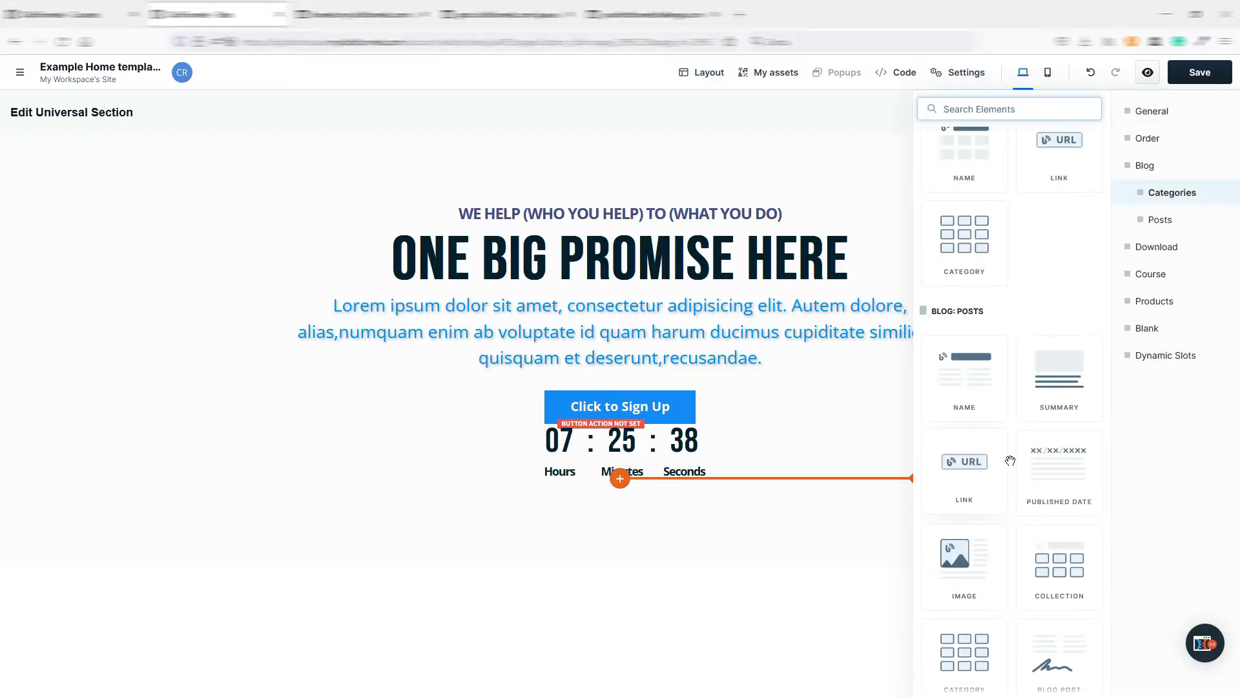
scroll(1011, 460, "up", 5)
scroll(1011, 455, "down", 4)
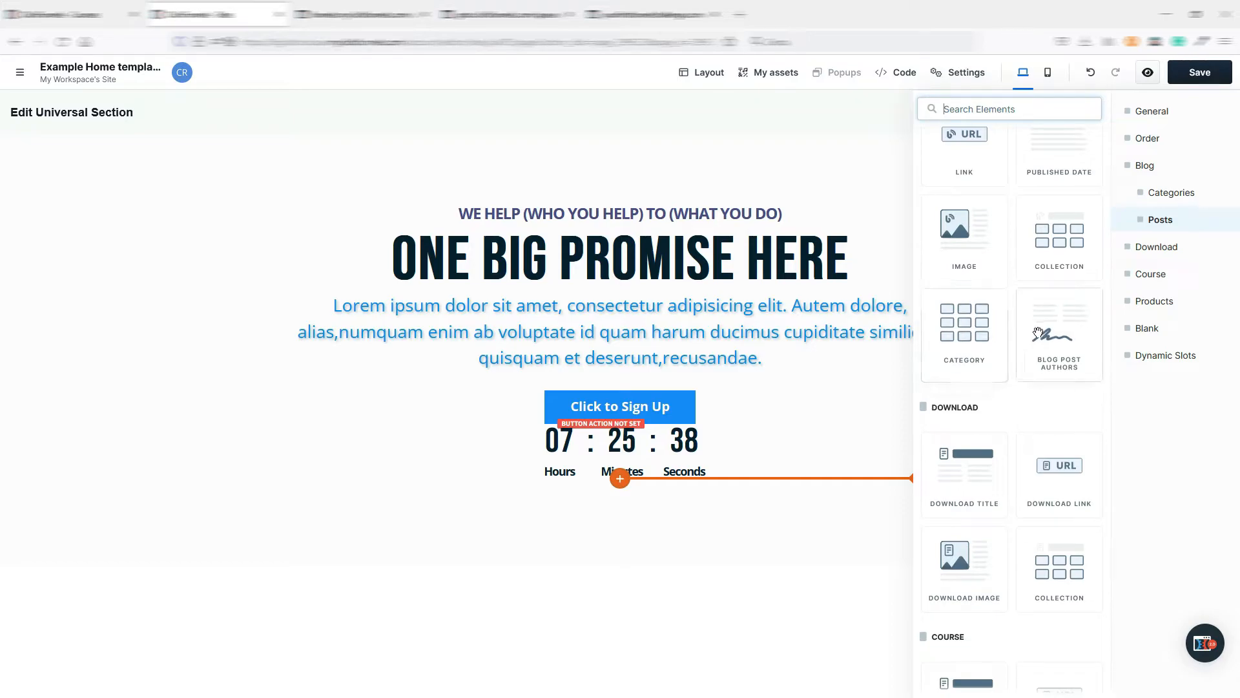
scroll(1064, 356, "down", 2)
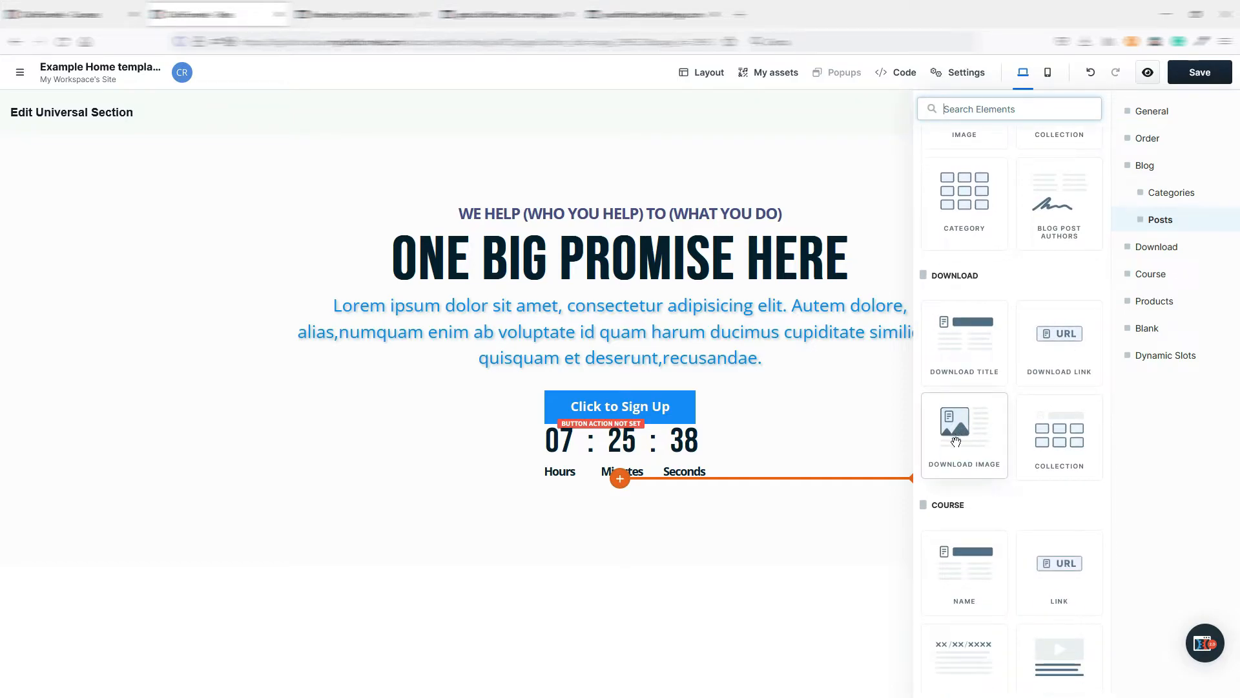
scroll(1002, 438, "down", 3)
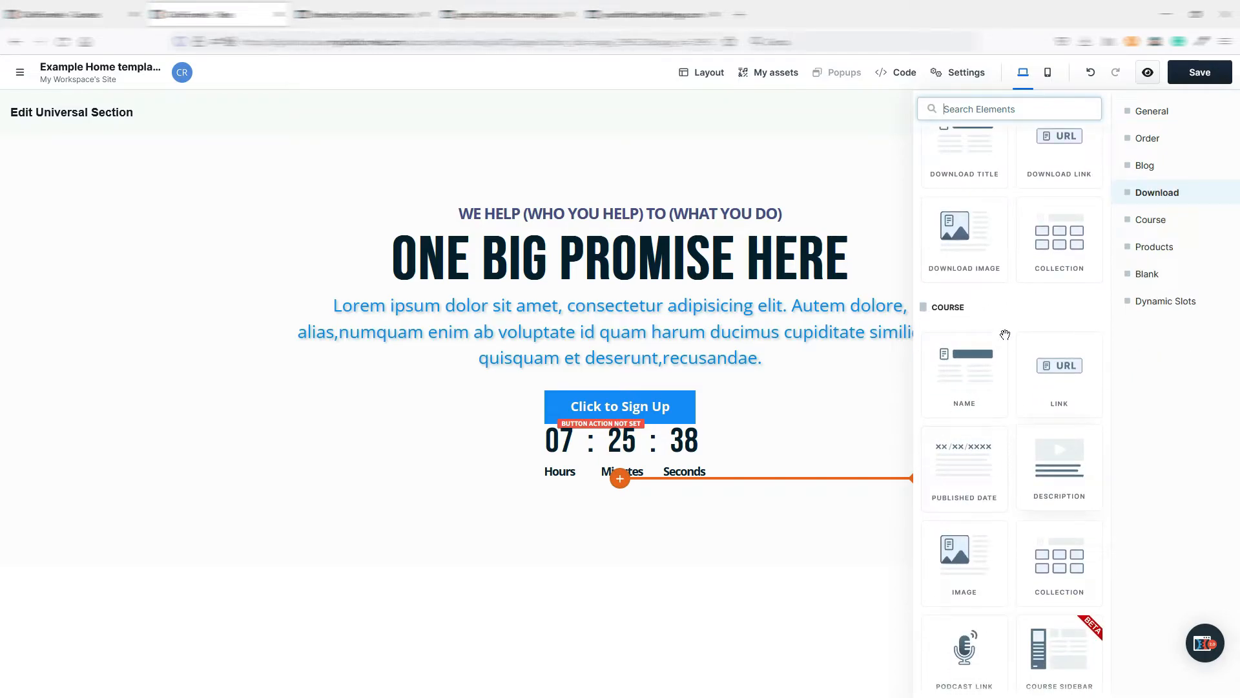
scroll(969, 310, "down", 7)
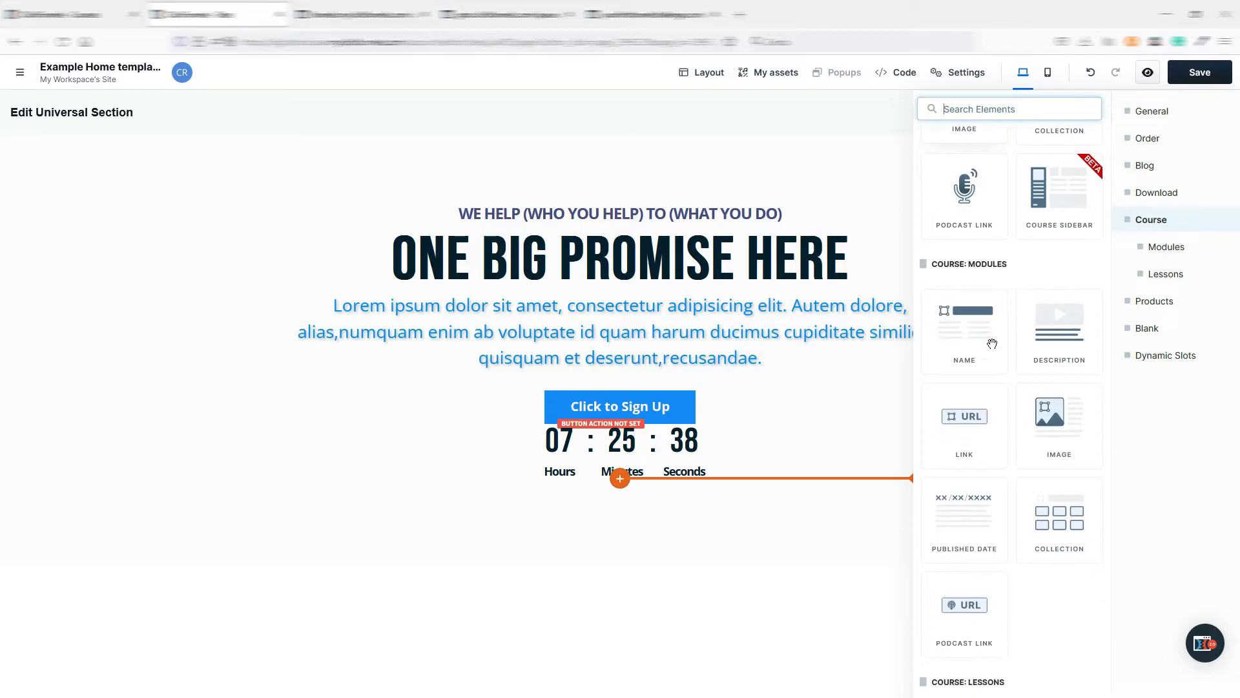
scroll(991, 312, "down", 5)
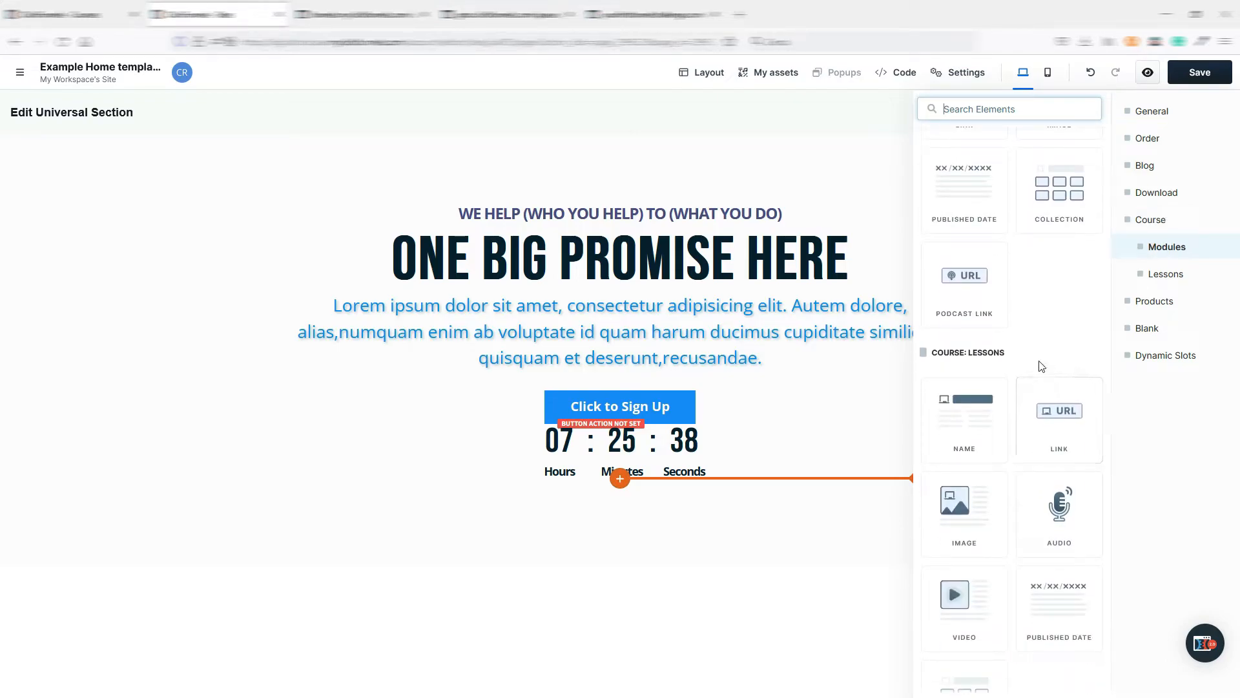
scroll(986, 474, "down", 10)
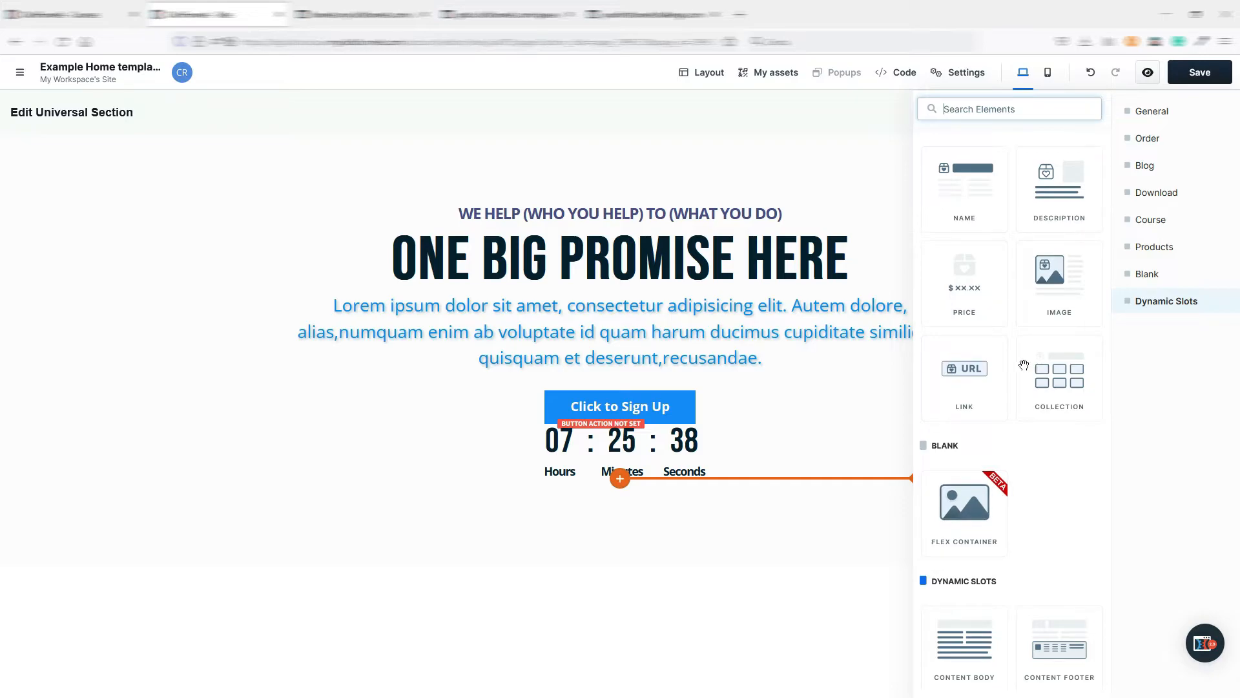
scroll(1012, 357, "up", 3)
scroll(1012, 356, "up", 1)
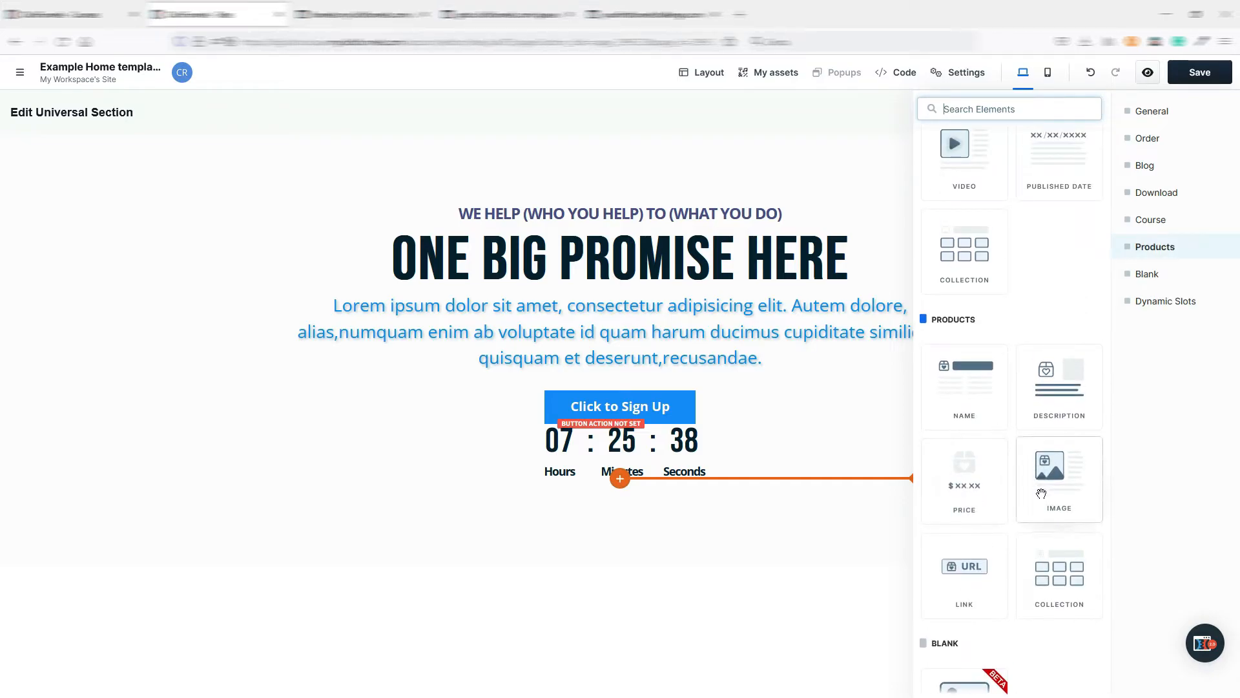
scroll(1040, 452, "up", 2)
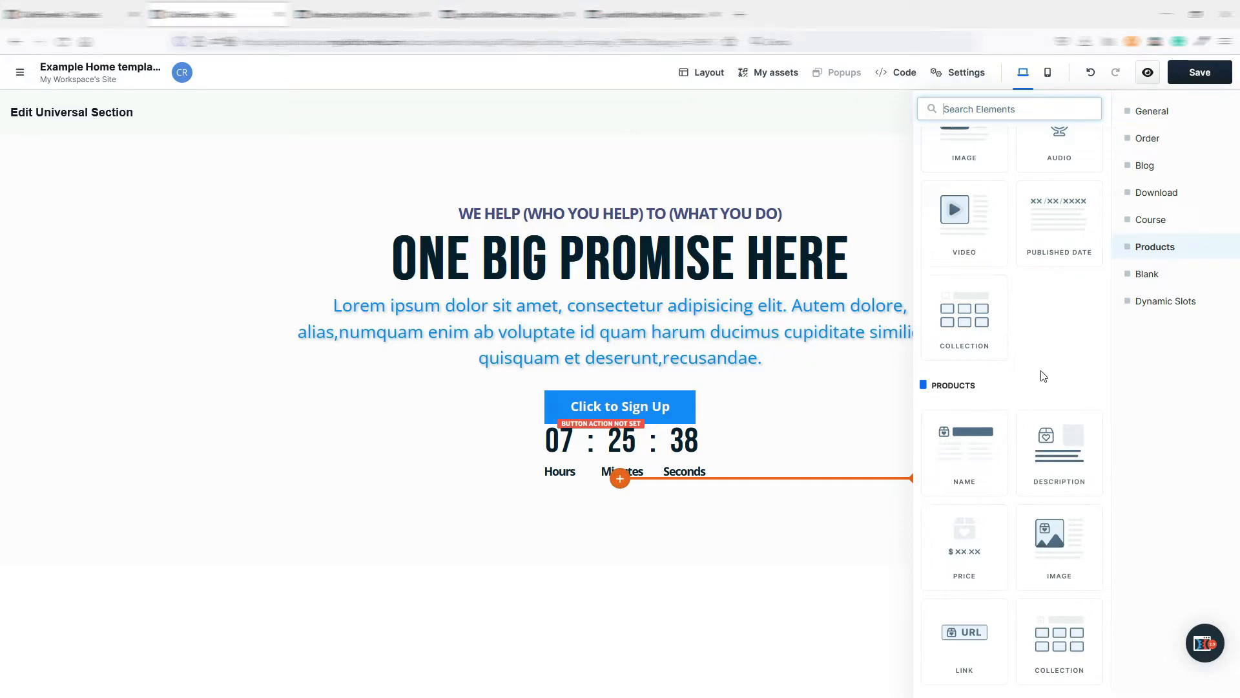
Step: Add an Input element below the countdown timer
scroll(1040, 378, "up", 5)
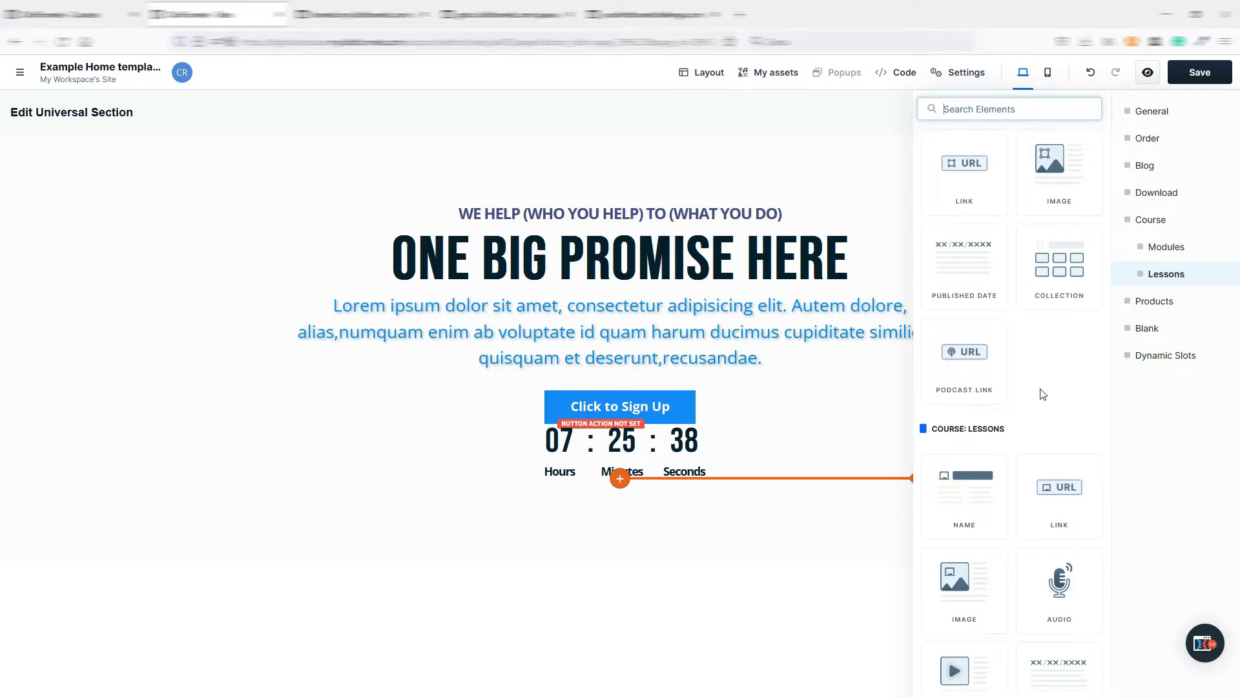
scroll(1043, 394, "up", 8)
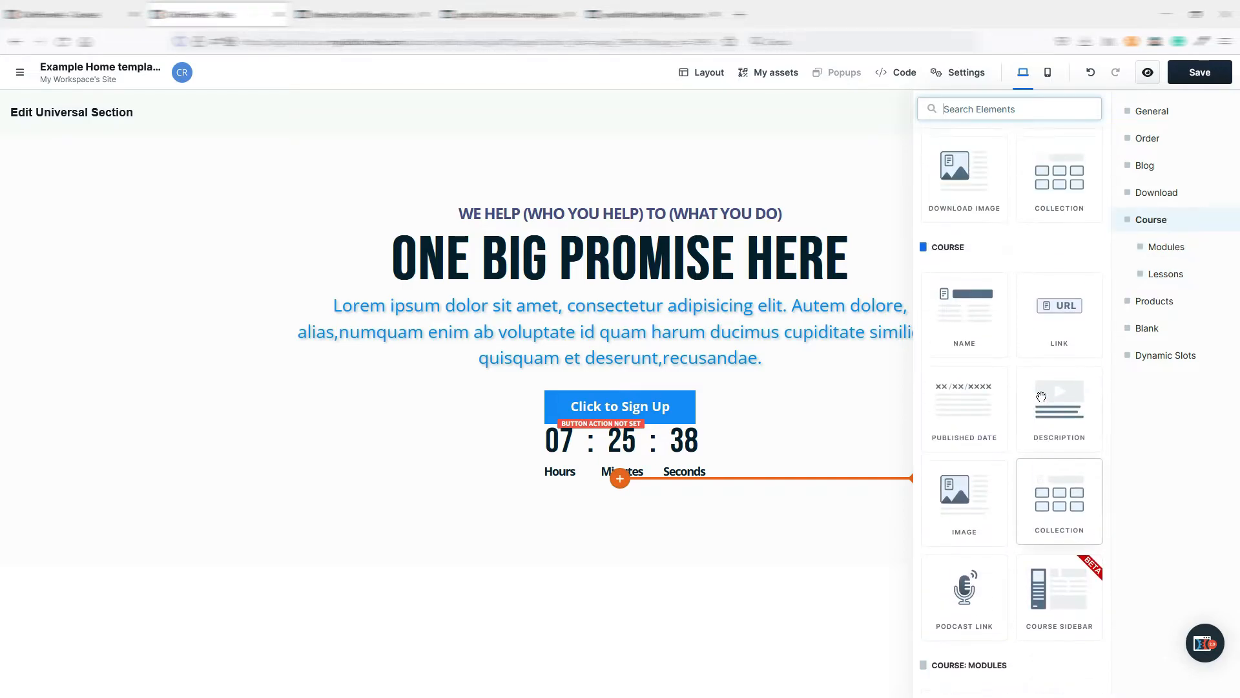
scroll(1042, 397, "up", 3)
scroll(1041, 395, "up", 6)
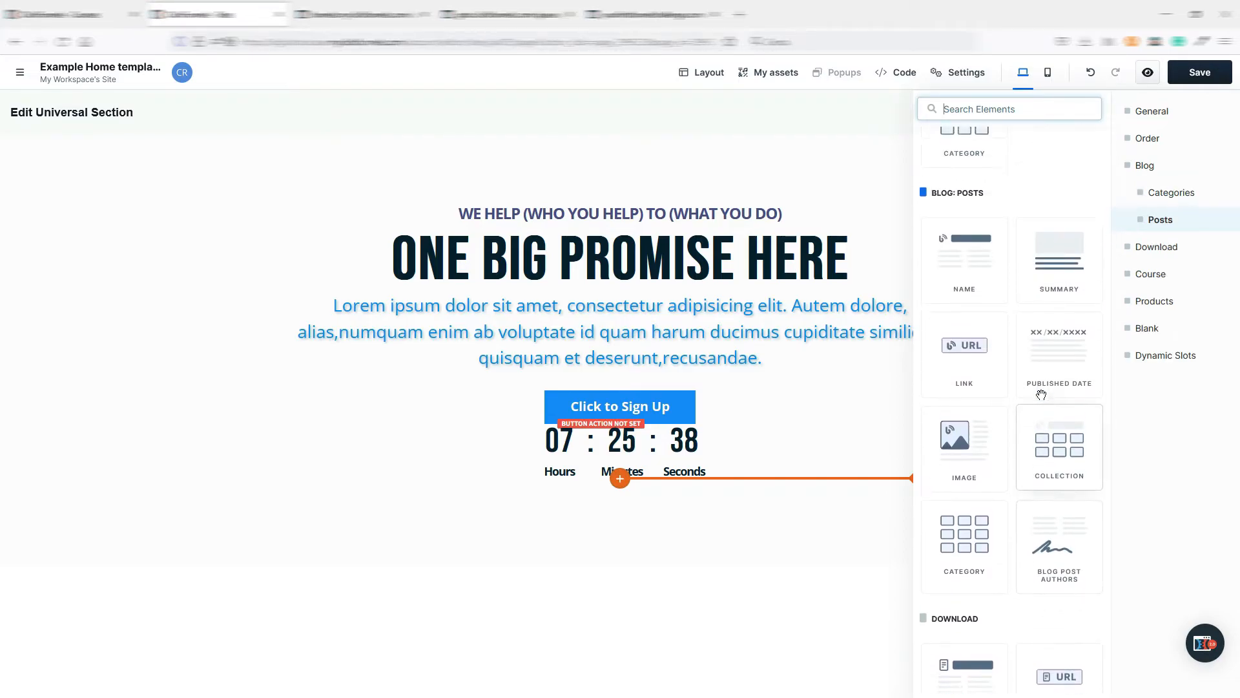
scroll(1039, 394, "up", 8)
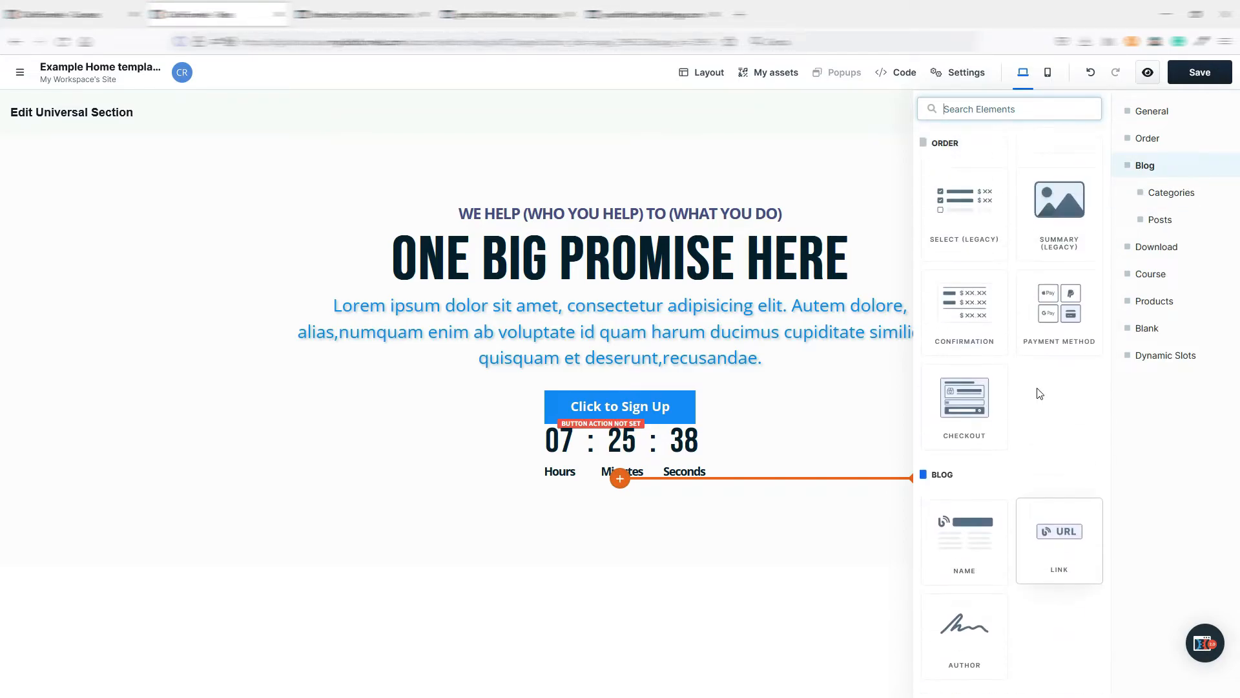
scroll(1036, 388, "up", 5)
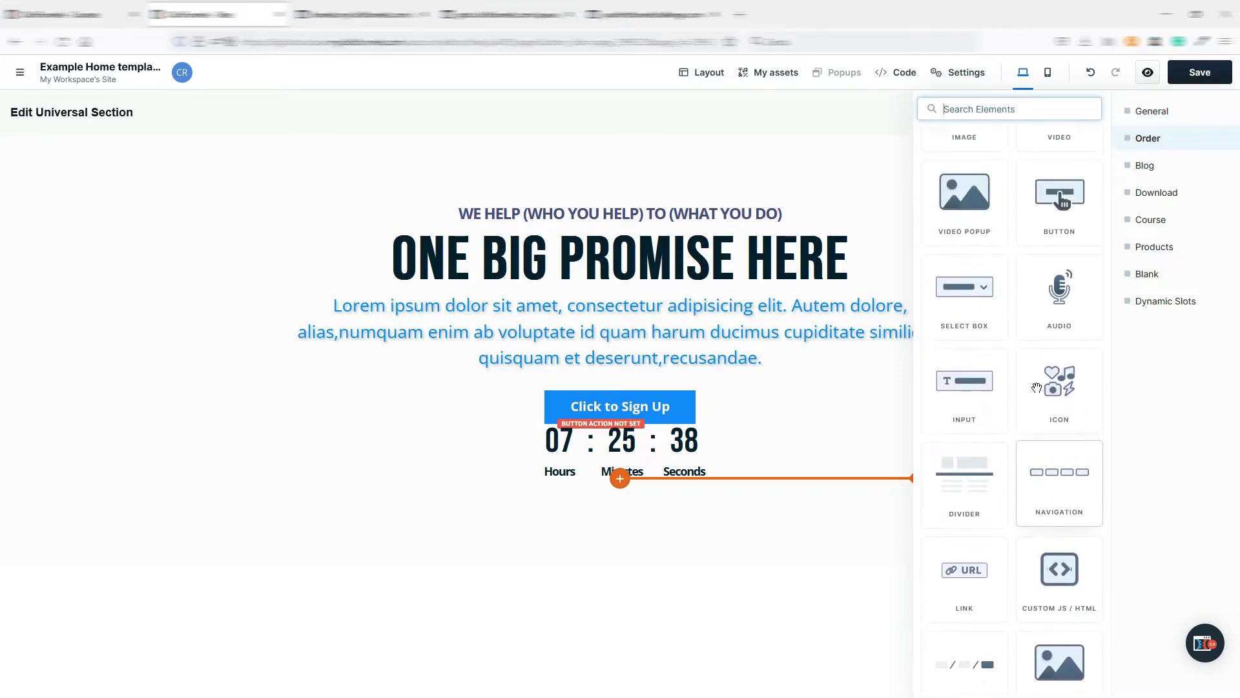
left_click(975, 421)
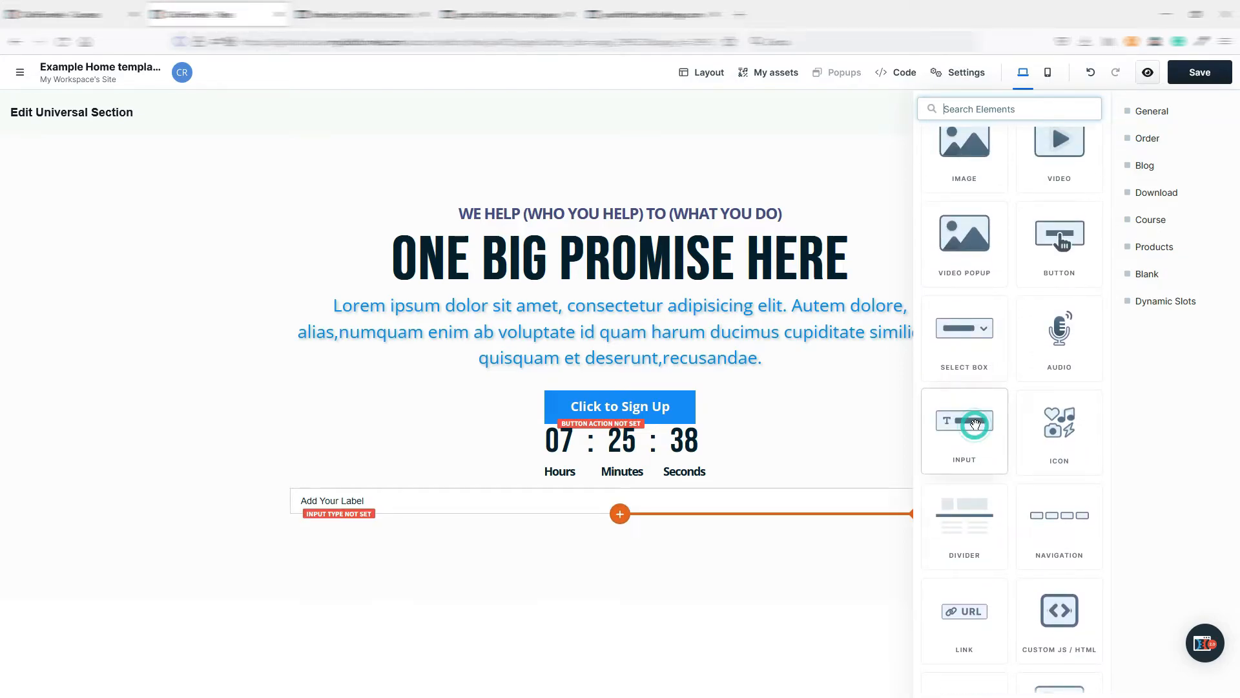
left_click(405, 504)
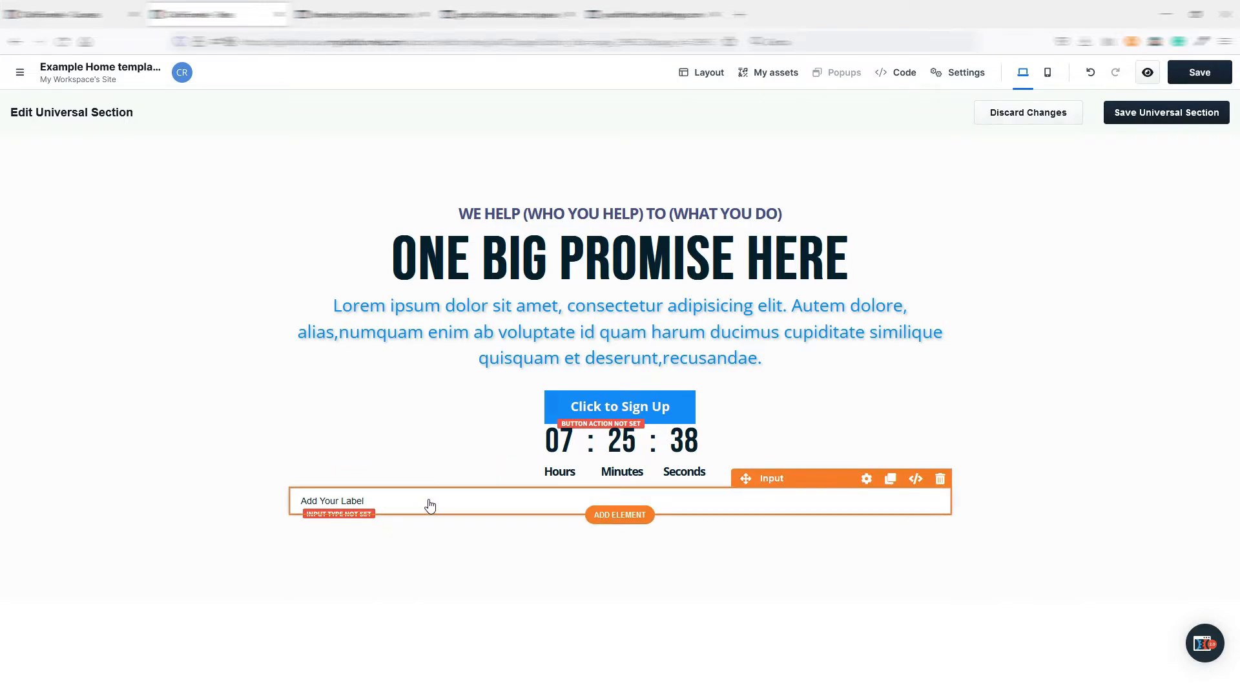
Step: Make the new input a required Email Address field and set its top margin to 20 px
left_click(867, 479)
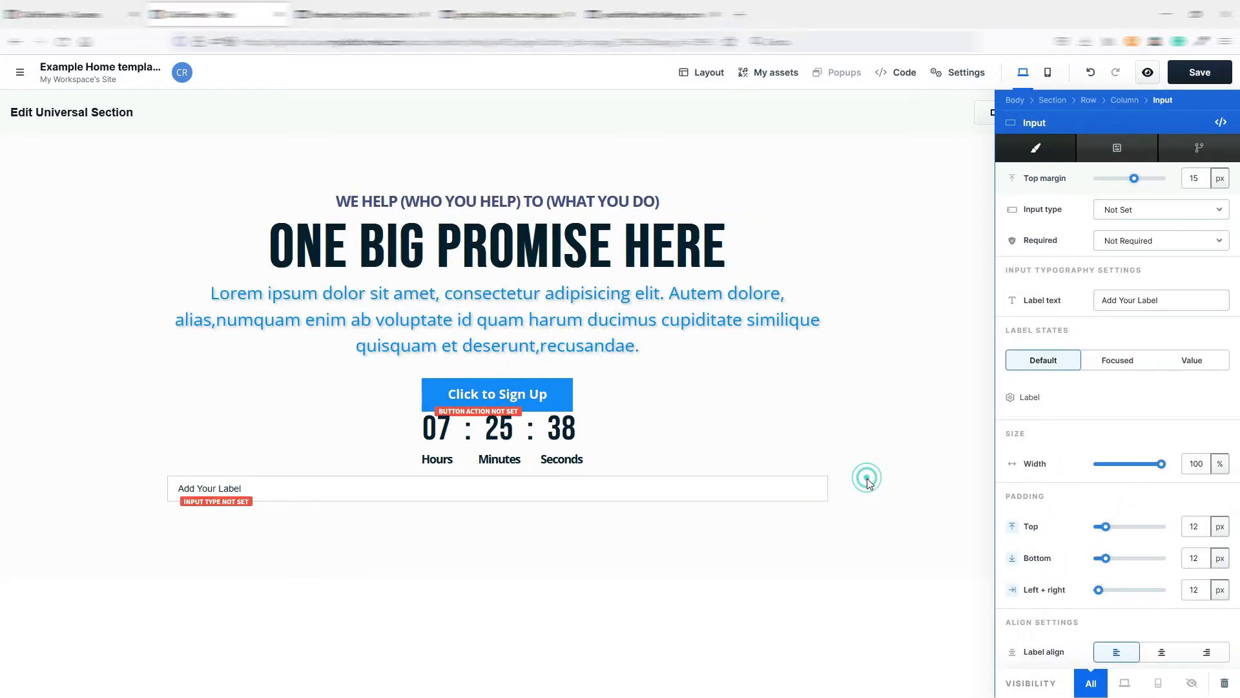
left_click(1162, 211)
left_click(1135, 289)
left_click(1157, 241)
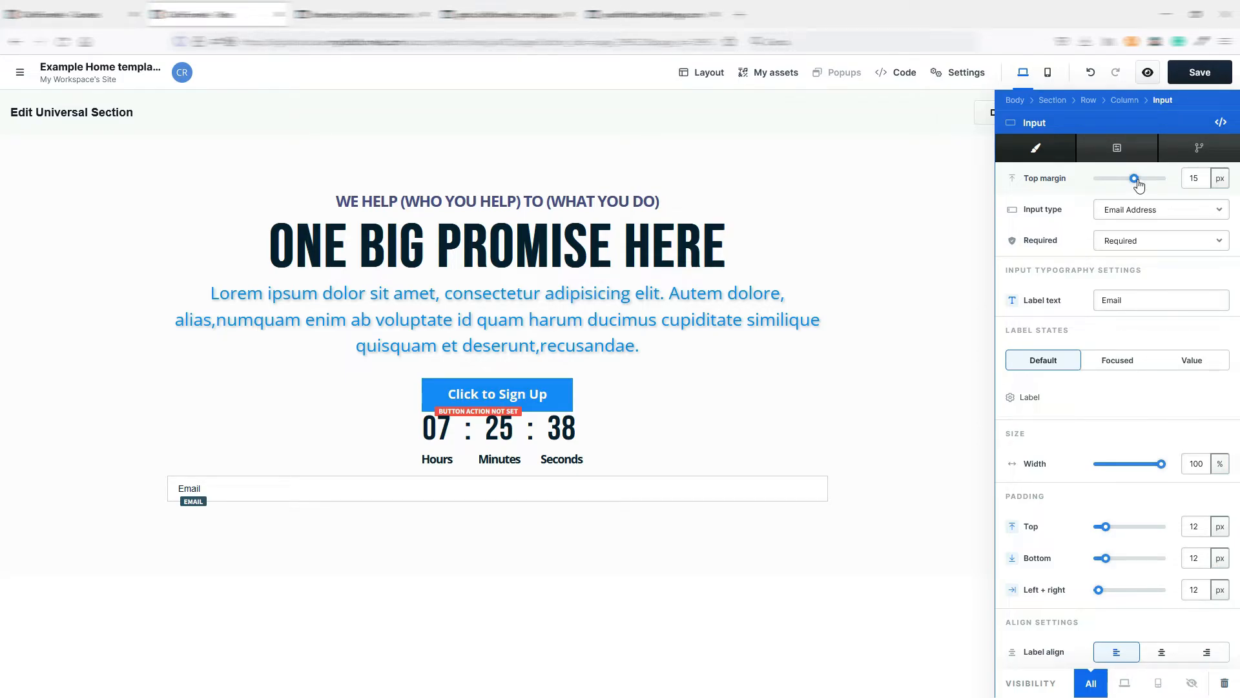
left_click_drag(1135, 180, 1137, 182)
Step: Check the email input's label text and compare its Focused and Value label states
left_click(1130, 303)
double_click(1125, 301)
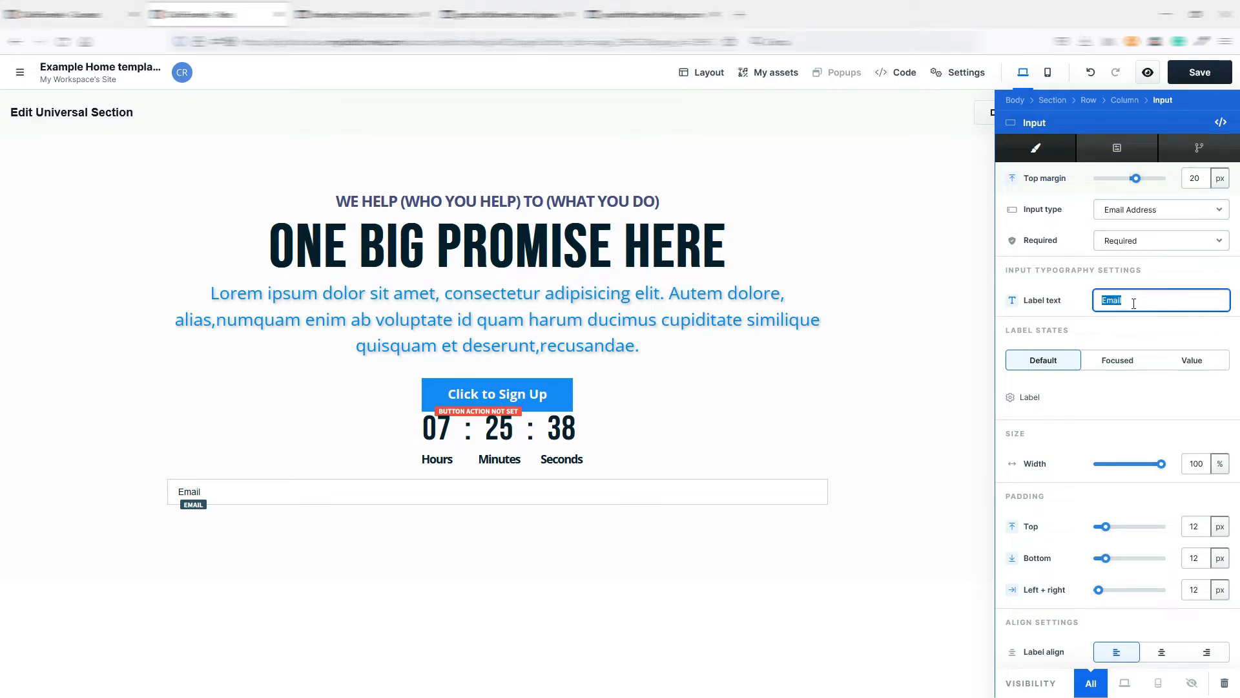
left_click(1117, 361)
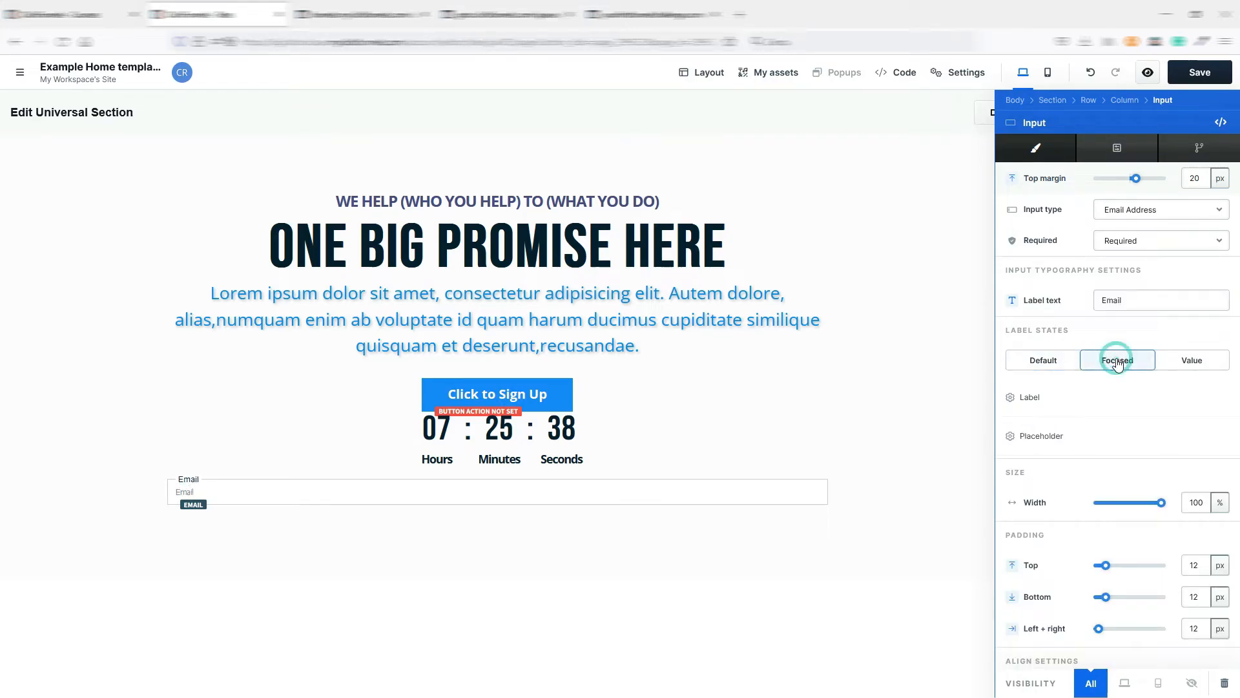
left_click(1190, 362)
left_click(1119, 360)
Step: Review the email input's size, padding, alignment, shadow, border and corner settings, and close its settings
scroll(1128, 365, "down", 3)
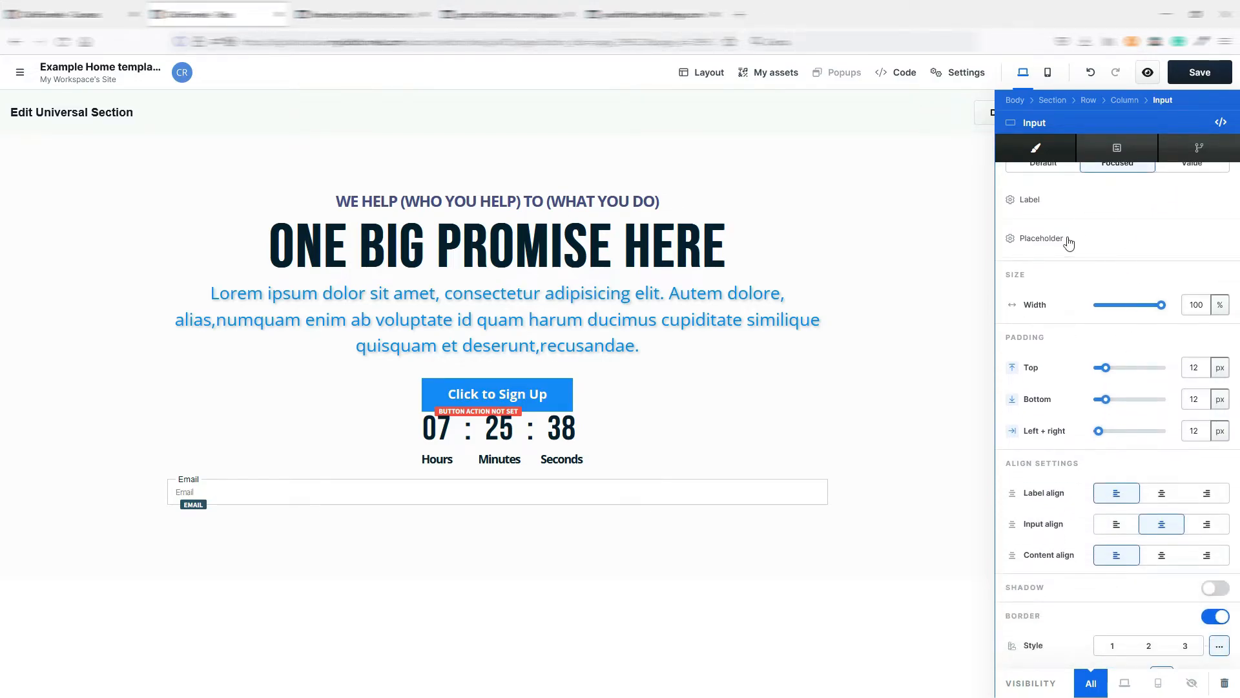
scroll(1082, 291, "down", 1)
scroll(1121, 491, "down", 3)
scroll(1114, 460, "up", 2)
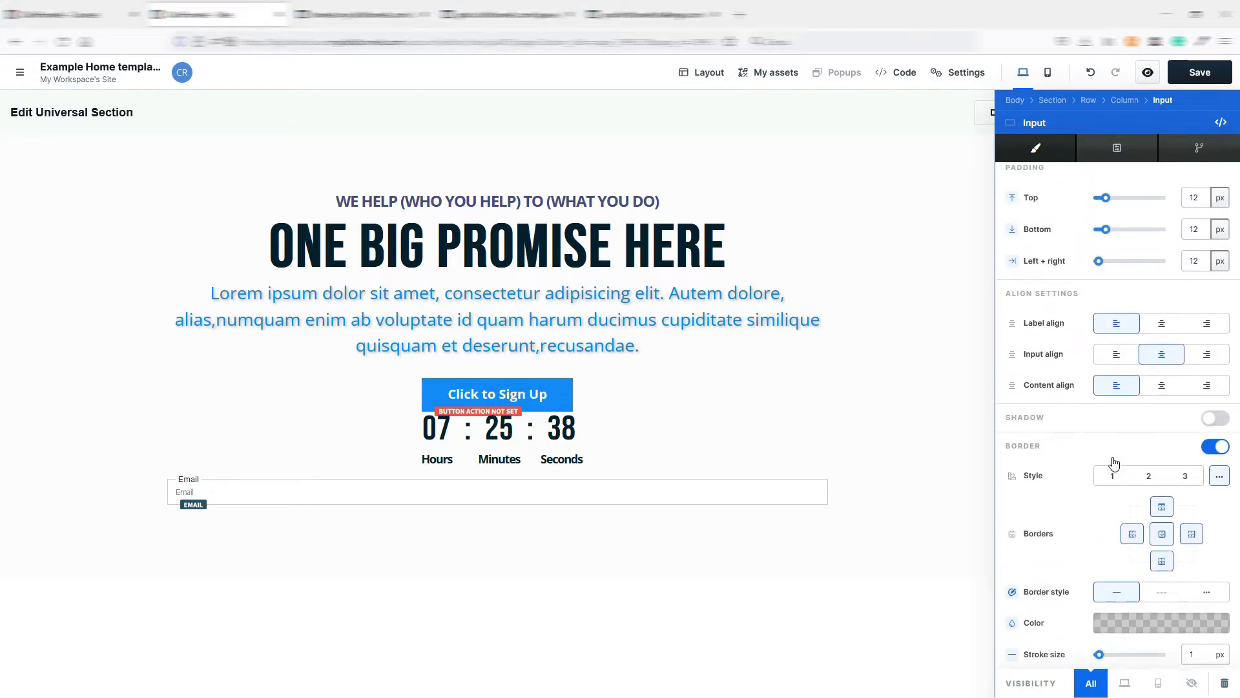
scroll(1113, 432, "up", 5)
scroll(1155, 426, "down", 7)
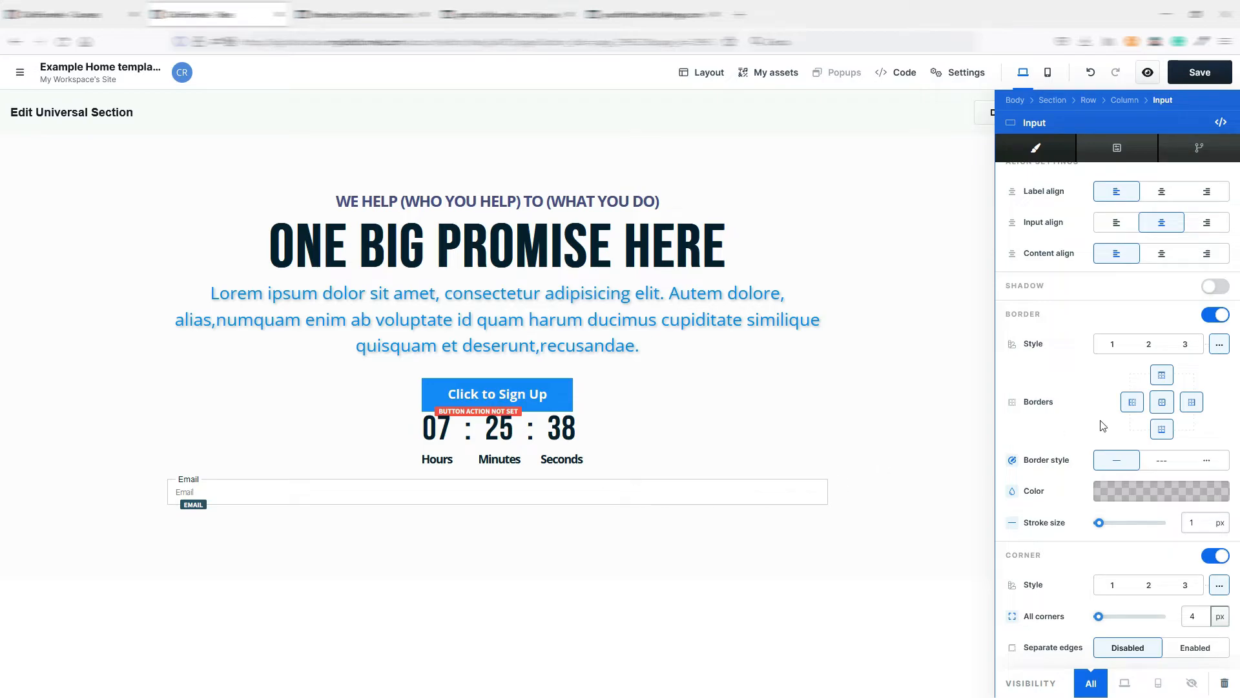
left_click(417, 488)
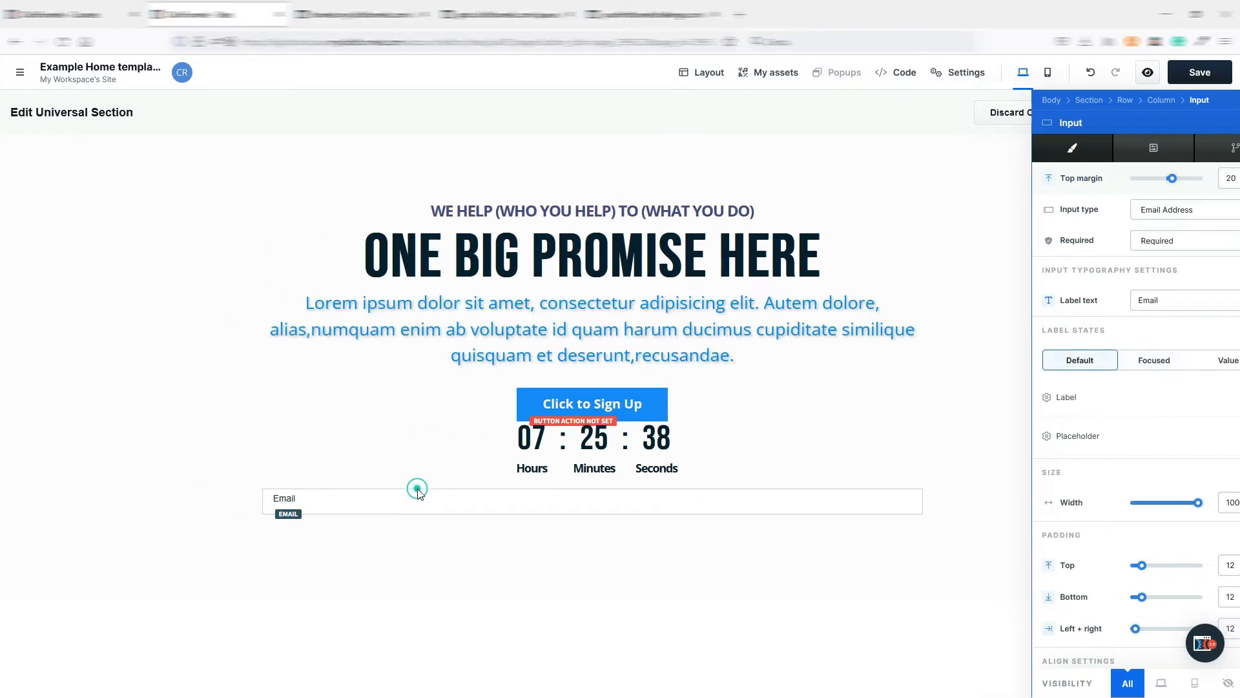
Step: Move the email input above the Click to Sign Up button
left_click(684, 503)
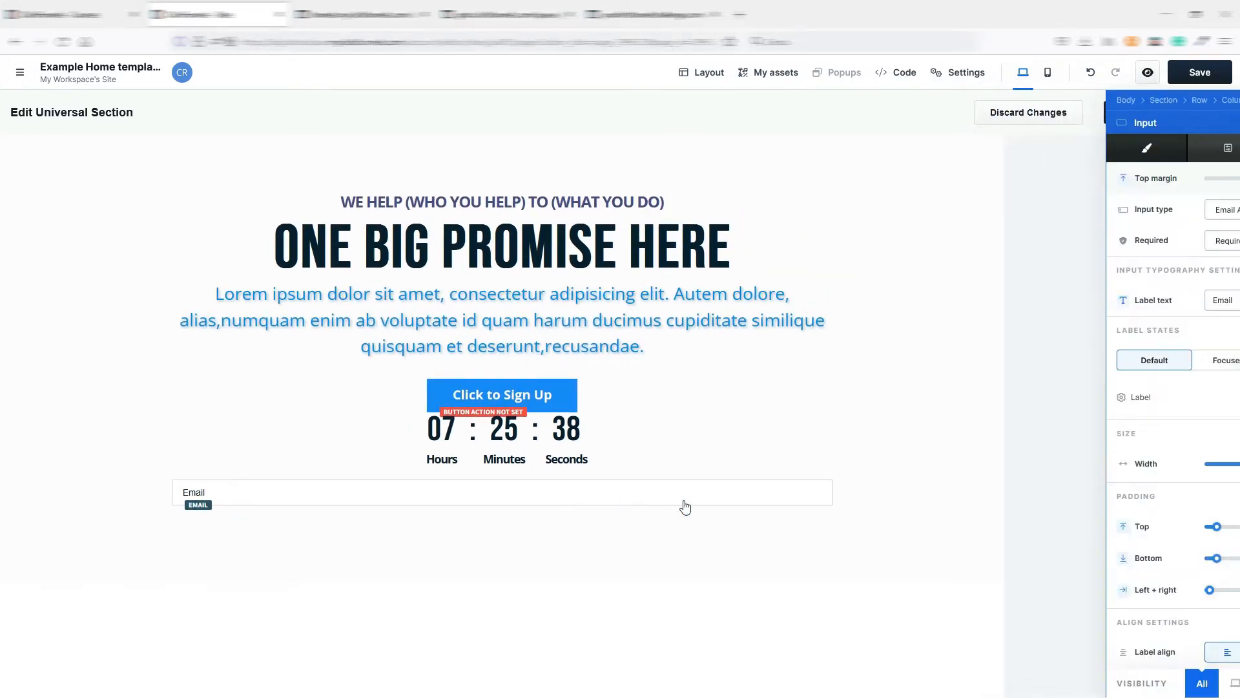
left_click(664, 495)
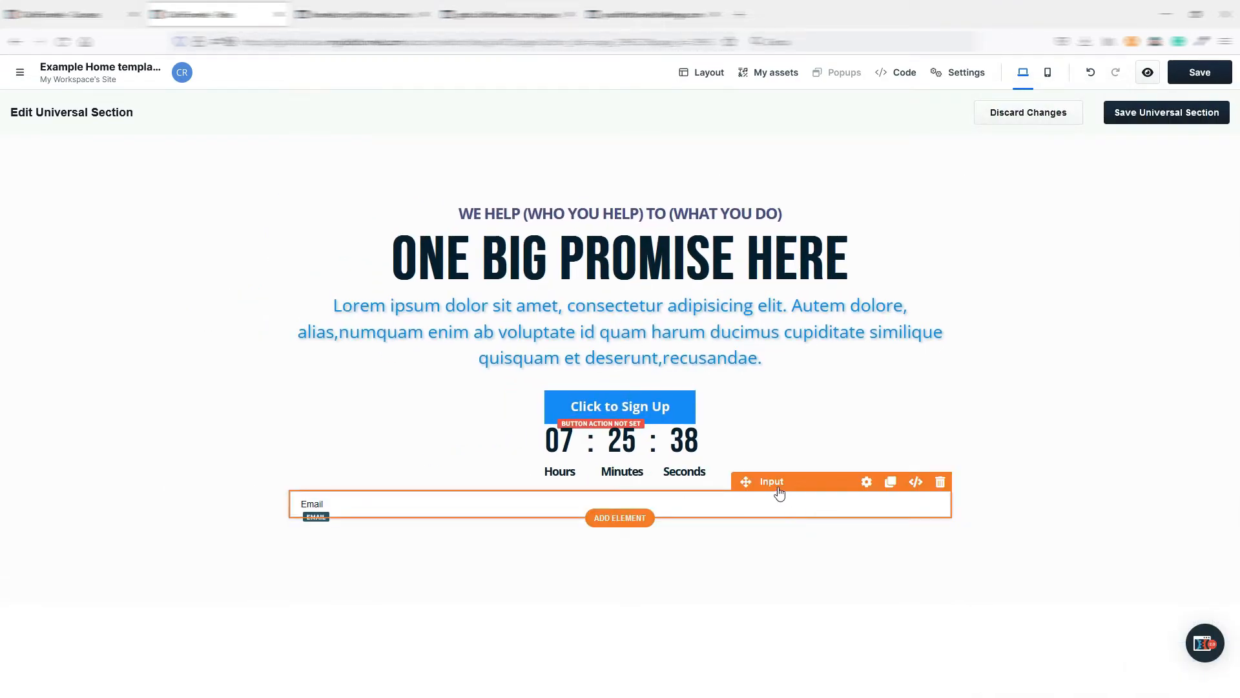
left_click_drag(748, 479, 642, 382)
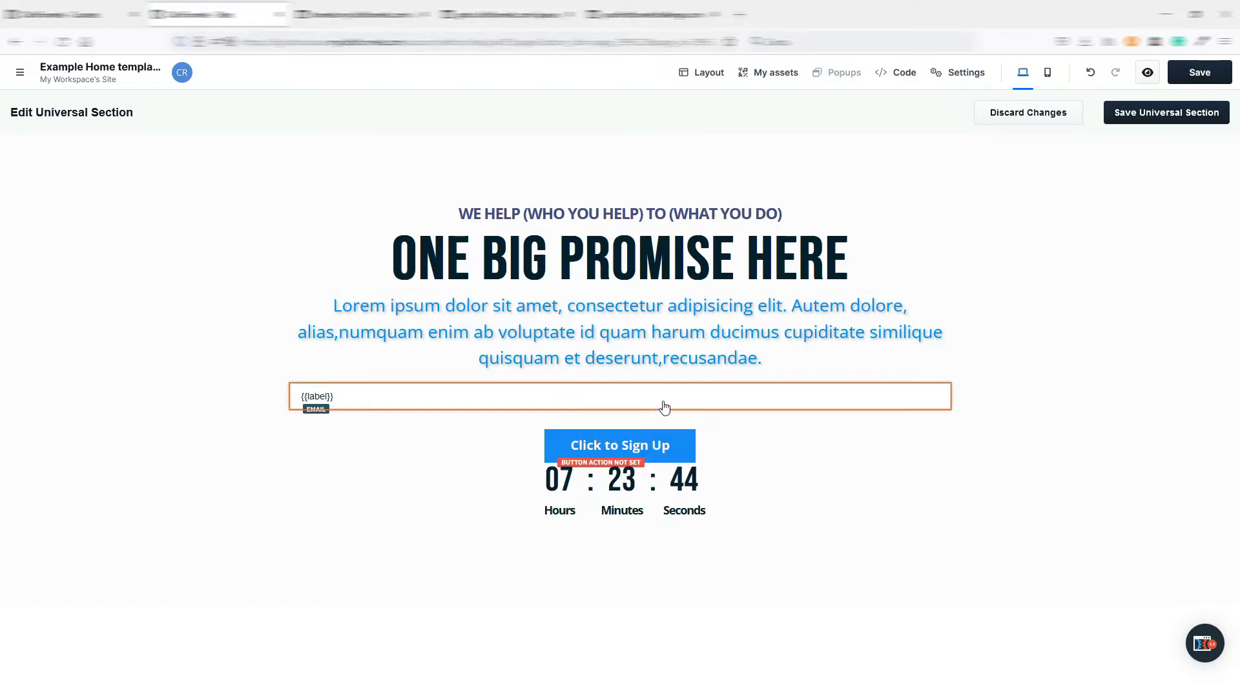
left_click(338, 396)
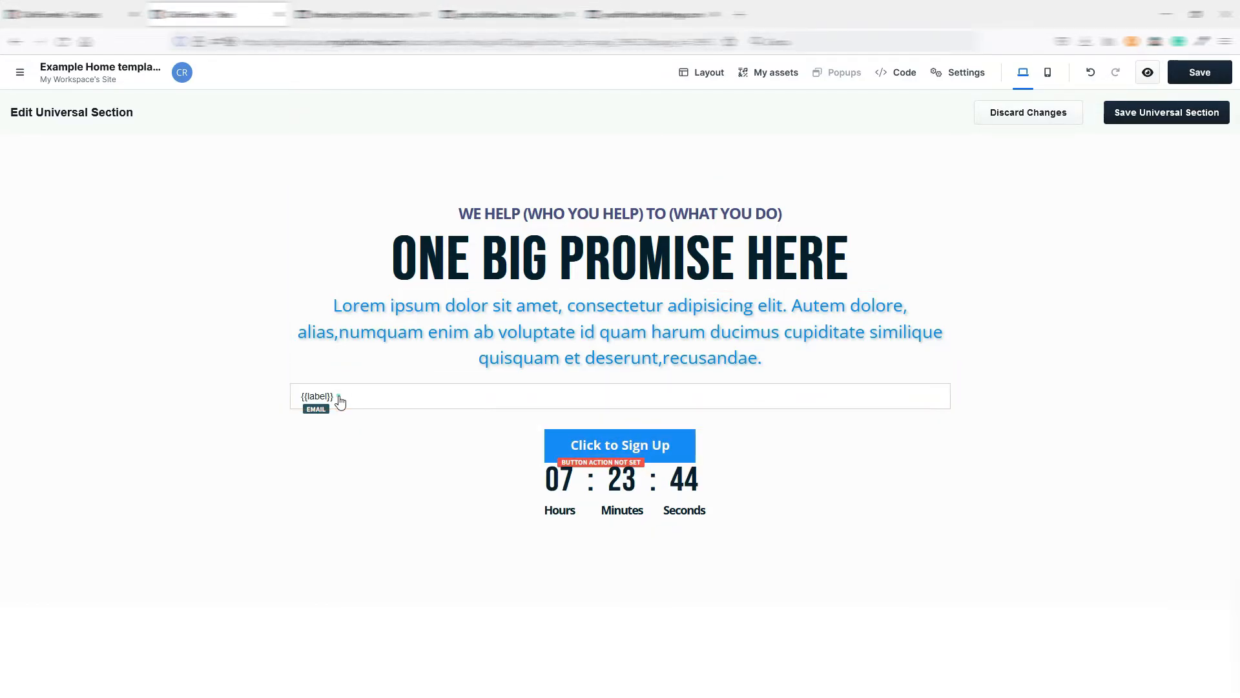
Step: Set the Click to Sign Up button's click action to submit order/form and enable the redirect override
left_click(504, 436)
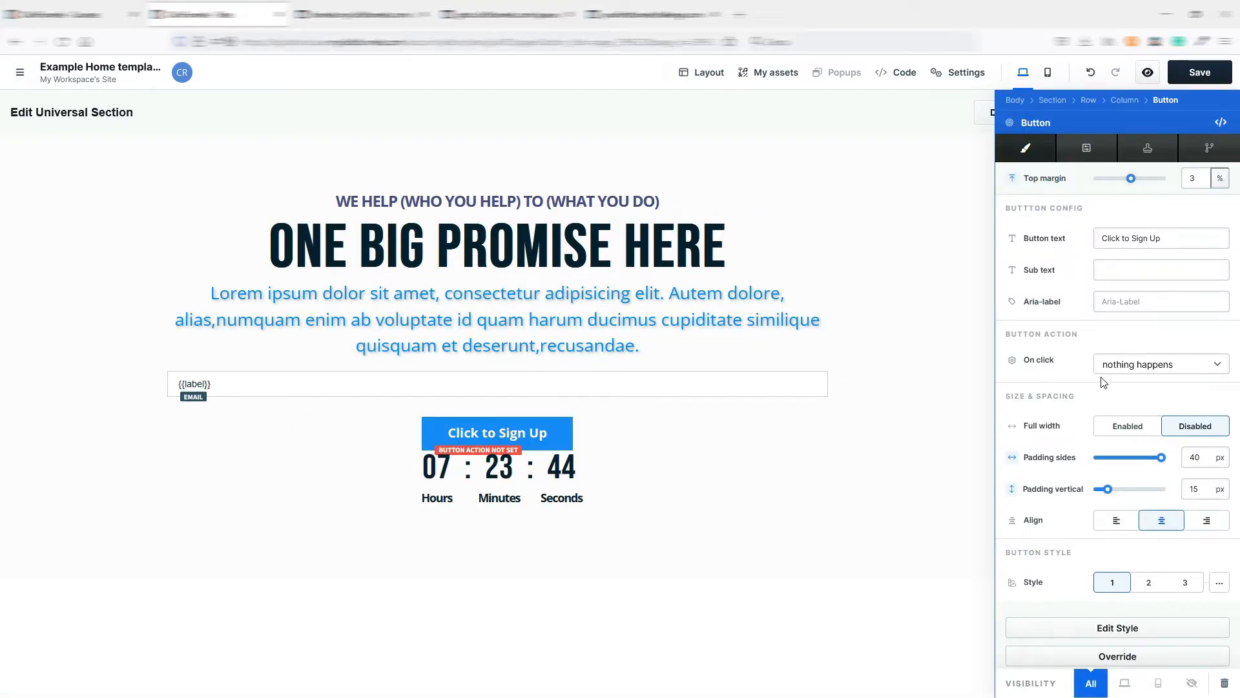
left_click(1147, 366)
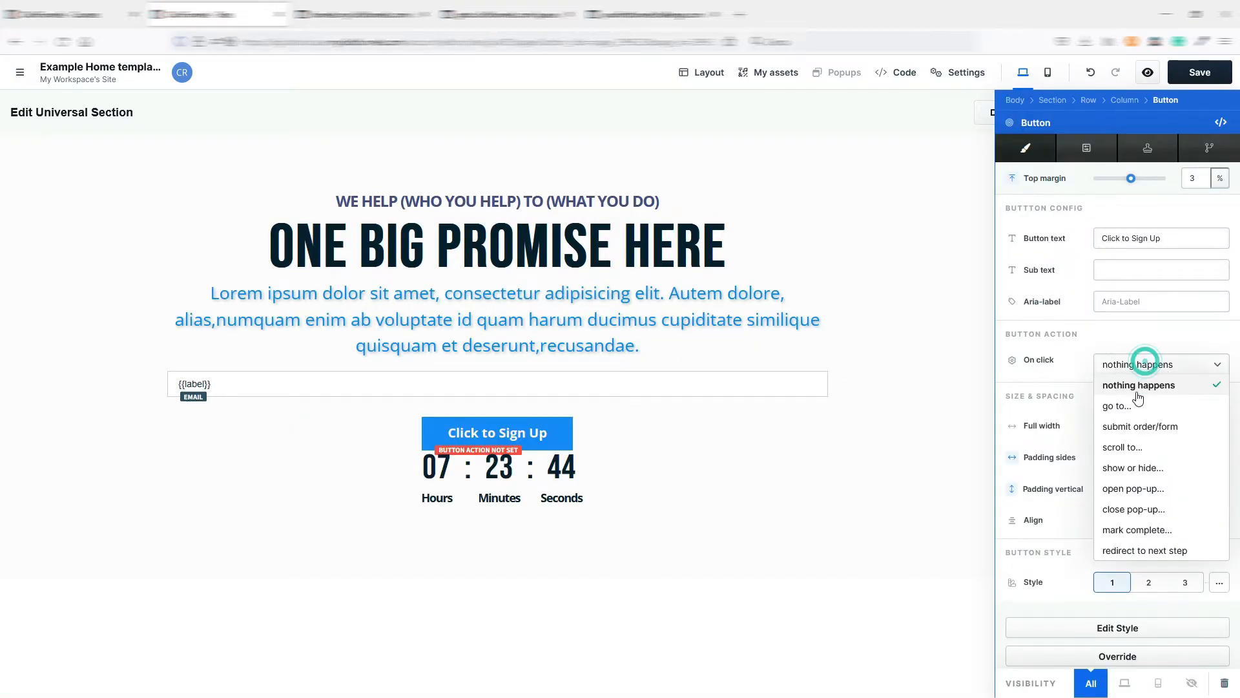
left_click(1149, 428)
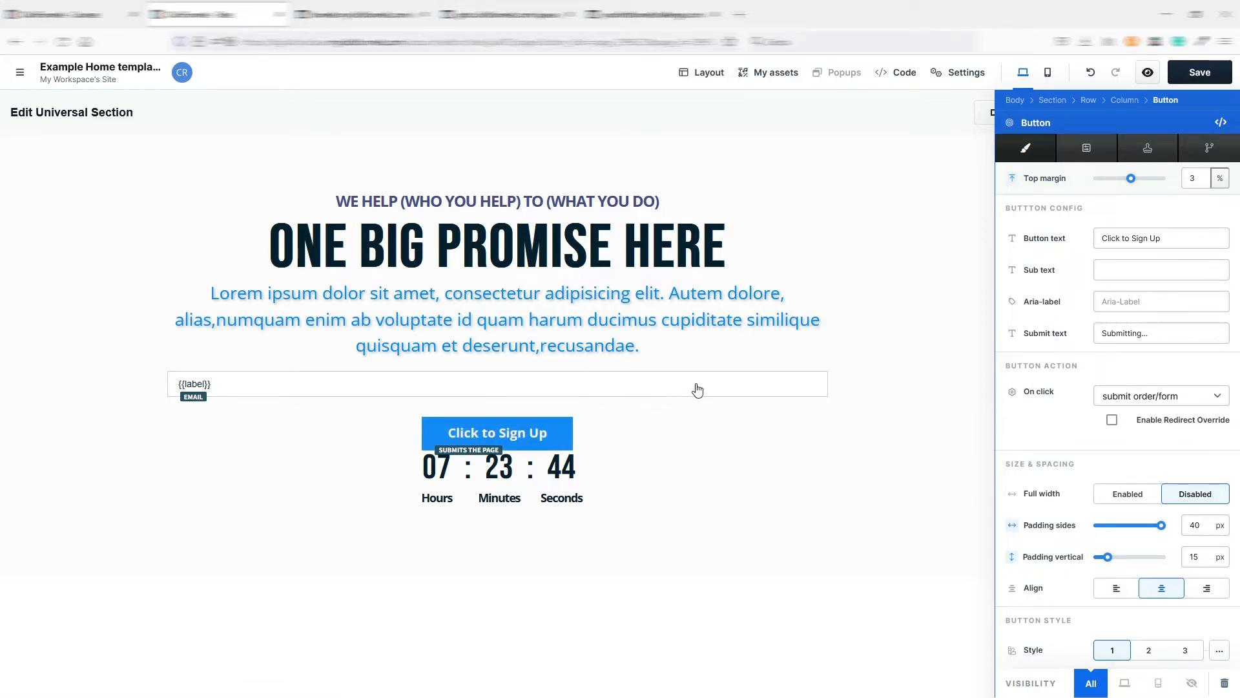
left_click(1111, 420)
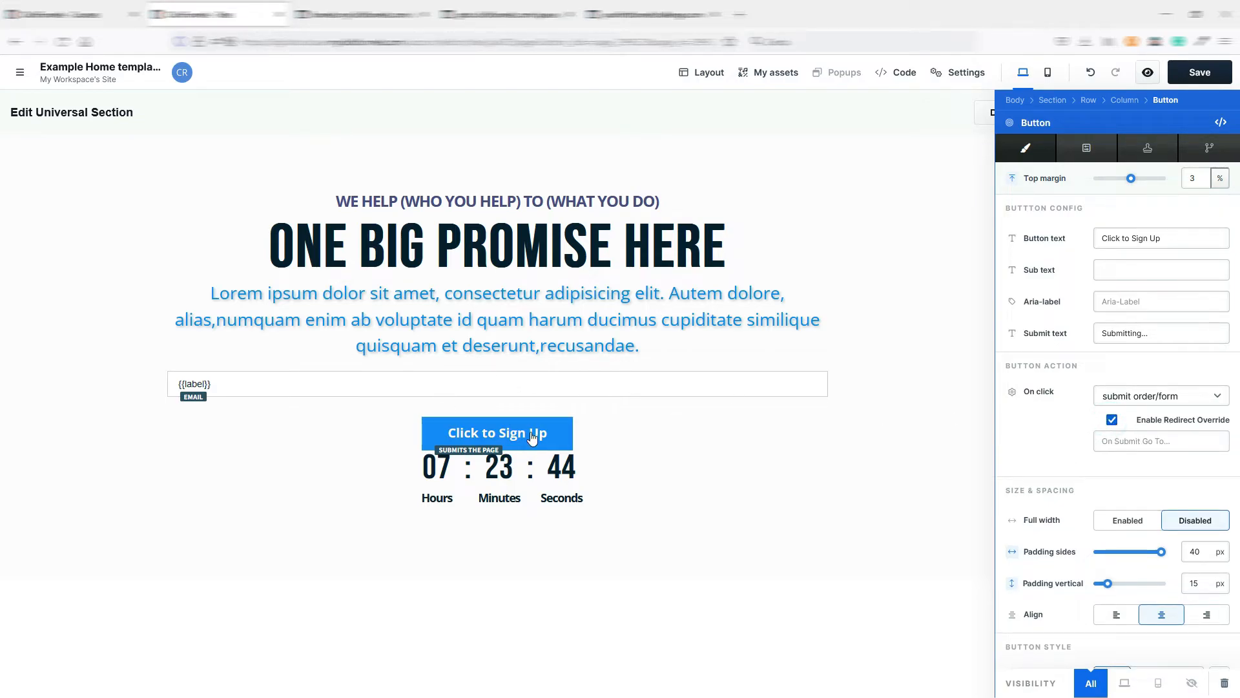
left_click(1149, 443)
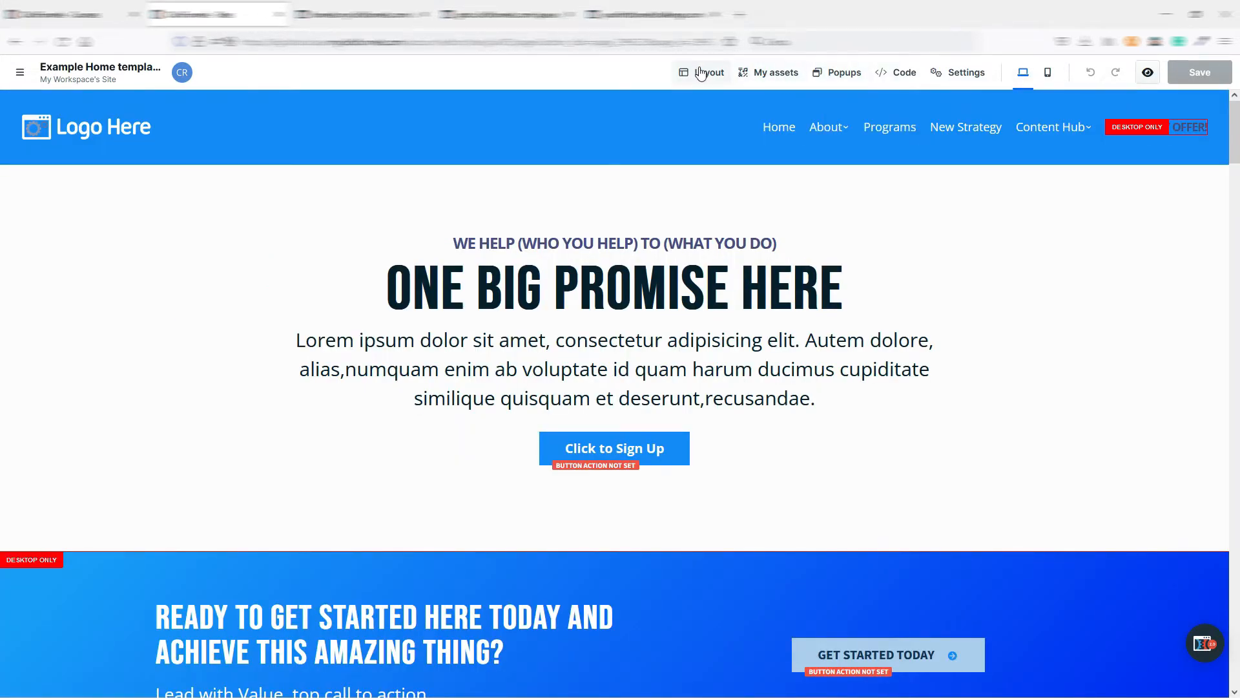
Step: Exit the home page editor and open the site's Funnels page
left_click(18, 72)
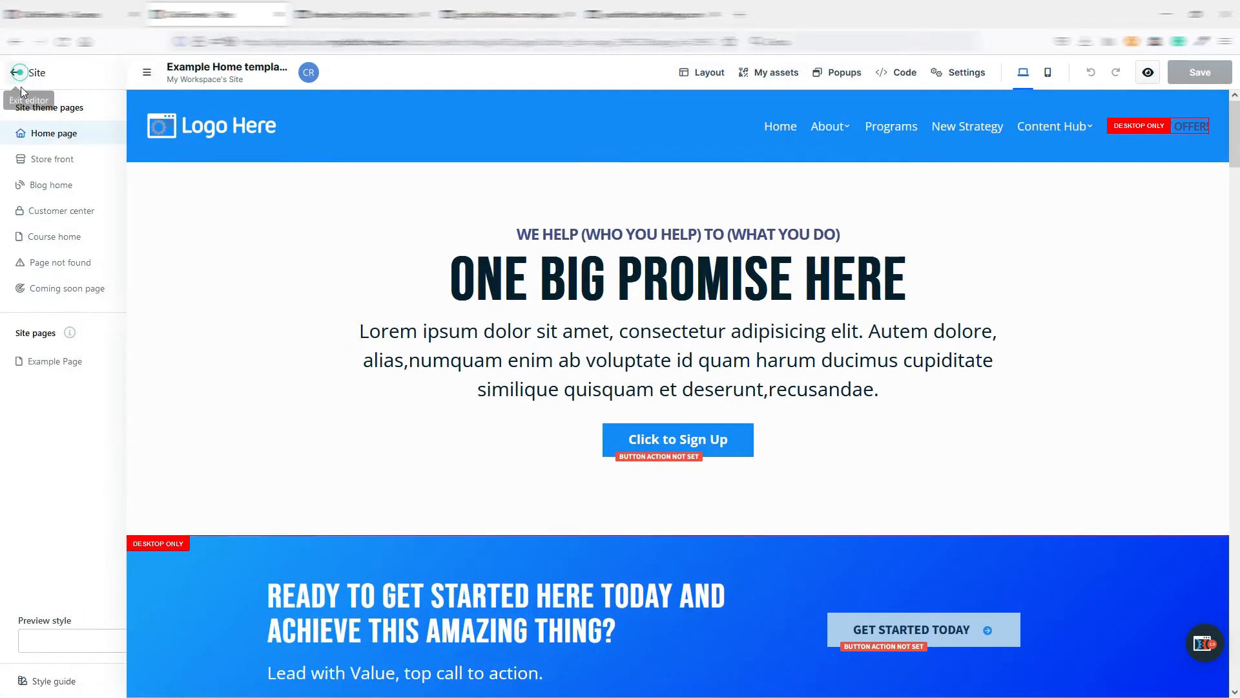
left_click(18, 75)
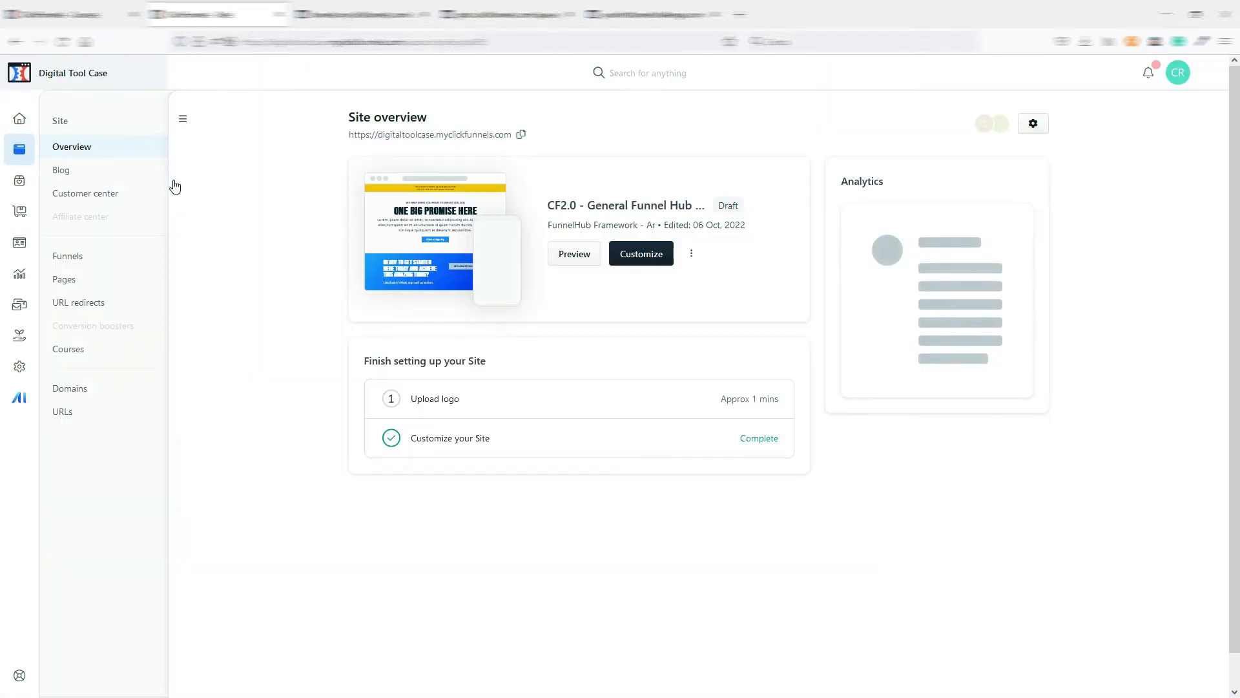
left_click(69, 261)
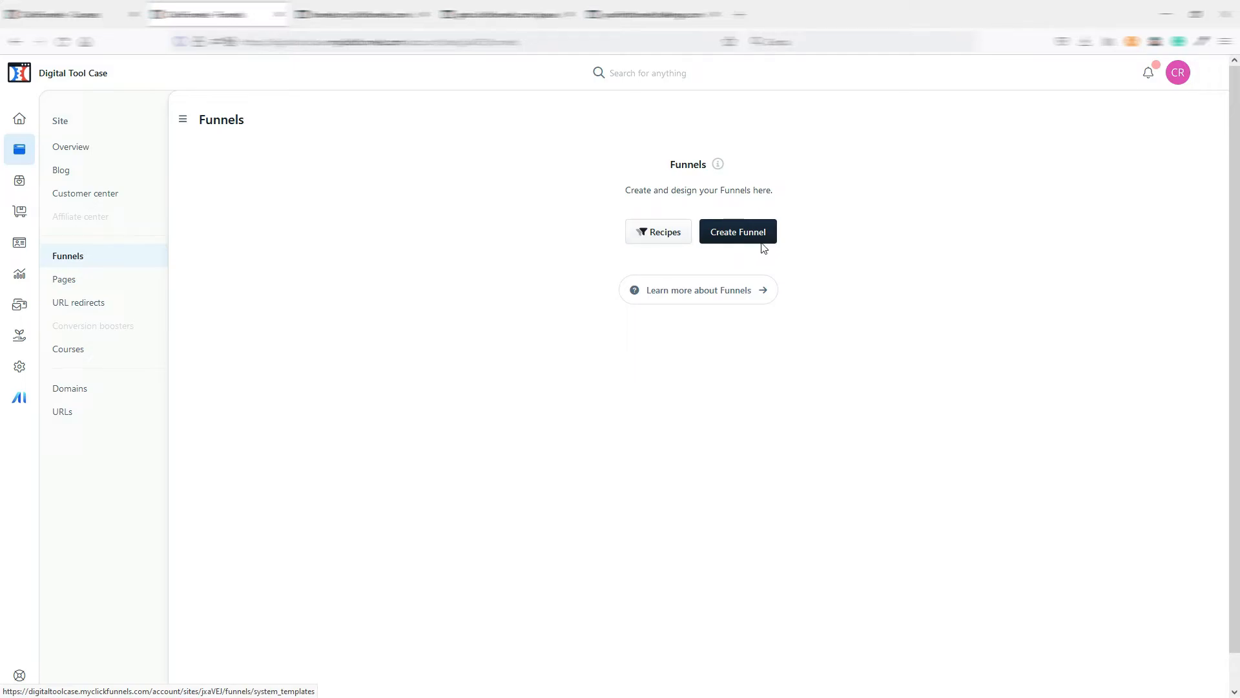
Step: Create a blank funnel named "First funnel" with the path /first-funnel
left_click(742, 234)
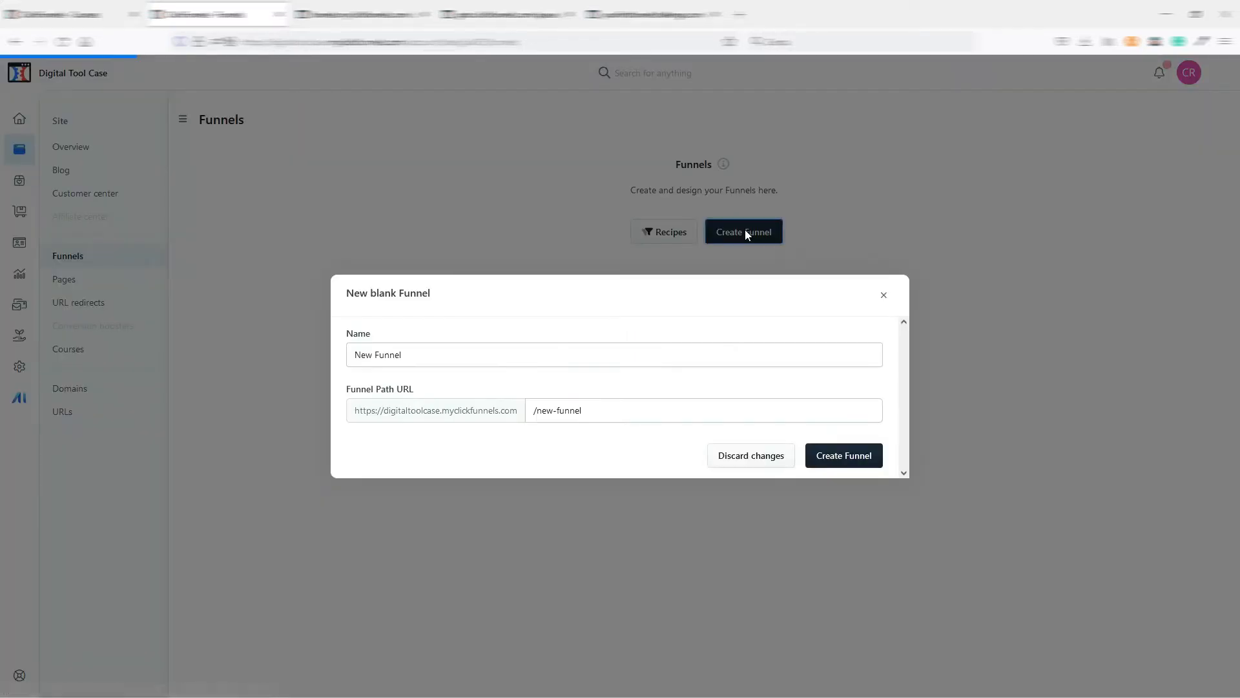
left_click(341, 354)
triple_click(341, 355)
type("First")
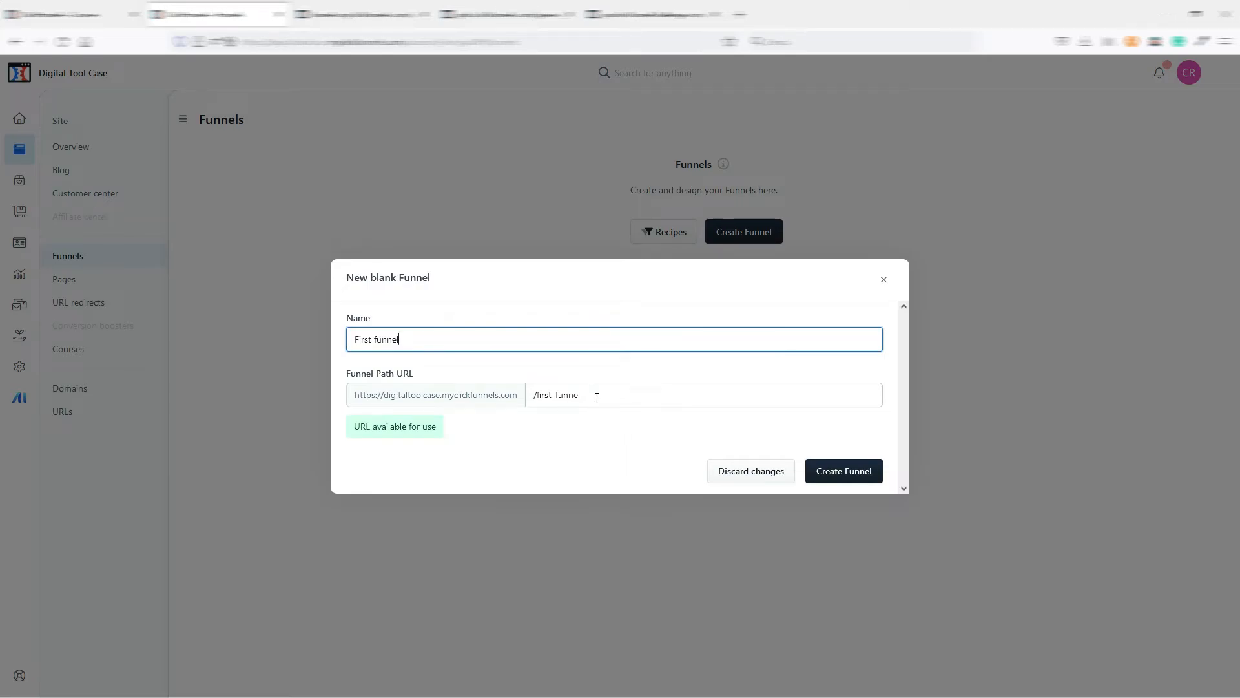
left_click(847, 472)
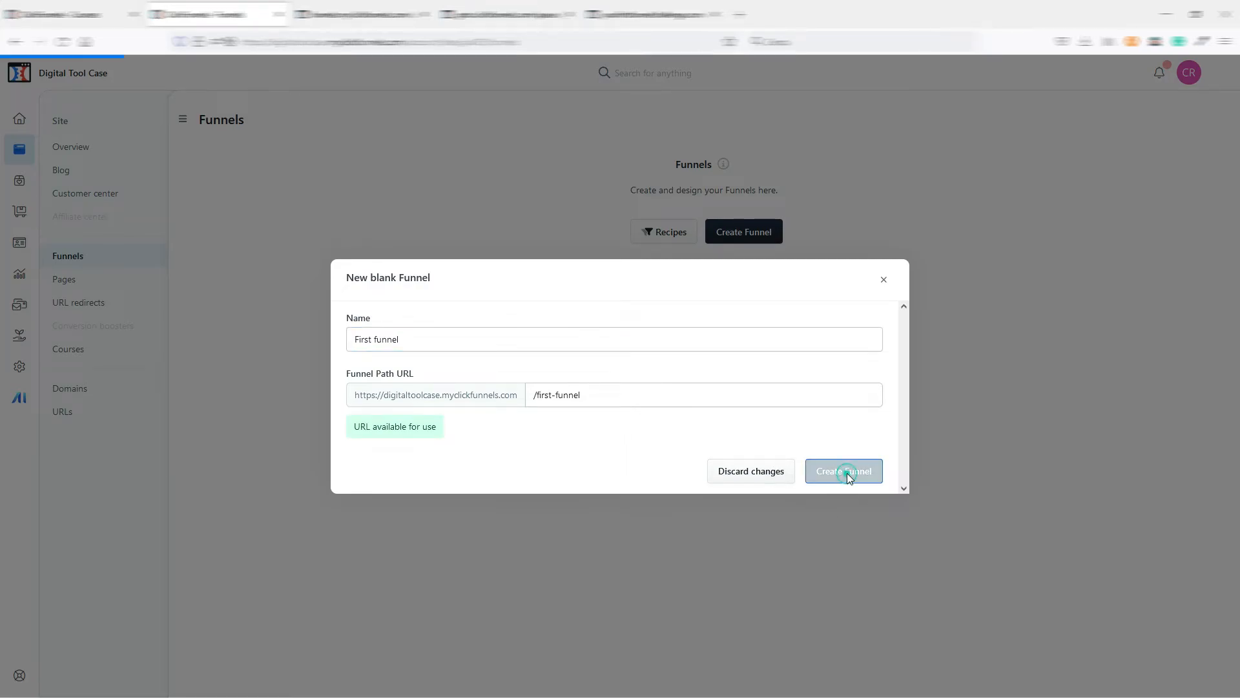
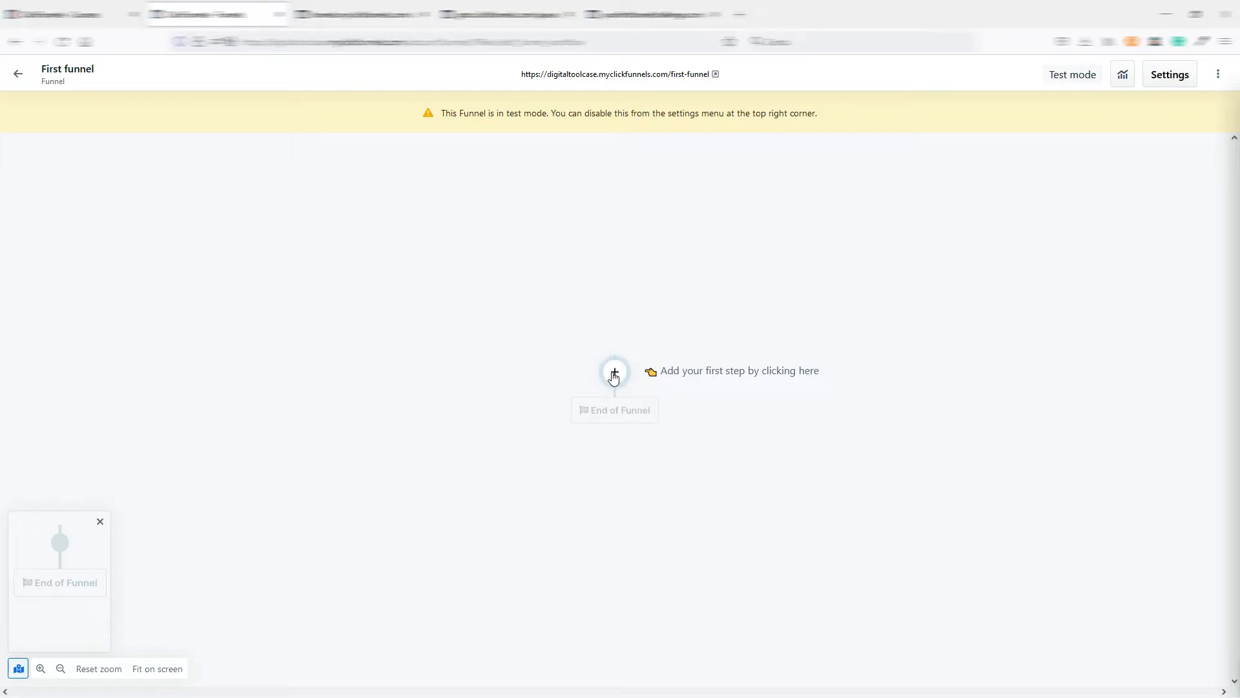
Step: Add a page as the funnel's first step from the Opt-in 5 template, named "Optin" with the URL /optin
left_click(614, 374)
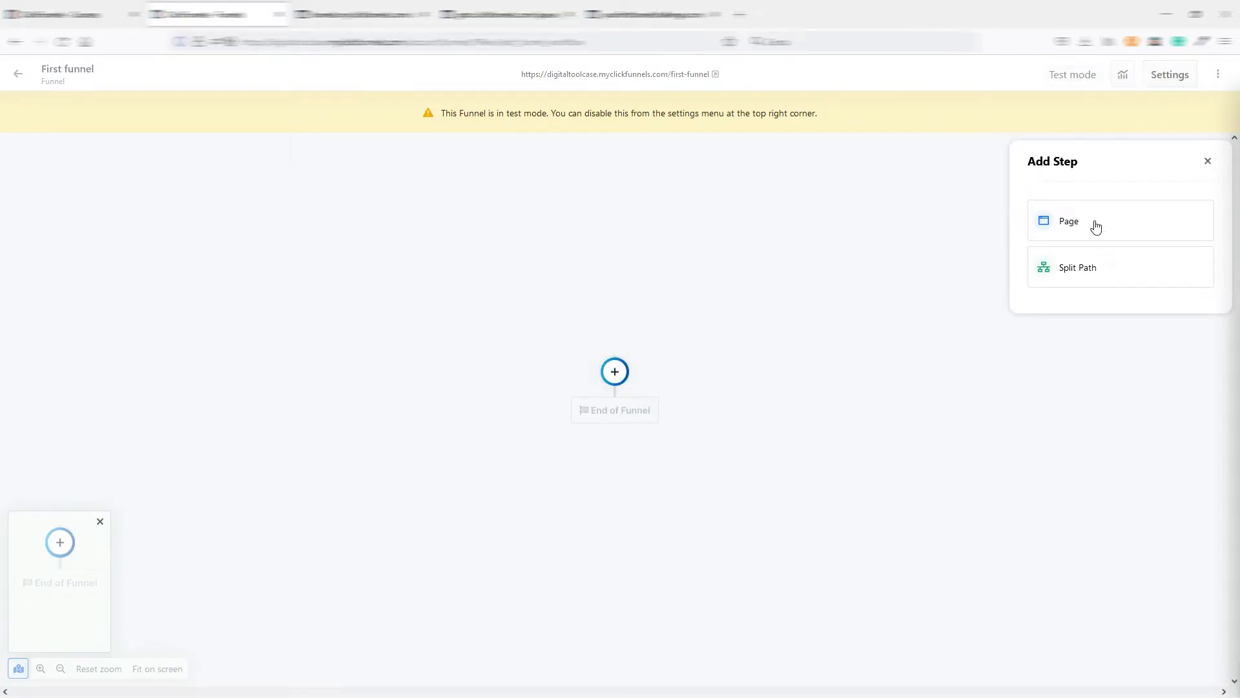
left_click(1069, 223)
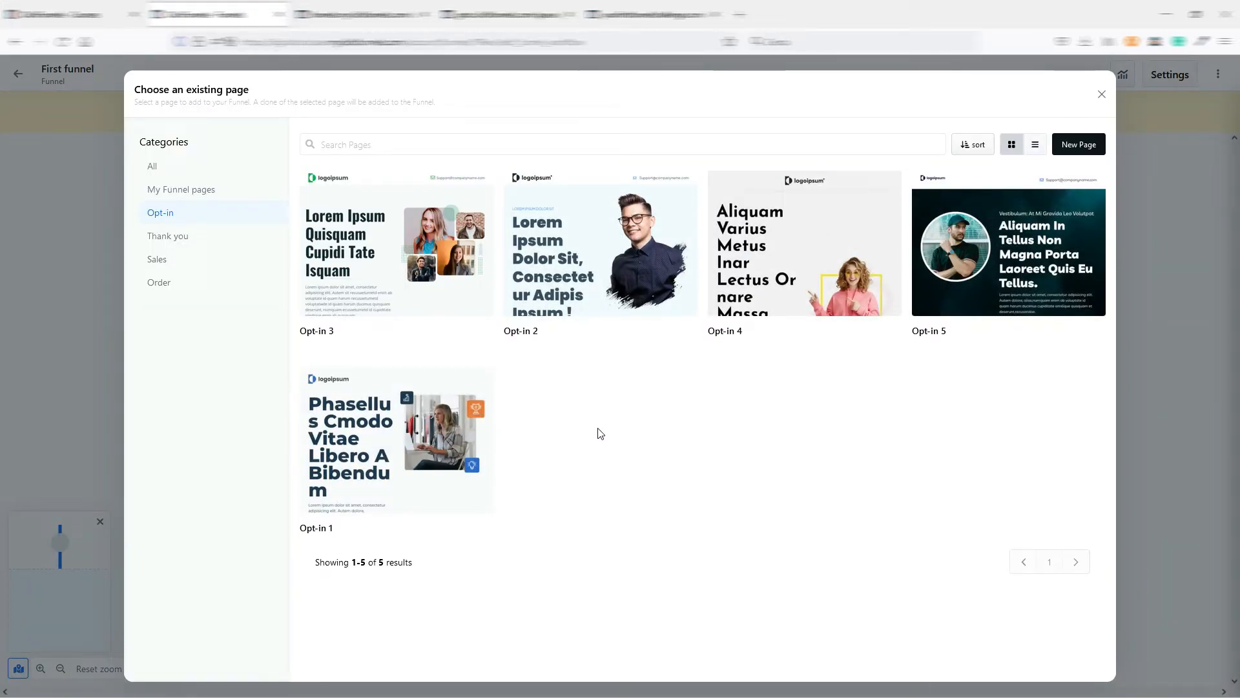
mouse_move(572, 289)
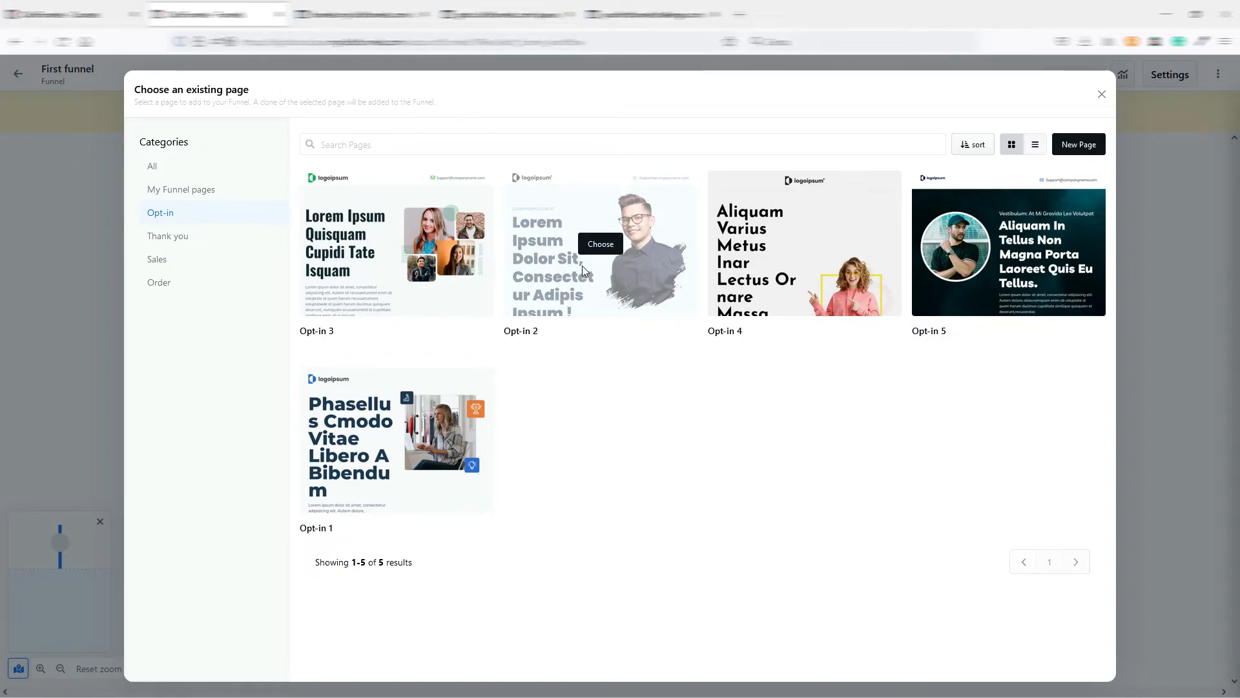
left_click(1014, 241)
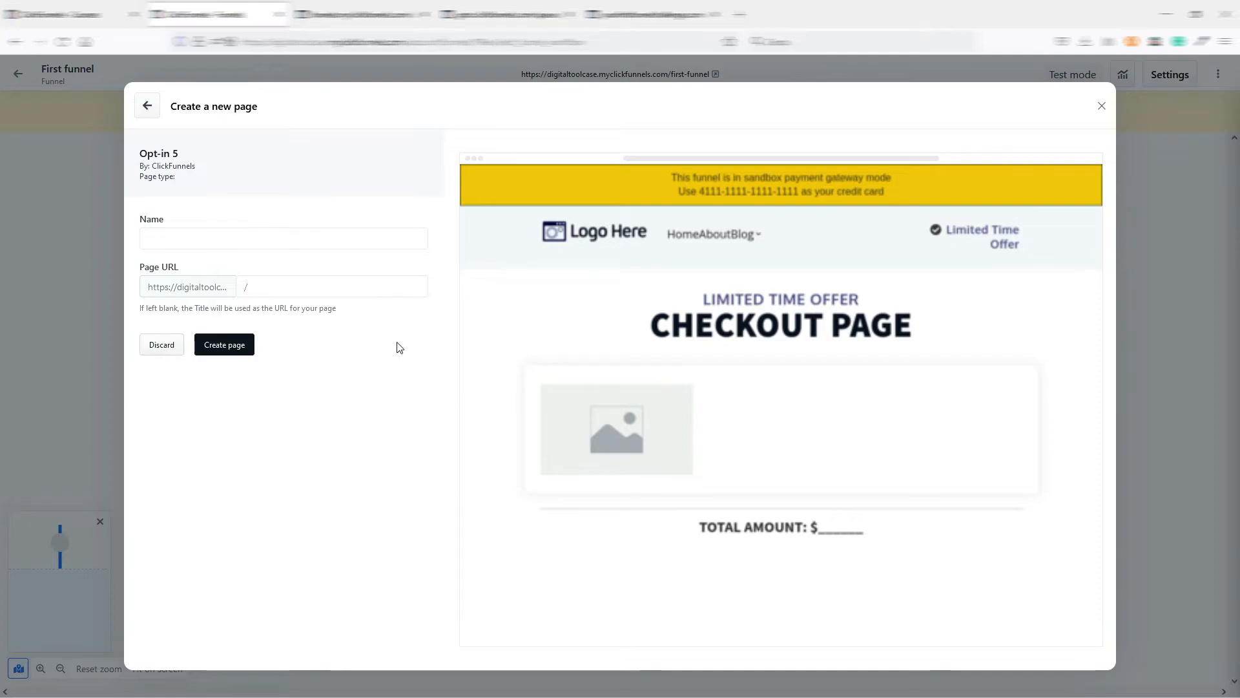
left_click(177, 234)
type("Optin")
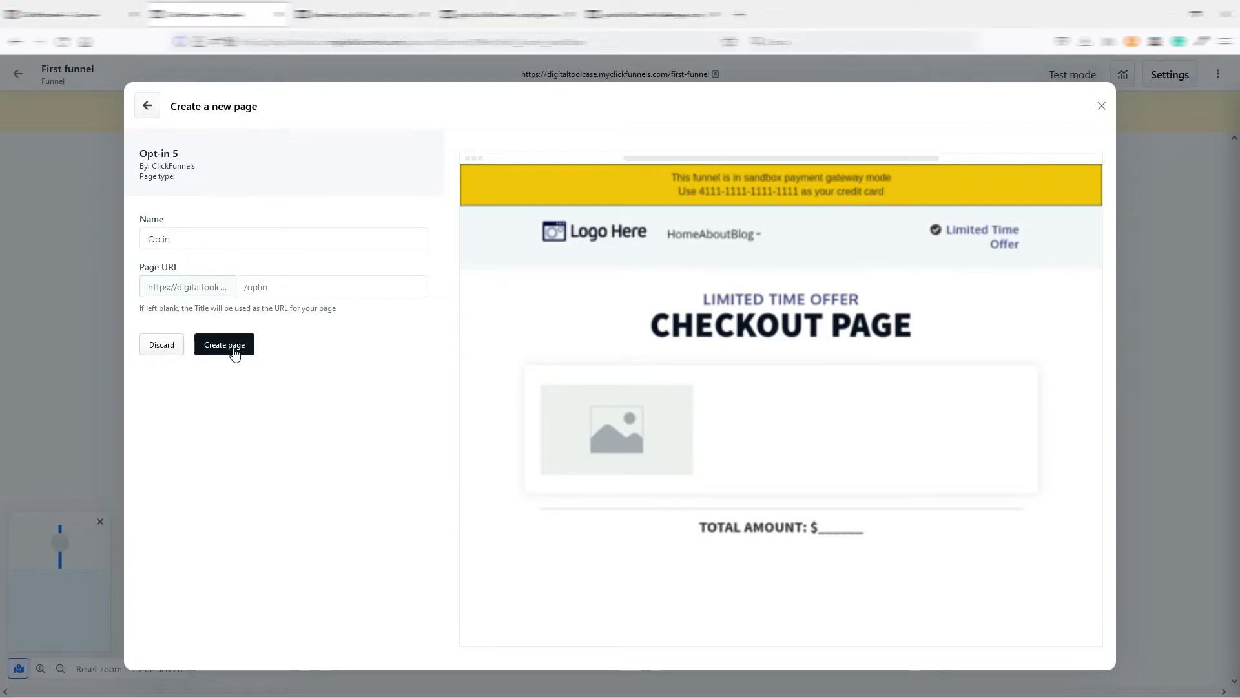
left_click(233, 350)
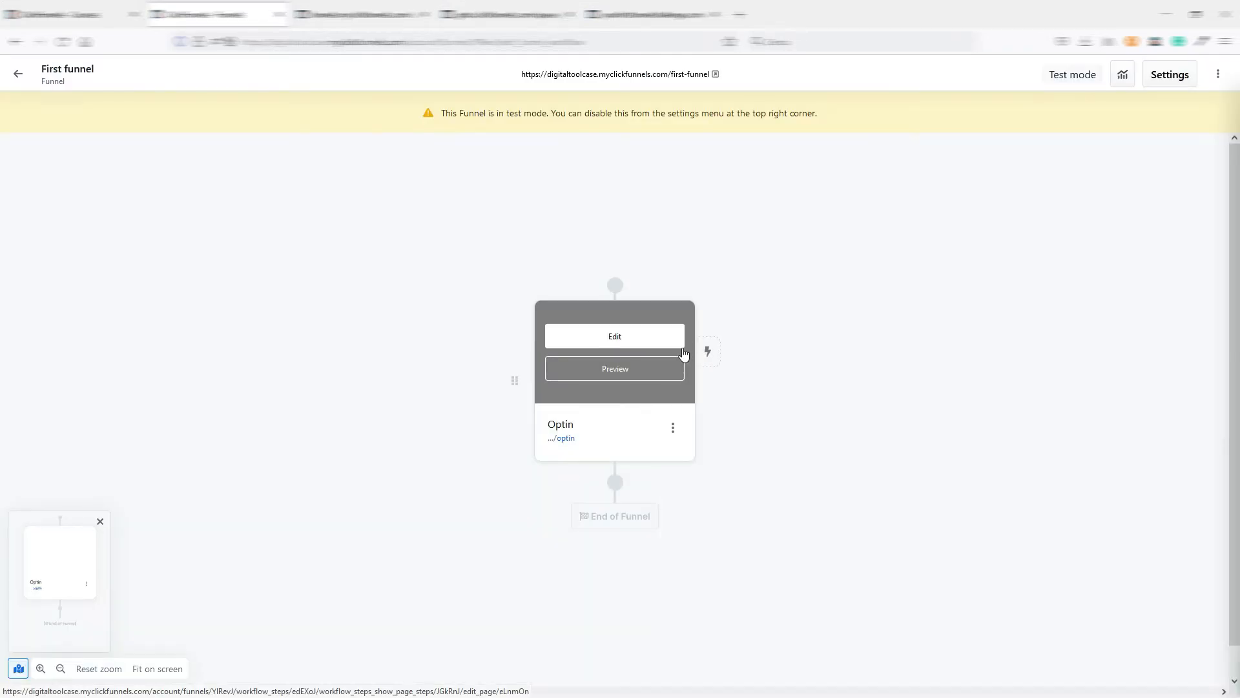
Step: Open the Optin page for editing and look through its template sections, returning to the start of the page
left_click(617, 335)
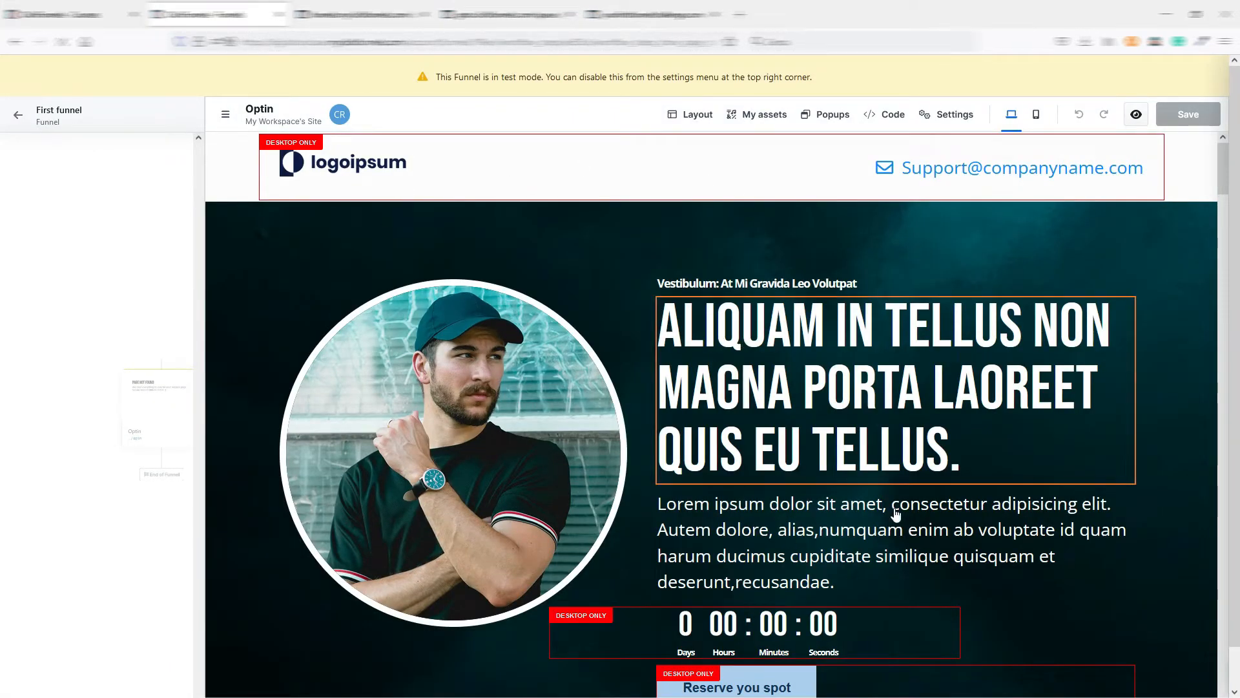
scroll(893, 502, "down", 8)
scroll(893, 497, "down", 9)
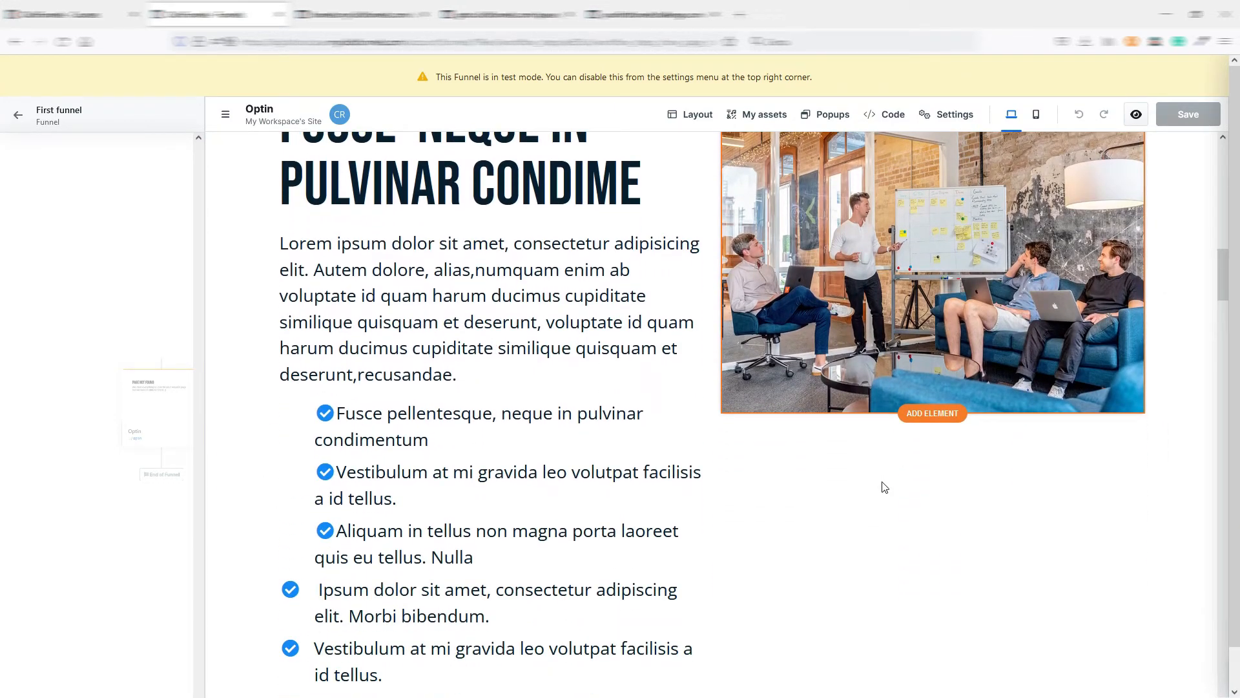
scroll(885, 487, "down", 10)
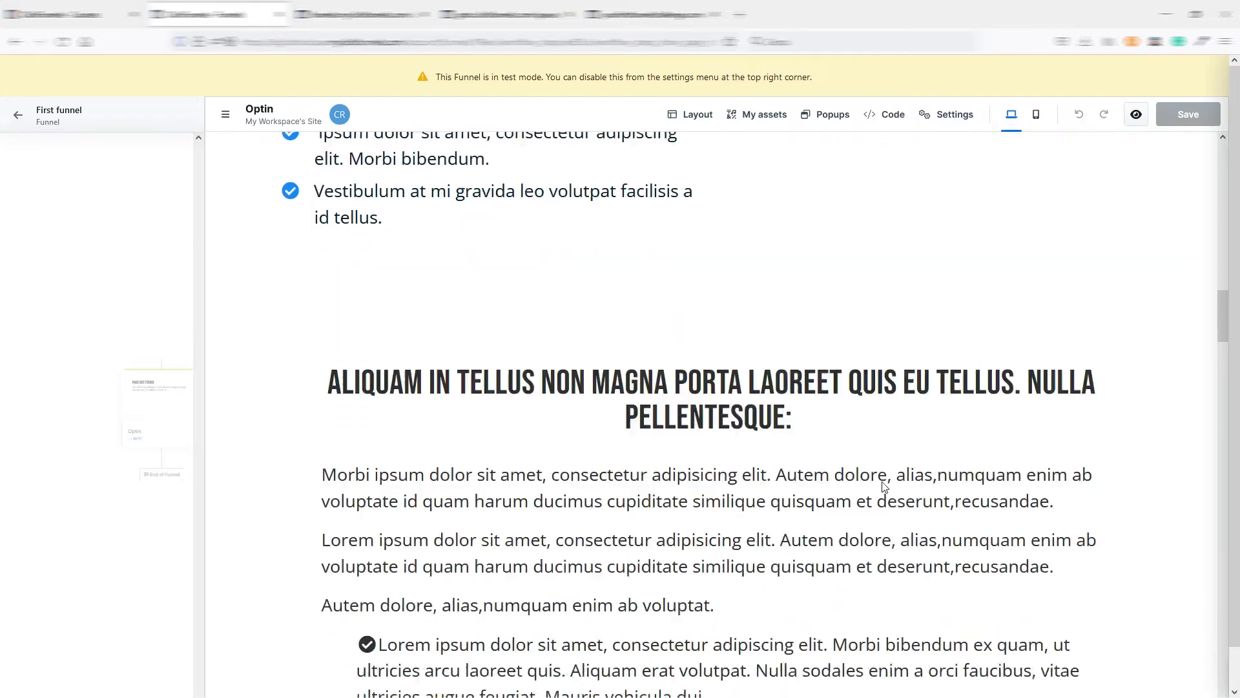
scroll(884, 487, "down", 10)
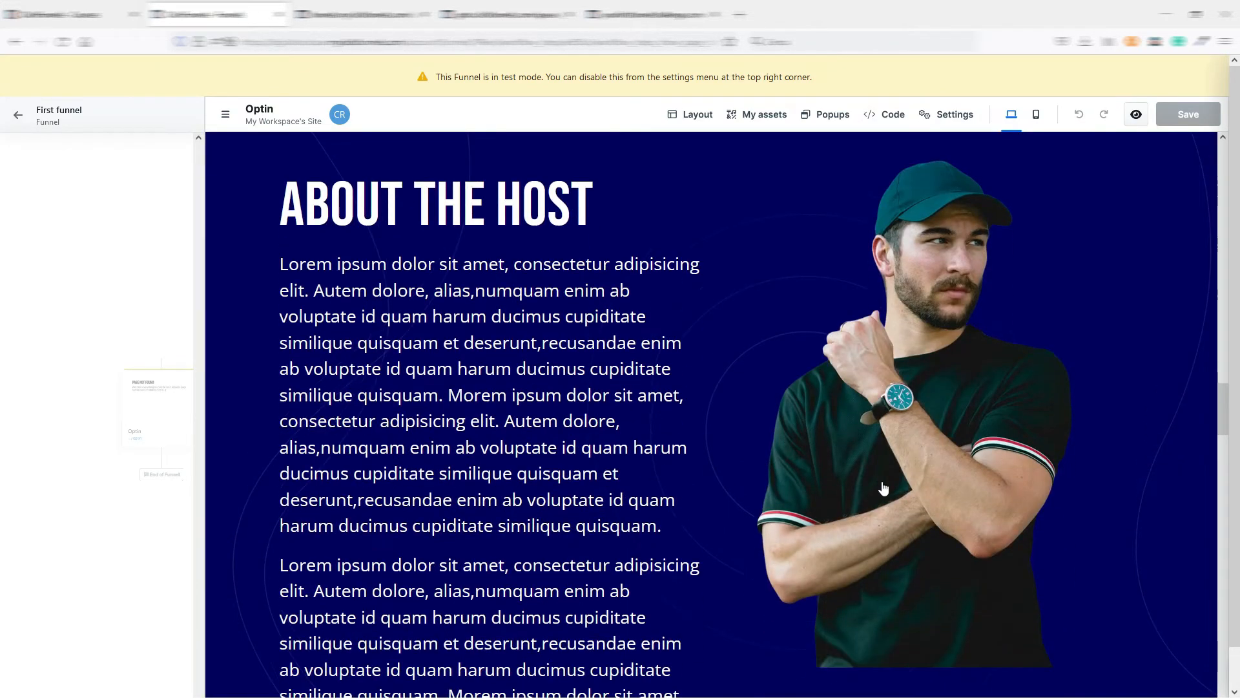
scroll(883, 488, "down", 7)
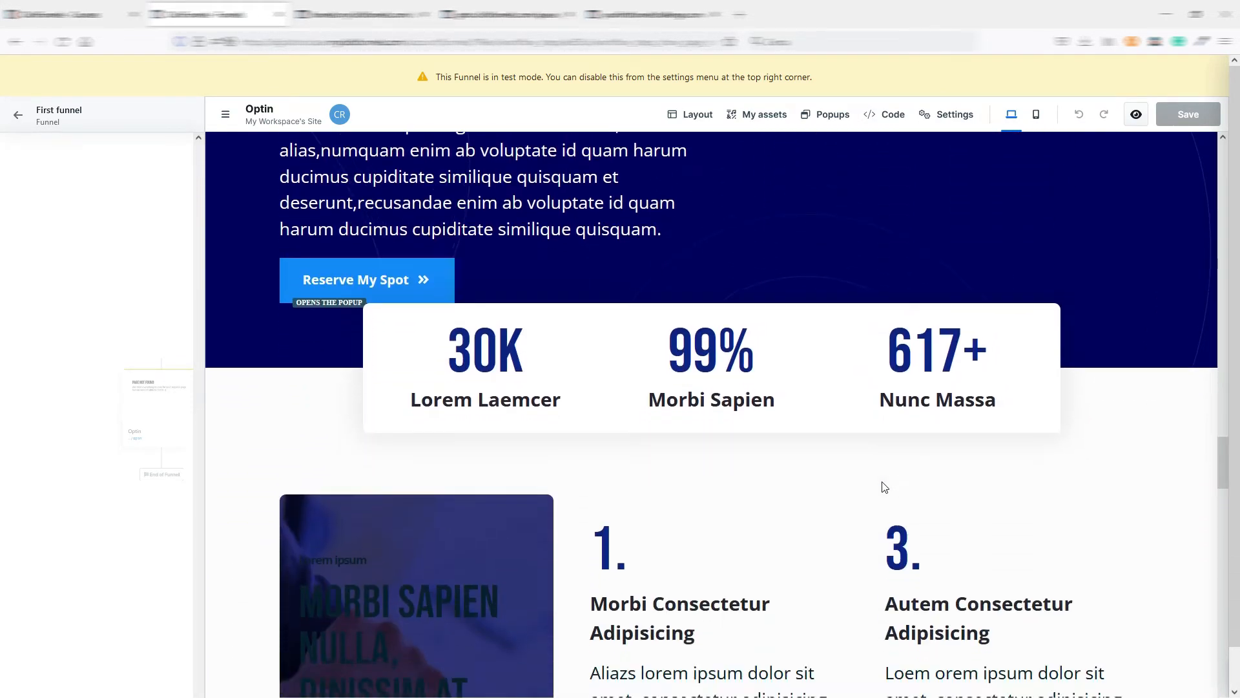
scroll(885, 487, "down", 6)
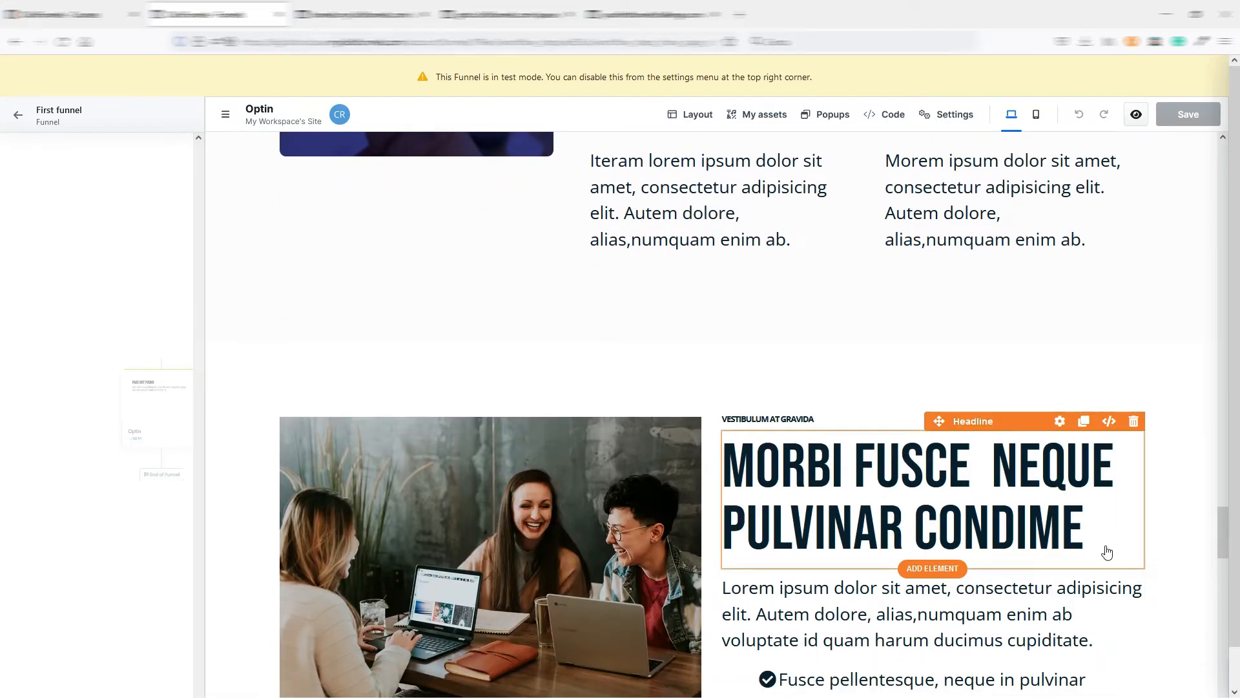
left_click_drag(1223, 529, 1239, 96)
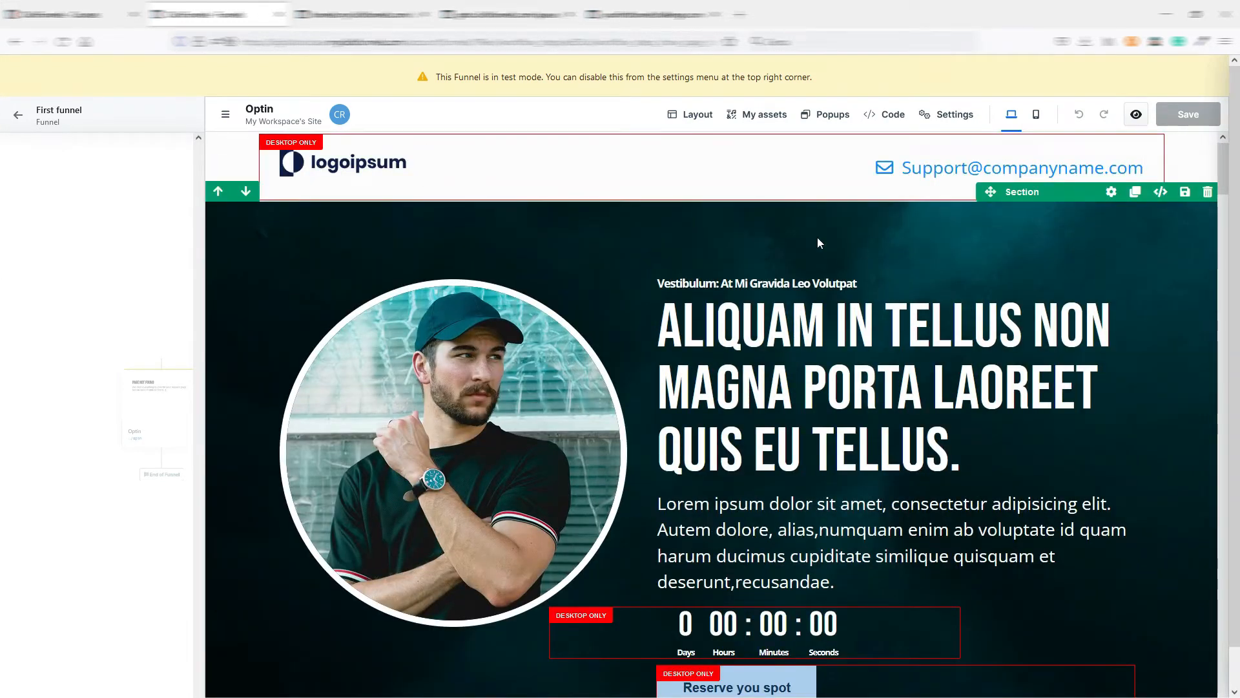
Step: Check the Optin page's mobile layout and switch back to the desktop view
left_click(1036, 115)
mouse_move(832, 164)
left_mouse_down()
mouse_move(825, 364)
mouse_move(836, 143)
left_mouse_up()
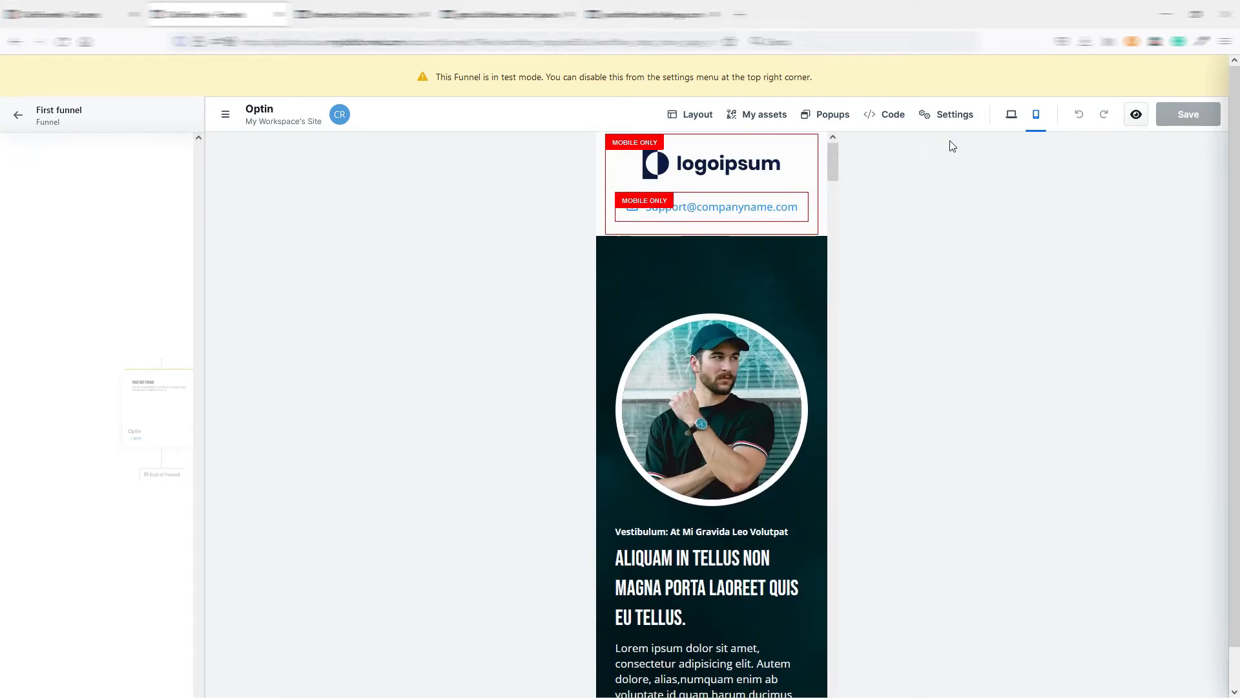
left_click(1006, 118)
left_click(948, 115)
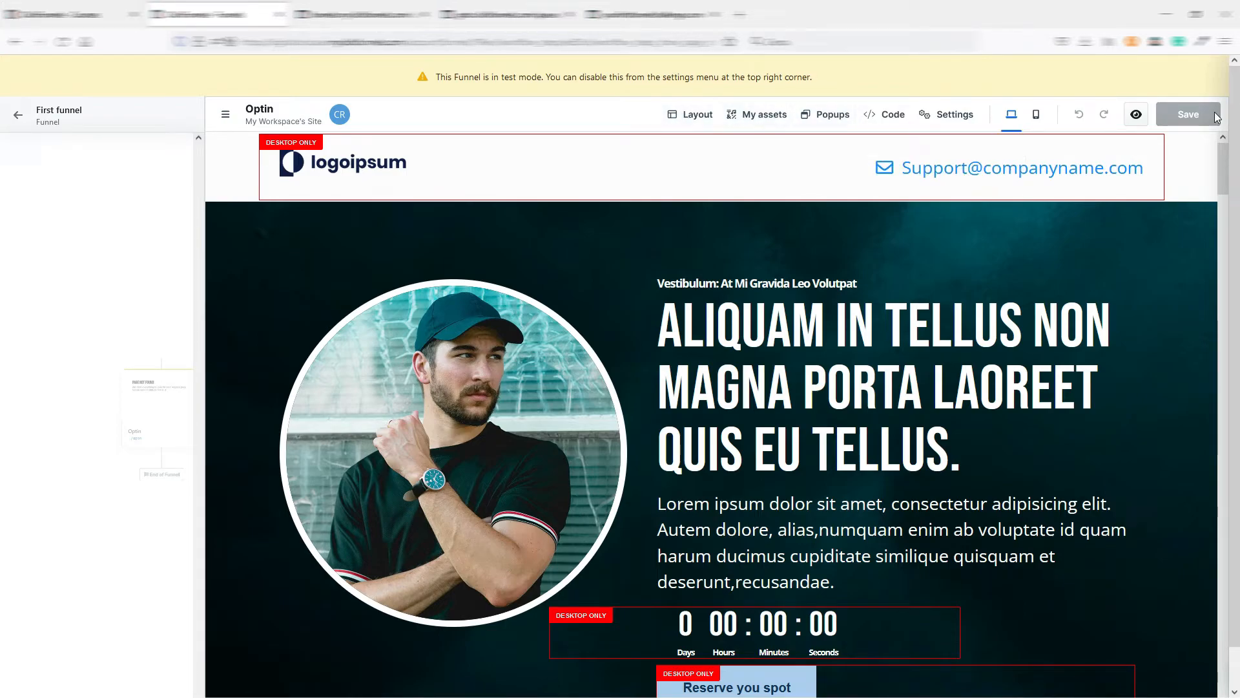
Step: Return to the funnel map and add a page after Optin from the Thank you category's Sales Page 2 template, named "thankyou"
left_click(17, 118)
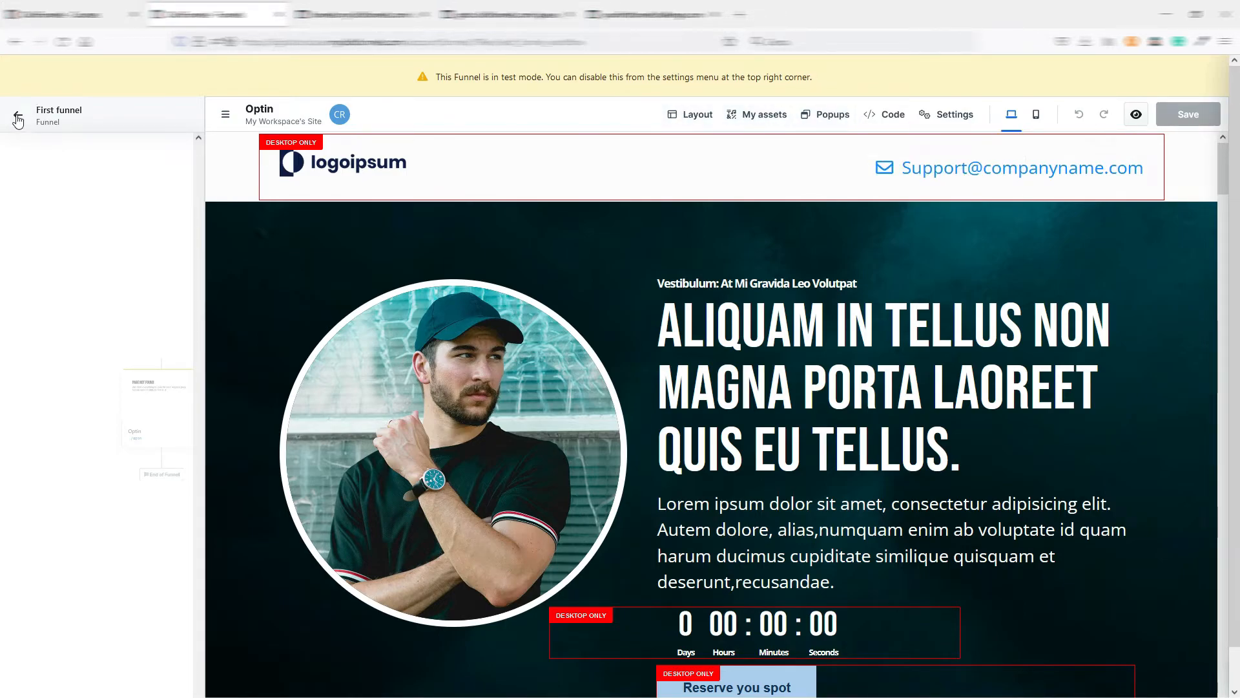
left_click(863, 473)
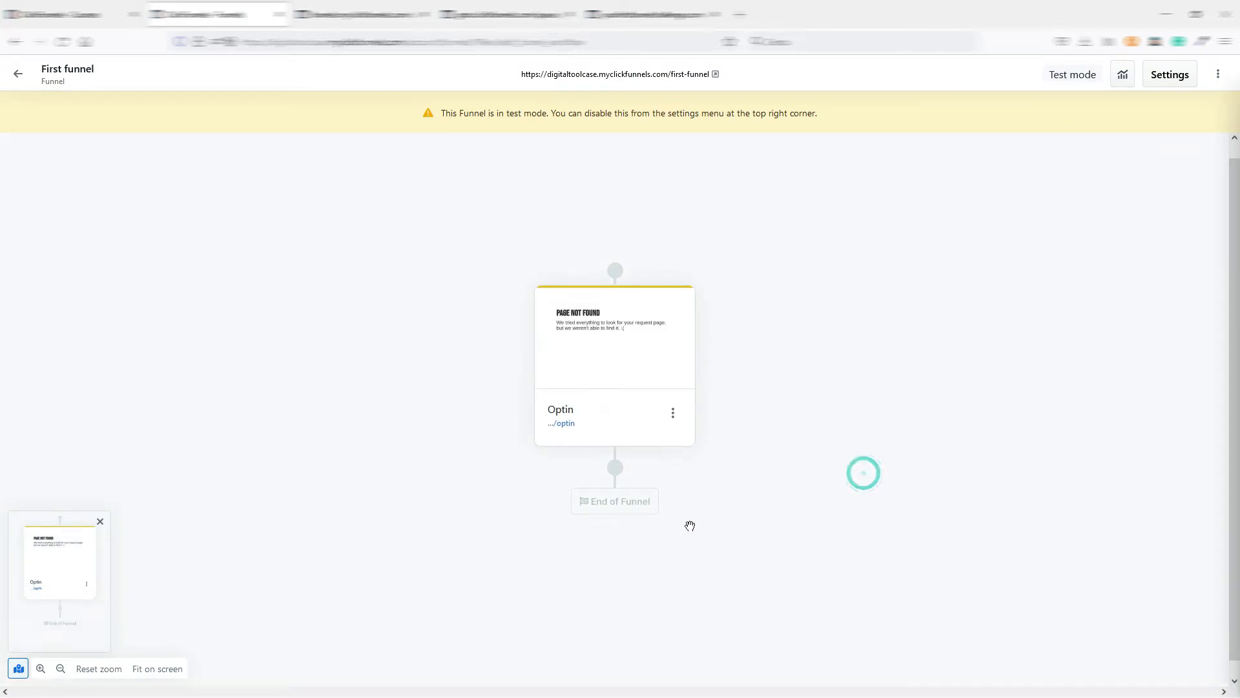
left_click(615, 470)
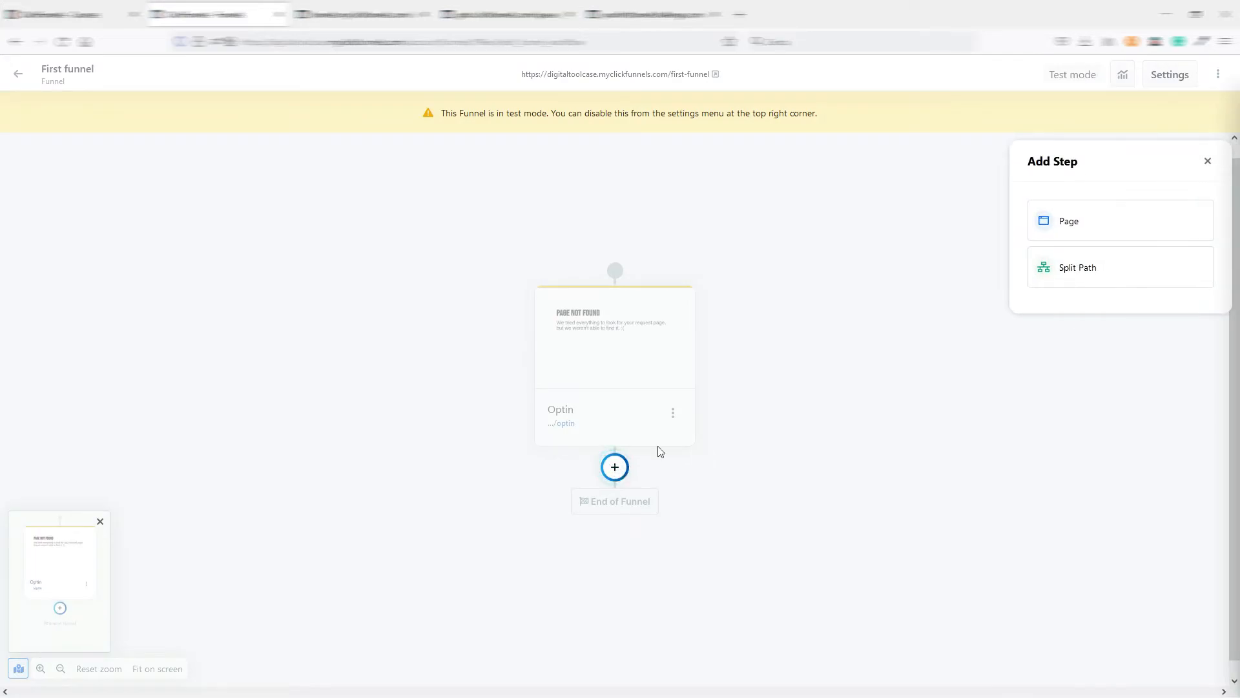
left_click(1077, 221)
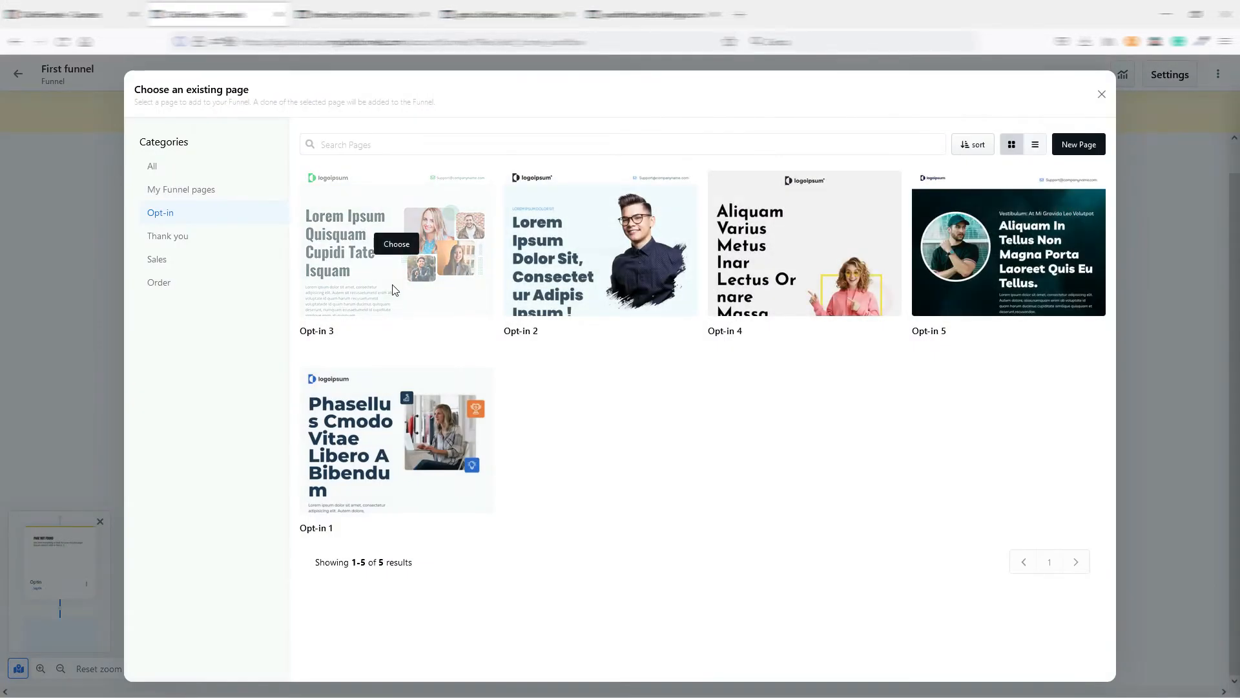
left_click(175, 239)
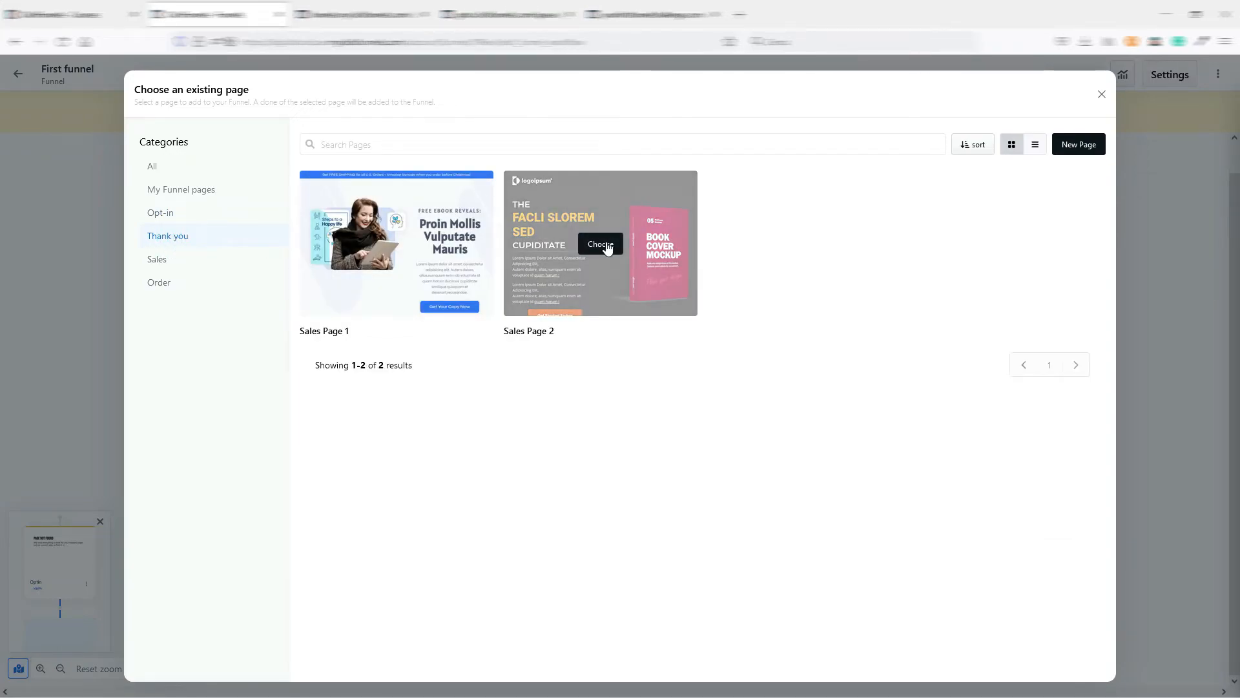
left_click(607, 245)
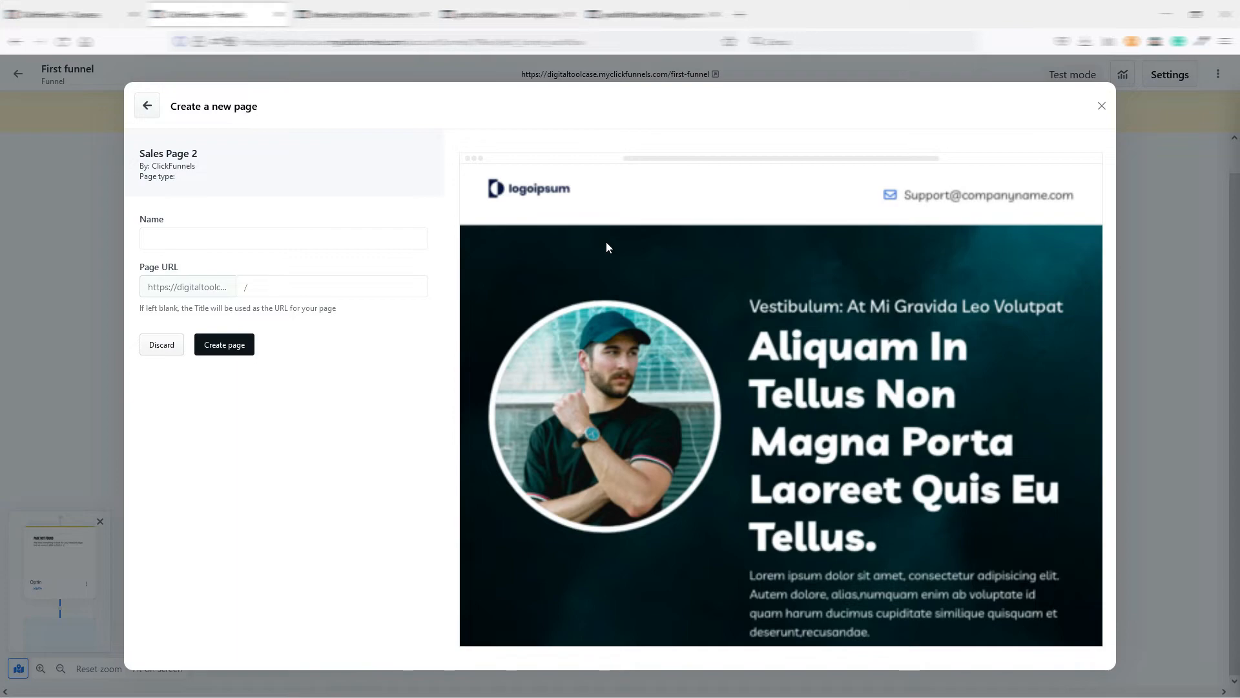
left_click(268, 241)
type("thankyou")
left_click(223, 344)
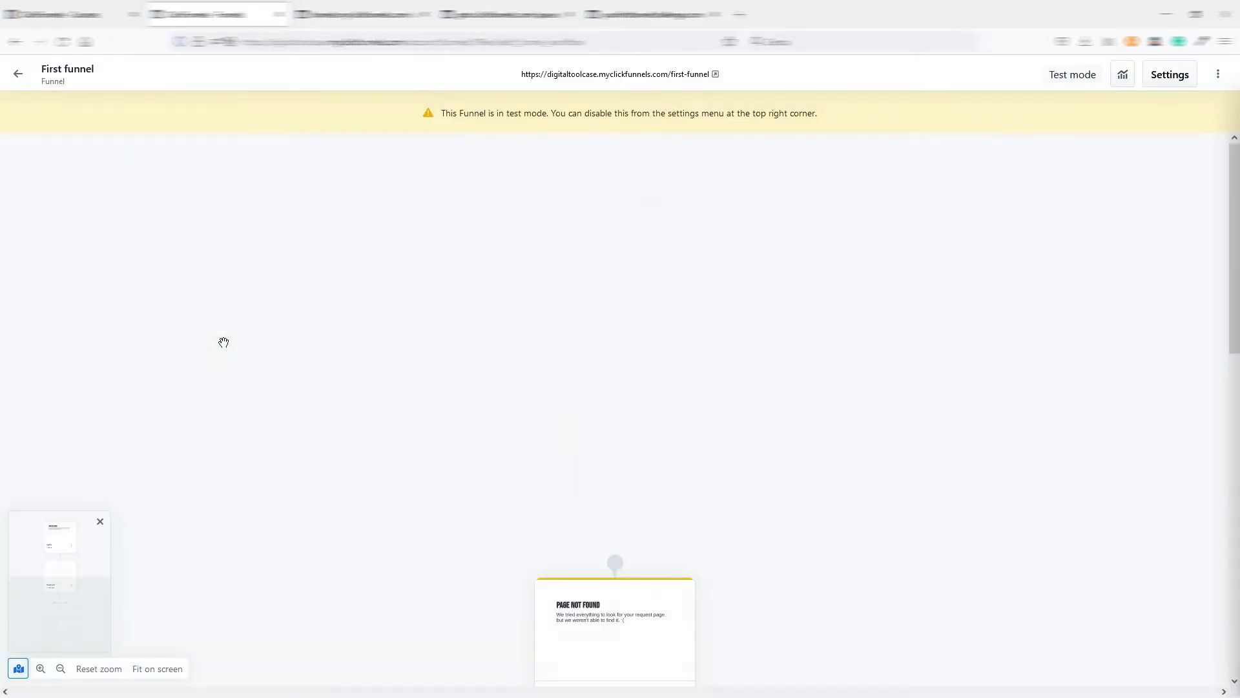
Step: Open the thankyou page in the editor, look through its template sections, and return to the funnel map
left_click(617, 410)
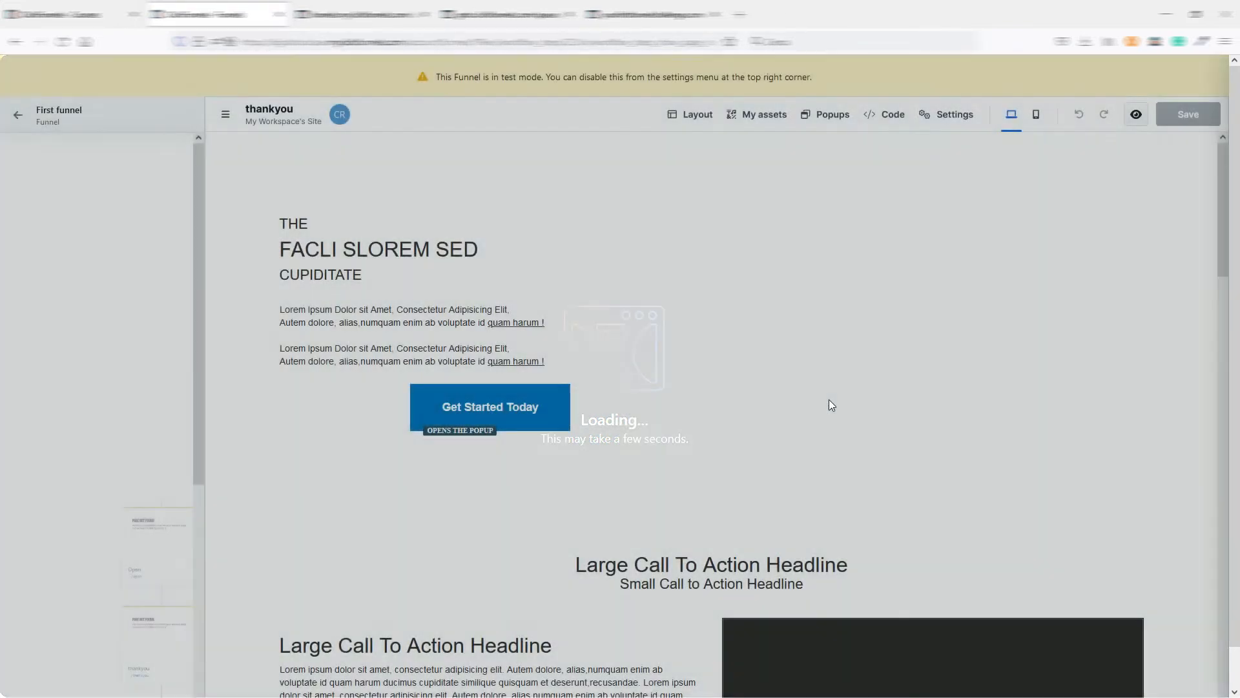
scroll(778, 390, "down", 15)
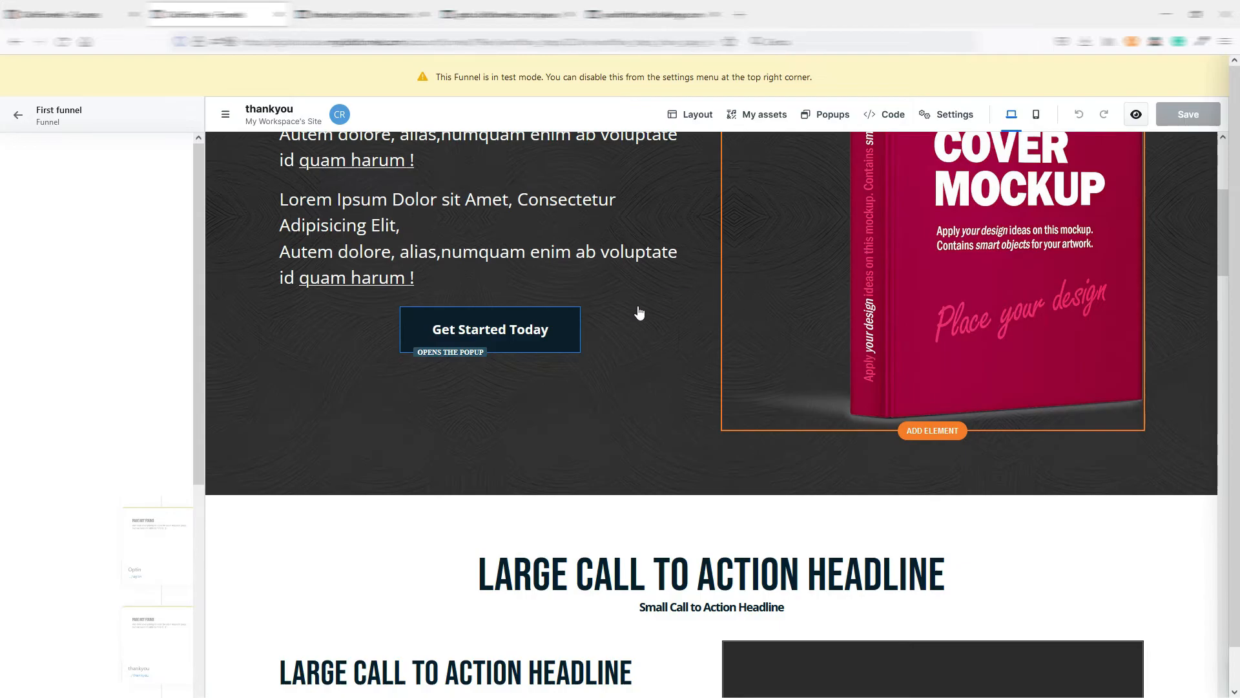
scroll(706, 410, "down", 13)
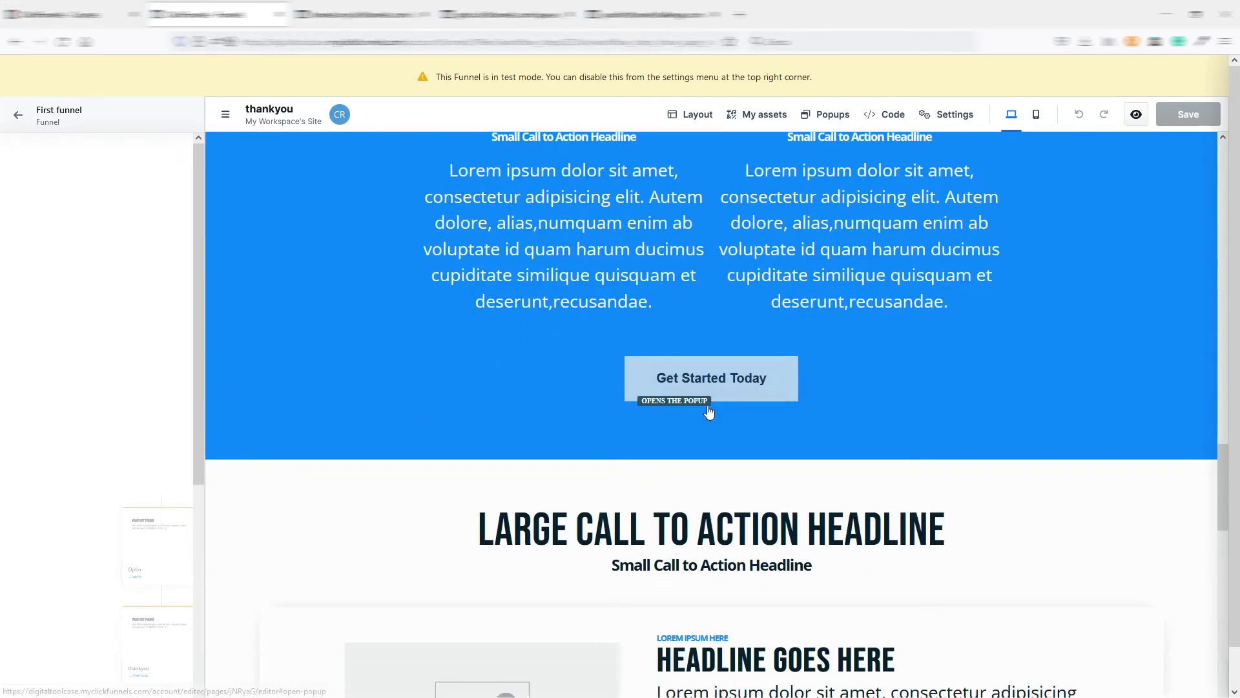
scroll(762, 394, "up", 9)
scroll(798, 381, "up", 5)
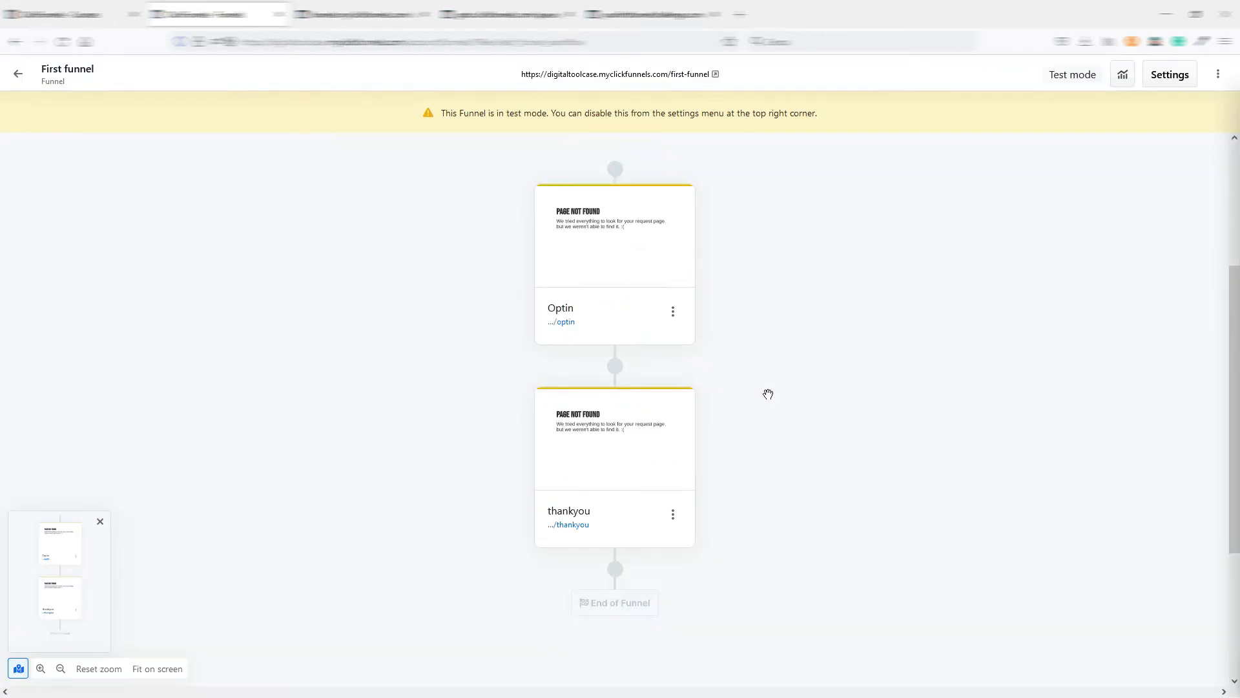
Step: Open the Optin page for editing and check the click action of its "Reserve you spot" button
mouse_move(639, 482)
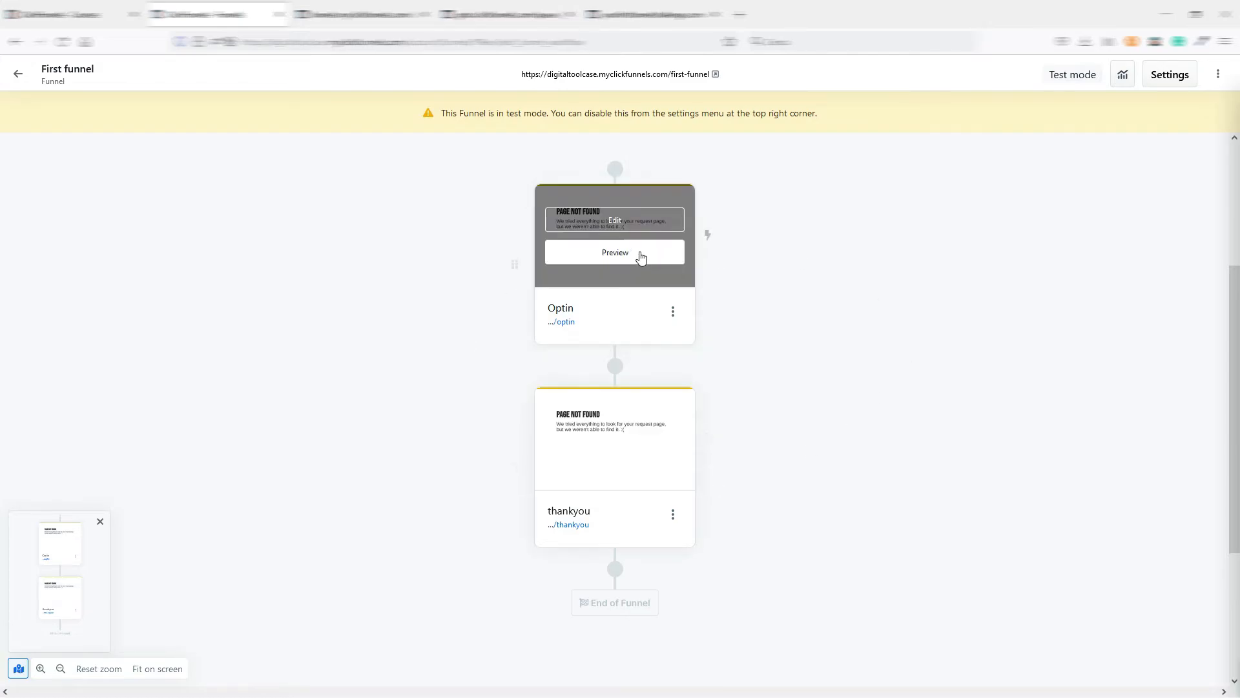
left_click(611, 217)
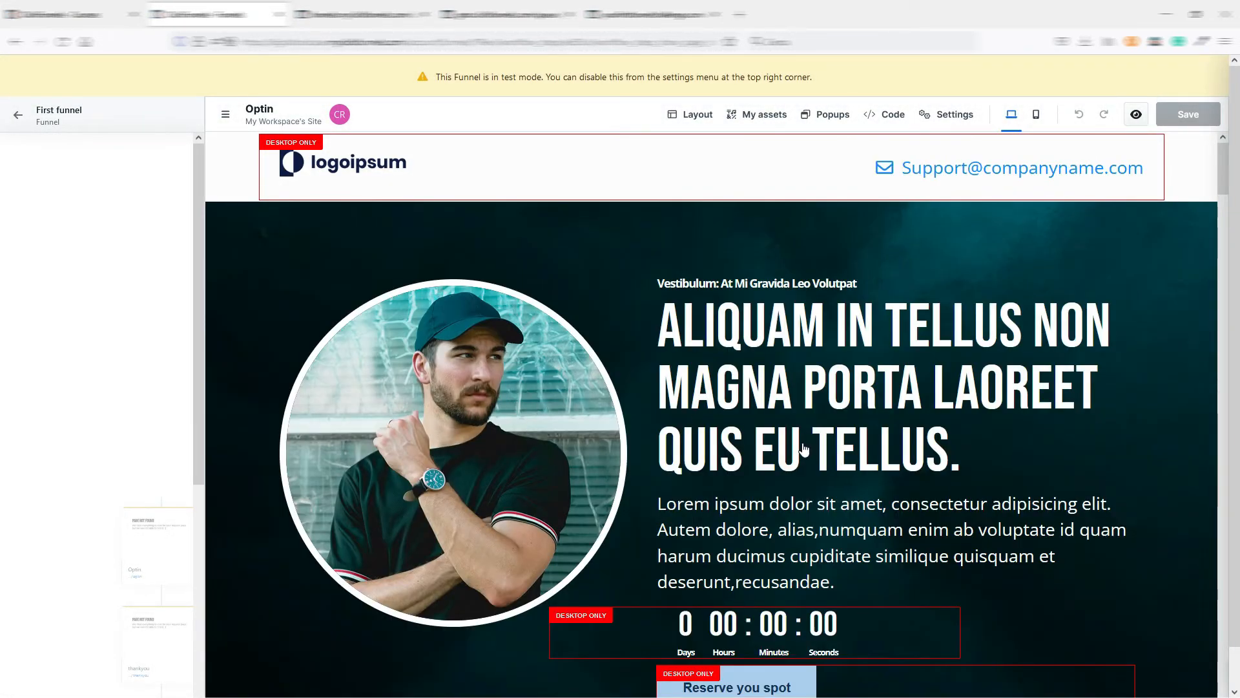
scroll(923, 526, "down", 6)
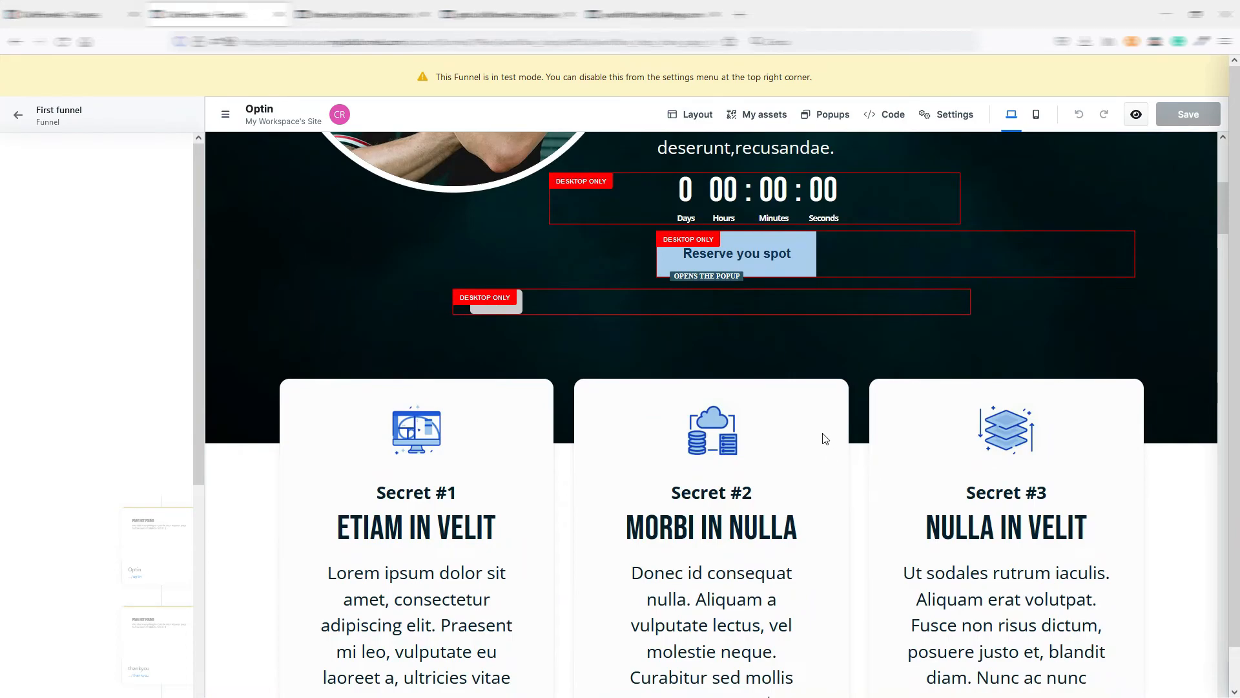
left_click(775, 257)
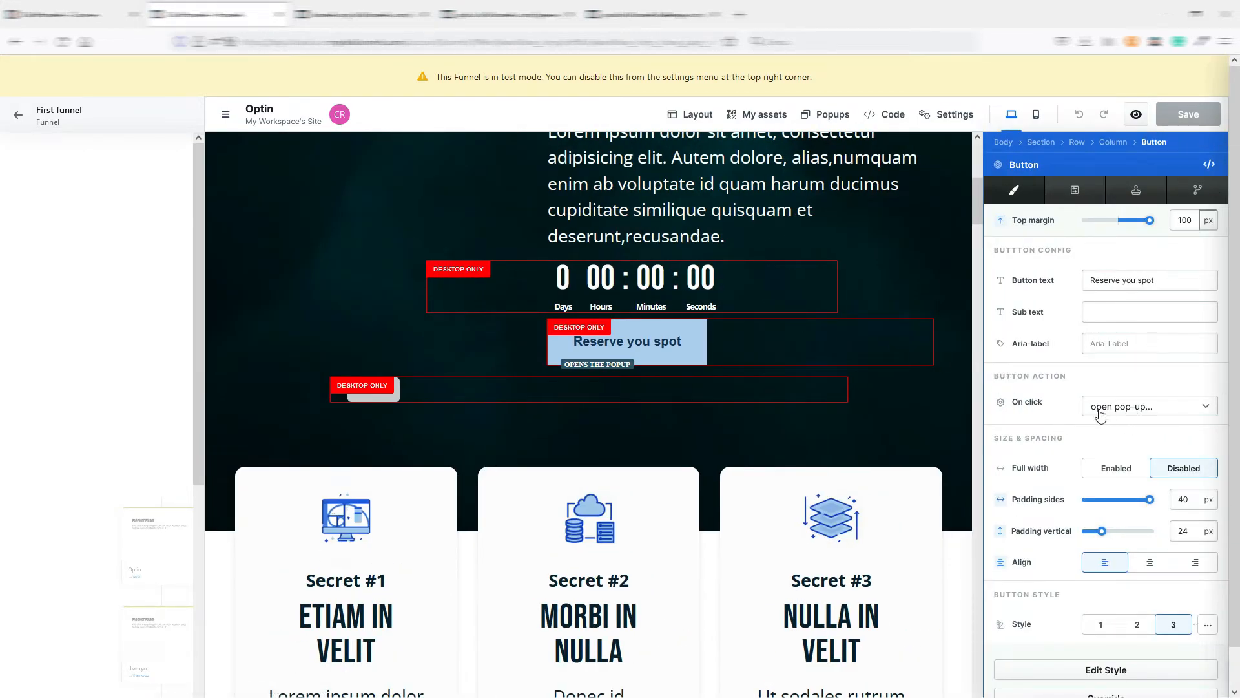
Step: Show the Optin page's pop-up and look through the settings of its Email input
left_click(827, 115)
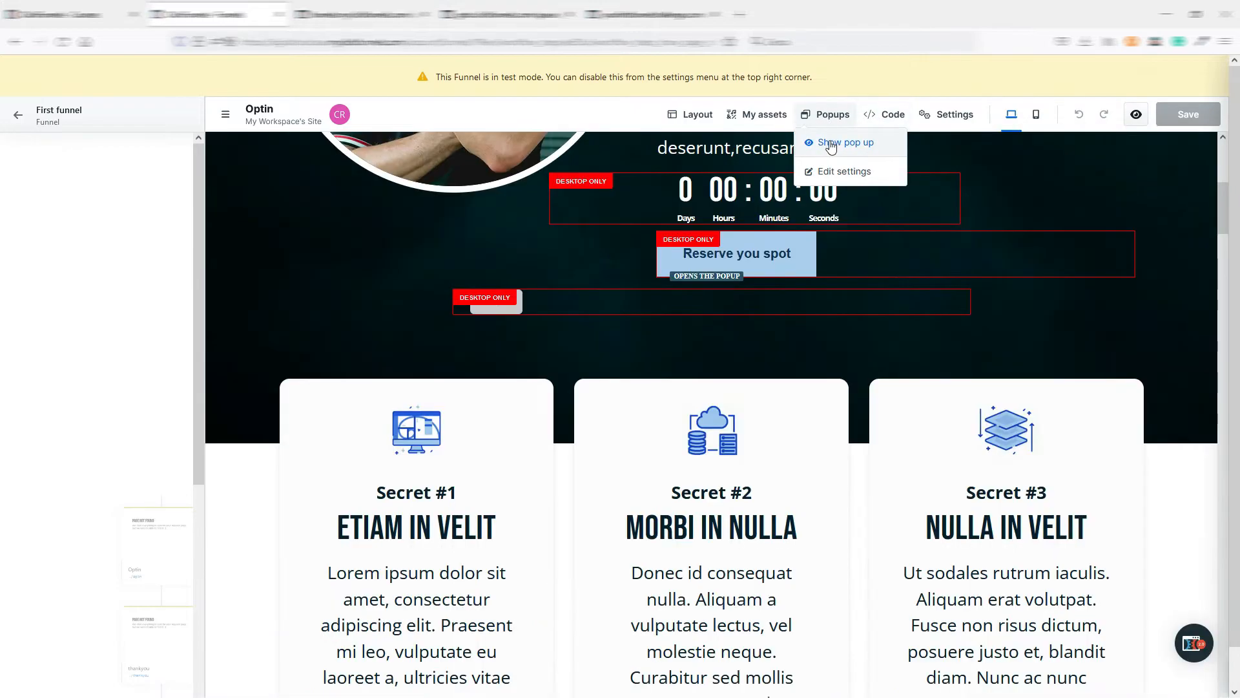
left_click(831, 143)
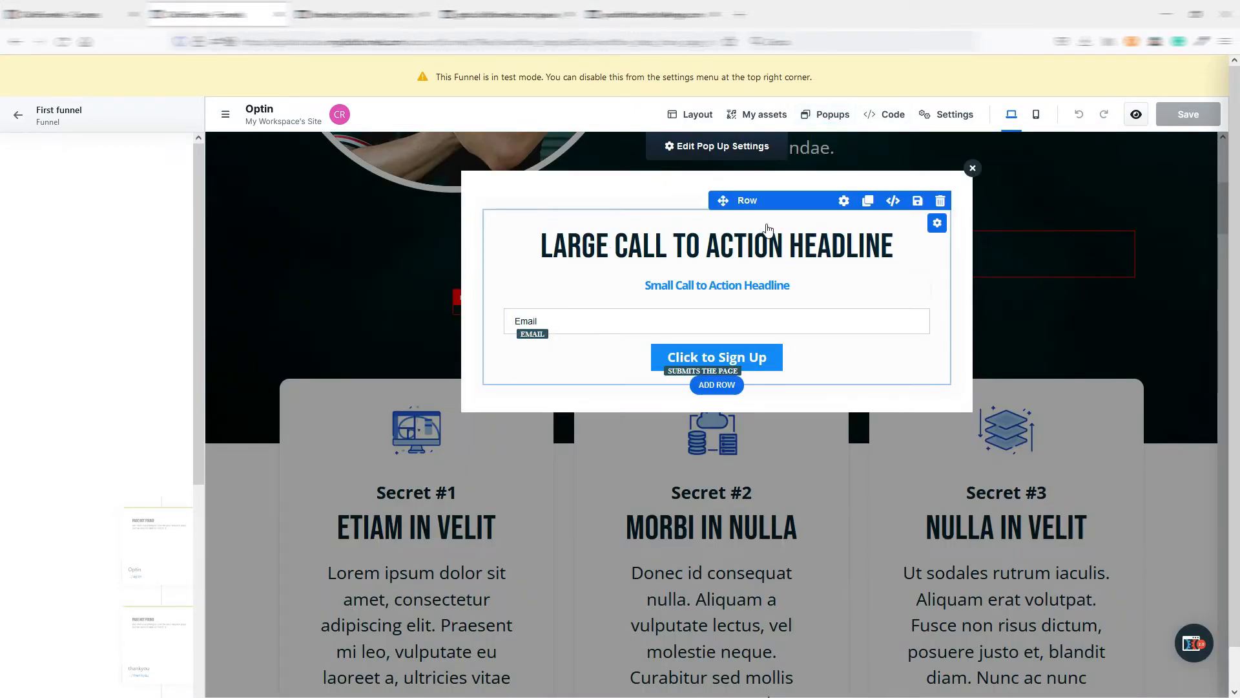
left_click(572, 327)
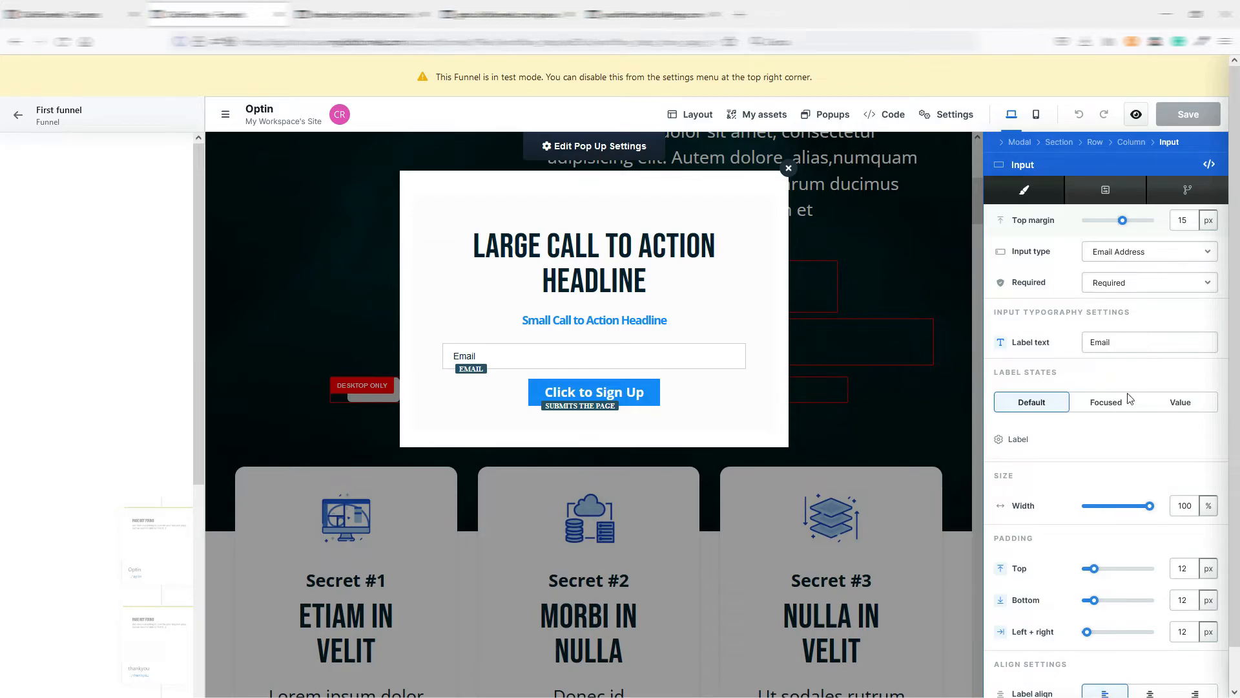
scroll(1169, 482, "down", 5)
scroll(1163, 476, "down", 2)
scroll(1156, 465, "up", 7)
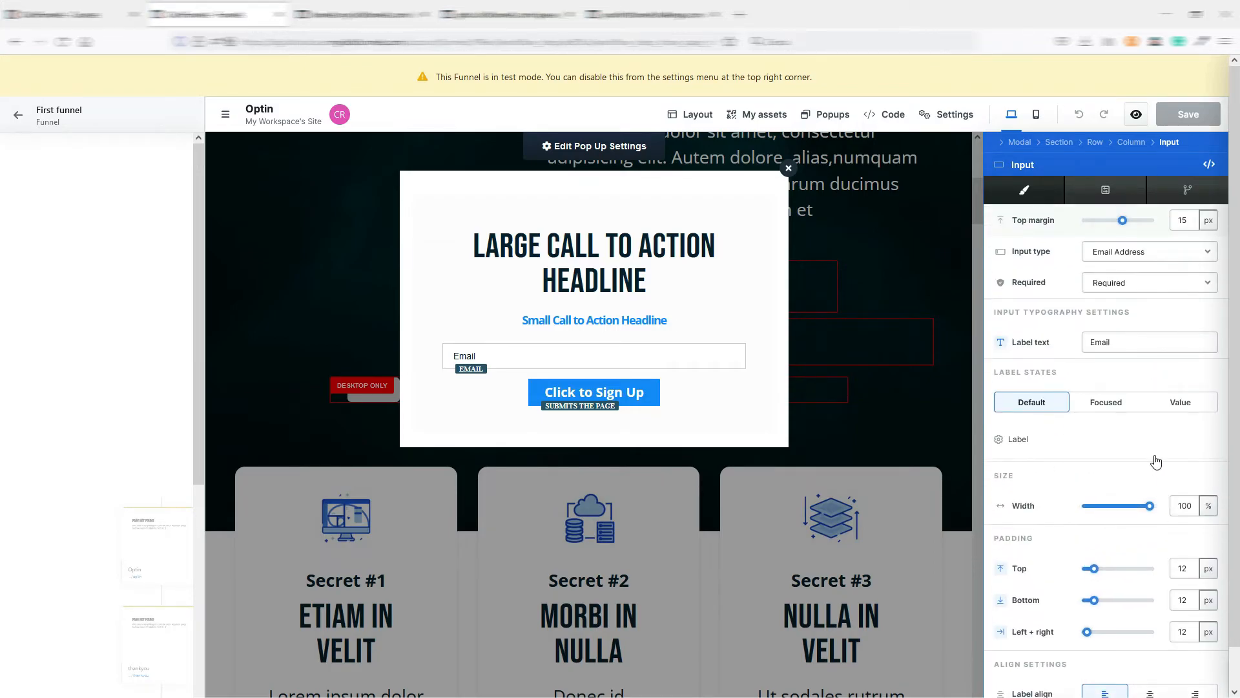
Step: Check the settings of the pop-up's "Click to Sign Up" button and close the pop-up
left_click(640, 409)
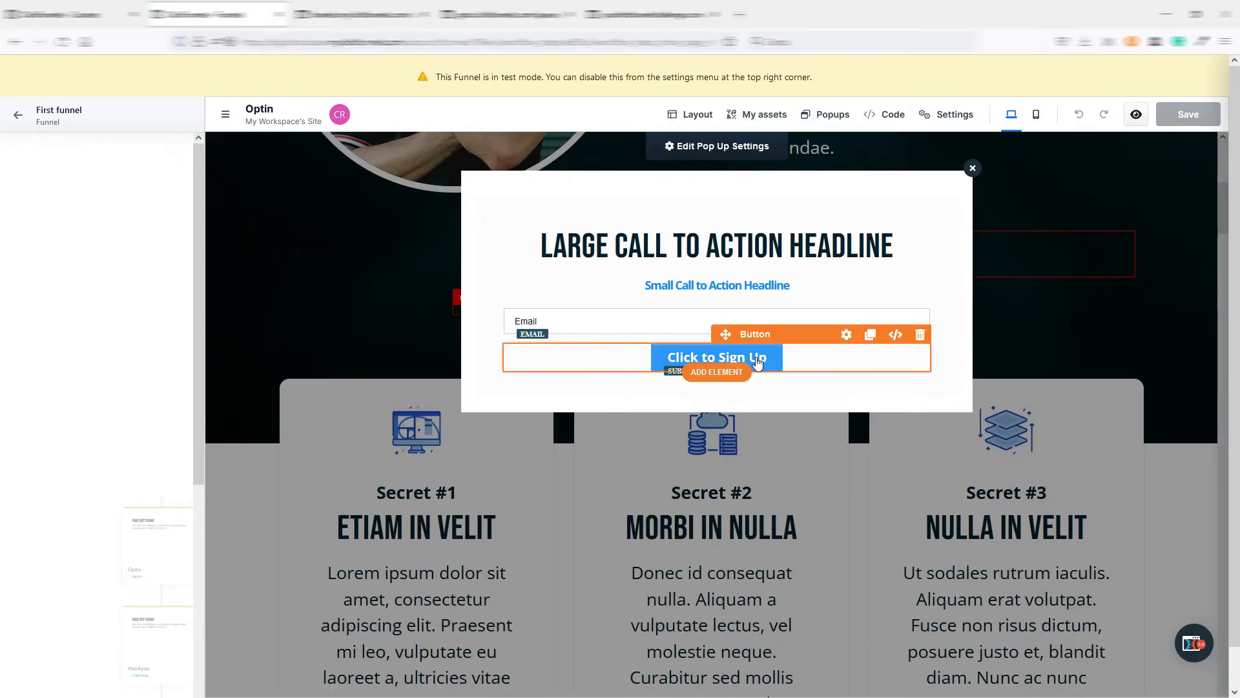
left_click(847, 334)
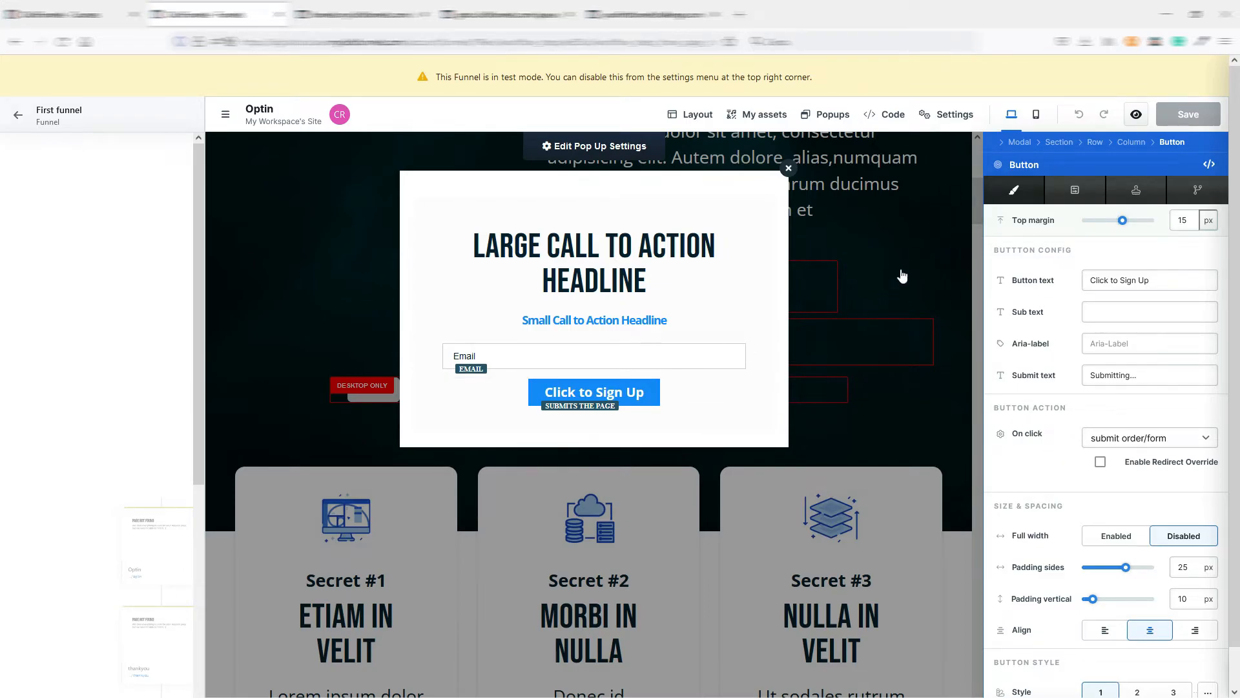
left_click(789, 170)
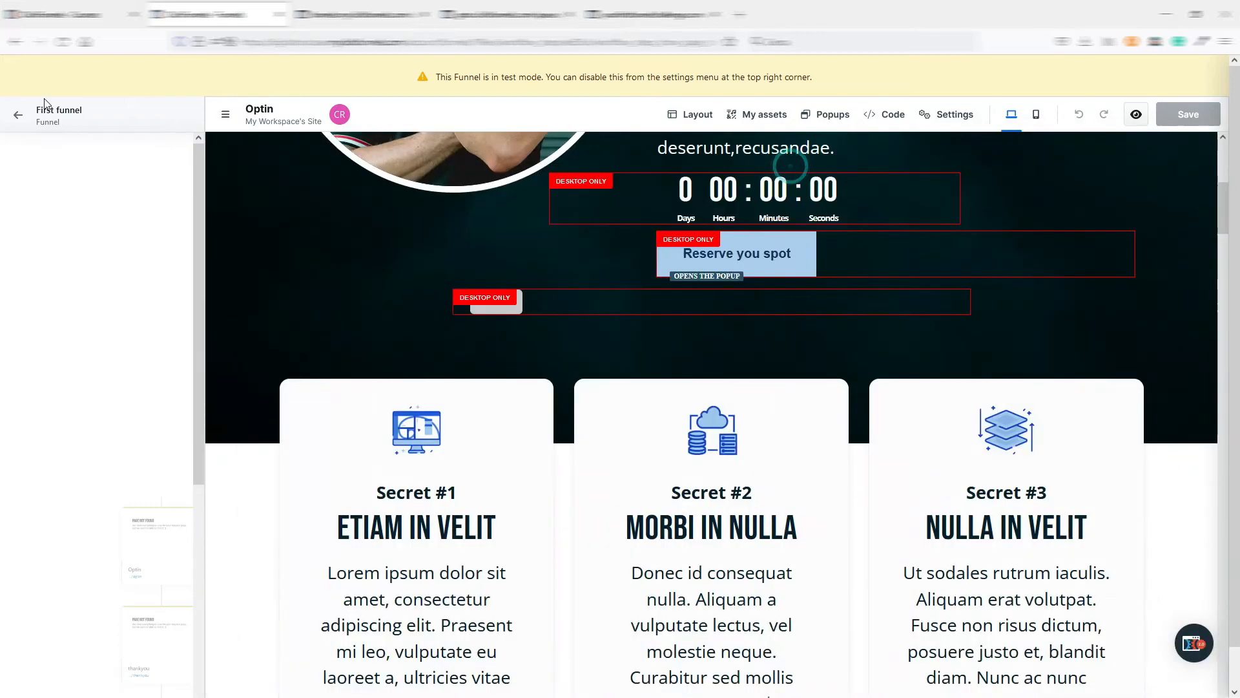
Step: Go back to the Funnels list and browse the ready-made funnel recipes
left_click(18, 115)
left_click(20, 73)
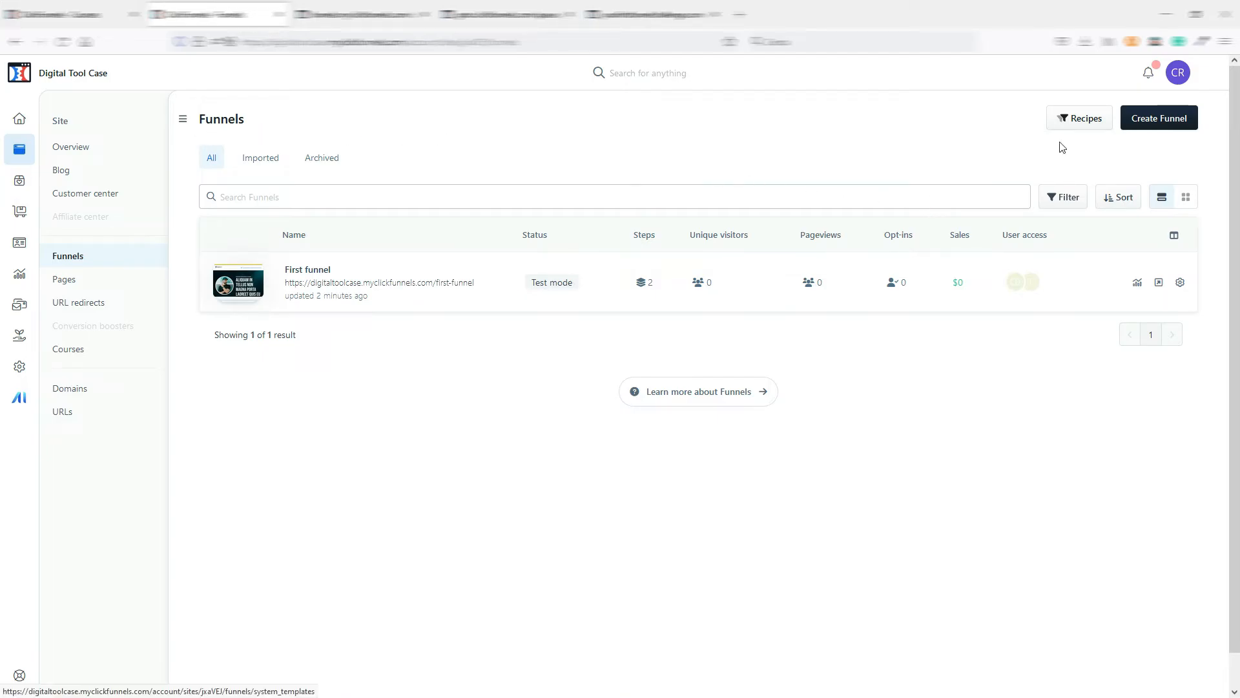
left_click(1083, 122)
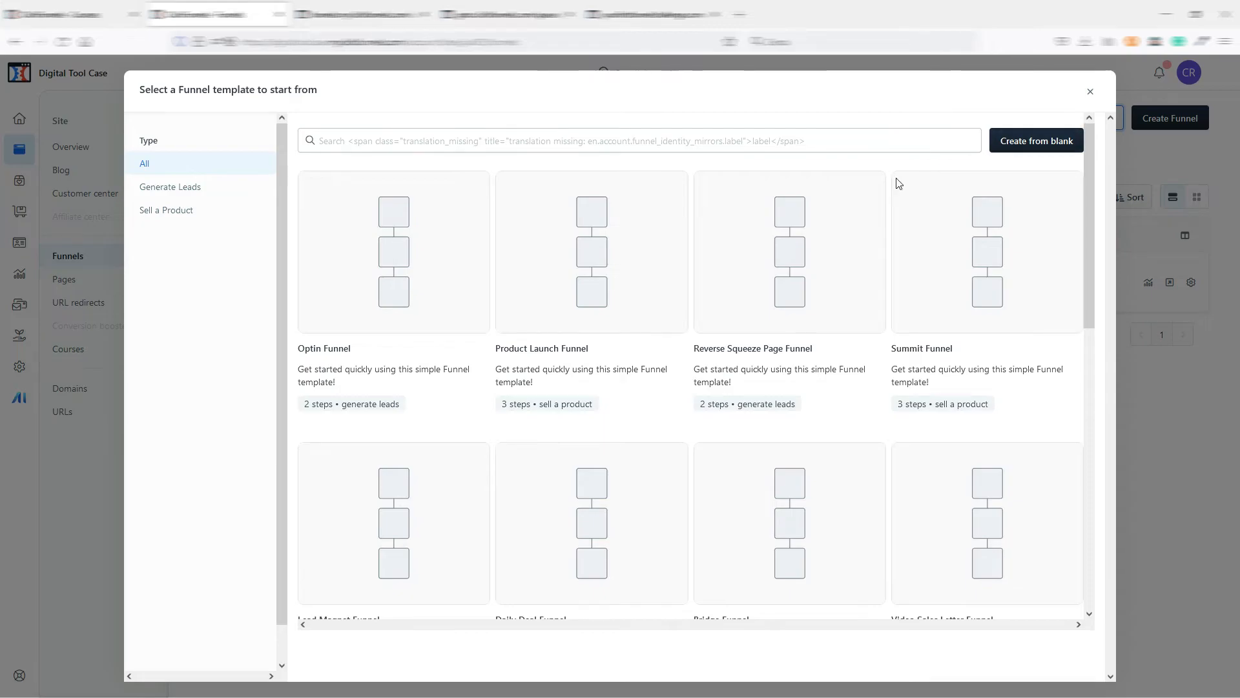
mouse_move(407, 276)
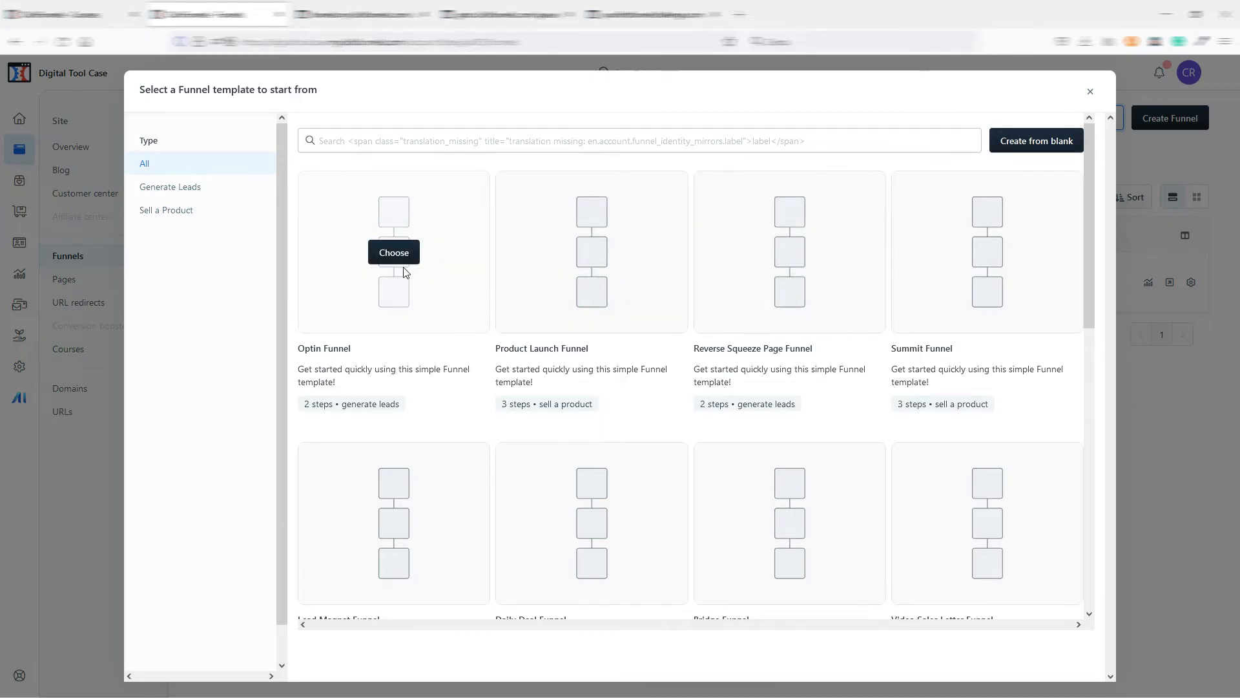
scroll(599, 349, "down", 5)
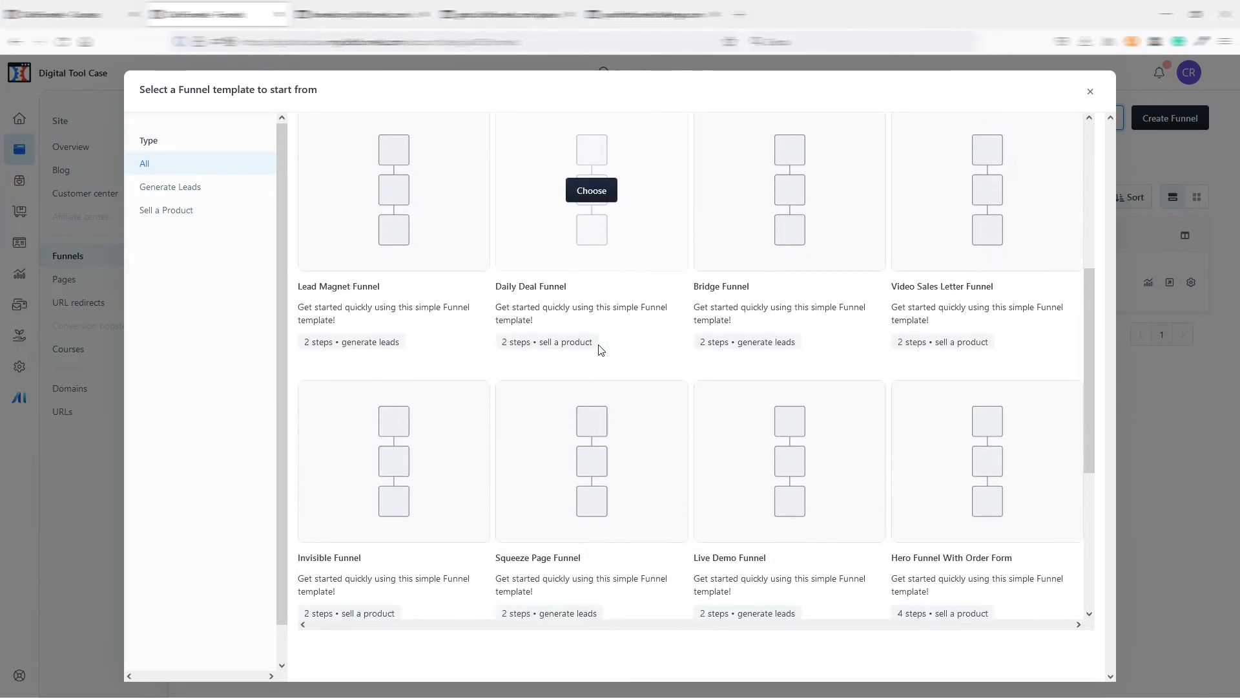
scroll(599, 349, "down", 5)
scroll(601, 346, "up", 10)
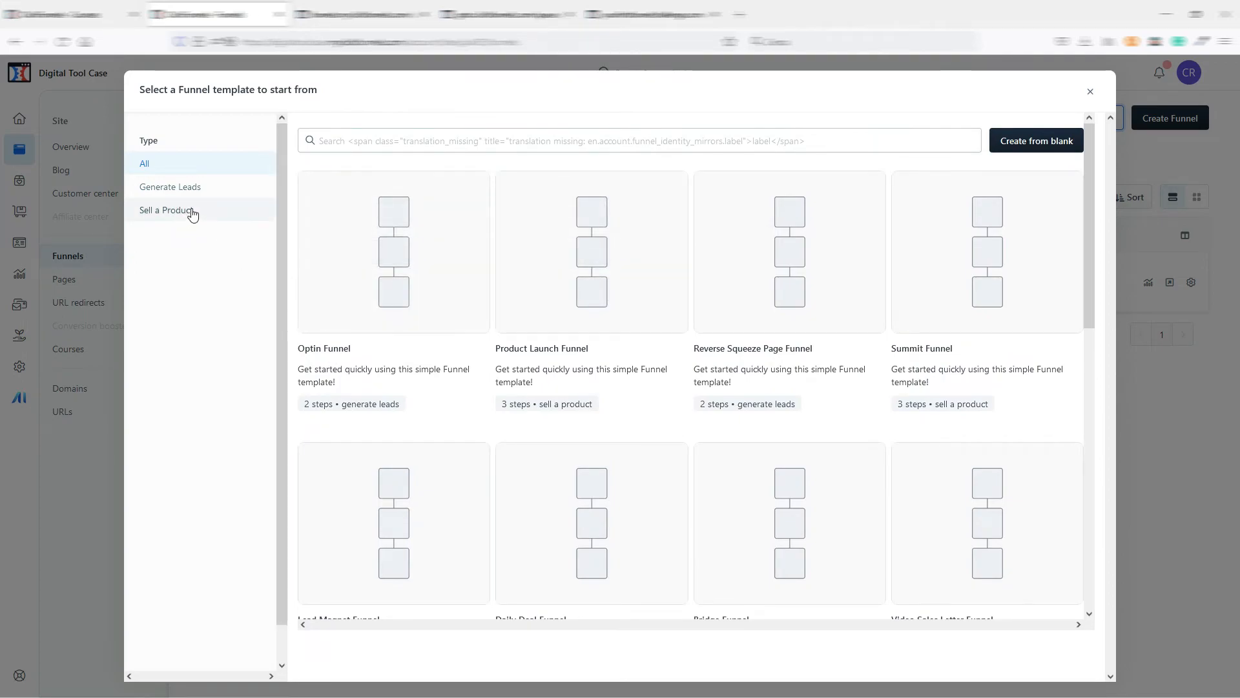
Step: Create a funnel from the Generate Leads recipe "Lead Magnet Funnel", keeping the suggested name
left_click(173, 187)
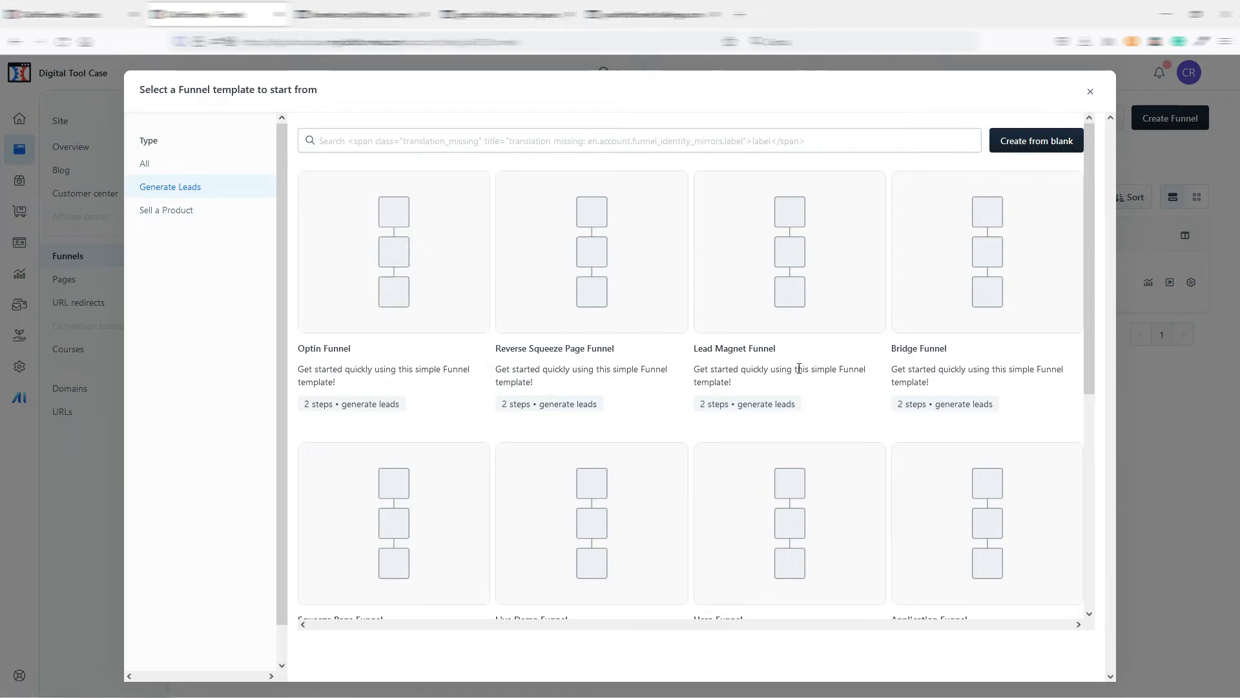
left_click_drag(1090, 268, 1115, 246)
mouse_move(788, 257)
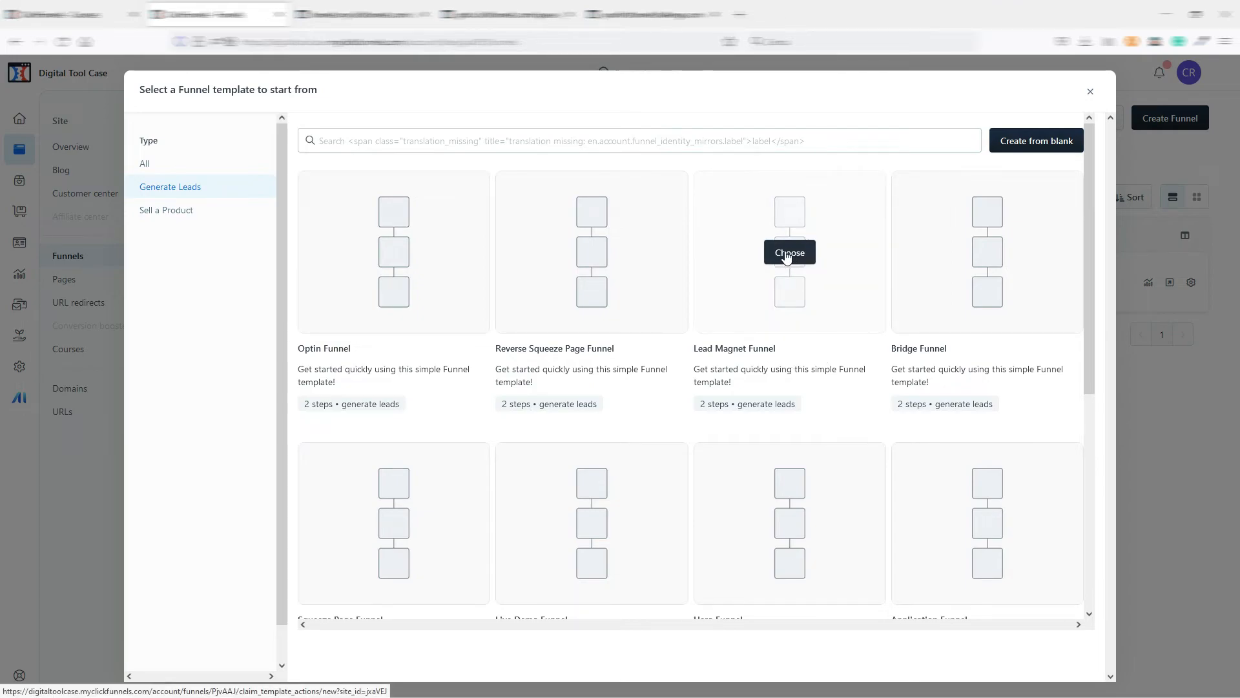
left_click(787, 253)
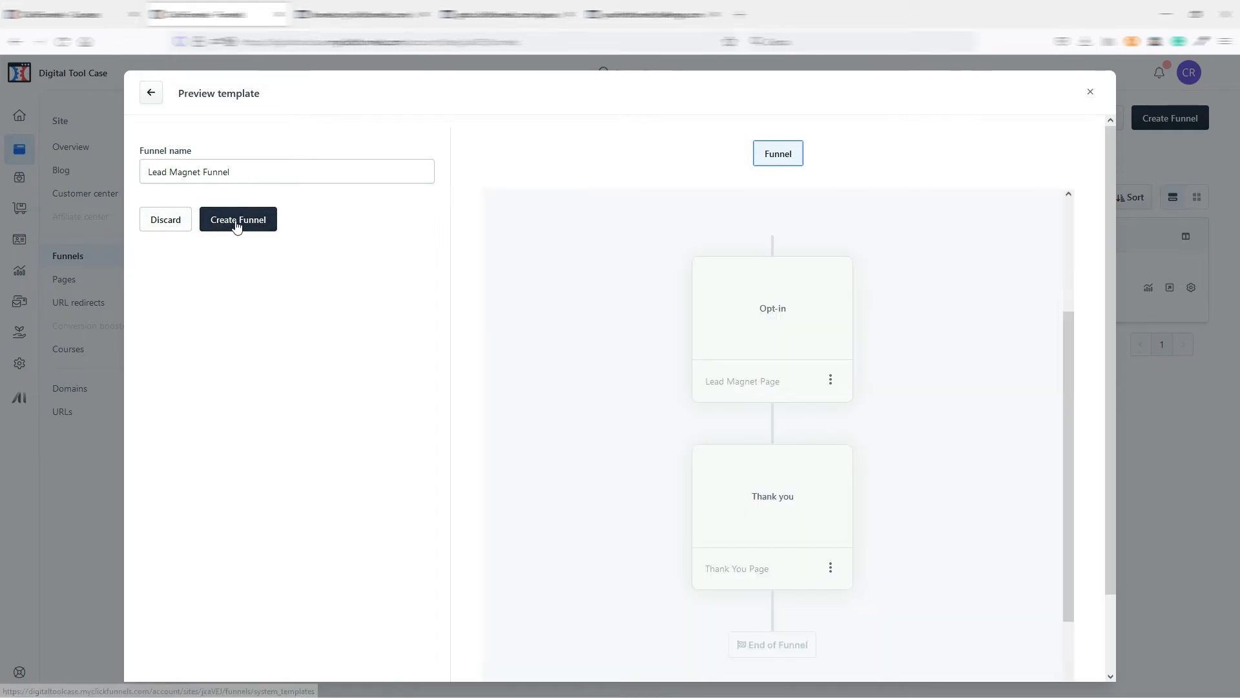
scroll(950, 363, "down", 2)
scroll(951, 365, "up", 3)
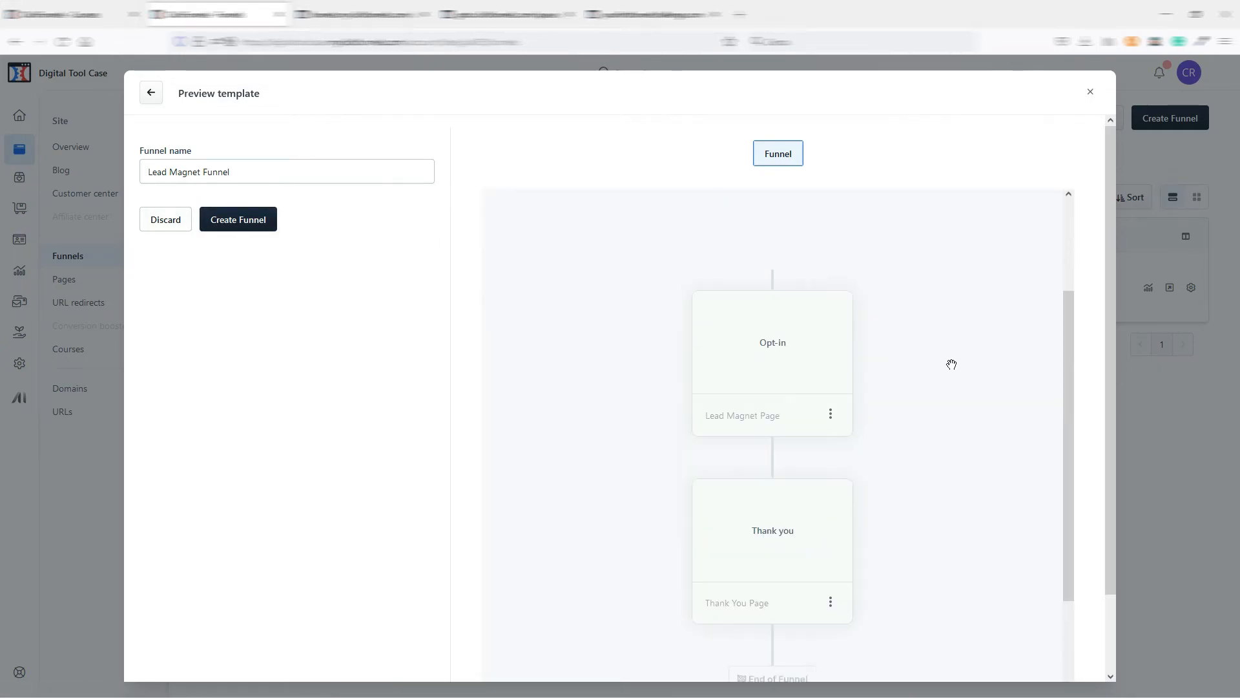
left_click(241, 219)
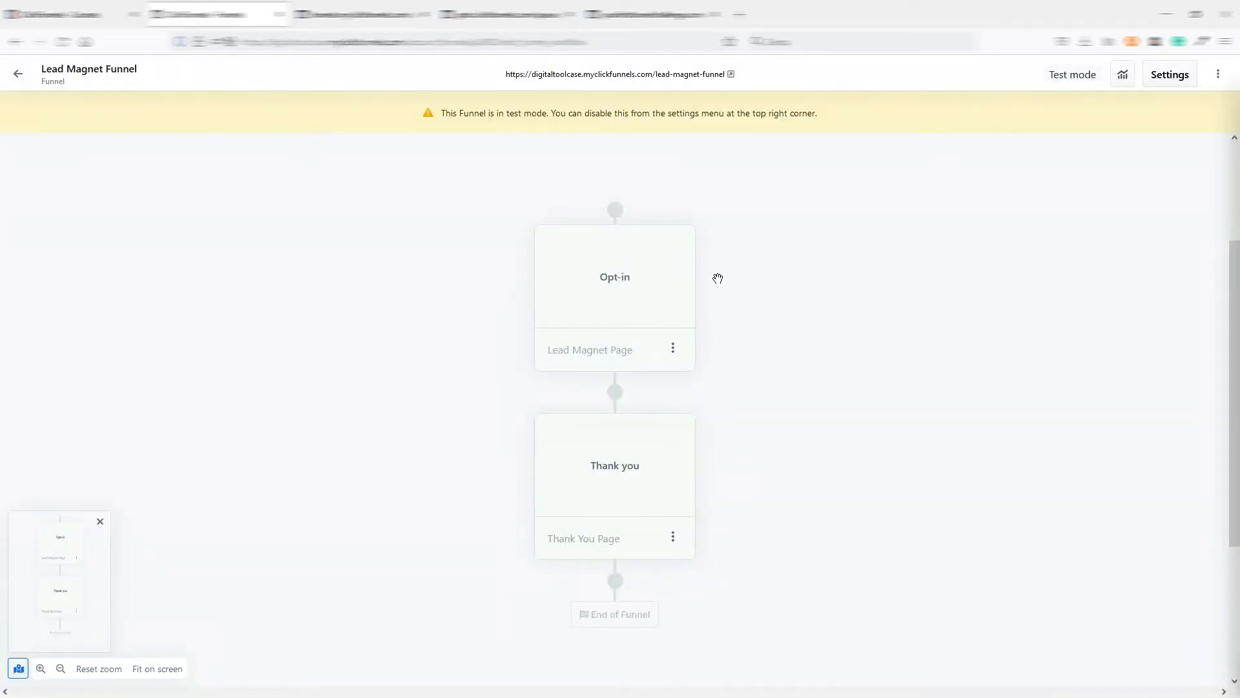
Step: Look at the page templates available for the Lead Magnet Funnel's Opt-in step
left_click(607, 285)
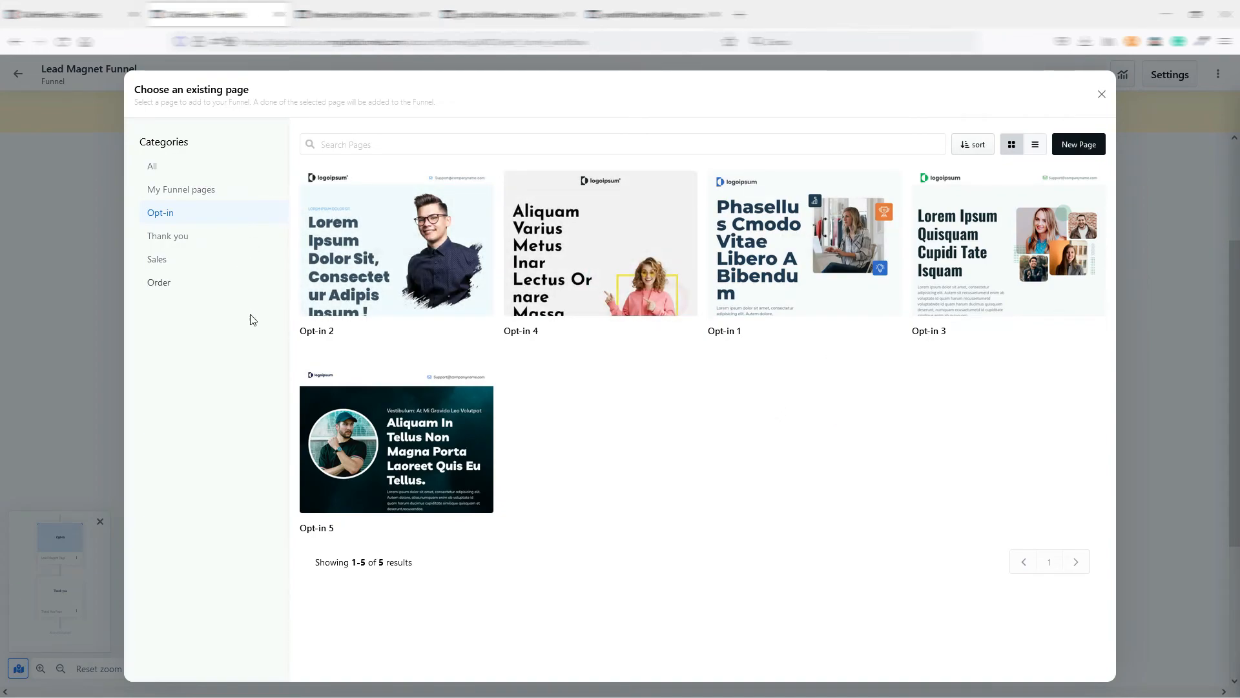
left_click(1101, 95)
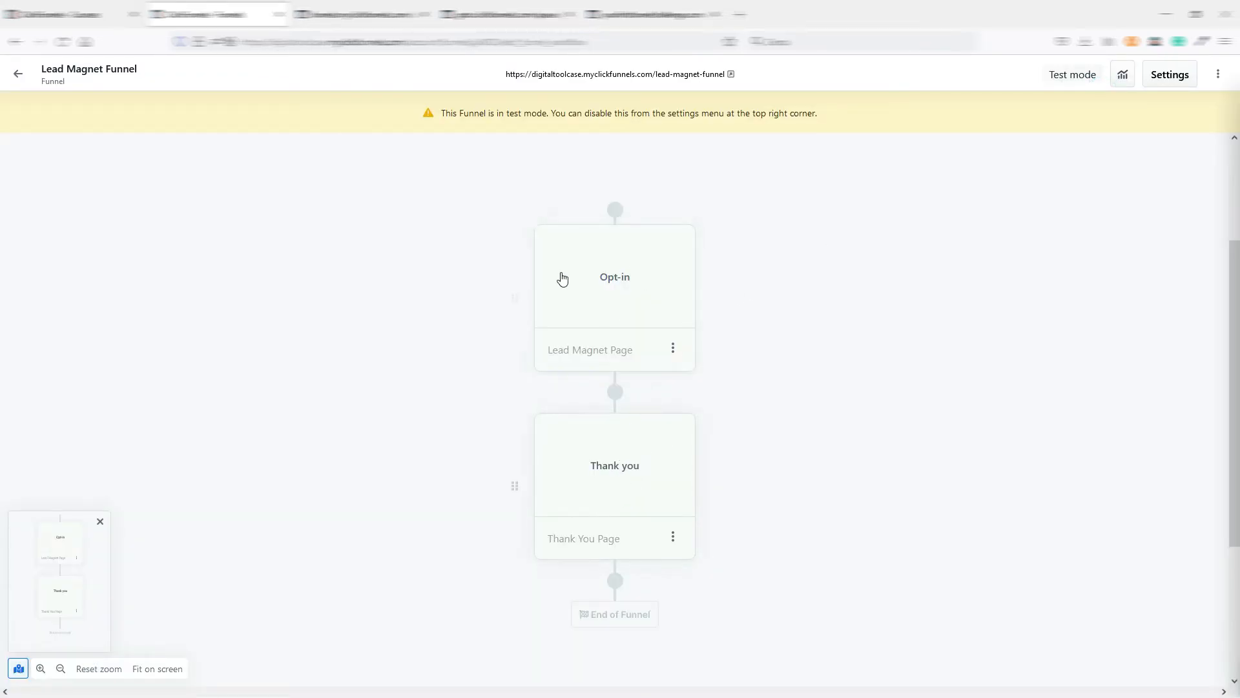
left_click(615, 277)
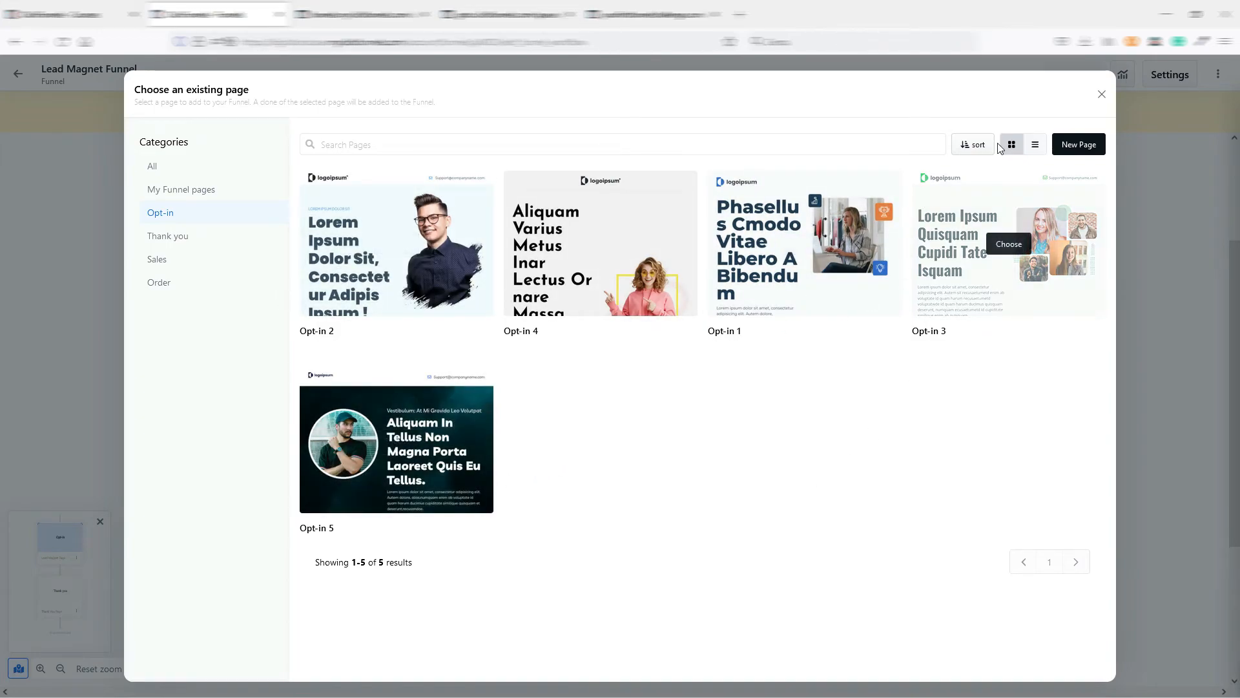
Step: Leave the Lead Magnet Funnel, review the account's orders through the workspace's Billing settings, and return to the General settings
left_click(1100, 98)
left_click(18, 73)
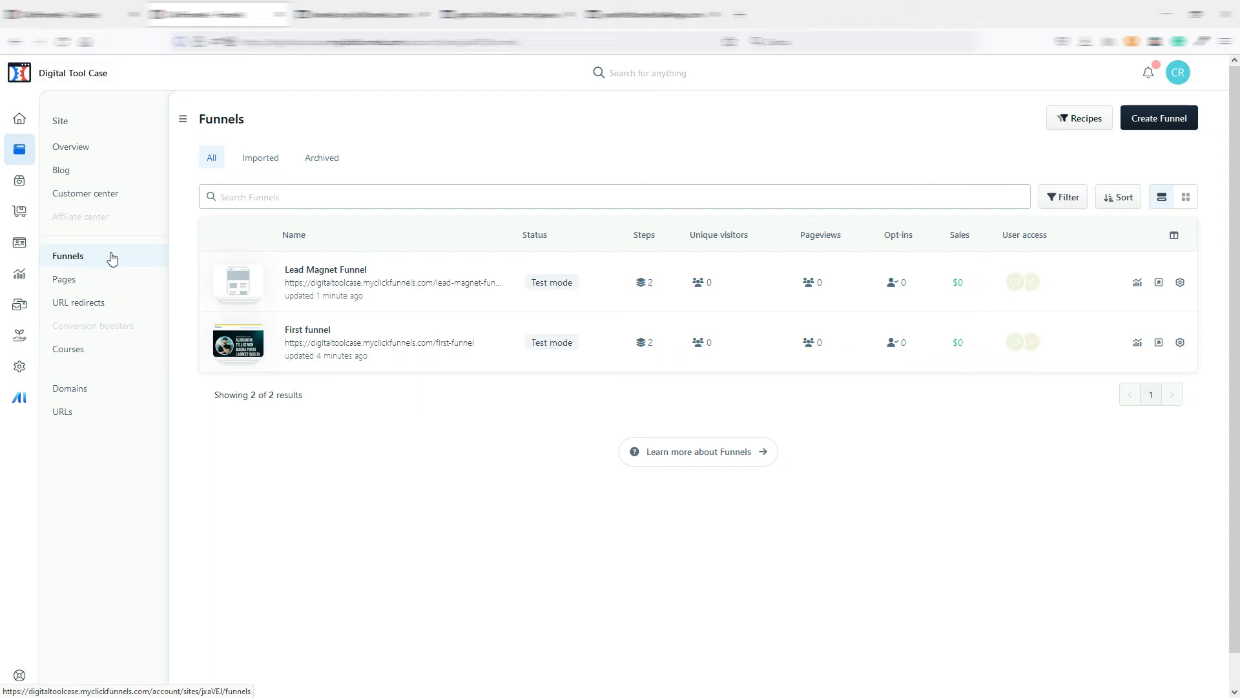
left_click(19, 369)
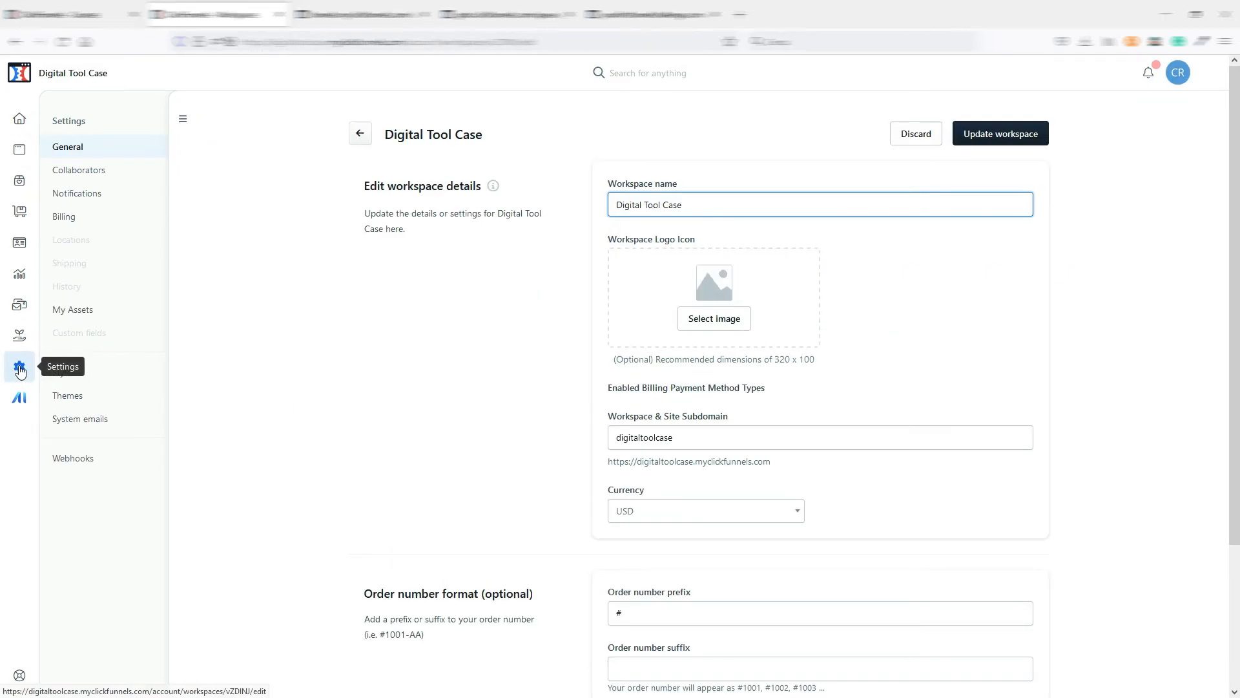
left_click(63, 217)
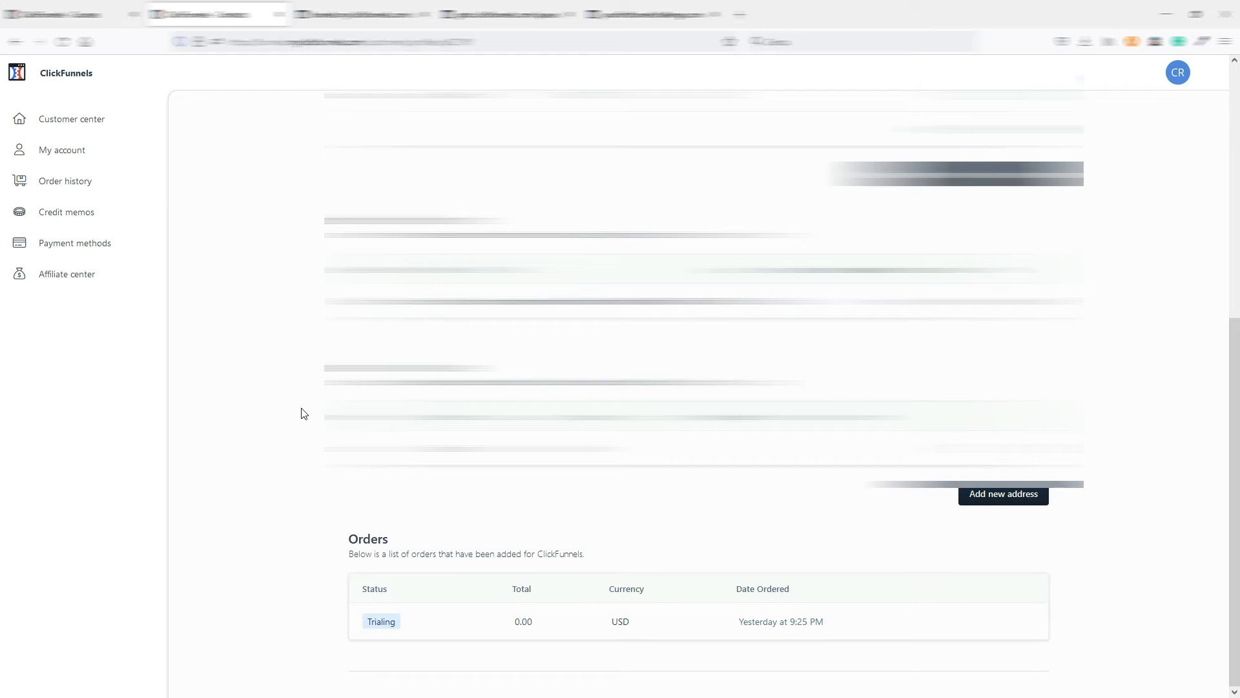
left_click(57, 188)
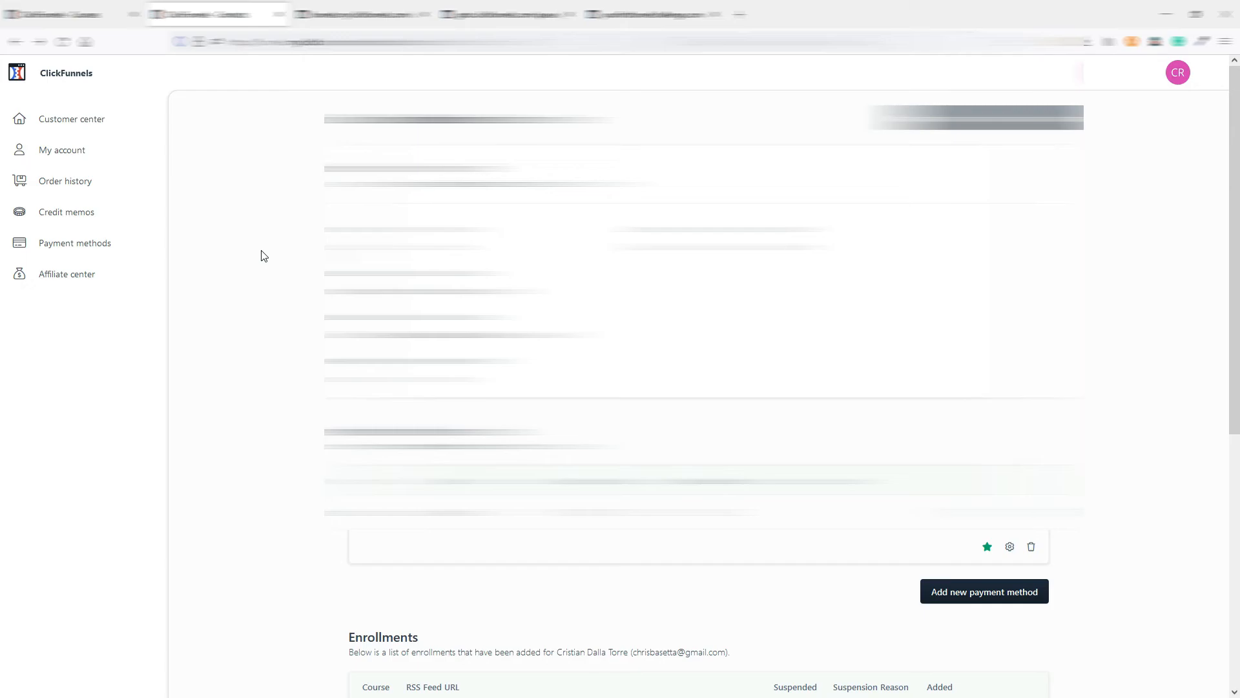
left_click(16, 43)
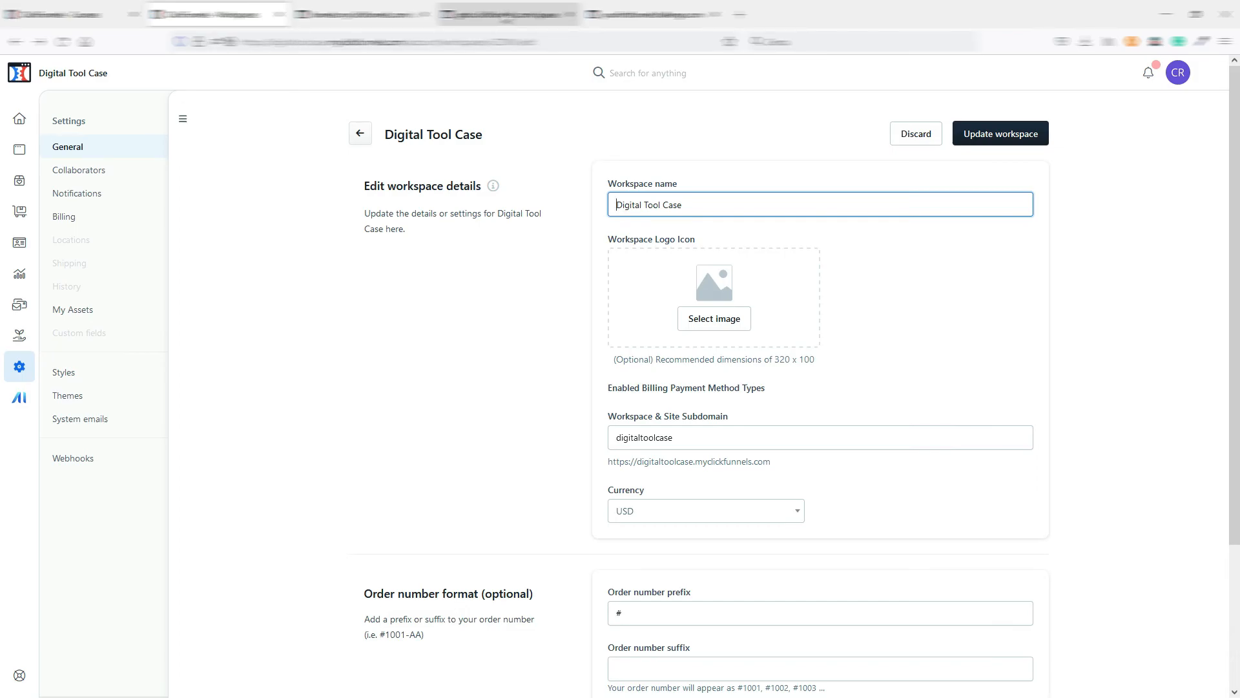
Step: Look at the "Your First Funnel" Challenge page and examine its VIP upgrade offer down to the order summary and trial terms
left_click(507, 14)
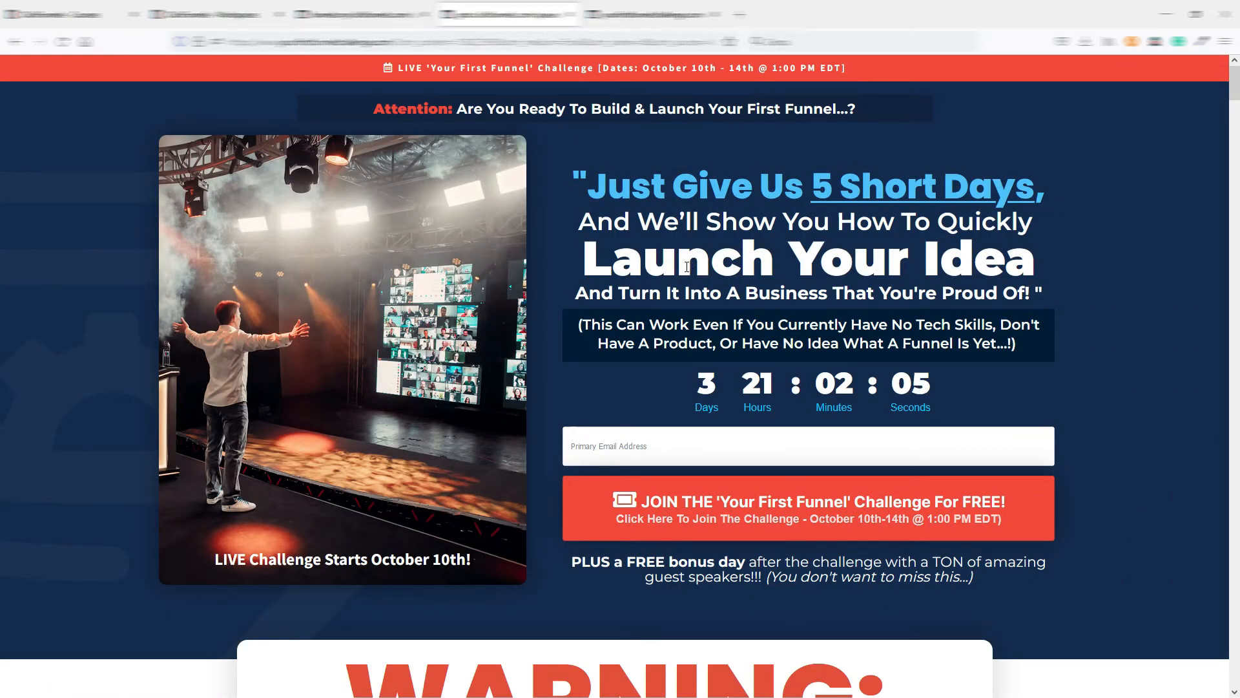
left_click(227, 17)
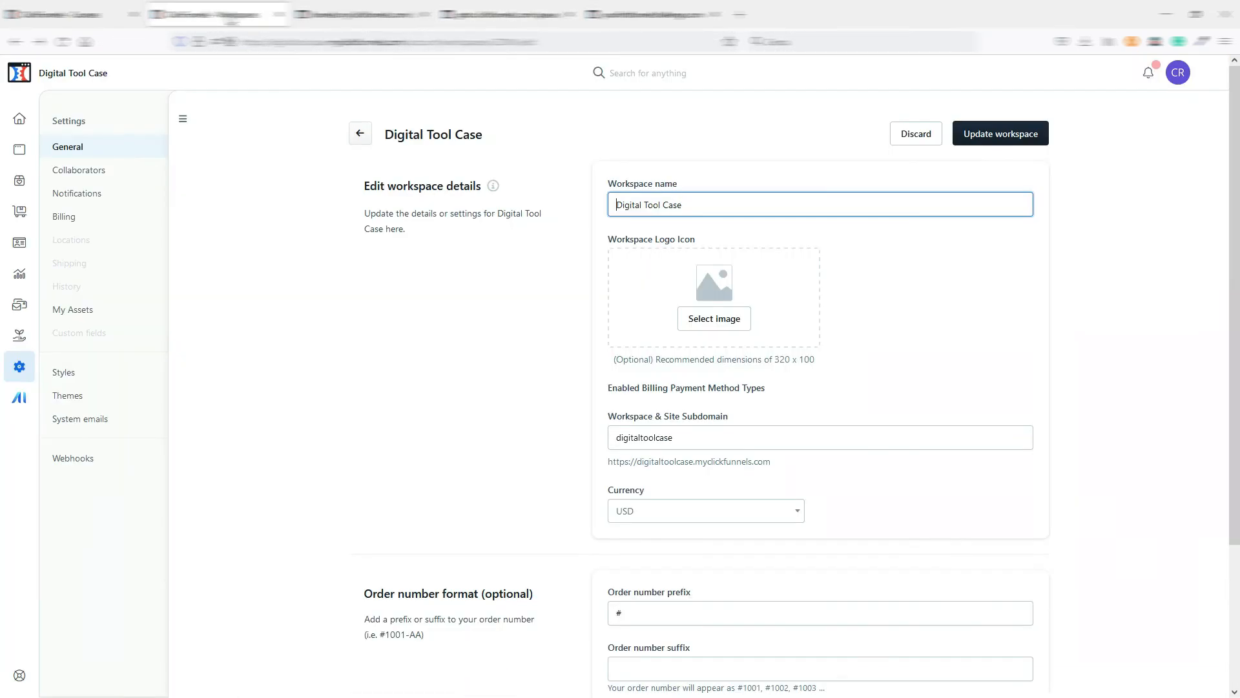
left_click(658, 19)
scroll(768, 463, "down", 5)
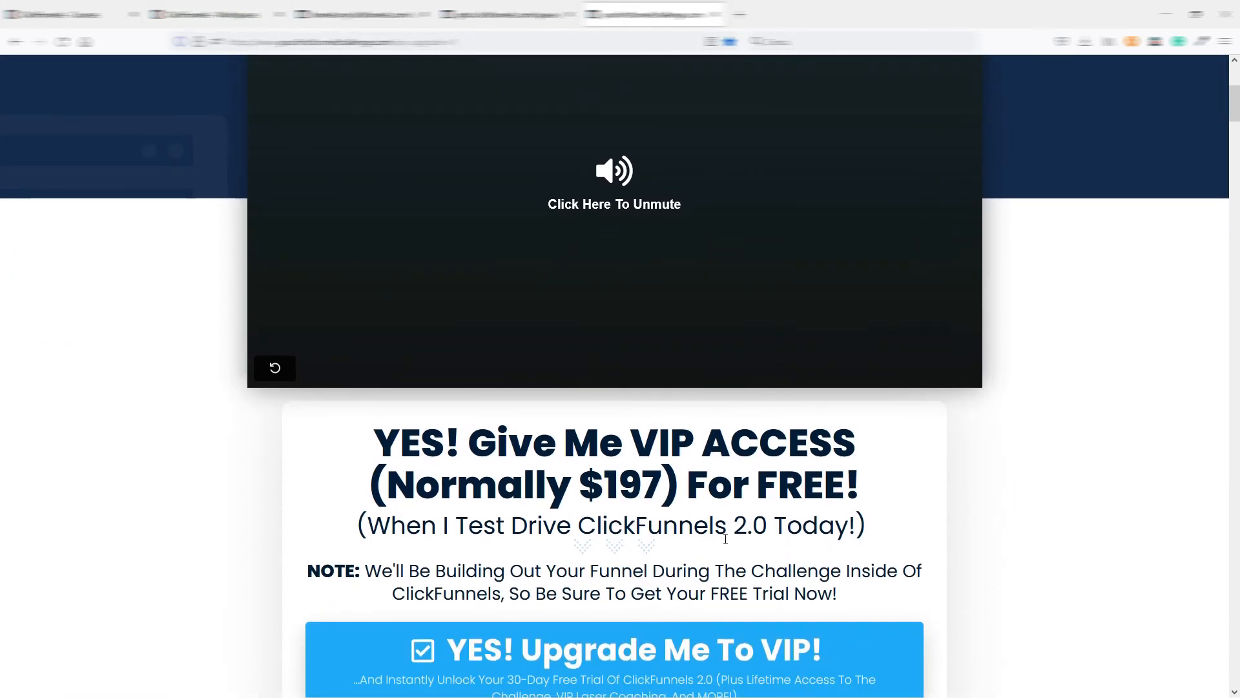
scroll(725, 539, "down", 2)
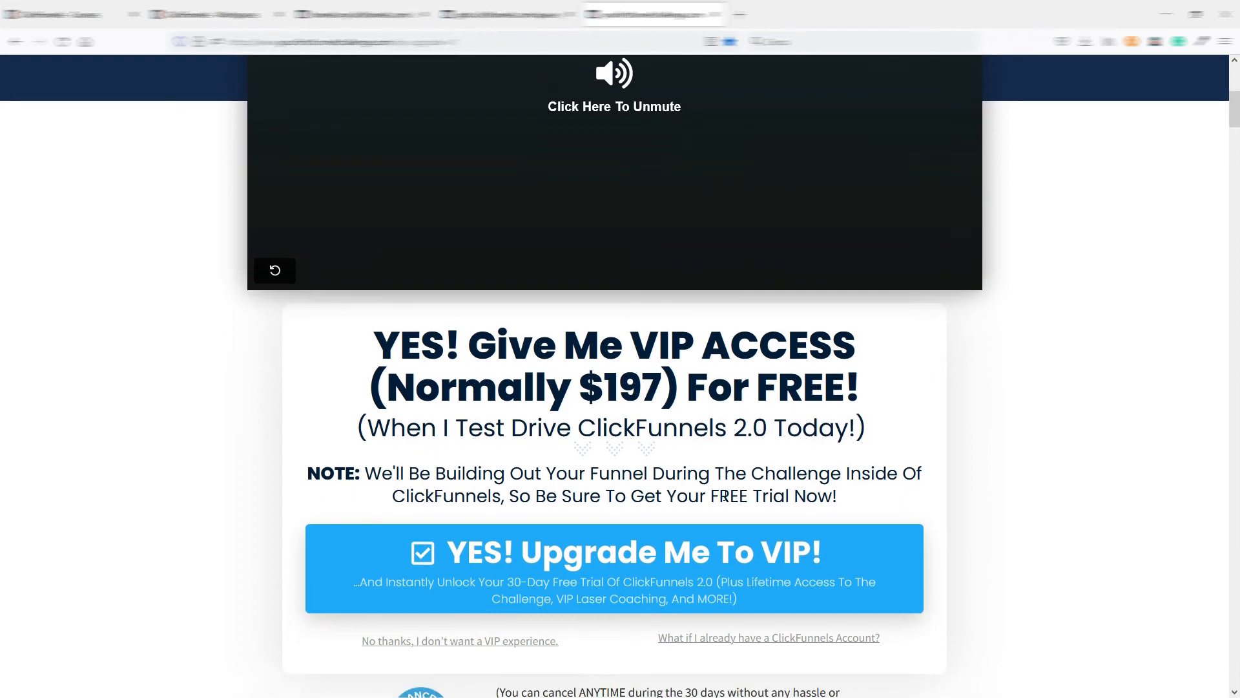
scroll(725, 496, "down", 2)
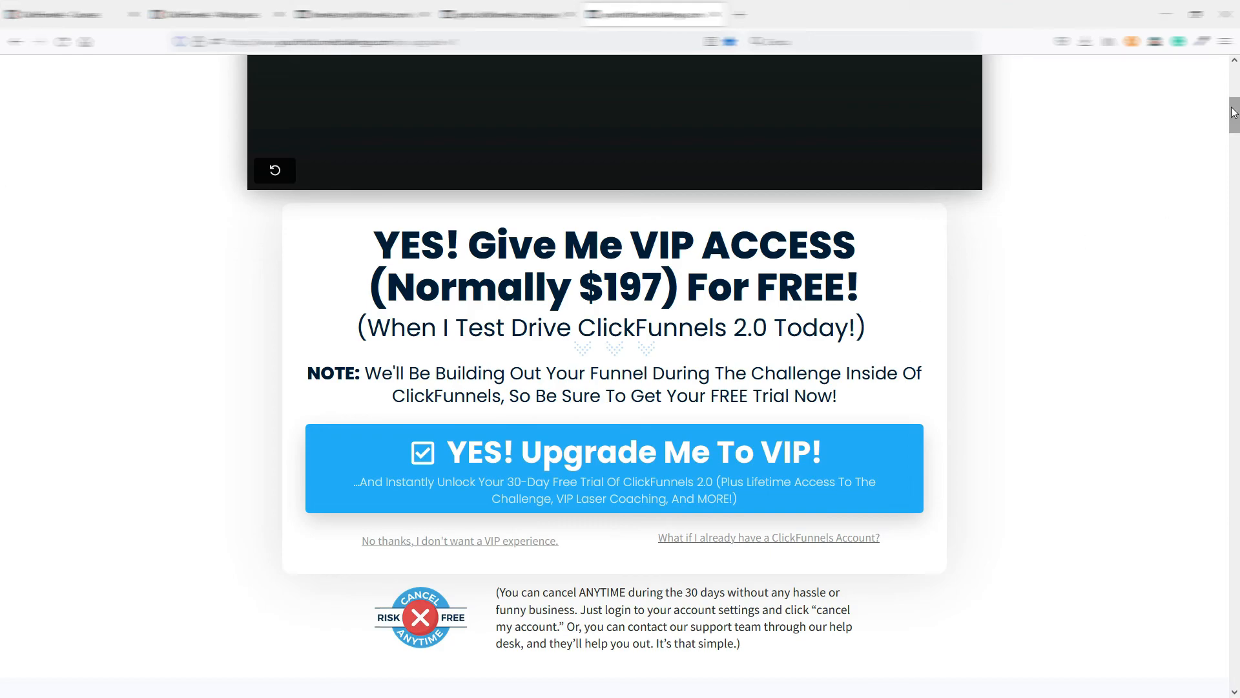
left_click_drag(1233, 115, 1235, 137)
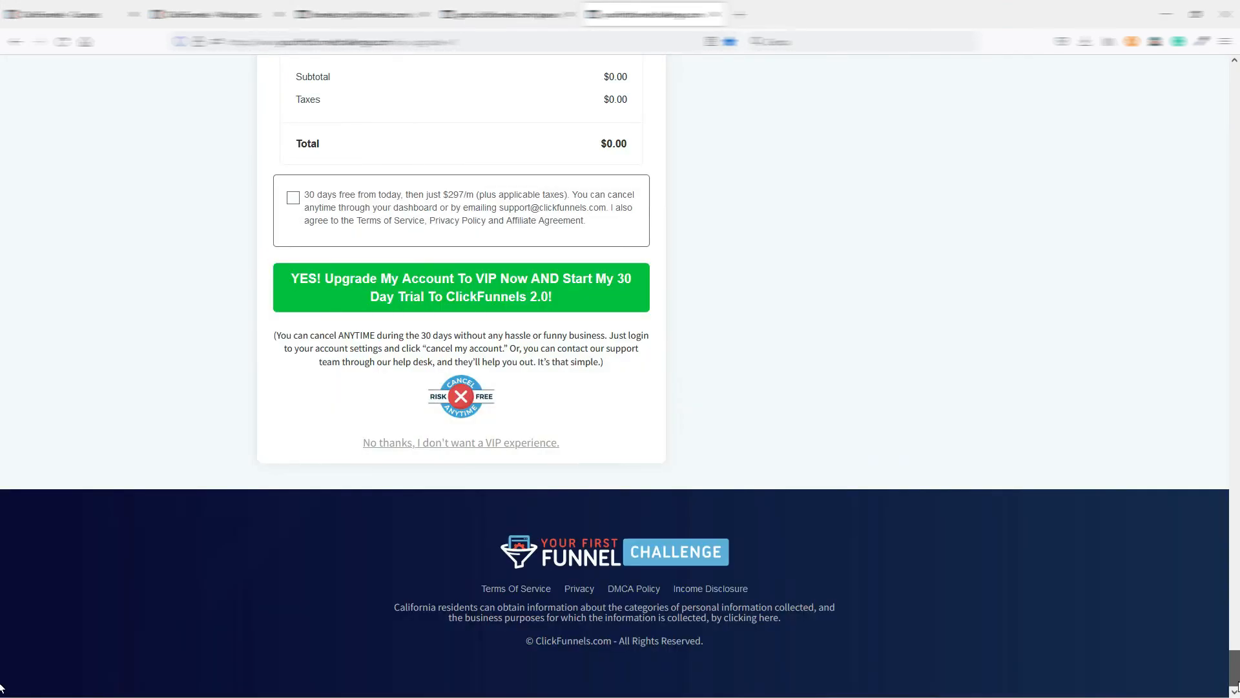
scroll(955, 456, "up", 3)
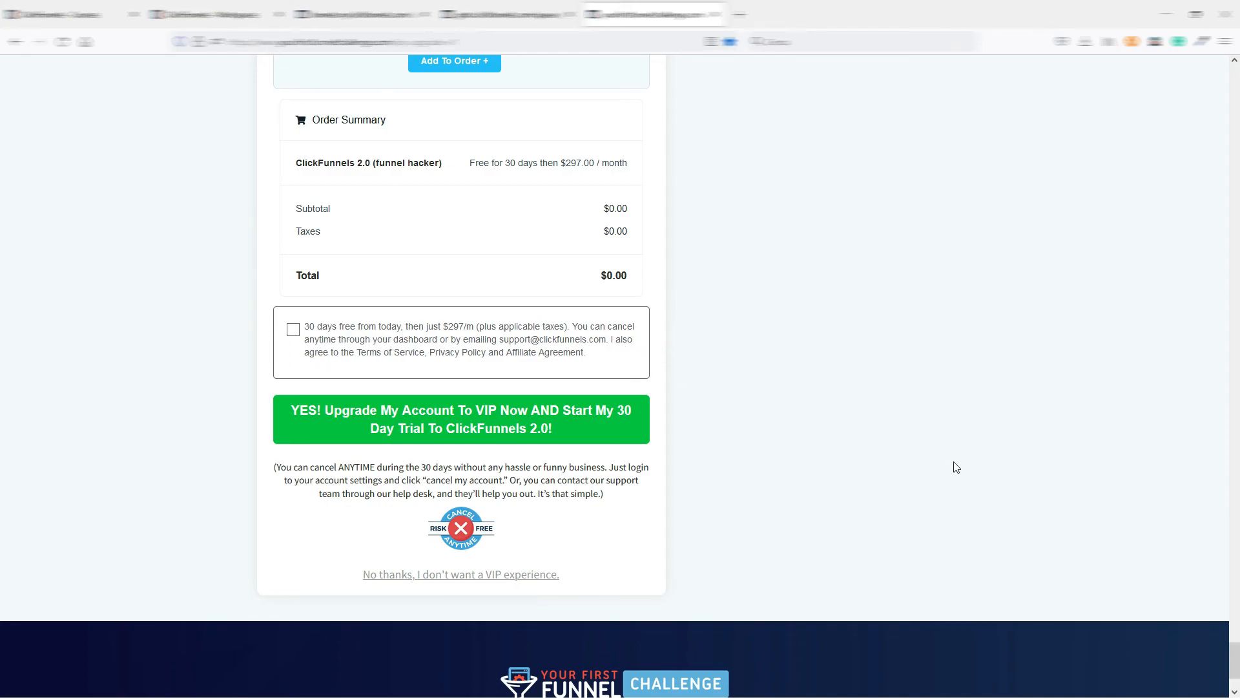
scroll(896, 468, "down", 2)
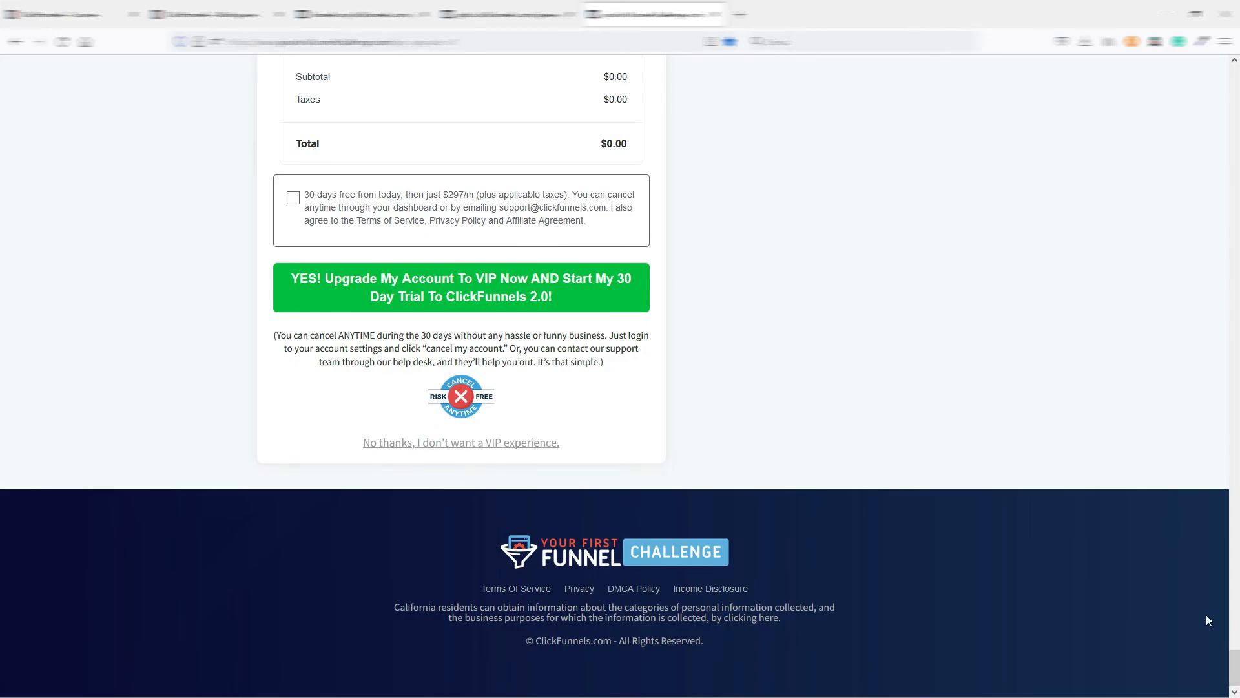
left_click(89, 19)
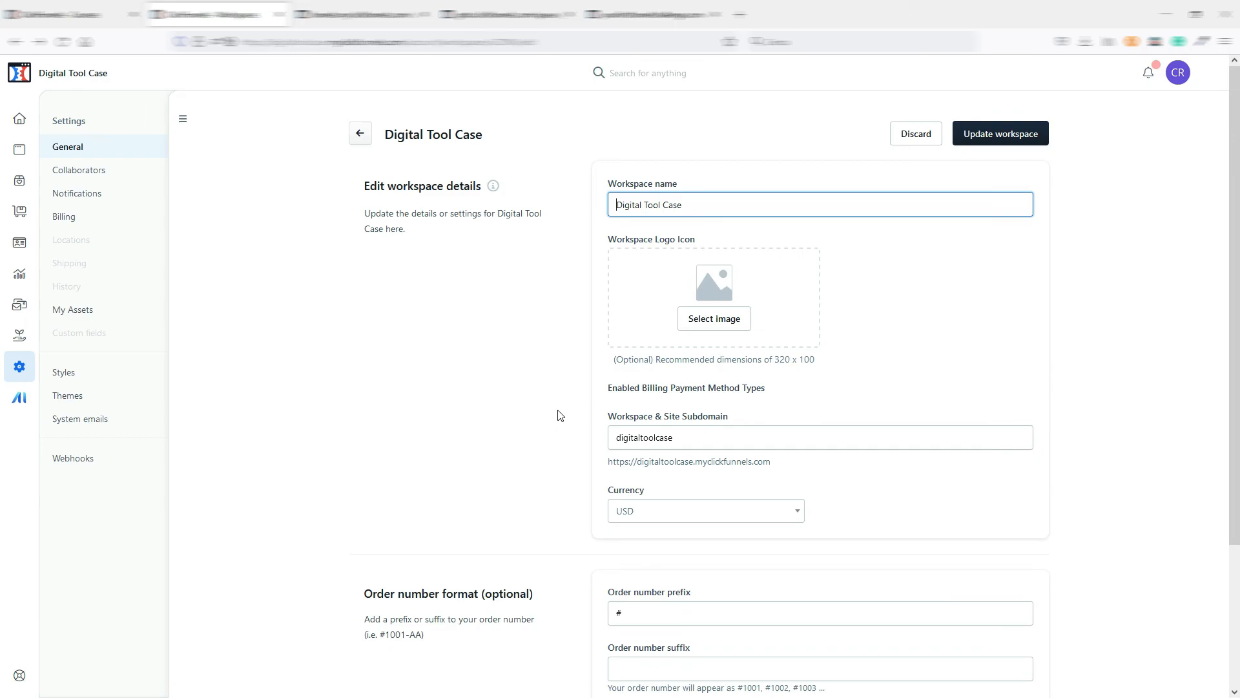
Step: Examine the "Your First Funnel" Challenge page's day-by-day programme from Day 1 through Day 4
left_click(516, 14)
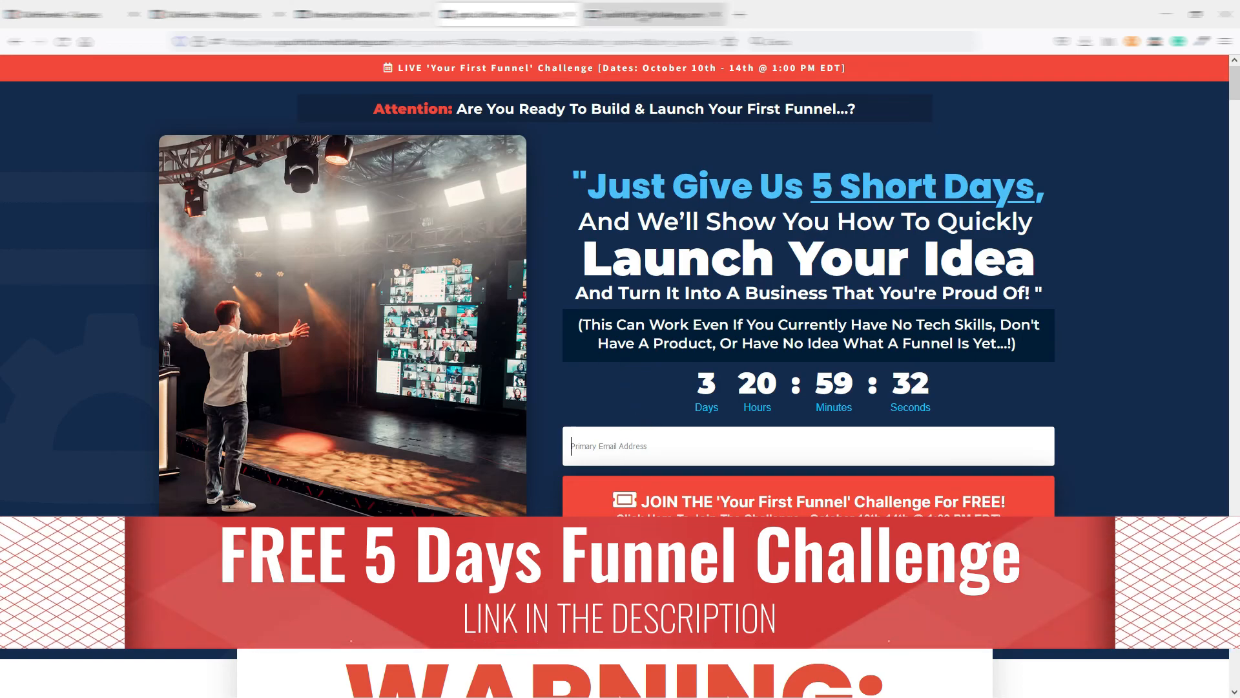
left_click(657, 14)
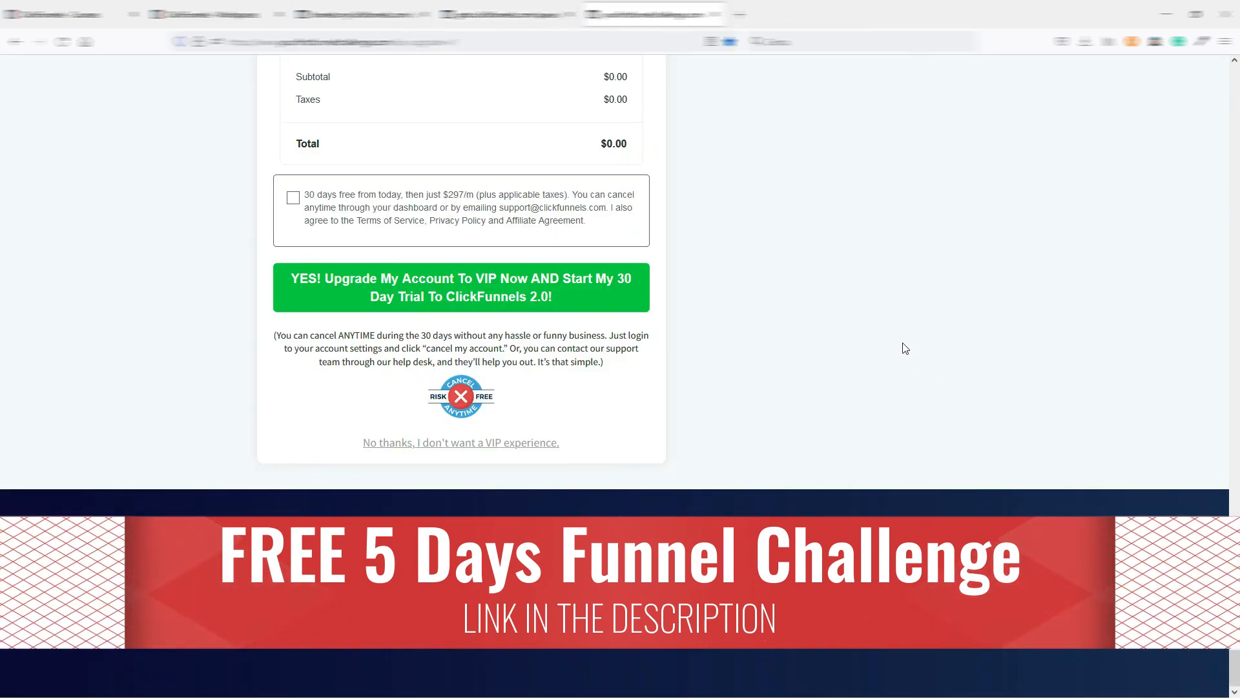
left_click(507, 14)
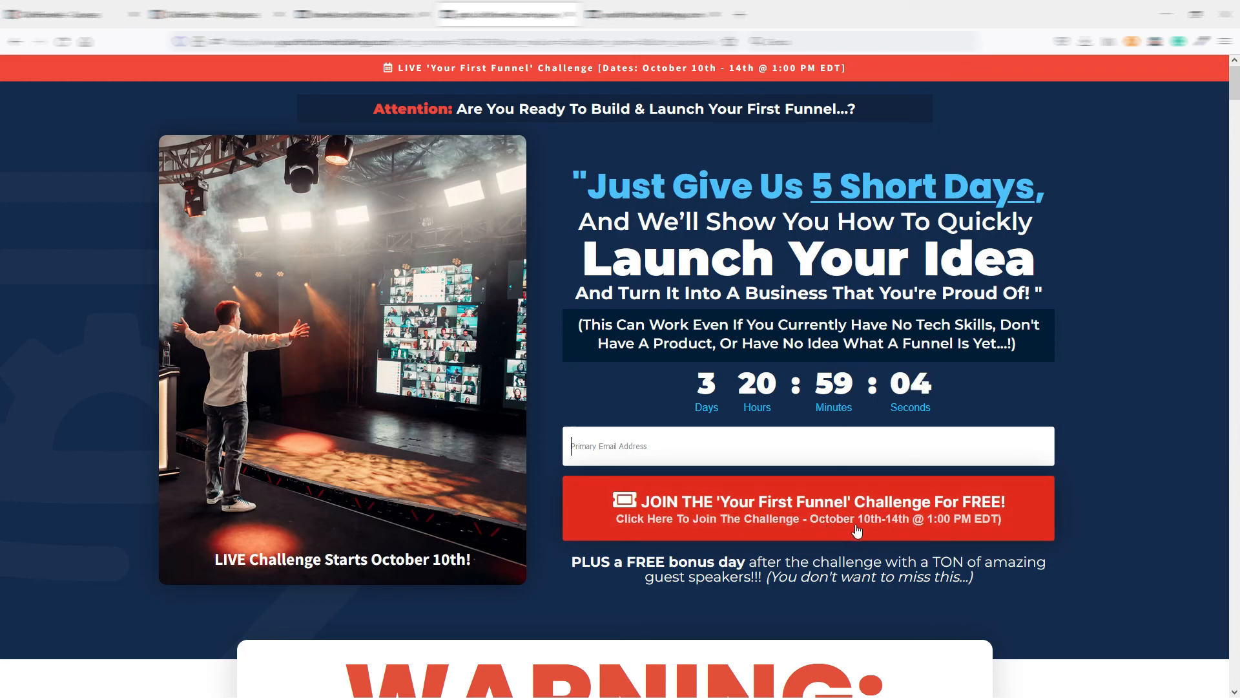
scroll(969, 401, "down", 5)
left_click_drag(1235, 101, 1238, 257)
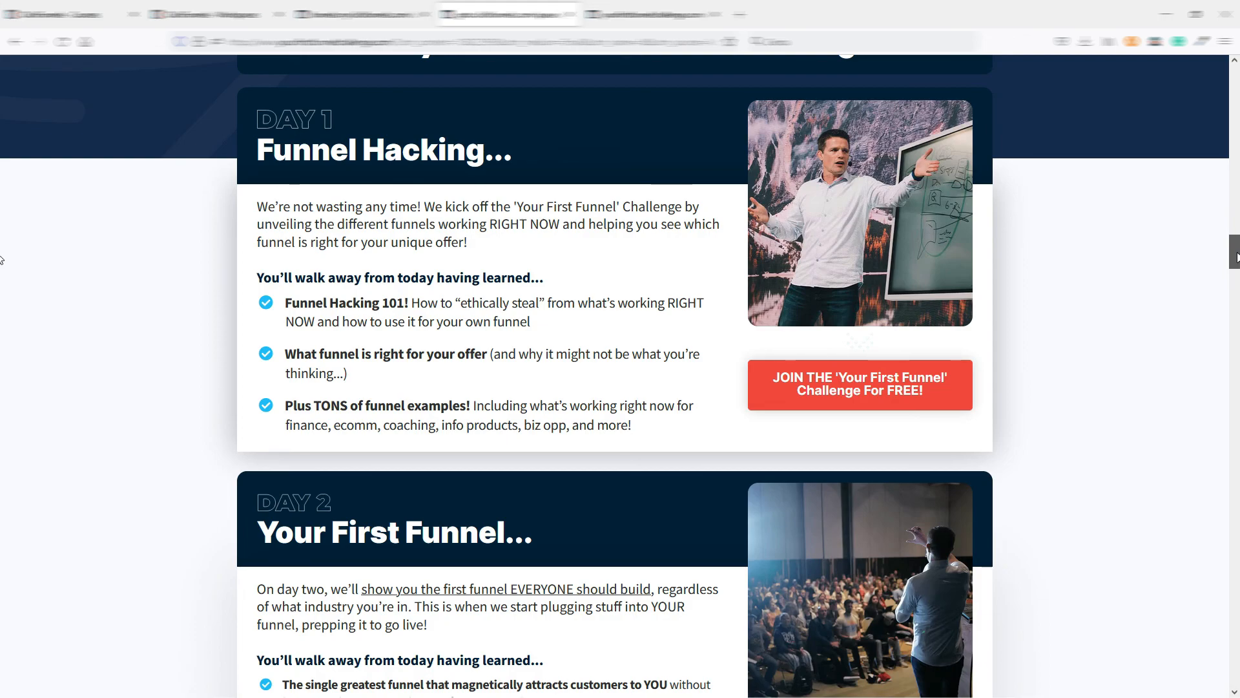
scroll(1, 265, "down", 4)
scroll(3, 284, "down", 5)
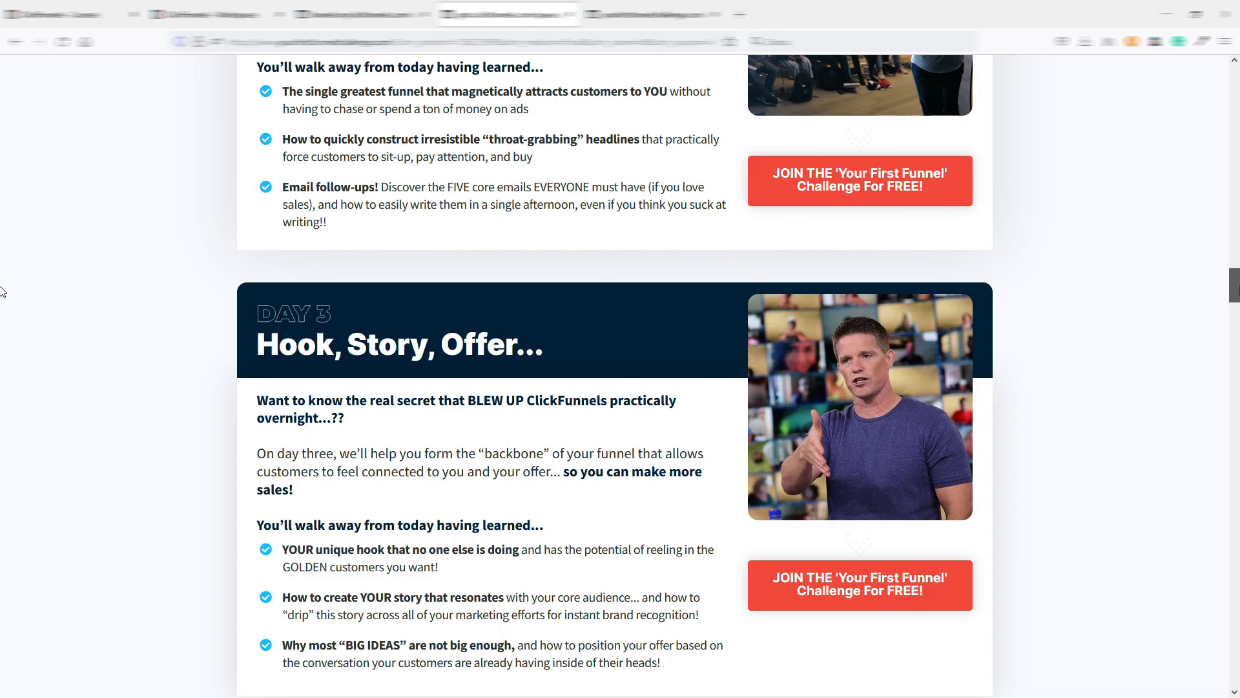
scroll(1, 297, "down", 5)
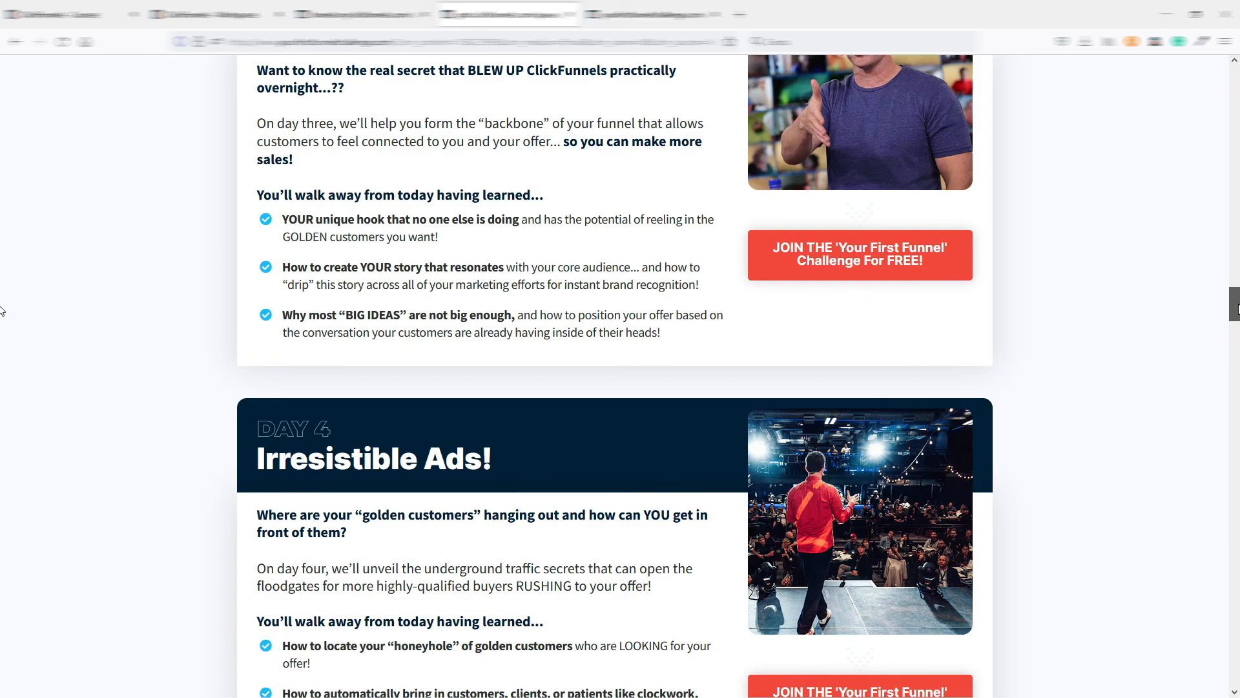
scroll(1, 310, "down", 2)
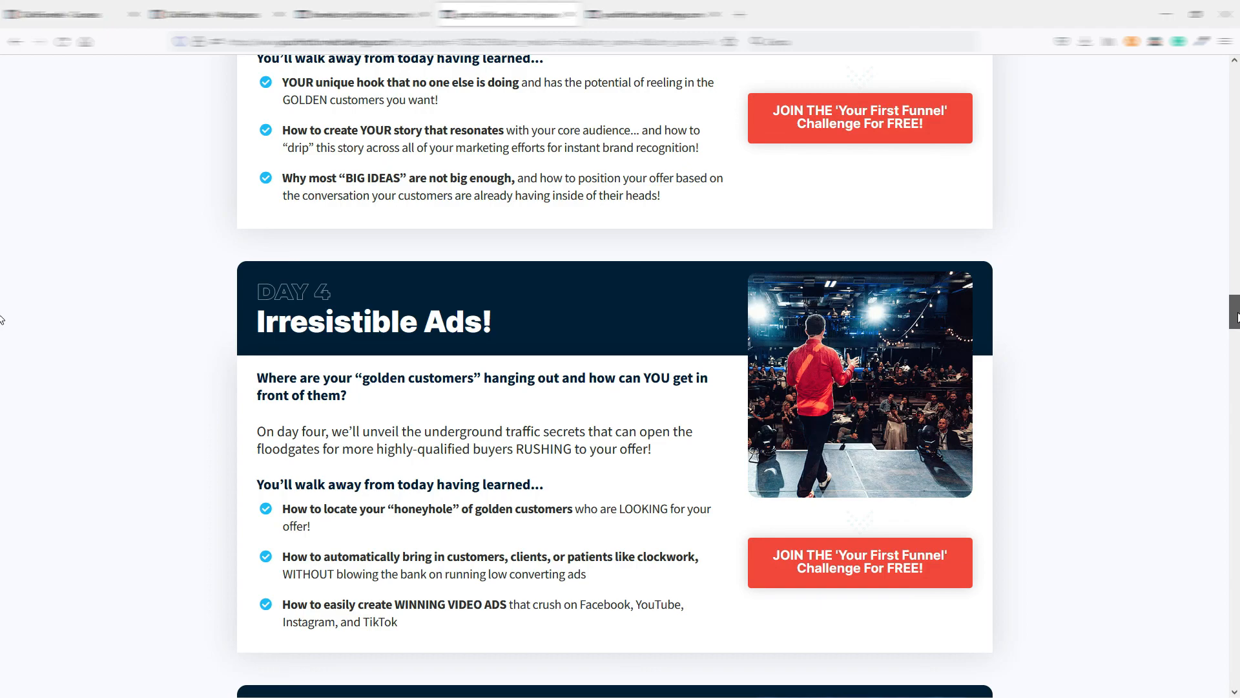
scroll(1, 319, "down", 1)
left_click_drag(1237, 321, 1, 57)
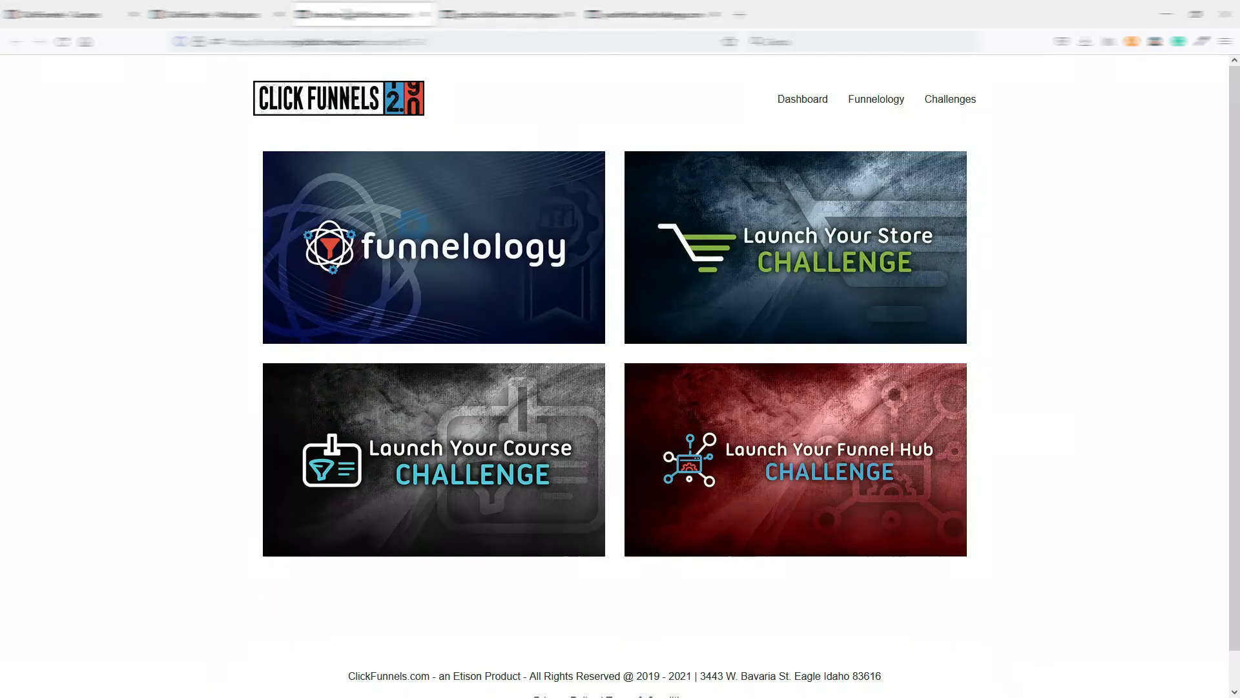
Step: Browse the lesson list of the Funnelology course in the ClickFunnels 2.0 training area, and return to the challenge page
left_click(349, 14)
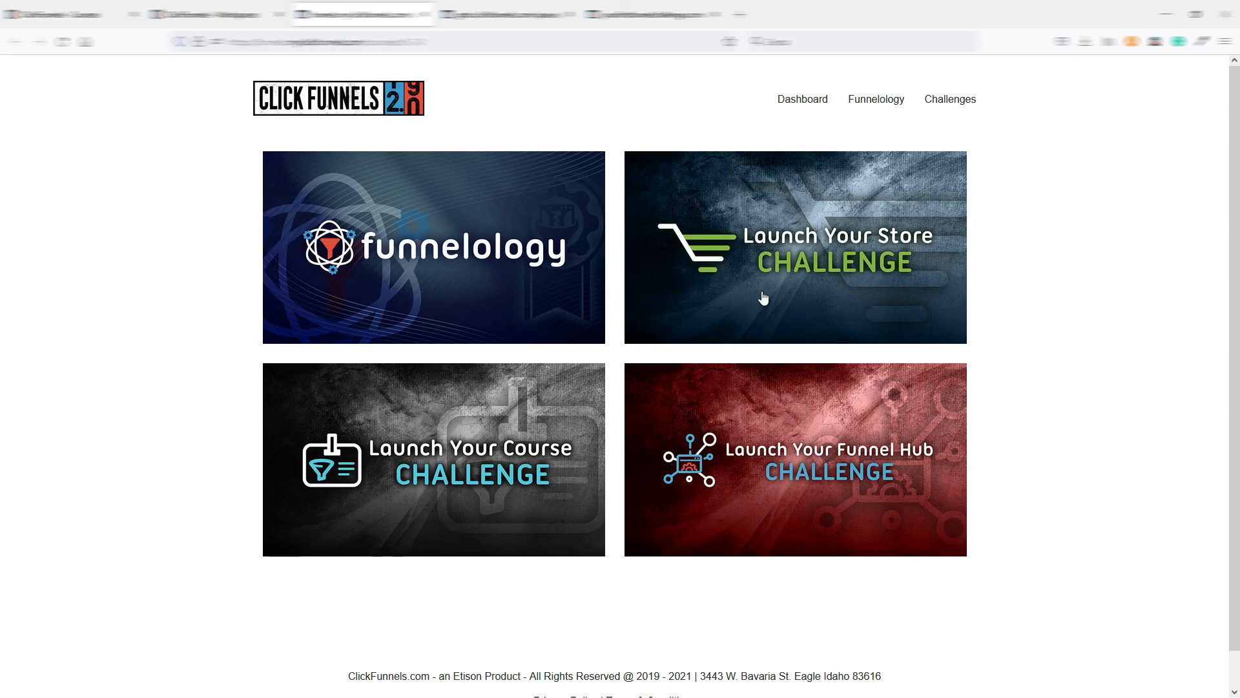
left_click(418, 276)
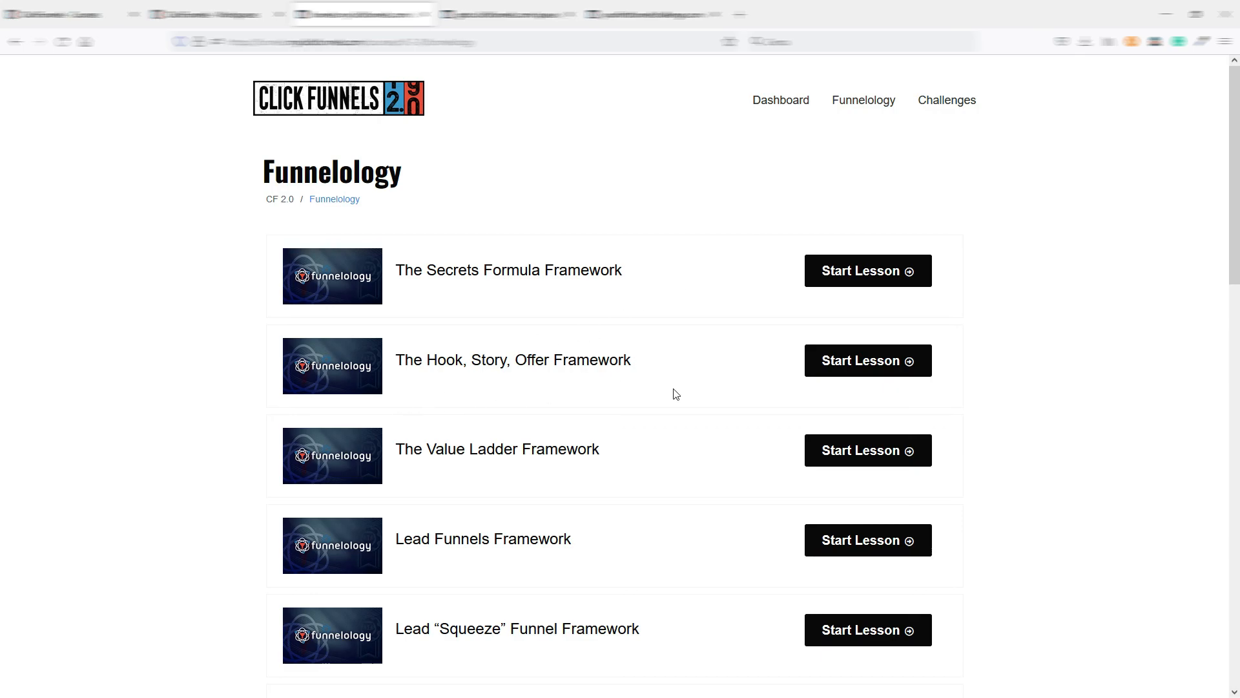
scroll(673, 392, "down", 3)
scroll(649, 366, "down", 14)
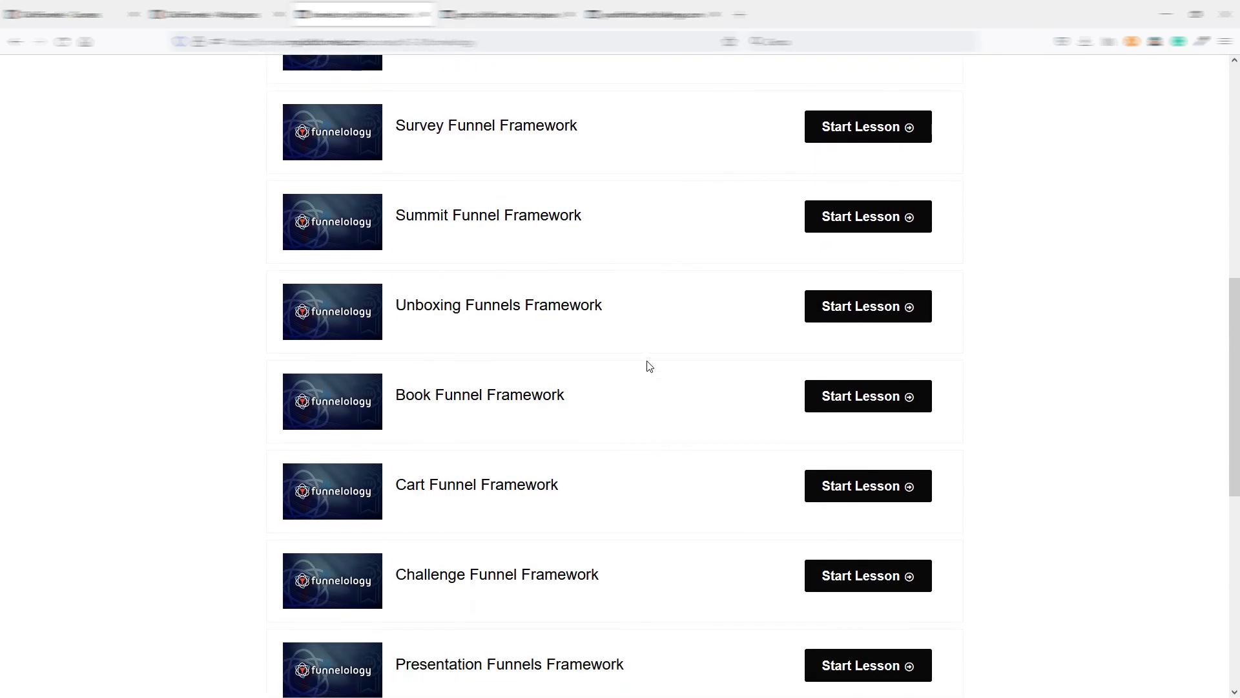
scroll(649, 367, "up", 17)
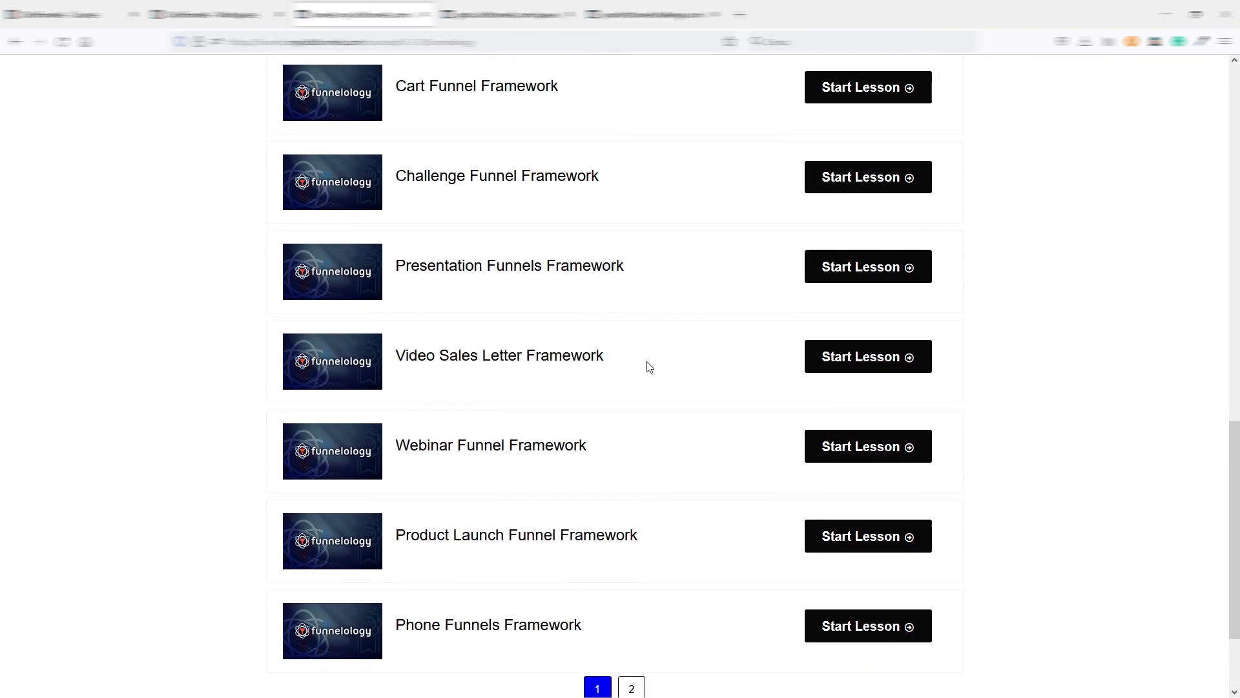
left_click(509, 14)
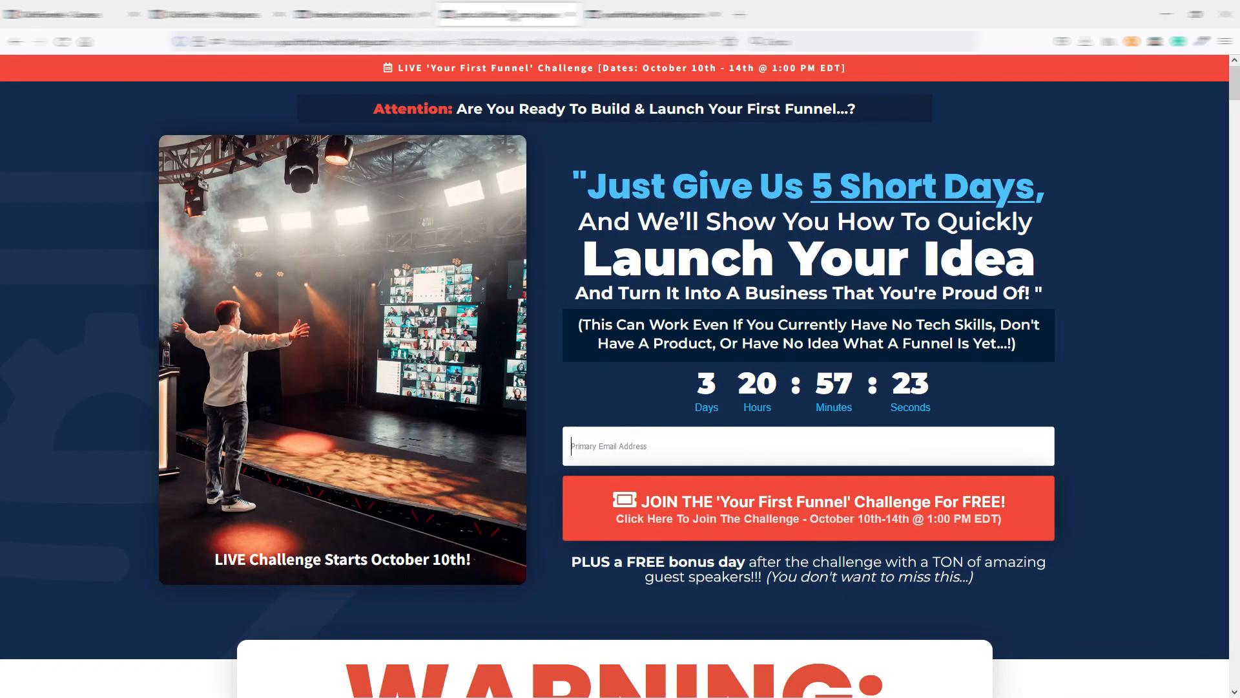